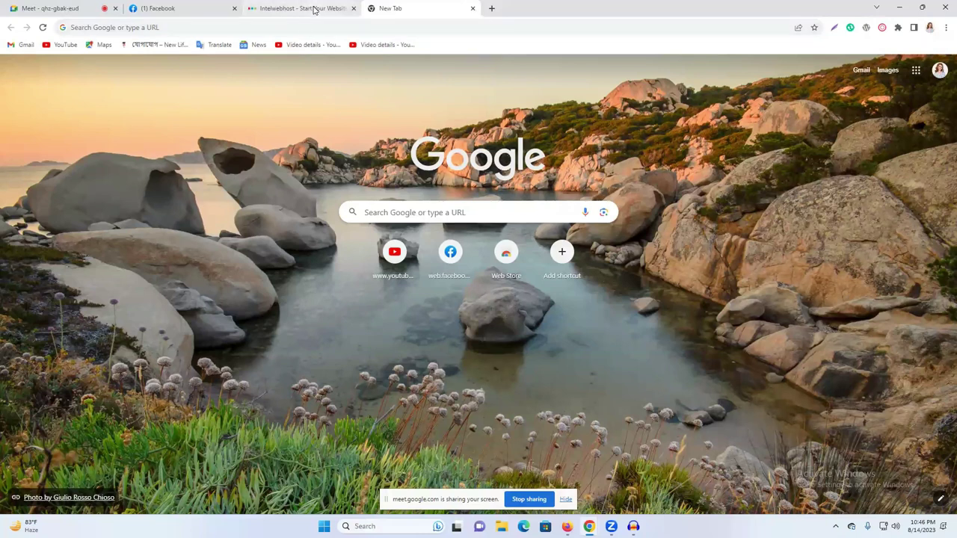
# Open the Intelwebhost client login and sign in with the suggested Google account.
pyautogui.click(314, 9)
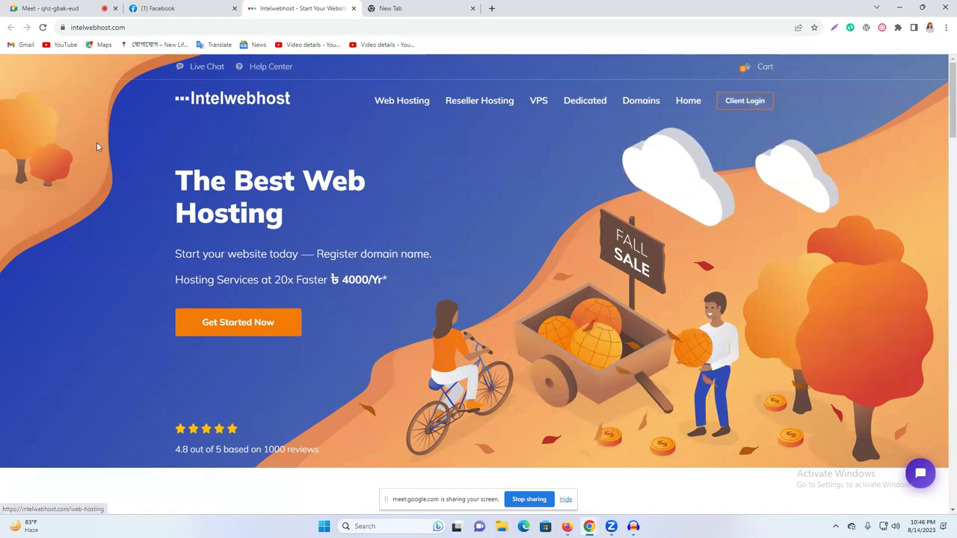
pyautogui.click(743, 108)
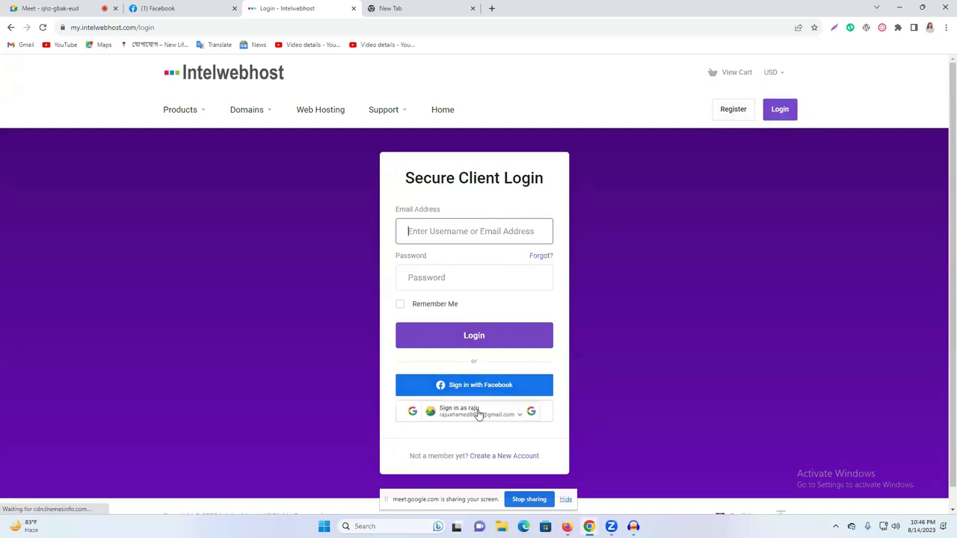
pyautogui.click(479, 412)
pyautogui.click(469, 266)
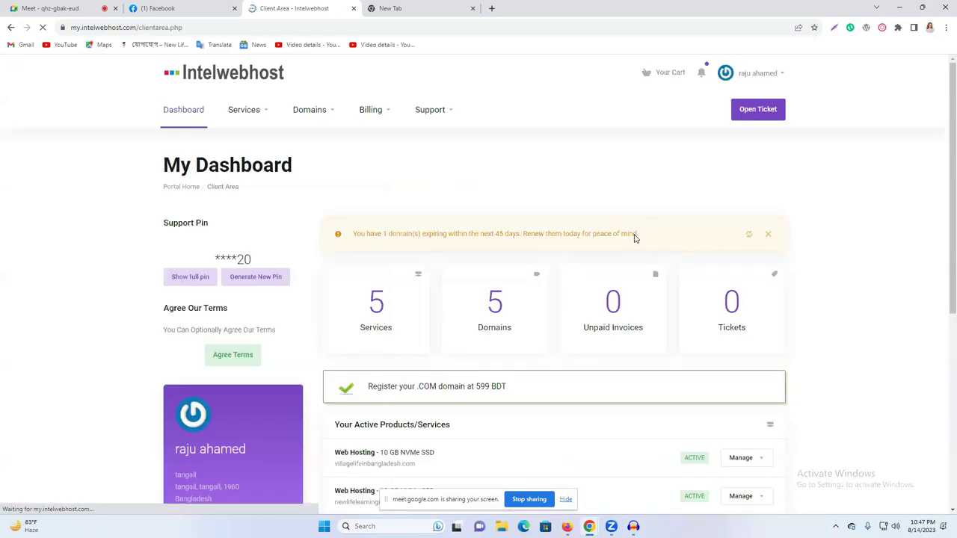
# Log in to cPanel for the villagelifeinbangladesh.com hosting service from the active products list.
pyautogui.scroll(-4, 533, 279)
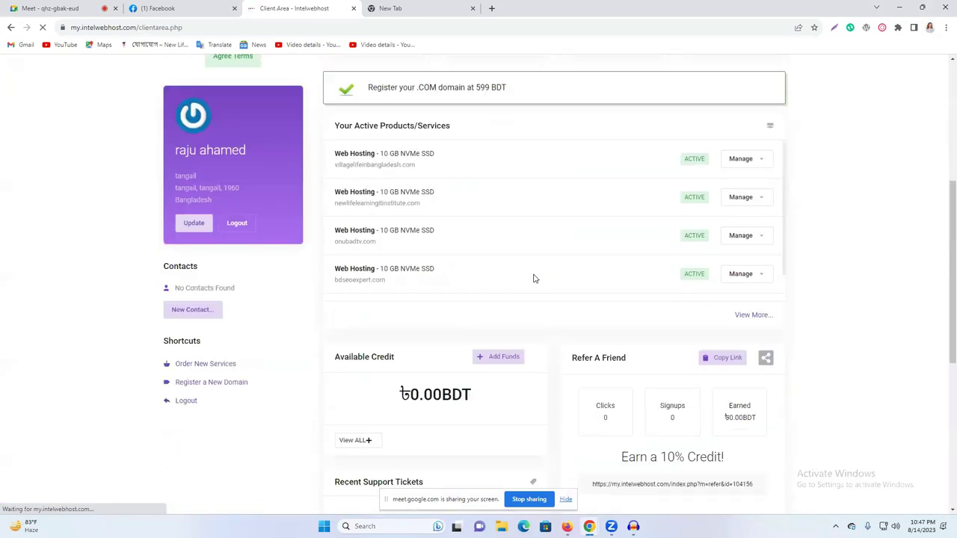
pyautogui.scroll(2, 464, 283)
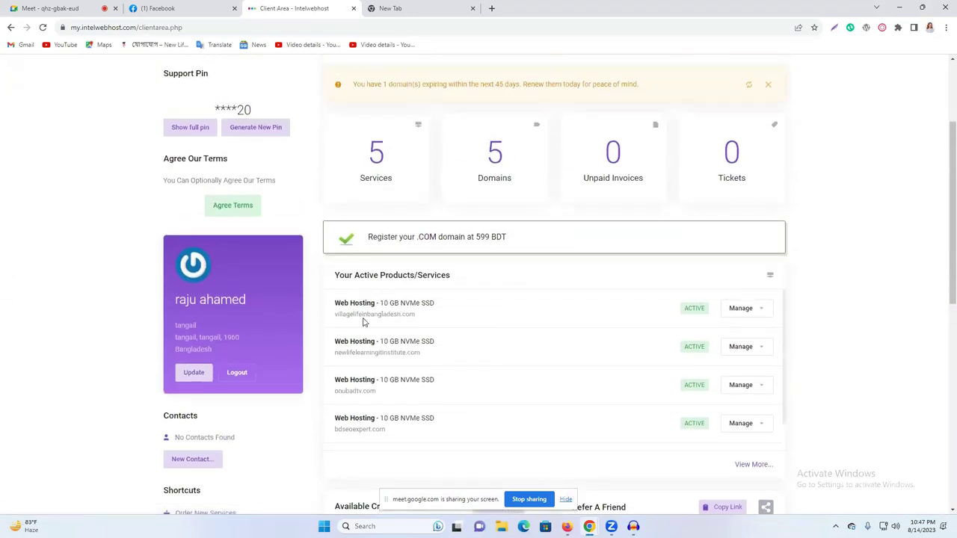
pyautogui.click(746, 308)
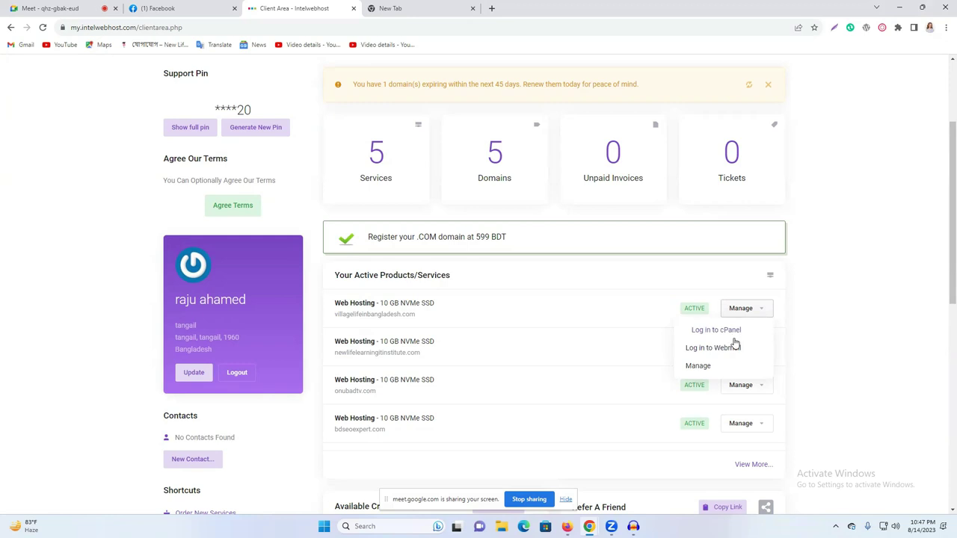
pyautogui.click(711, 334)
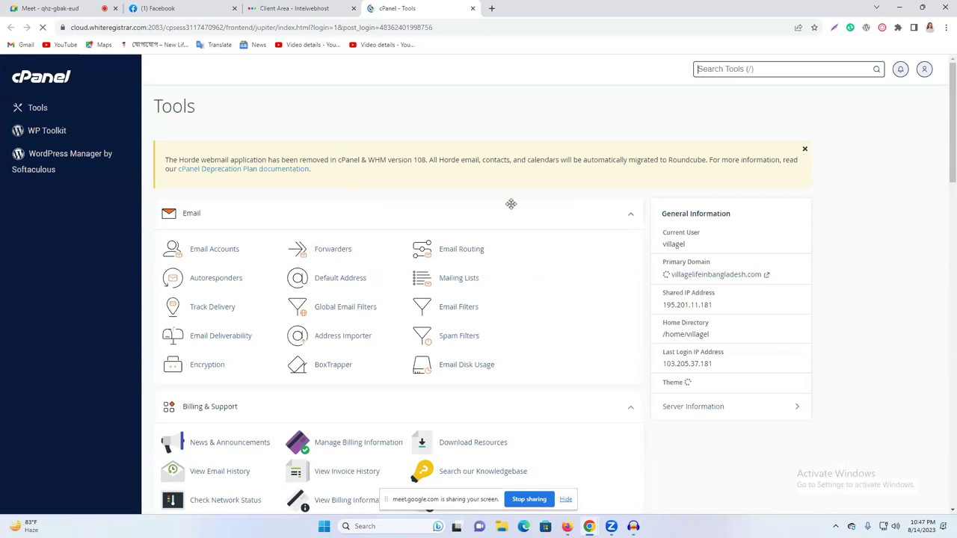
# Look through the cPanel tools for villagelifeinbangladesh.com, covering the Email, Billing & Support, Files and Databases sections.
pyautogui.scroll(-2, 494, 202)
pyautogui.scroll(-2, 314, 204)
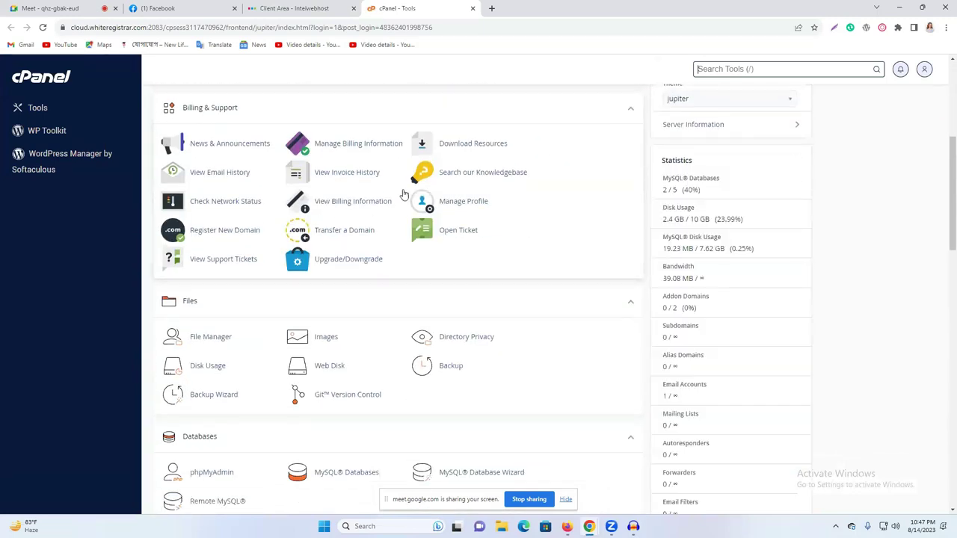
pyautogui.scroll(3, 404, 196)
pyautogui.scroll(-3, 409, 243)
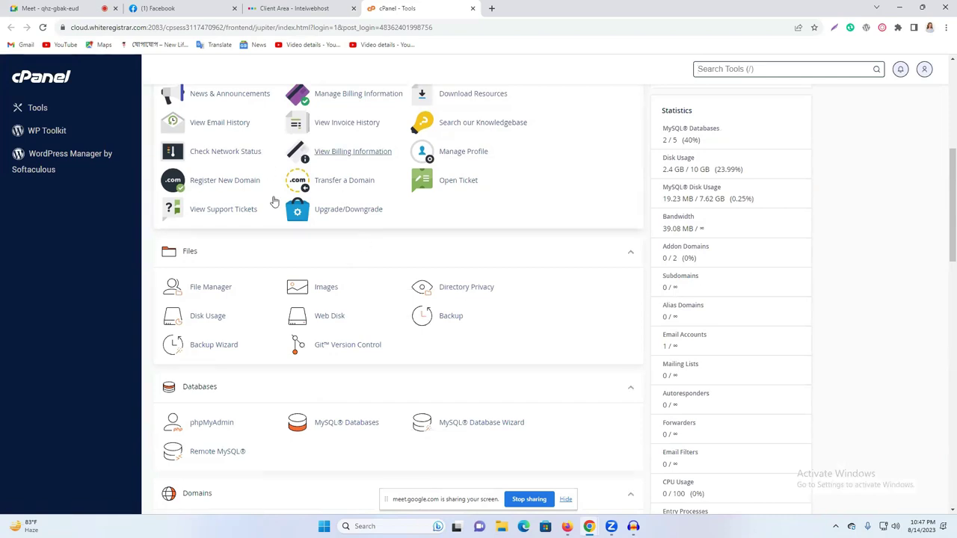
pyautogui.scroll(4, 584, 207)
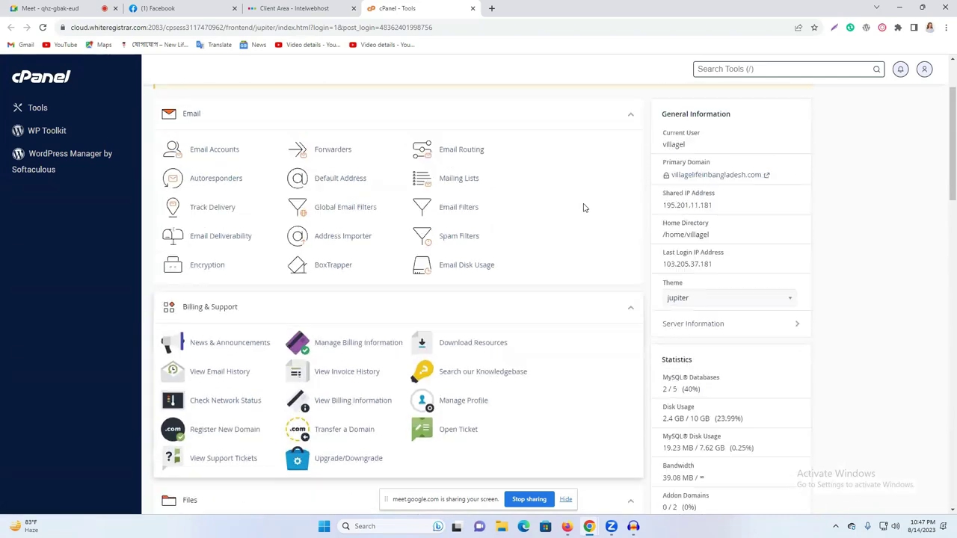
pyautogui.scroll(-7, 314, 299)
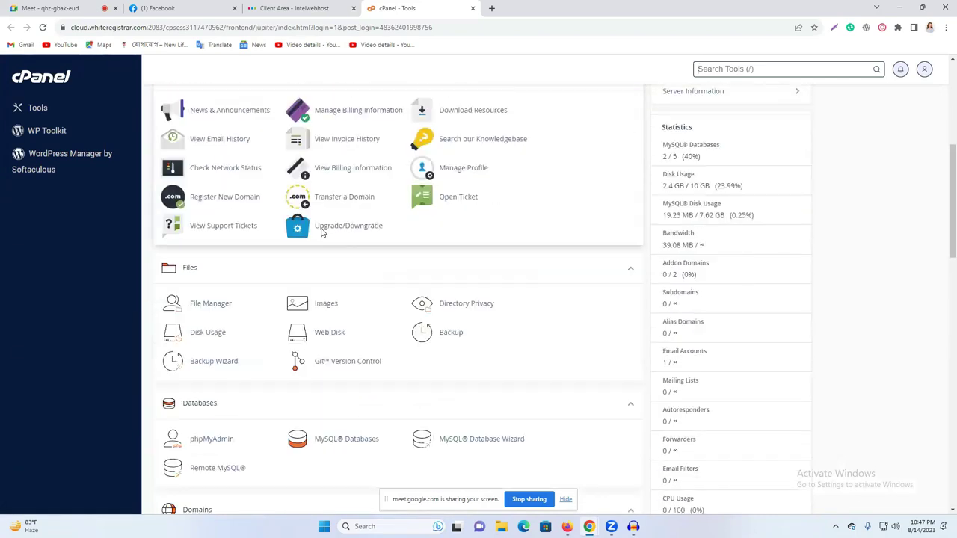
pyautogui.scroll(7, 377, 249)
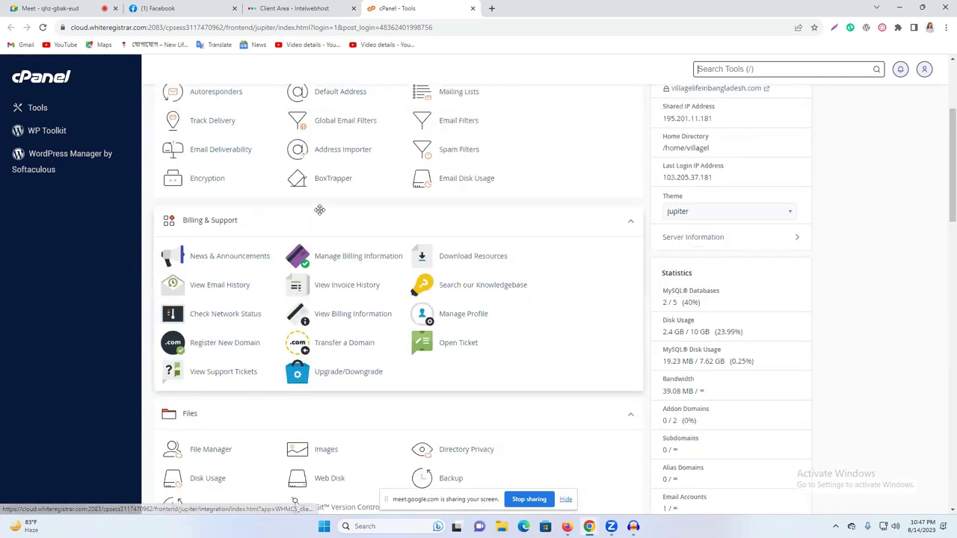
pyautogui.scroll(-3, 208, 314)
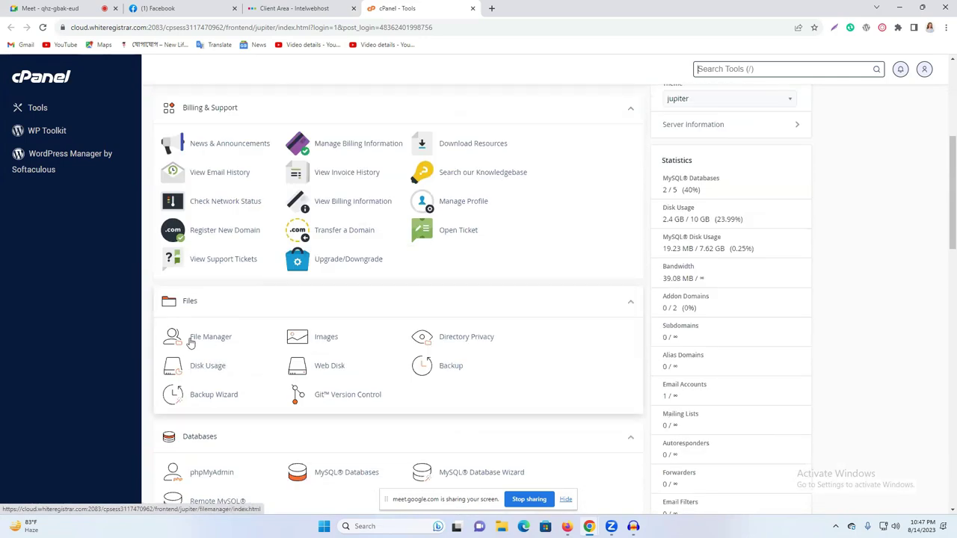
pyautogui.scroll(3, 235, 135)
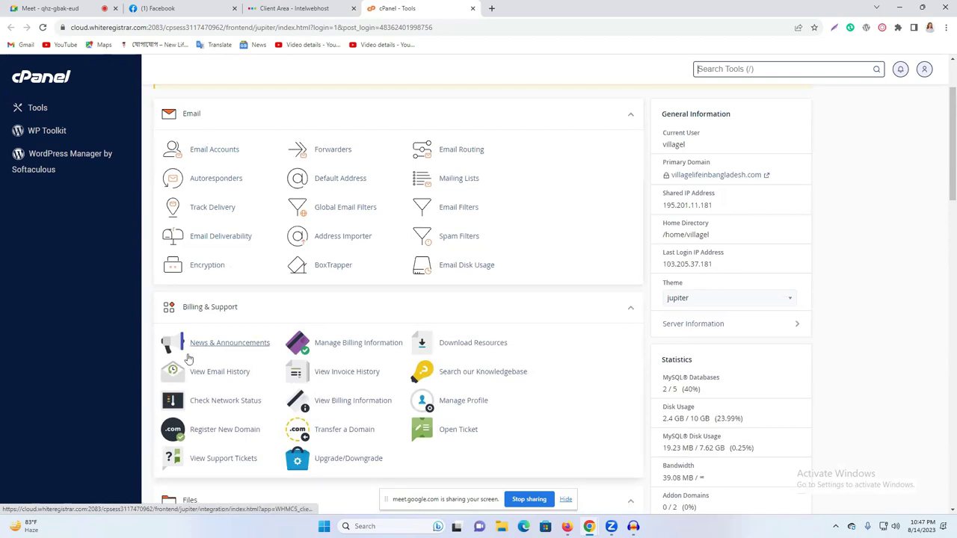
# View the primary domain villagelifeinbangladesh.com in a separate tab, and close that tab.
pyautogui.rightClick(721, 180)
pyautogui.click(727, 189)
pyautogui.click(509, 7)
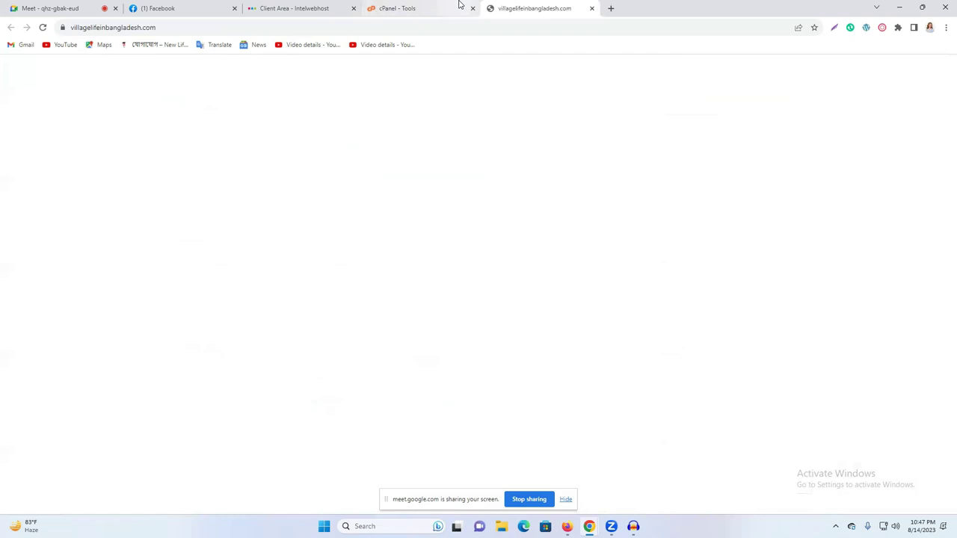
pyautogui.click(592, 8)
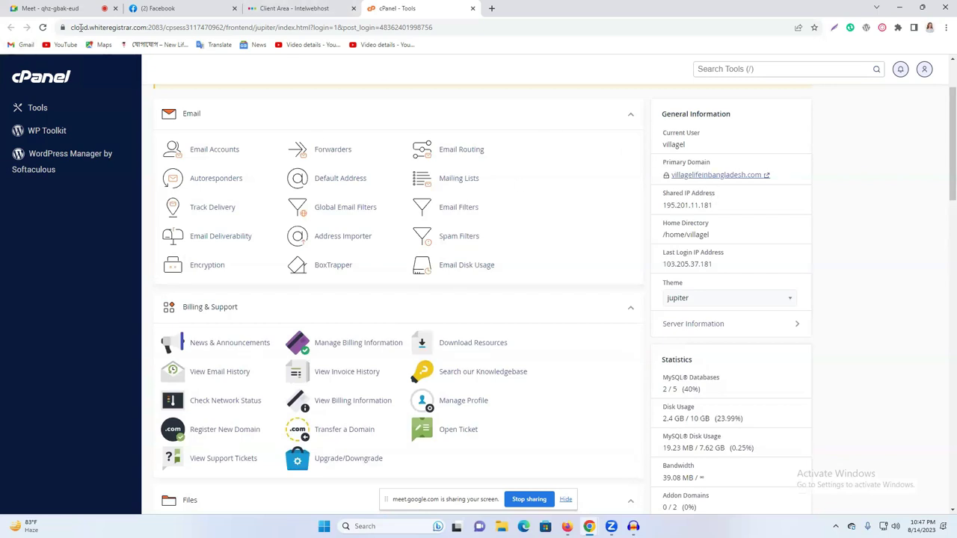
# Return to the client area, log in to cPanel for the onubadtv.com hosting service and dismiss the Jupiter welcome message.
pyautogui.click(287, 6)
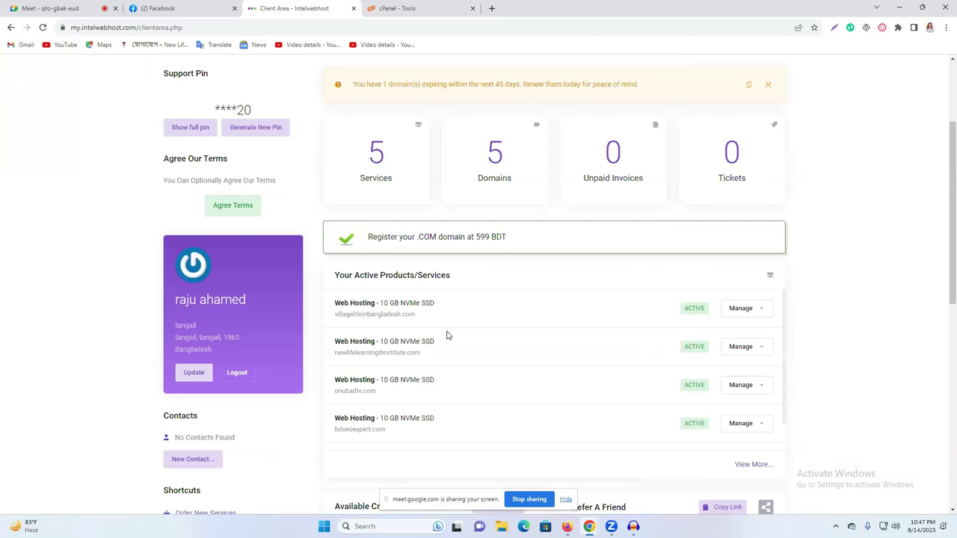
pyautogui.scroll(-1, 456, 343)
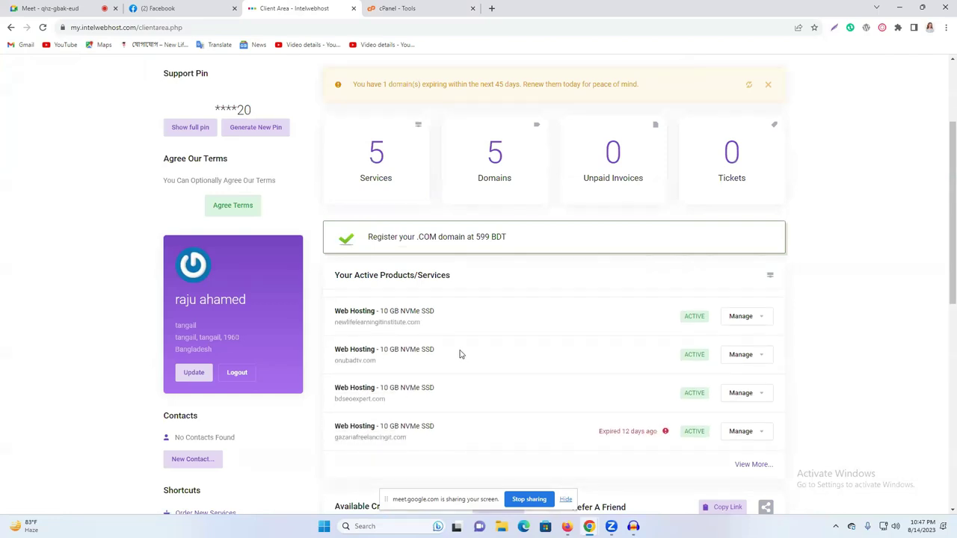
pyautogui.click(740, 356)
pyautogui.click(713, 377)
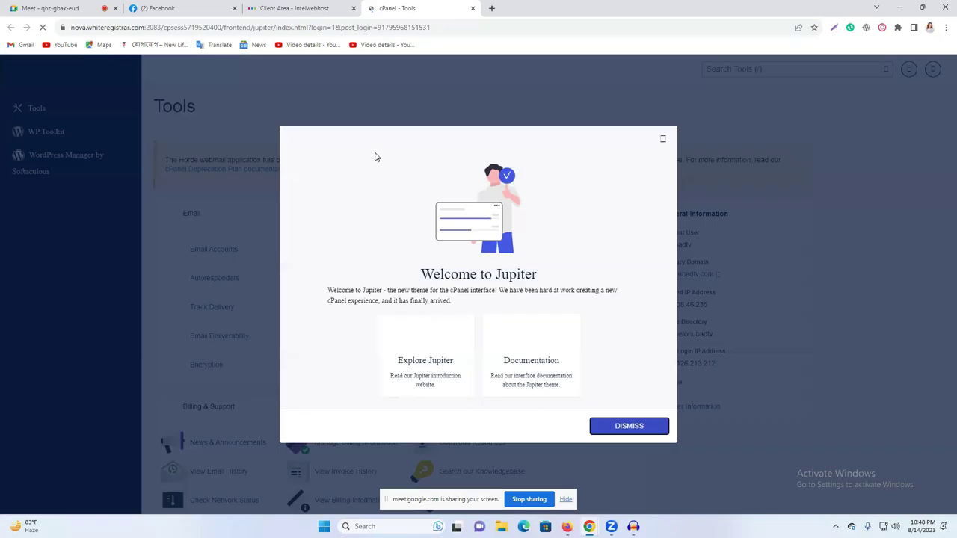
pyautogui.click(630, 431)
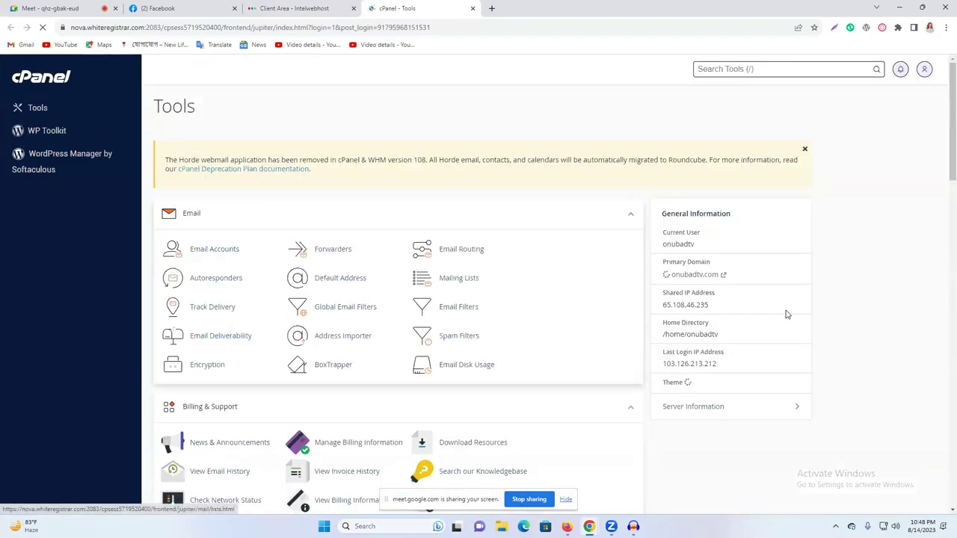
# Open the primary domain onubadtv.com in a new tab and switch to it.
pyautogui.rightClick(688, 280)
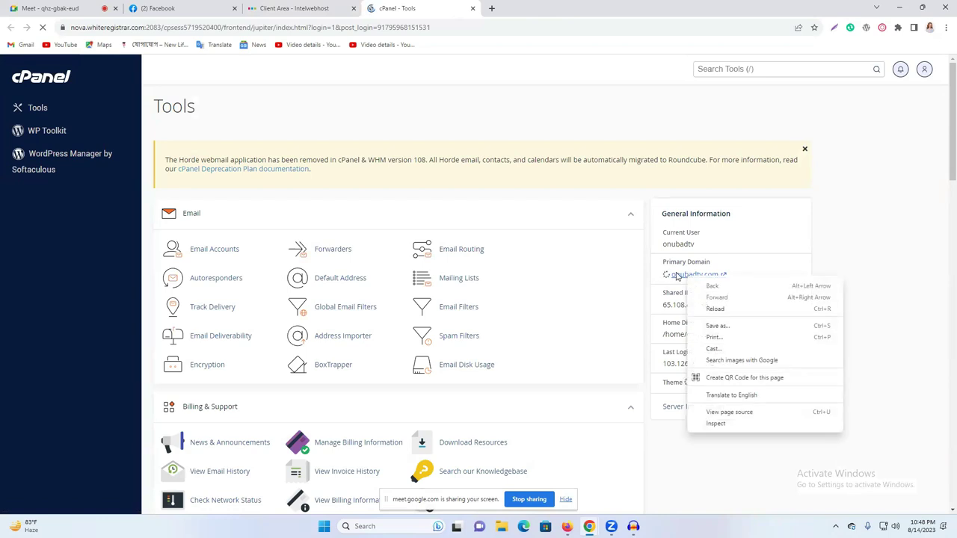
pyautogui.rightClick(675, 278)
pyautogui.click(838, 259)
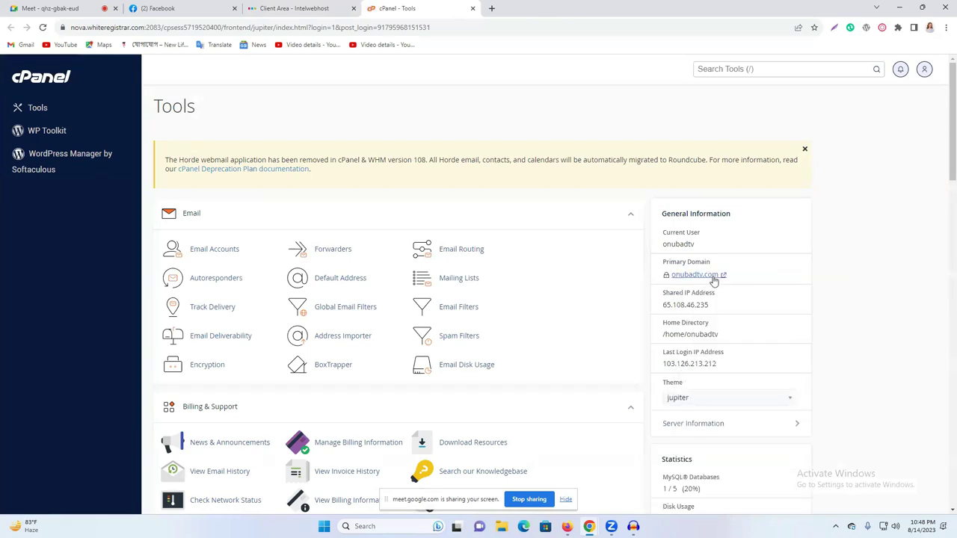
pyautogui.rightClick(722, 281)
pyautogui.click(732, 287)
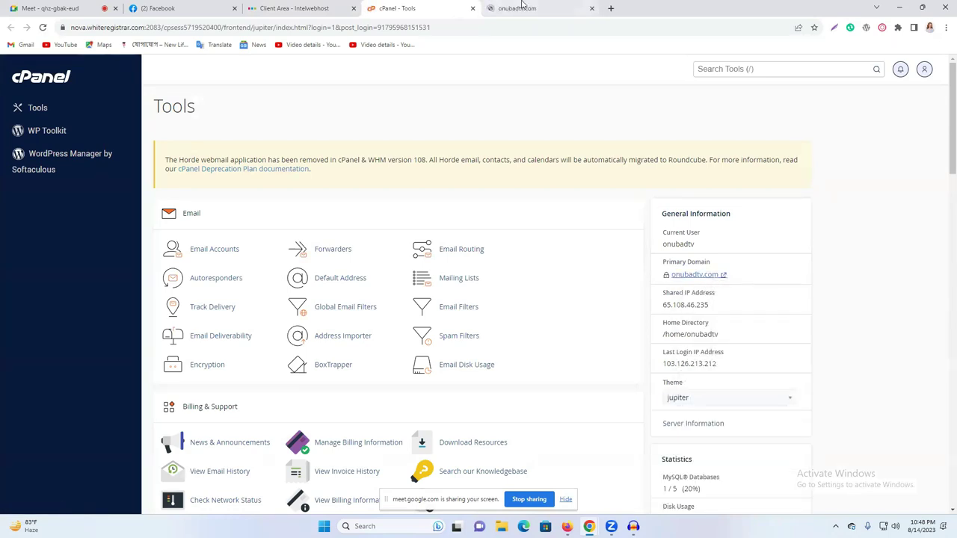
pyautogui.click(522, 8)
# Examine the onubadtv.com homepage, including its navigation menu and series banners, alongside its cPanel page.
pyautogui.scroll(-3, 630, 261)
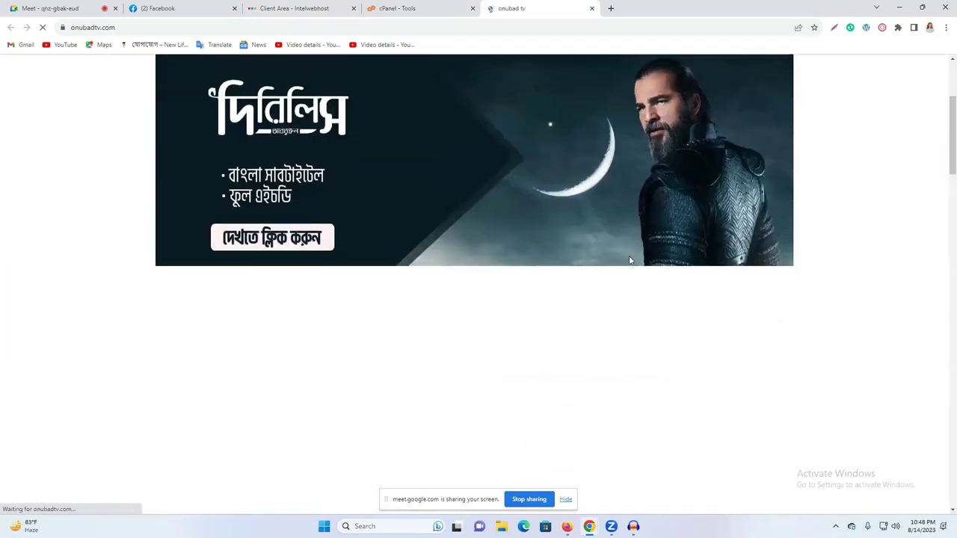
pyautogui.scroll(-3, 621, 267)
pyautogui.scroll(5, 621, 271)
pyautogui.scroll(-3, 678, 246)
pyautogui.scroll(3, 678, 245)
pyautogui.scroll(-7, 607, 211)
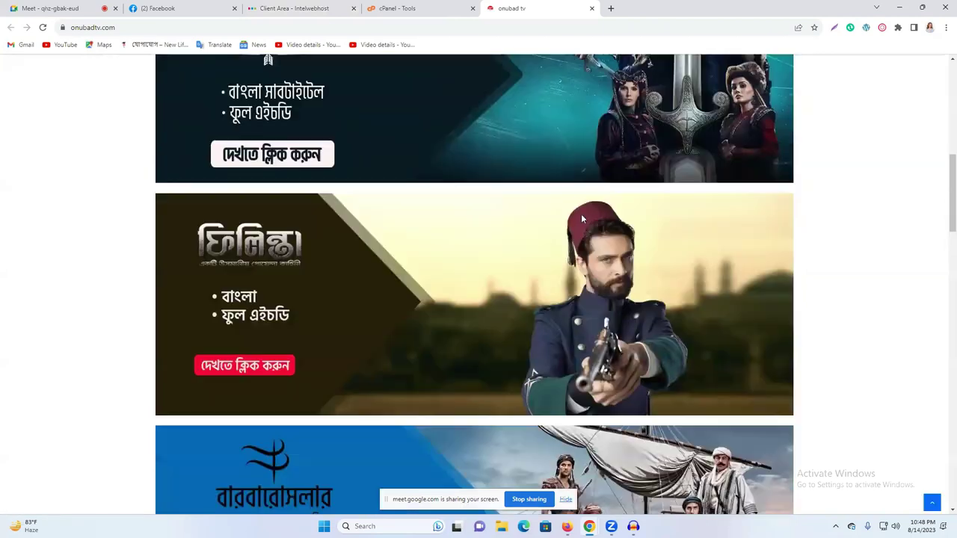
pyautogui.scroll(-5, 581, 214)
pyautogui.scroll(7, 479, 284)
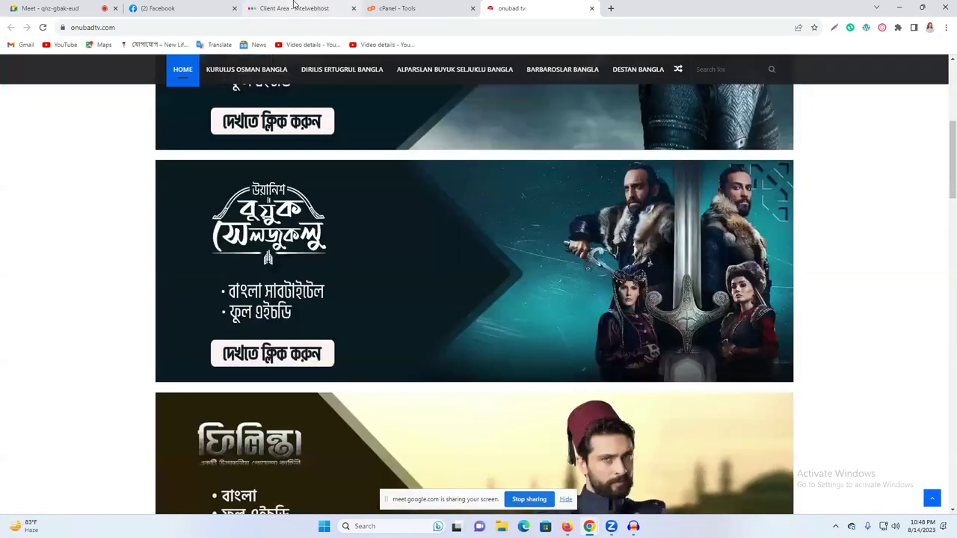
pyautogui.click(395, 8)
pyautogui.click(316, 6)
pyautogui.click(421, 6)
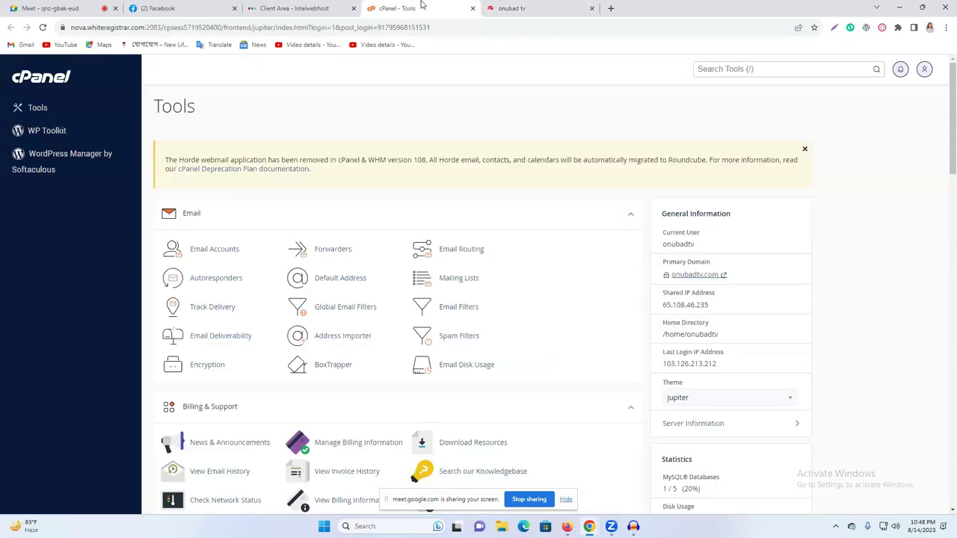
pyautogui.click(516, 6)
pyautogui.scroll(6, 506, 249)
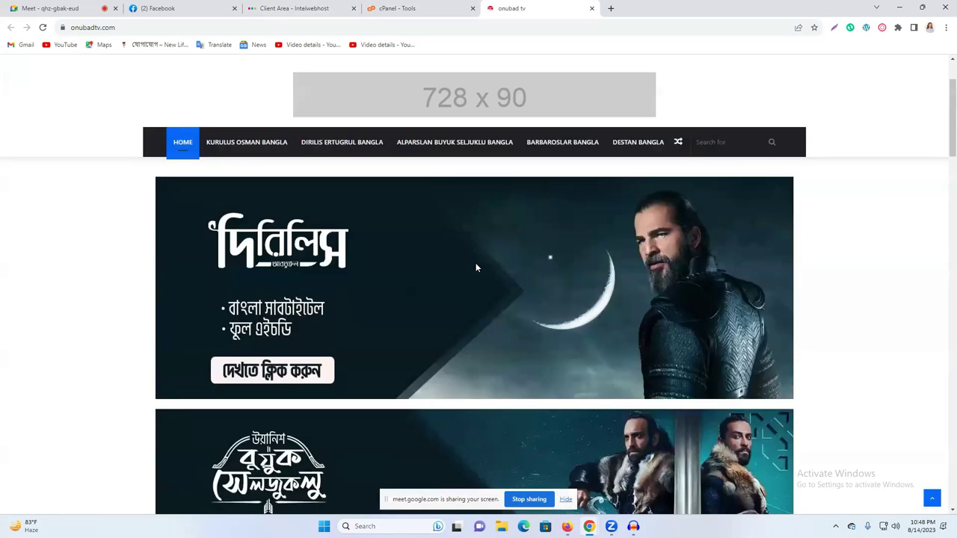
# Return to the onubadtv.com cPanel, launch File Manager and open the public_html folder.
pyautogui.click(409, 6)
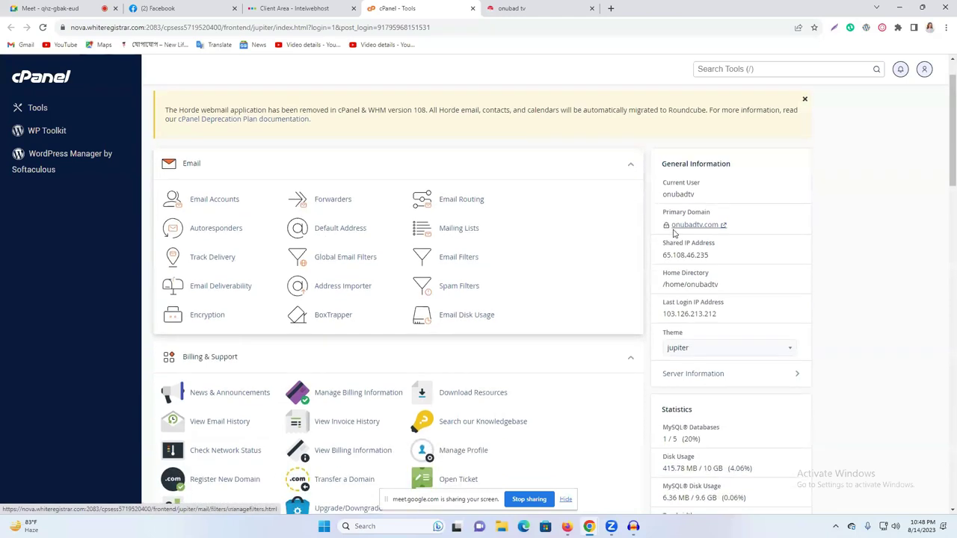
pyautogui.scroll(-1, 561, 211)
pyautogui.scroll(-2, 542, 234)
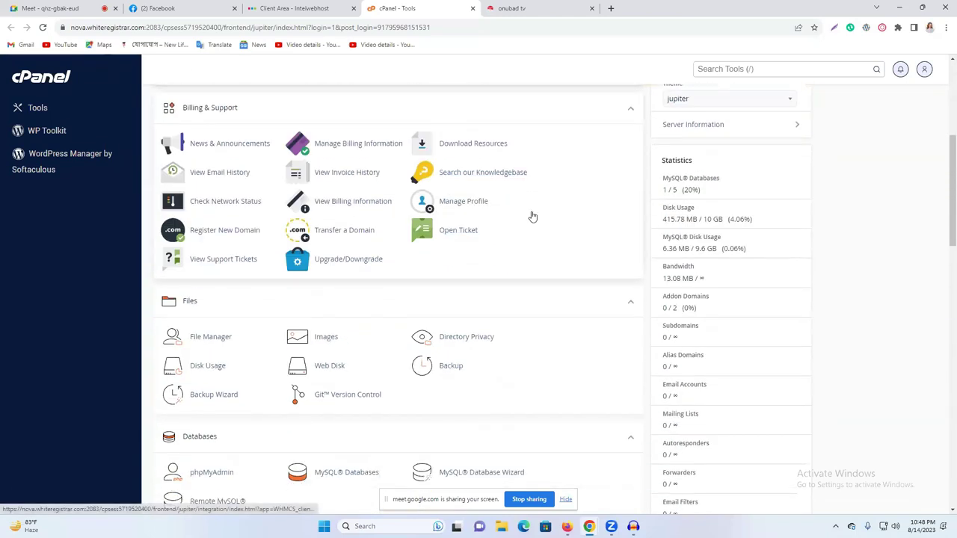
pyautogui.click(213, 338)
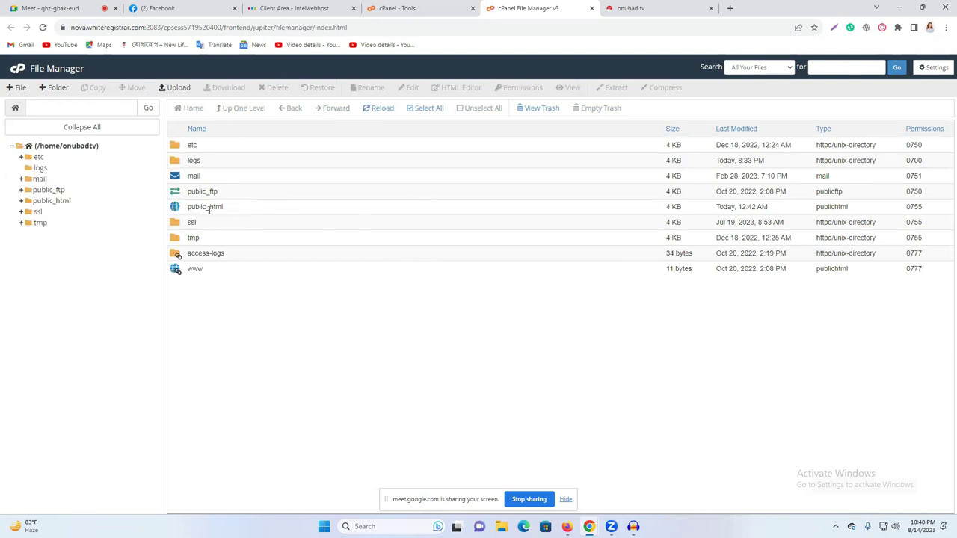
pyautogui.doubleClick(251, 212)
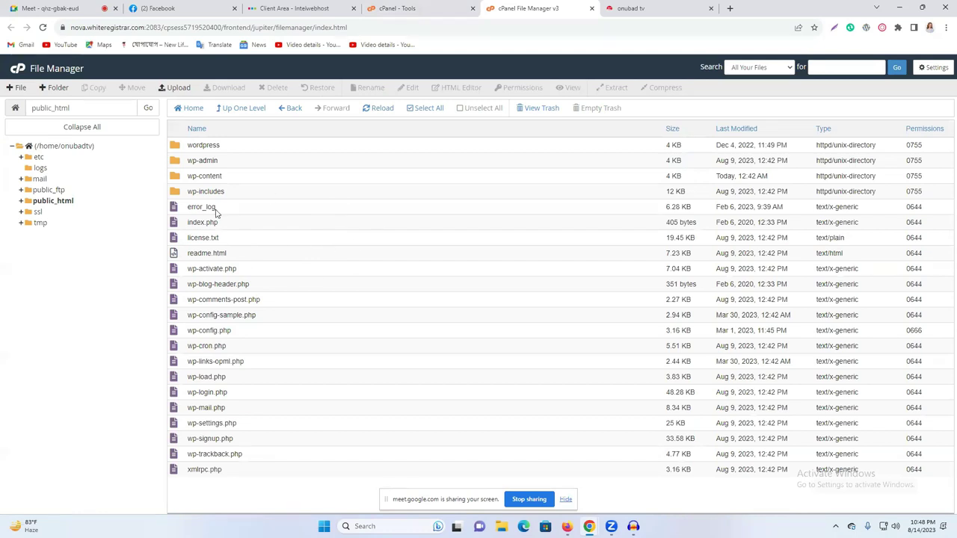
# Go back to the onubadtv.com cPanel tools and review the sections from Email down to Files and Databases.
pyautogui.click(440, 8)
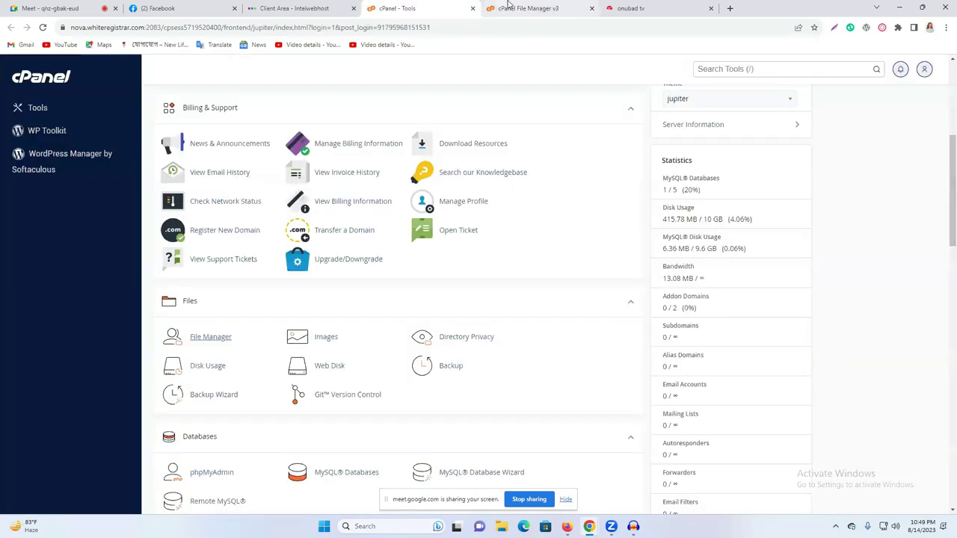
pyautogui.scroll(4, 458, 267)
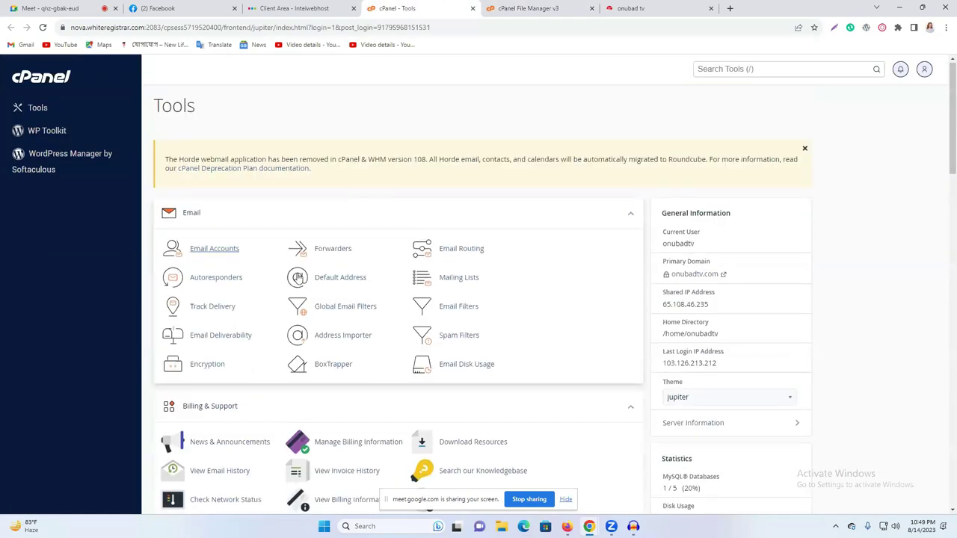
pyautogui.scroll(-2, 297, 215)
pyautogui.scroll(-5, 337, 218)
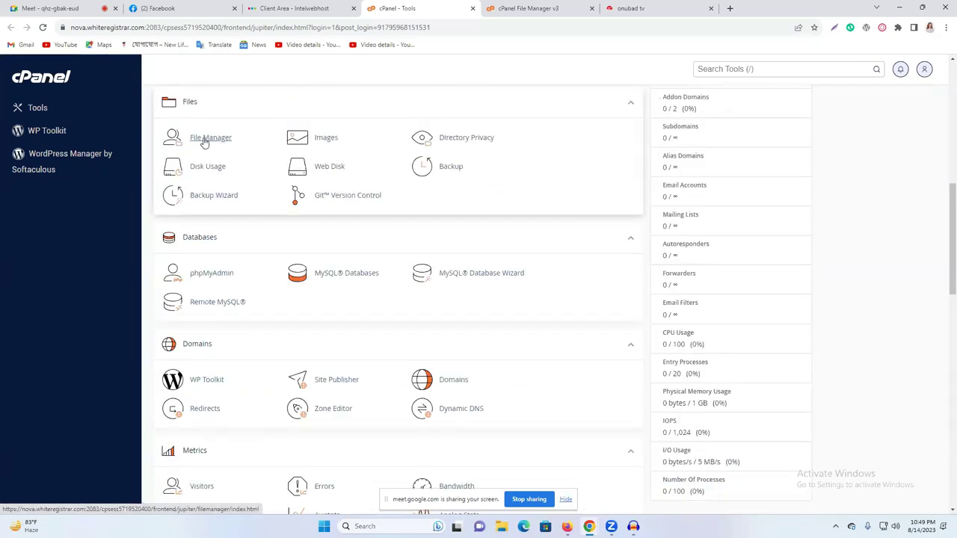
# Launch File Manager from the Files section of the onubadtv.com cPanel and open the public_html folder.
pyautogui.scroll(-2, 449, 287)
pyautogui.scroll(4, 449, 287)
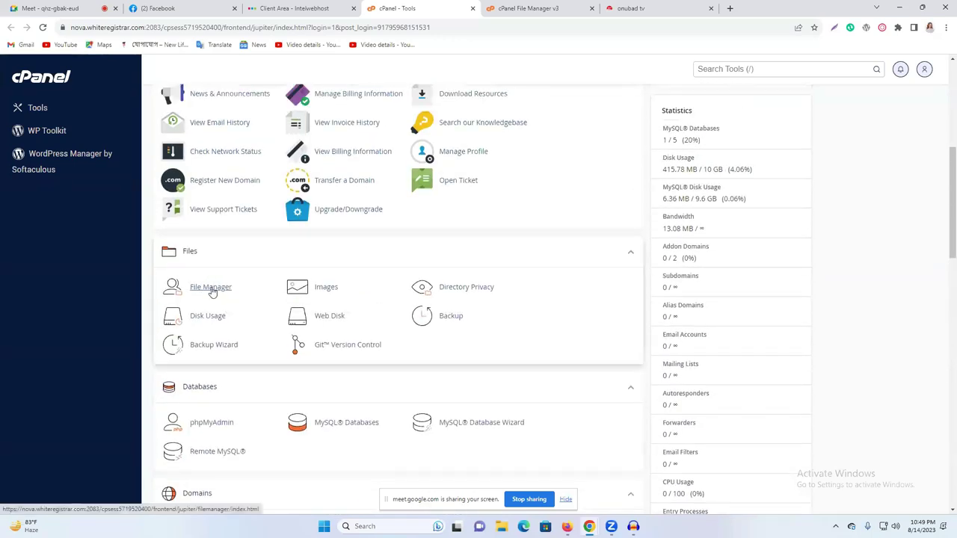
pyautogui.click(213, 289)
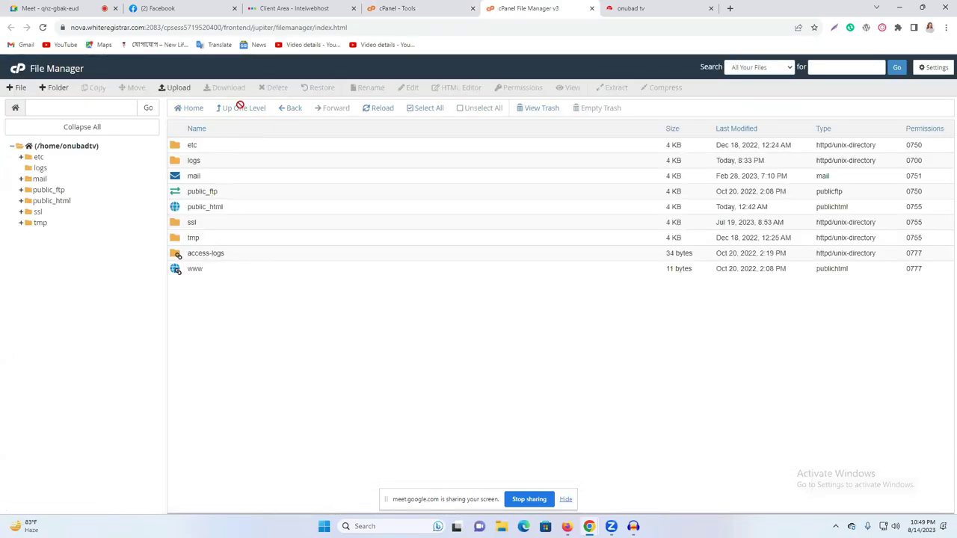
pyautogui.click(408, 8)
pyautogui.hotkey('ctrl', 'Tab')
pyautogui.click(409, 9)
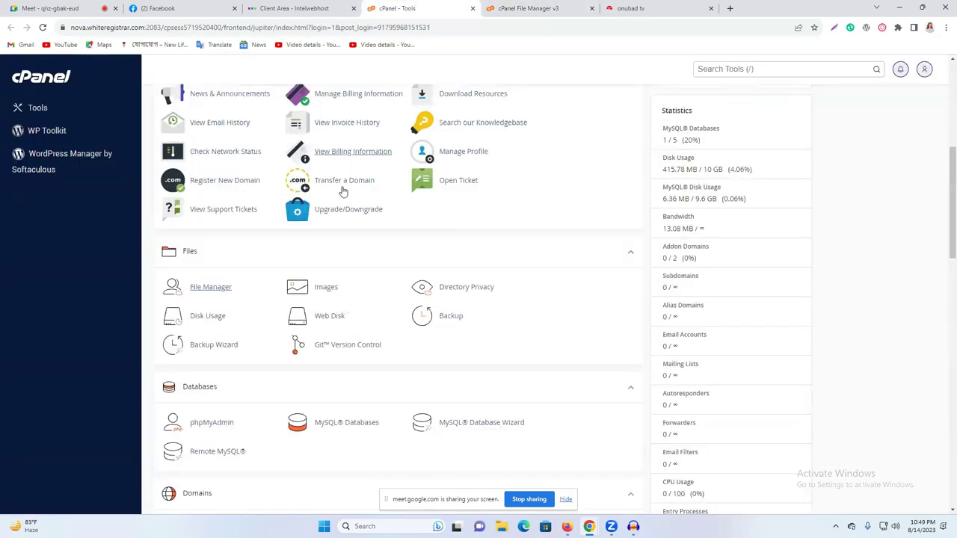
pyautogui.click(217, 290)
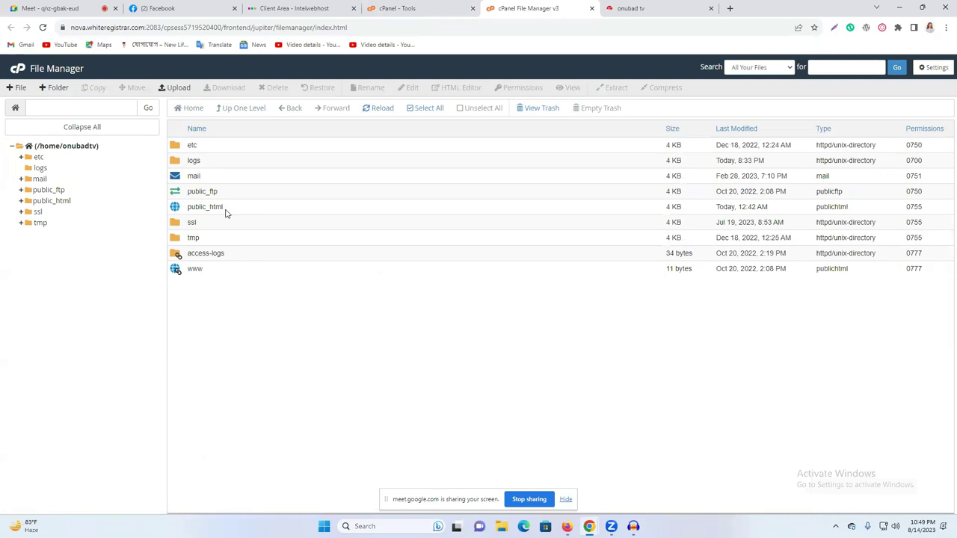
pyautogui.click(271, 211)
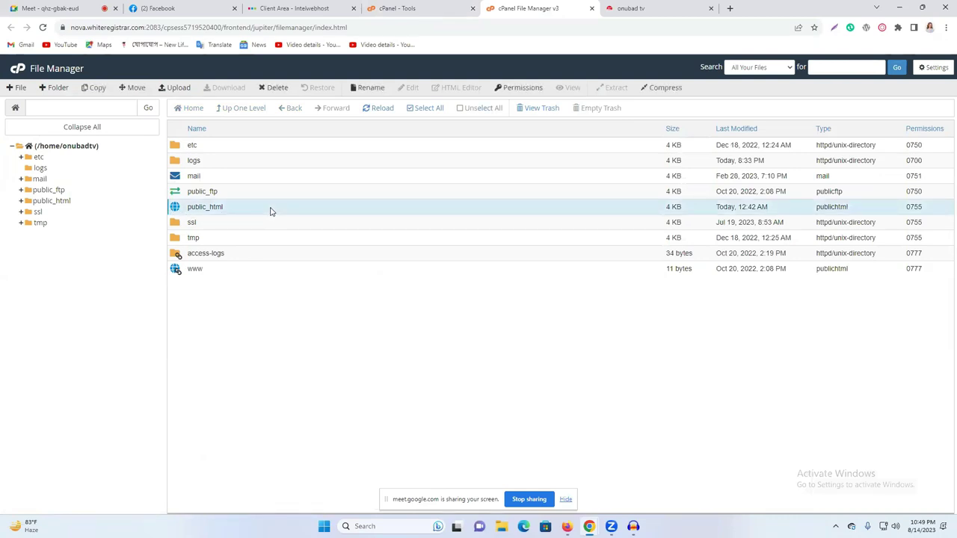
pyautogui.doubleClick(272, 211)
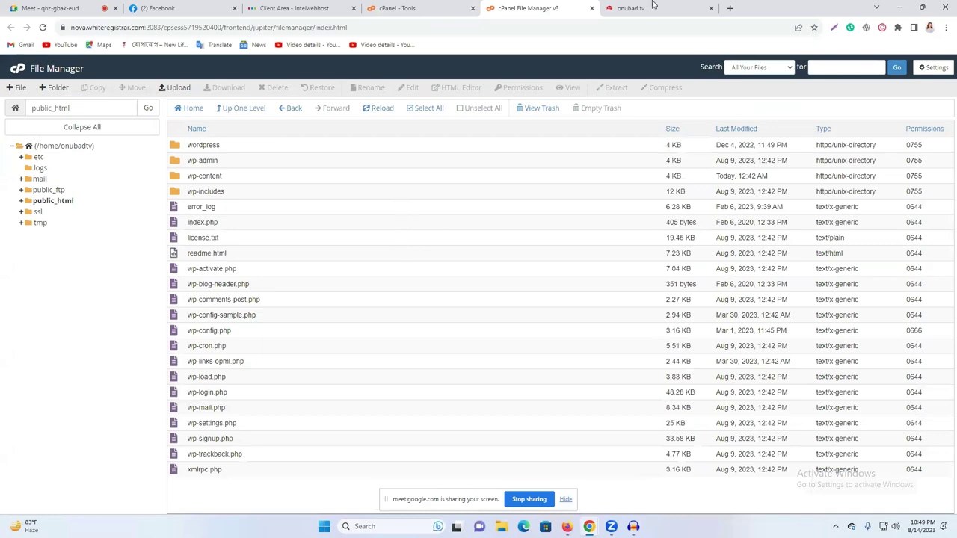
# Search Google for "xml sitemap" in a new browser tab.
pyautogui.click(460, 9)
pyautogui.click(526, 7)
pyautogui.click(729, 8)
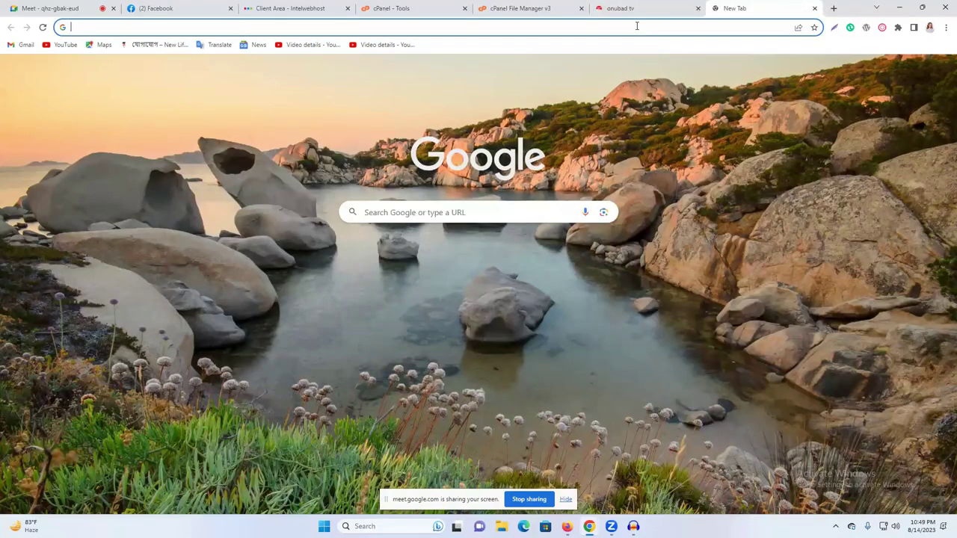
pyautogui.click(638, 26)
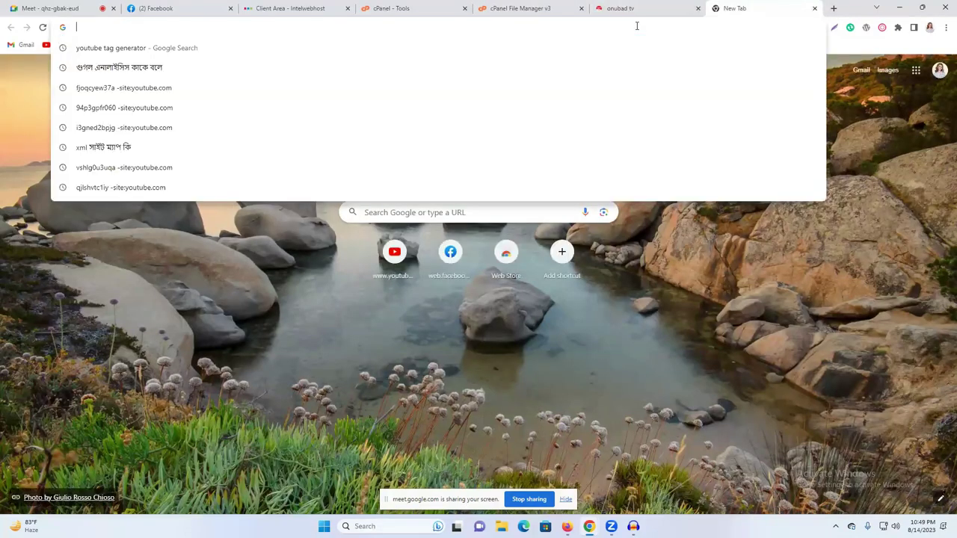
pyautogui.write('xml')
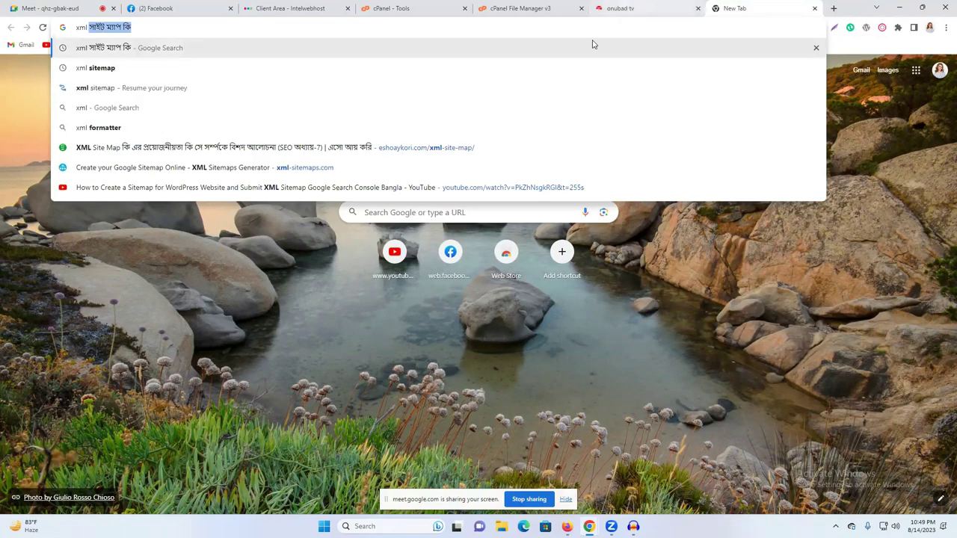
pyautogui.click(341, 74)
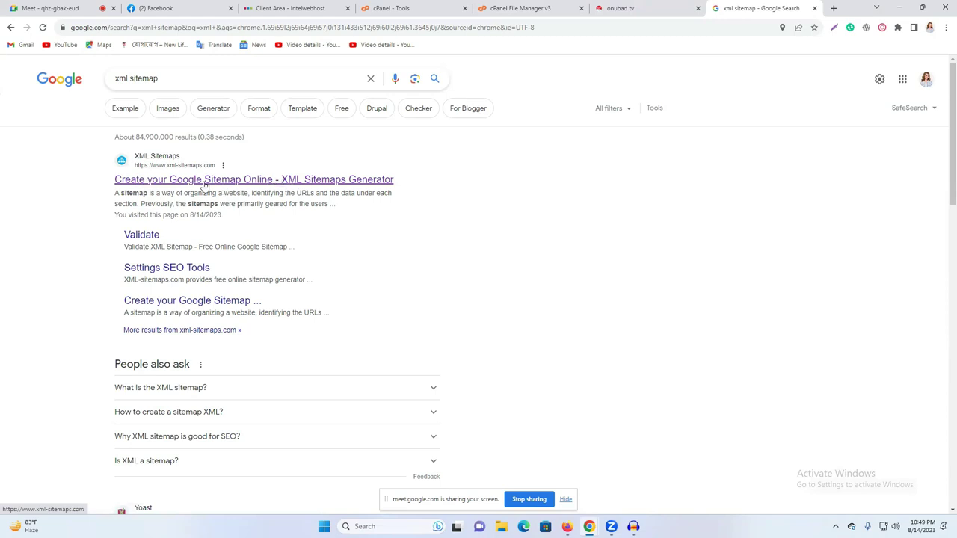
# Open the XML Sitemaps Generator website from the search results.
pyautogui.click(223, 165)
pyautogui.click(647, 125)
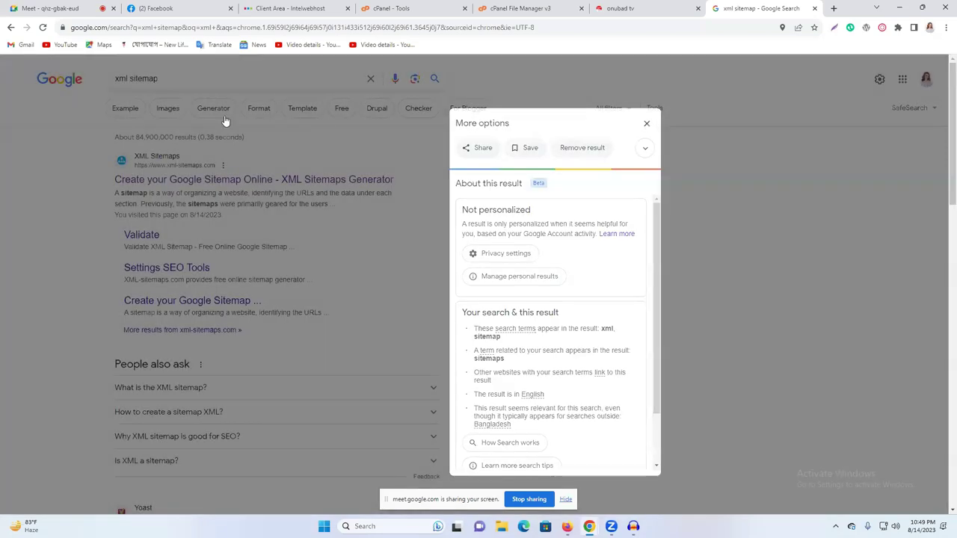
pyautogui.click(182, 183)
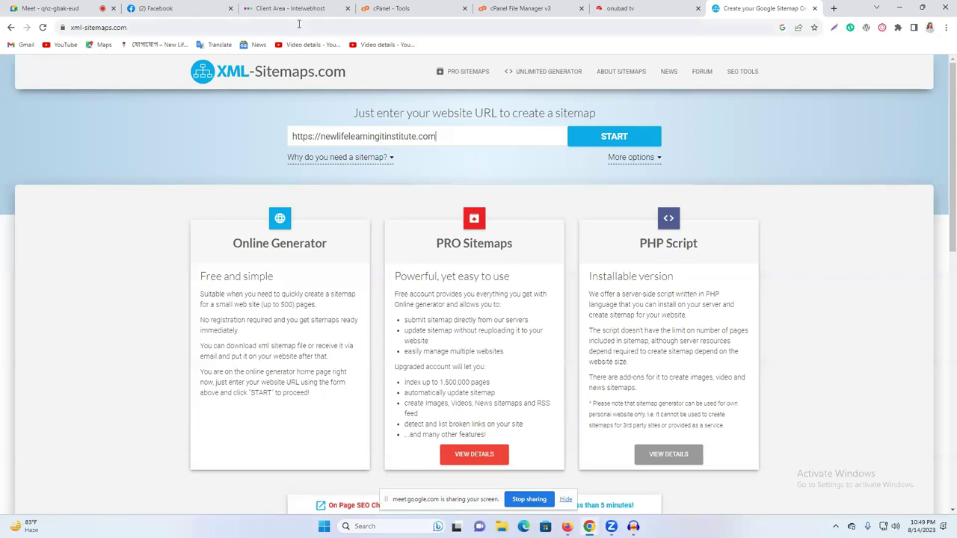
# Copy the xml-sitemaps.com address and send it to the New Life Learning It Institute group chat on Facebook.
pyautogui.click(287, 27)
pyautogui.rightClick(287, 29)
pyautogui.hotkey('ctrl', 'c')
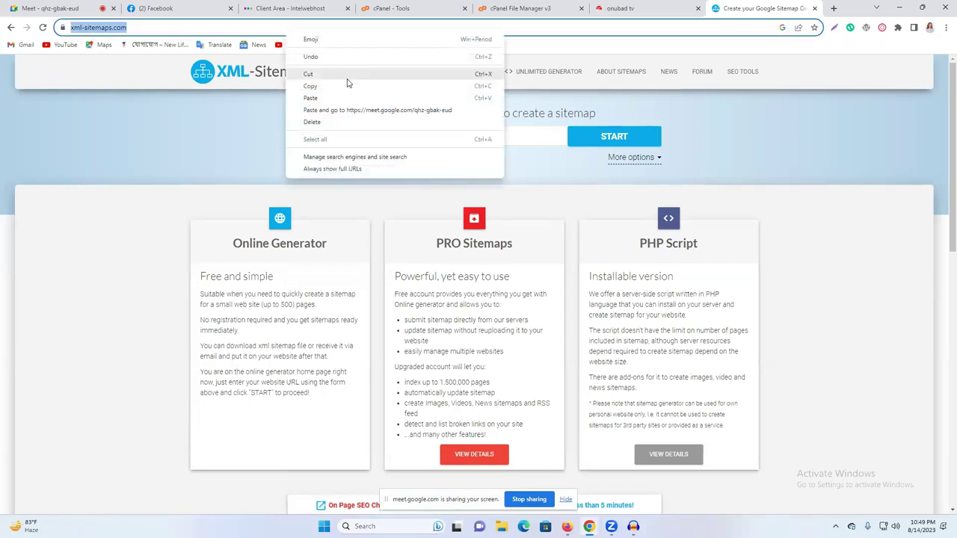
pyautogui.click(347, 85)
pyautogui.click(161, 8)
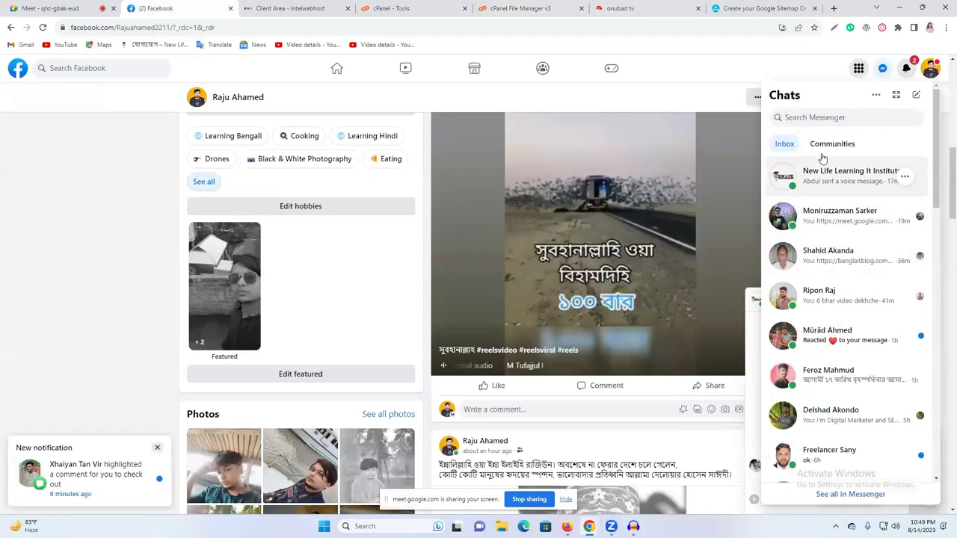
pyautogui.click(830, 174)
pyautogui.hotkey('ctrl', 'v')
pyautogui.press('Return')
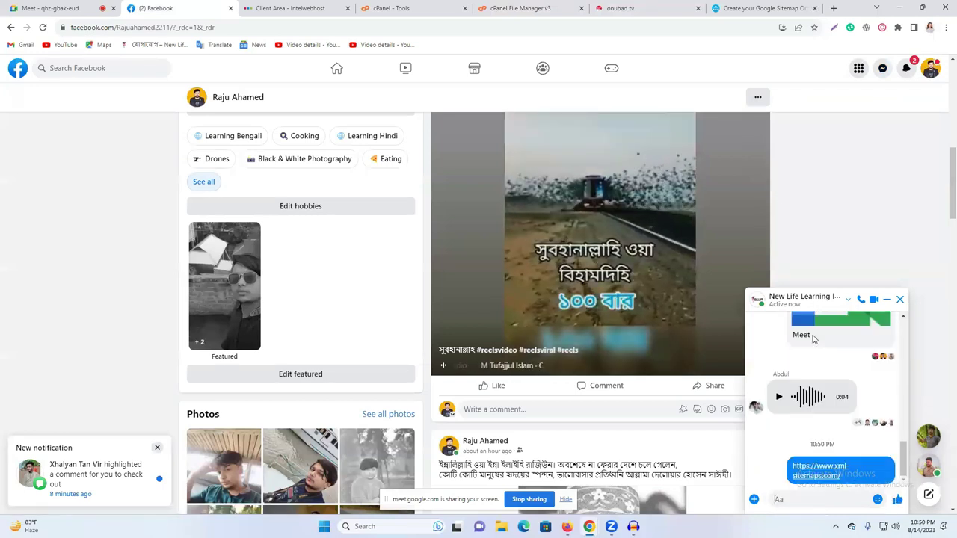
# Return to the XML-Sitemaps.com generator page and clear the prefilled website URL.
pyautogui.click(762, 8)
pyautogui.scroll(-3, 675, 254)
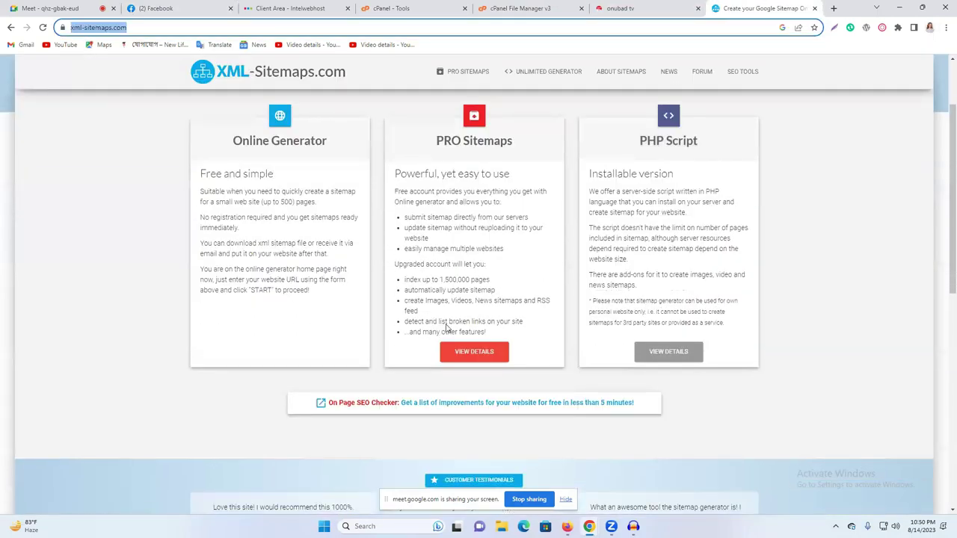
pyautogui.scroll(3, 446, 327)
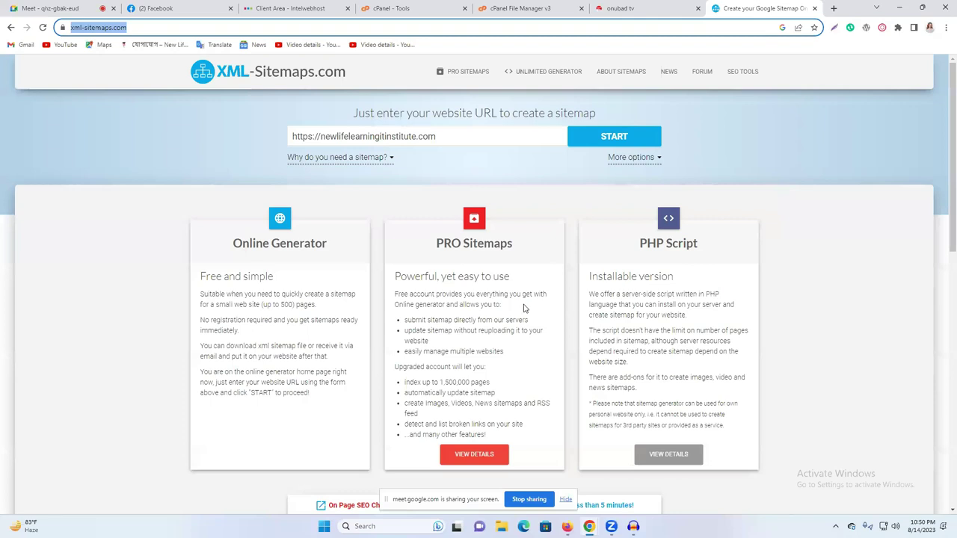
pyautogui.tripleClick(452, 136)
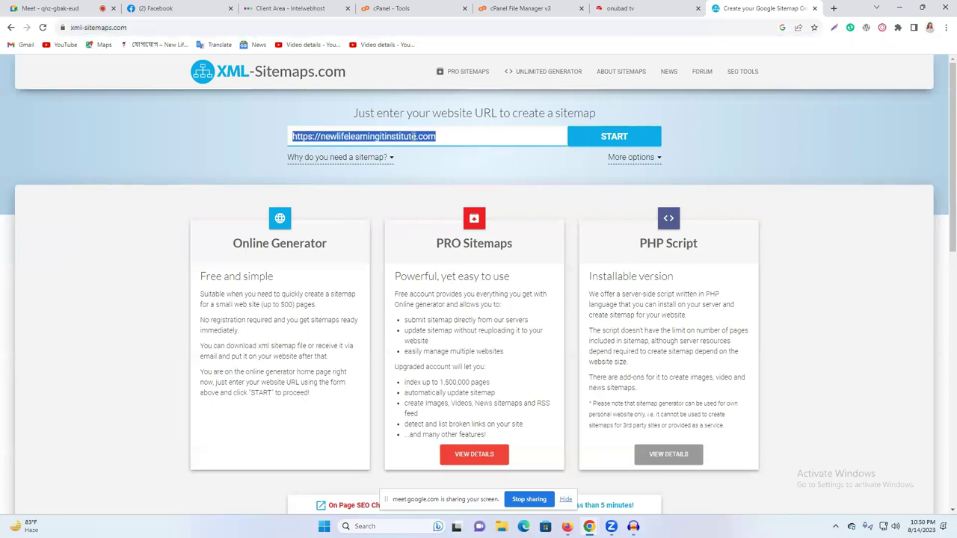
pyautogui.press('BackSpace')
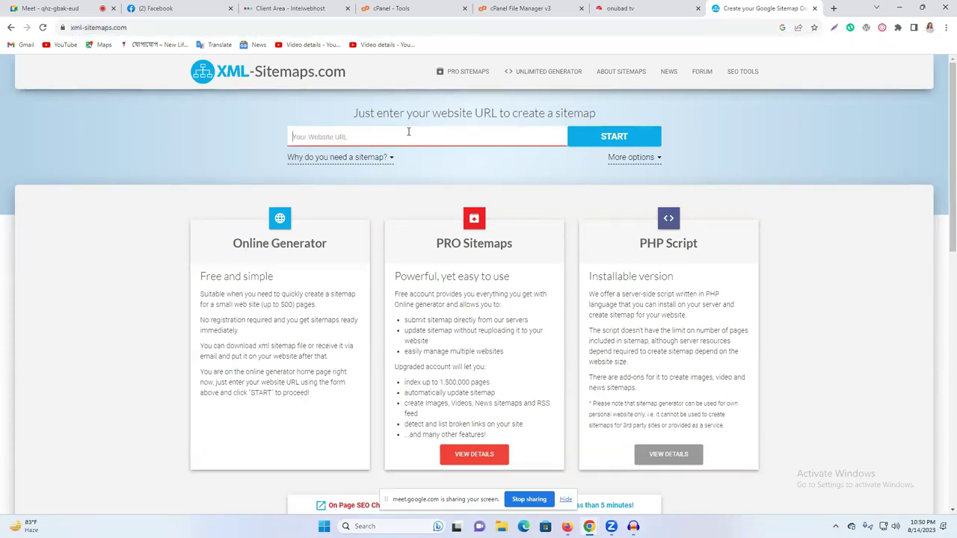
pyautogui.click(624, 9)
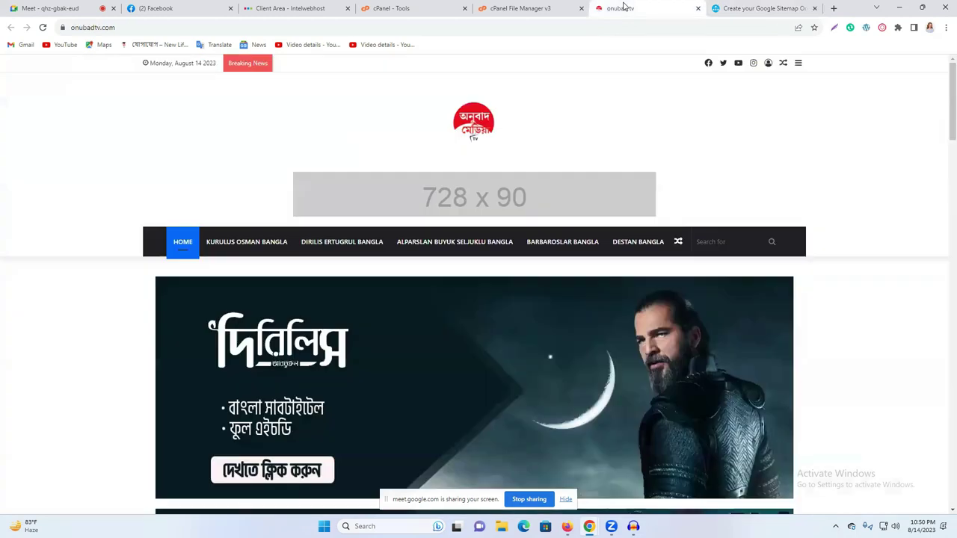
pyautogui.click(118, 27)
pyautogui.rightClick(118, 28)
pyautogui.click(161, 83)
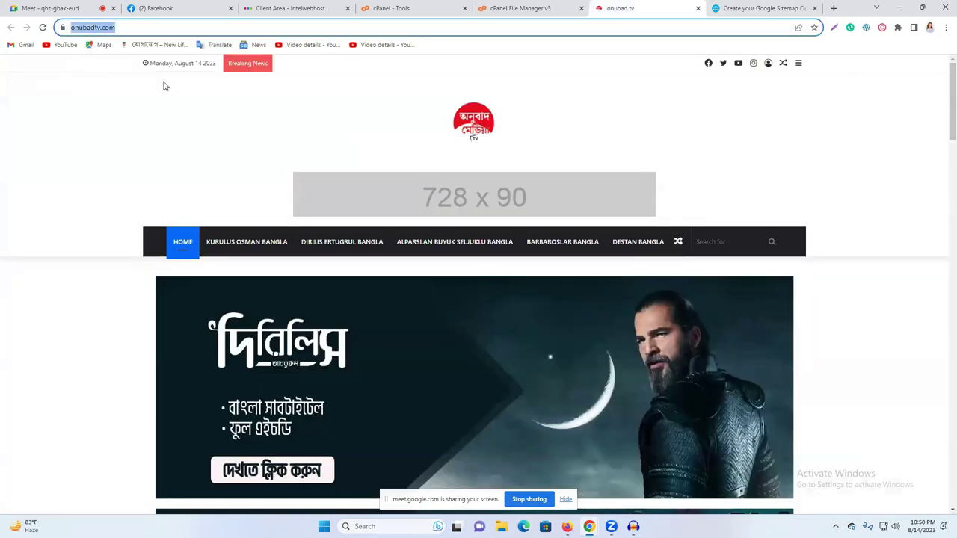
pyautogui.click(549, 6)
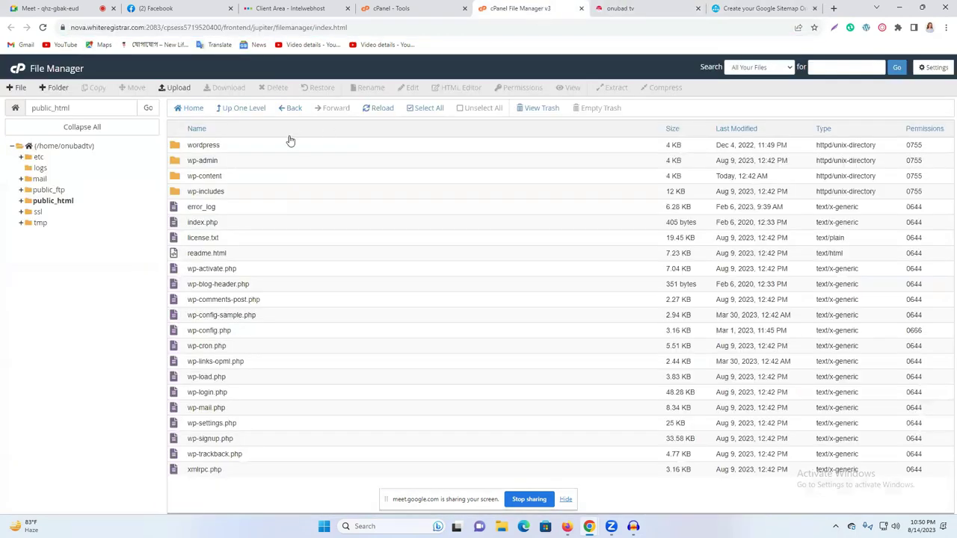
pyautogui.click(737, 7)
pyautogui.click(328, 145)
pyautogui.hotkey('ctrl', 'v')
pyautogui.press('BackSpace')
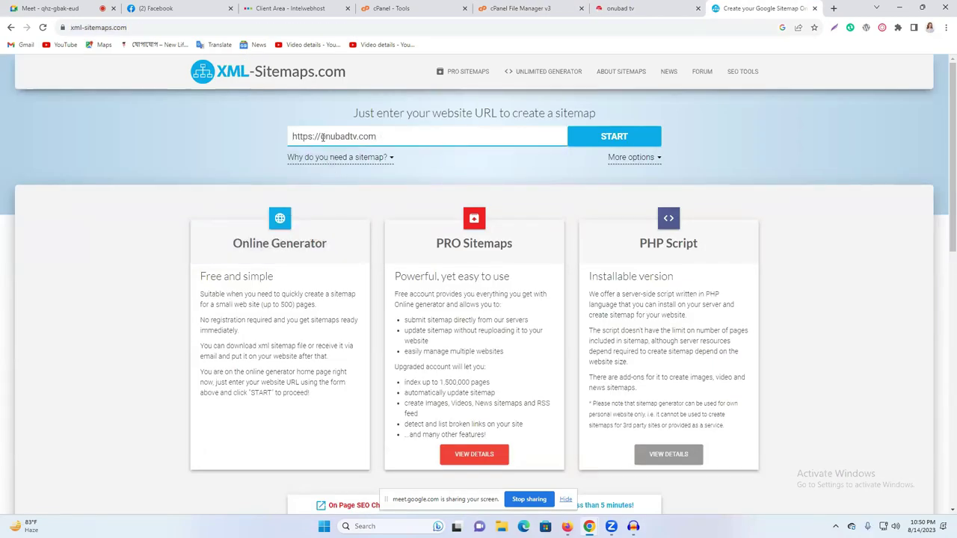
# Generate the sitemap for onubadtv.com and download the XML sitemap file from its details page.
pyautogui.click(617, 142)
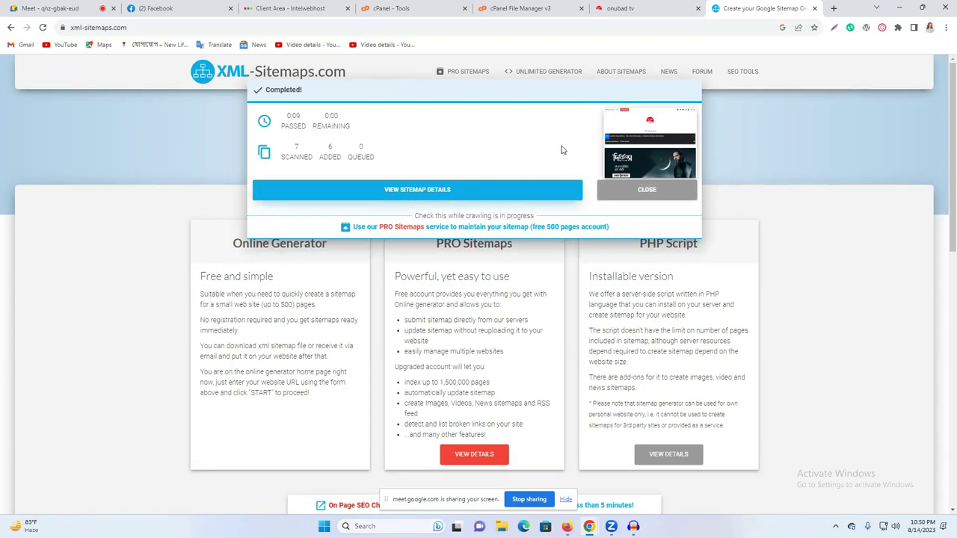
pyautogui.click(422, 194)
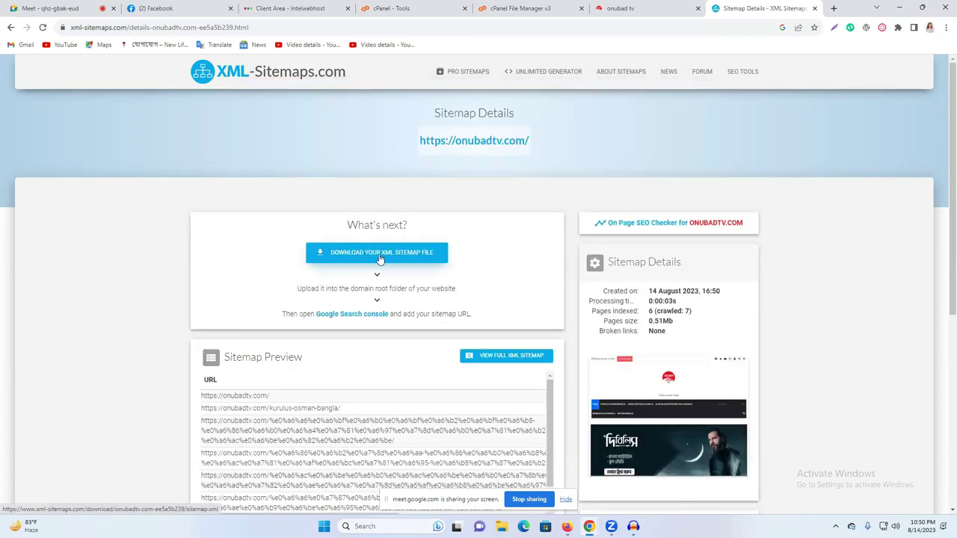
pyautogui.click(380, 254)
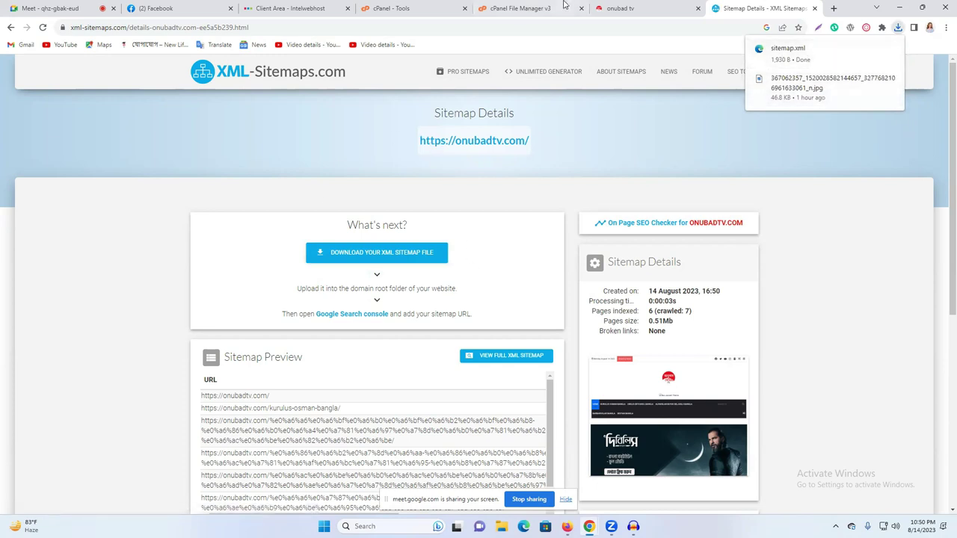
# Upload sitemap.xml from Downloads into public_html with cPanel File Manager and go back to that folder.
pyautogui.click(542, 9)
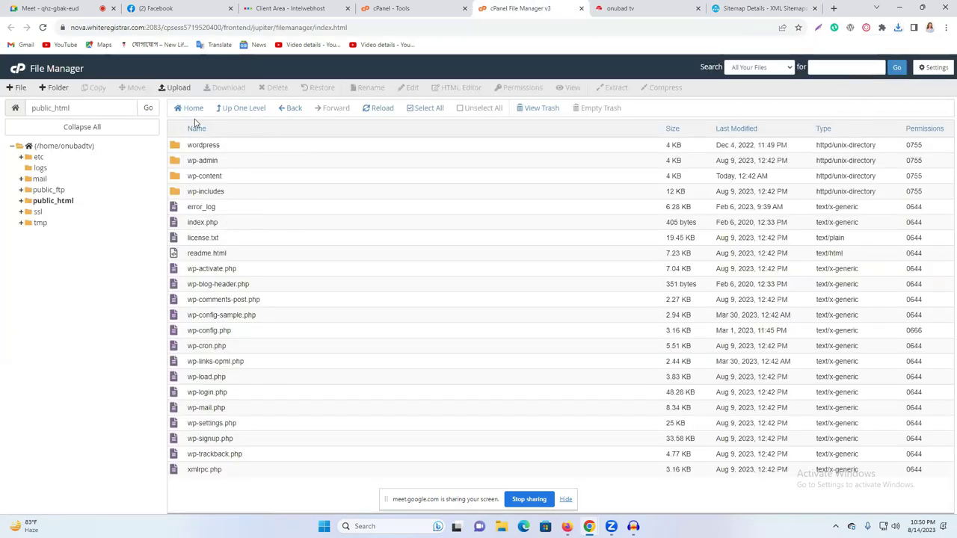
pyautogui.click(165, 87)
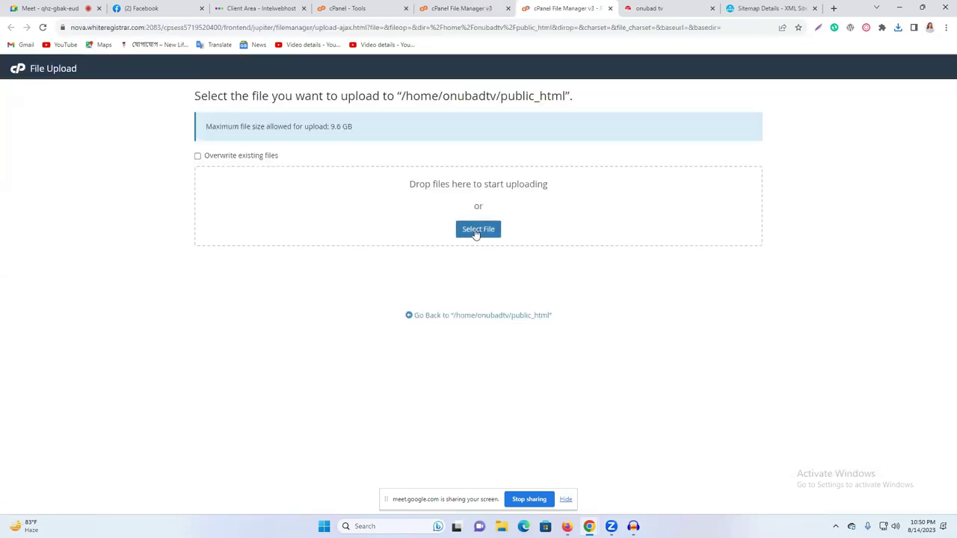
pyautogui.click(476, 230)
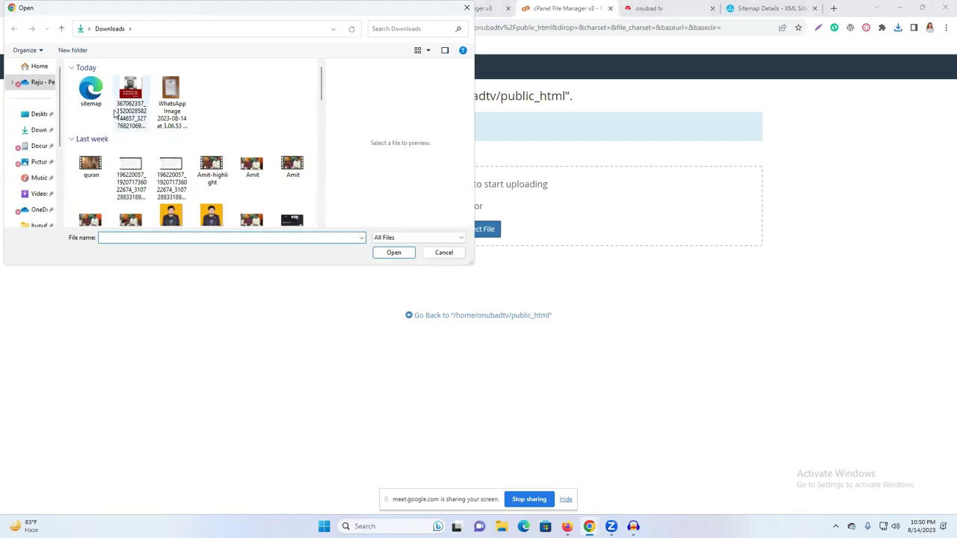
pyautogui.click(85, 105)
pyautogui.click(390, 254)
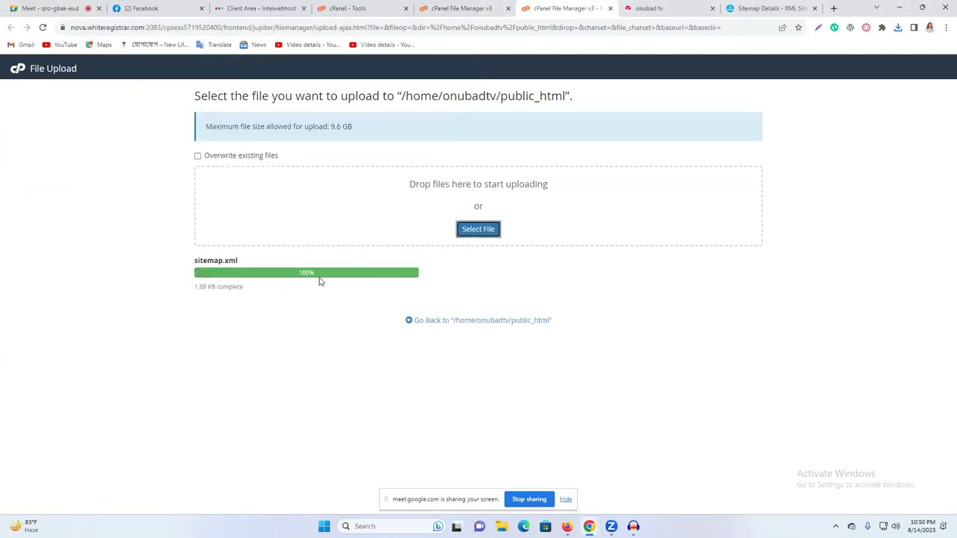
pyautogui.click(421, 323)
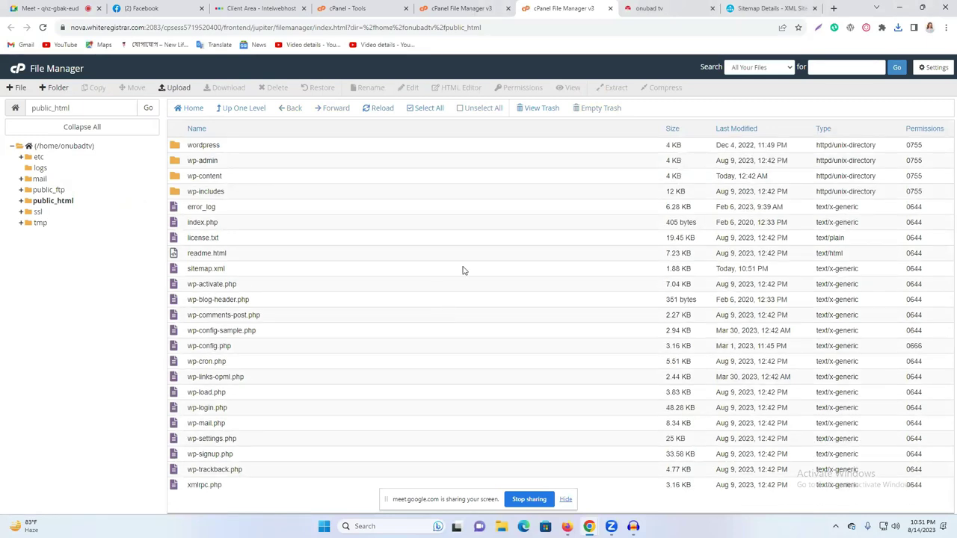
pyautogui.click(251, 273)
pyautogui.moveTo(236, 271); pyautogui.dragTo(208, 269)
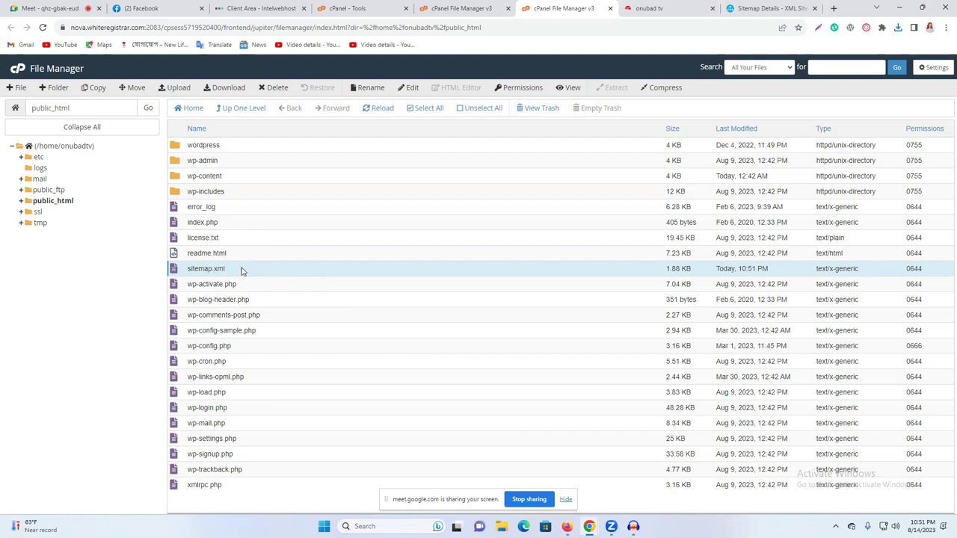
pyautogui.doubleClick(204, 269)
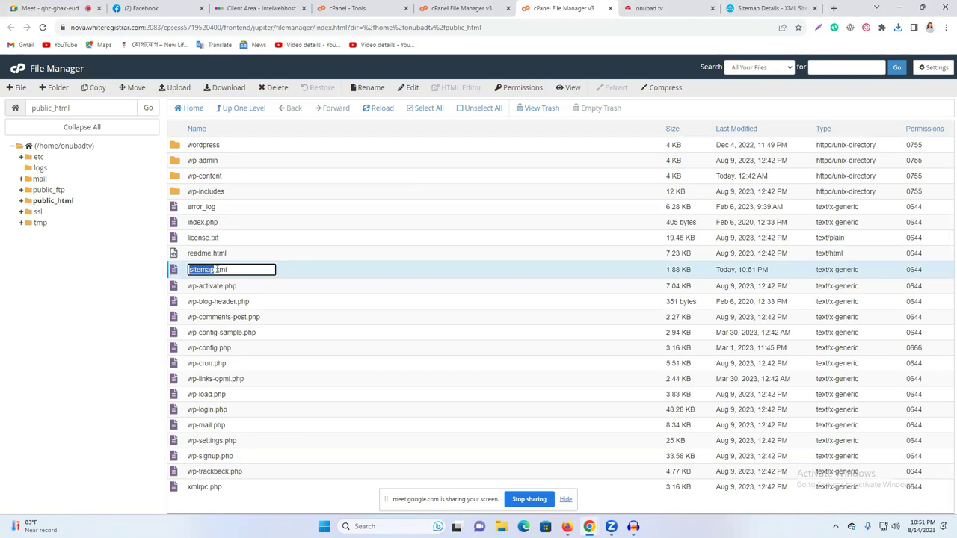
pyautogui.press('Escape')
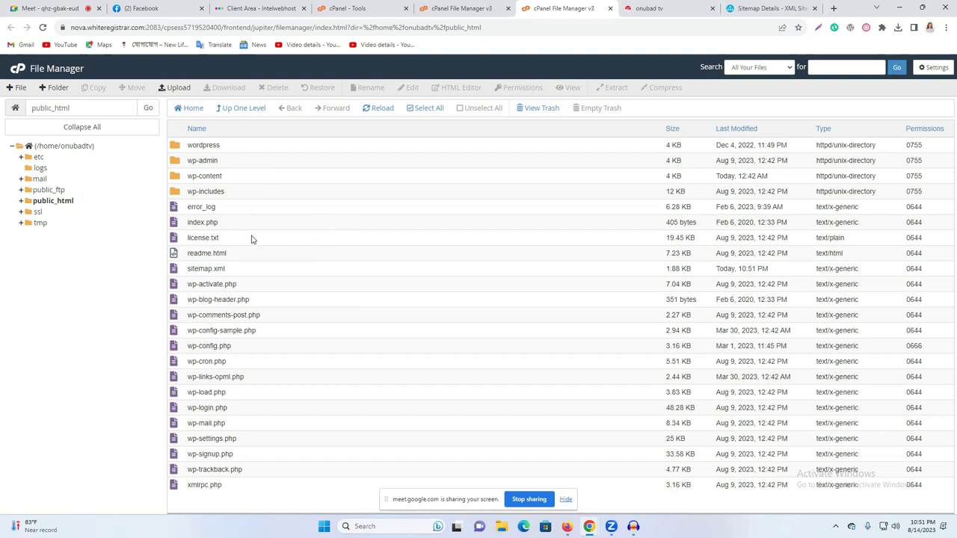
# Return to the XML-Sitemaps.com sitemap details page for onubadtv.com.
pyautogui.click(673, 9)
pyautogui.click(744, 7)
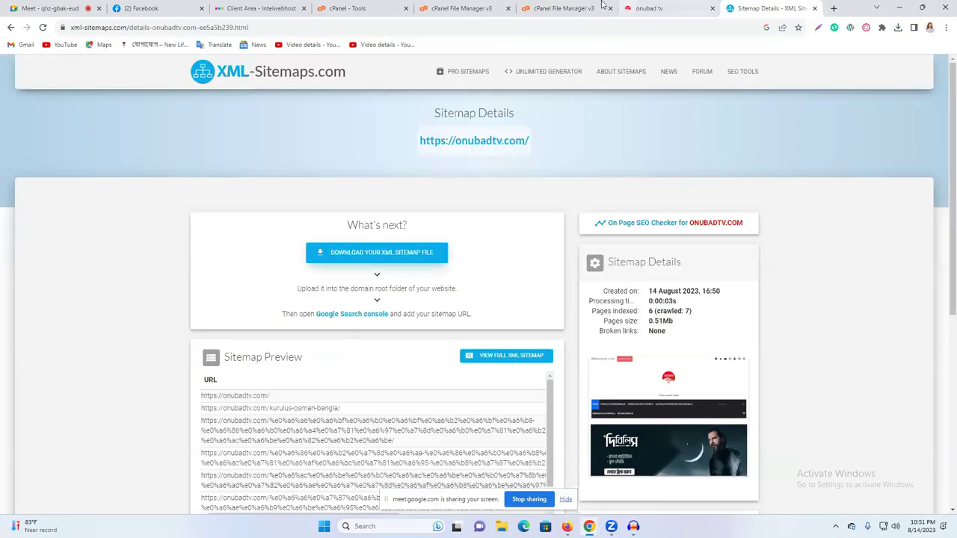
# Go to the WordPress admin of onubadtv.com by adding /wp-admin to the homepage address.
pyautogui.click(644, 8)
pyautogui.click(171, 26)
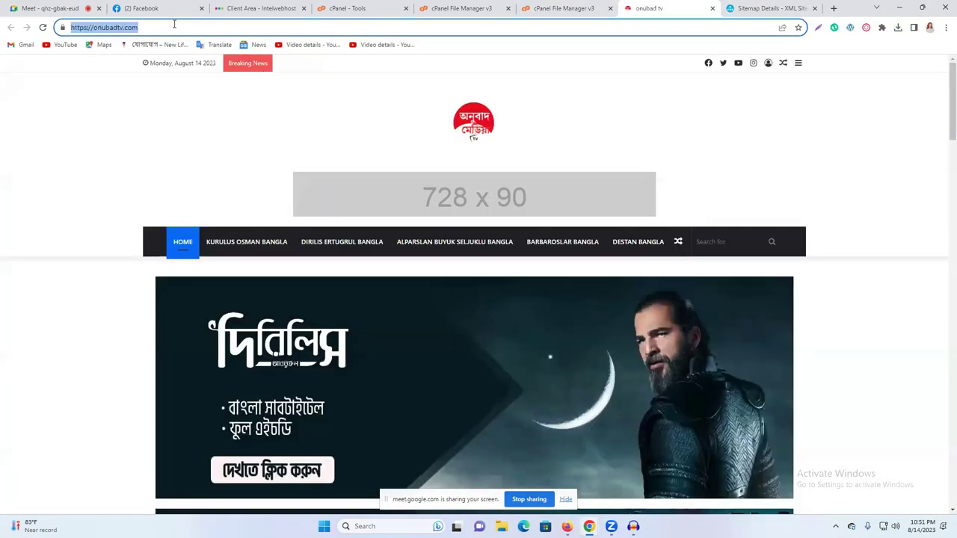
pyautogui.write('/')
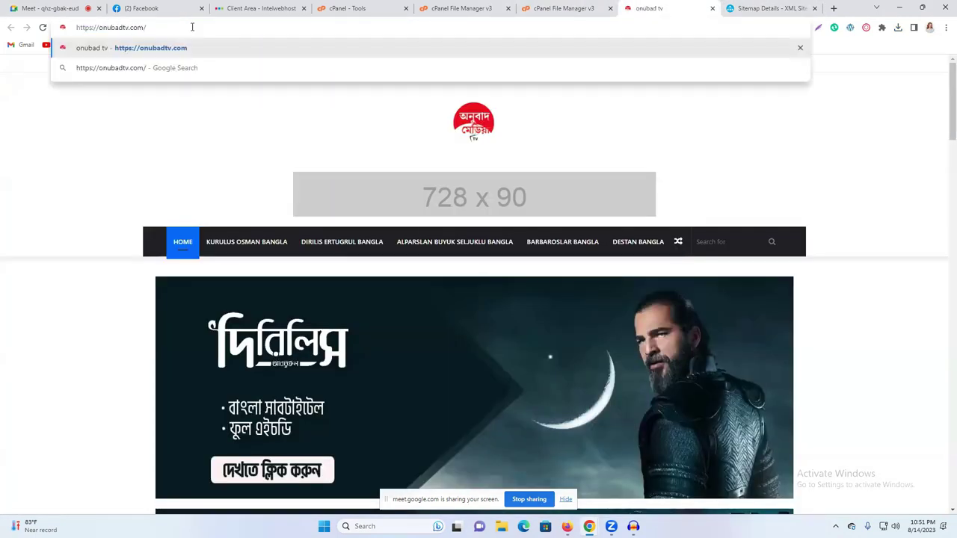
pyautogui.write('wp-admin')
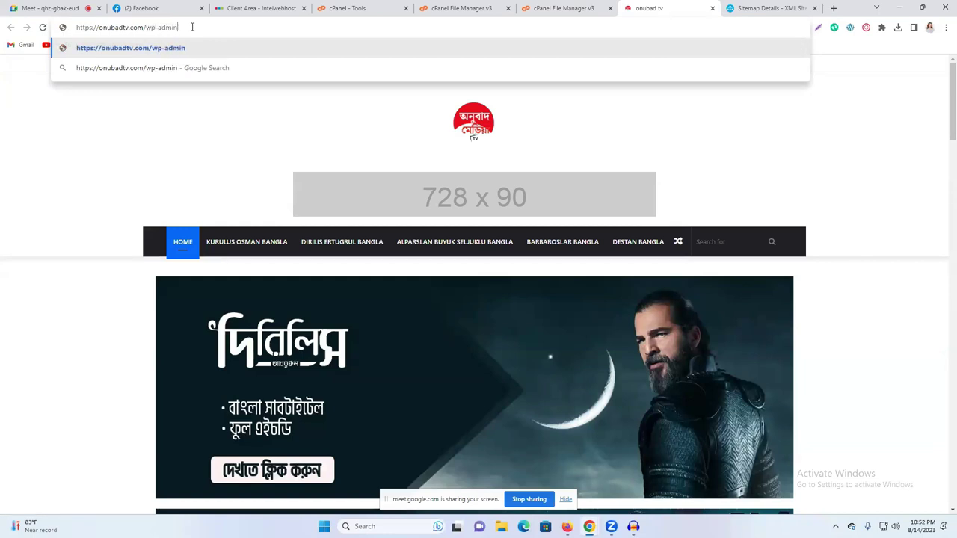
pyautogui.press('Return')
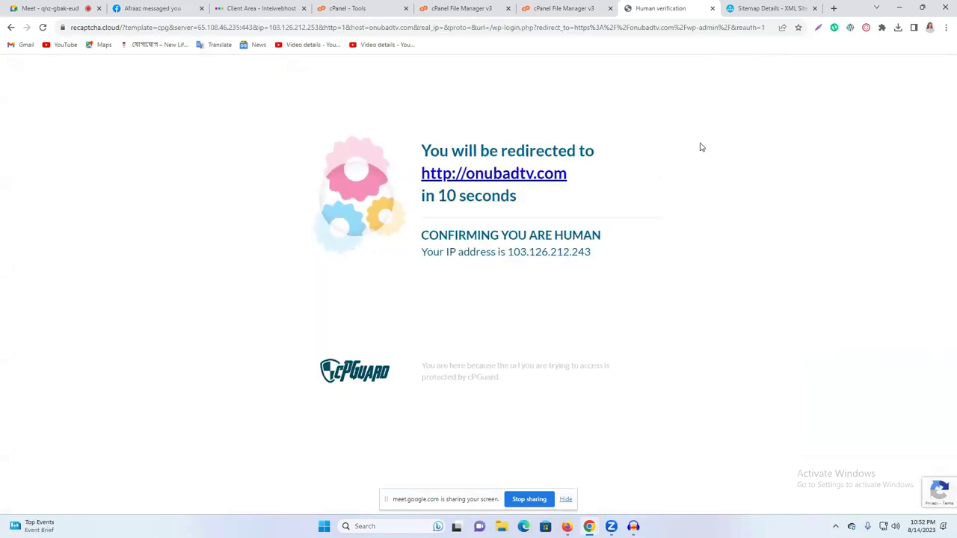
# Launch Local from the desktop, dismiss its update notice and start the first site in the Local sites list.
pyautogui.click(900, 7)
pyautogui.click(937, 13)
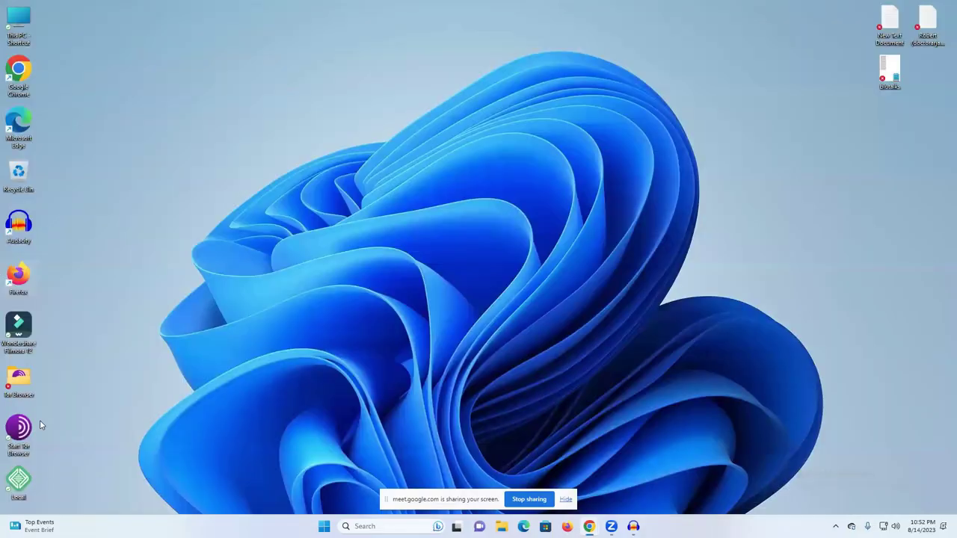
pyautogui.doubleClick(22, 476)
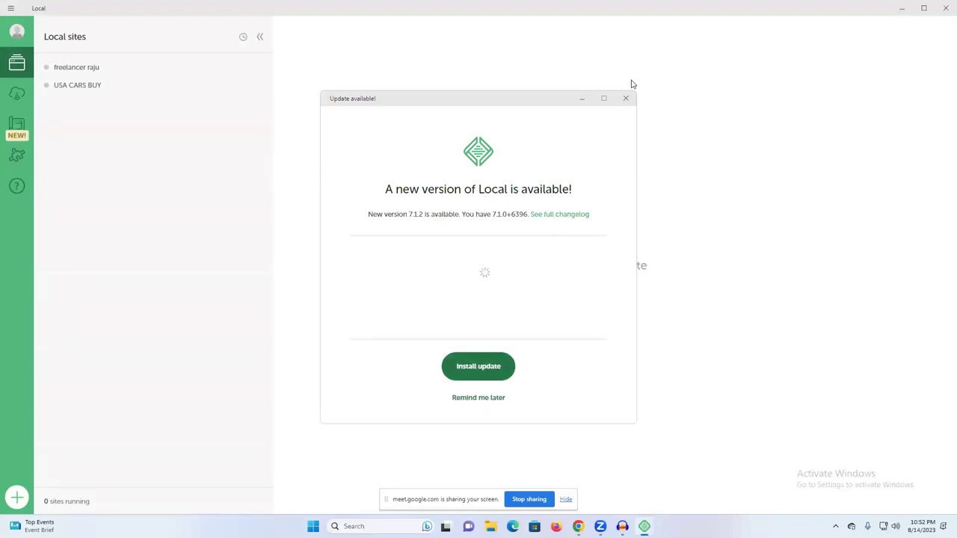
pyautogui.click(626, 98)
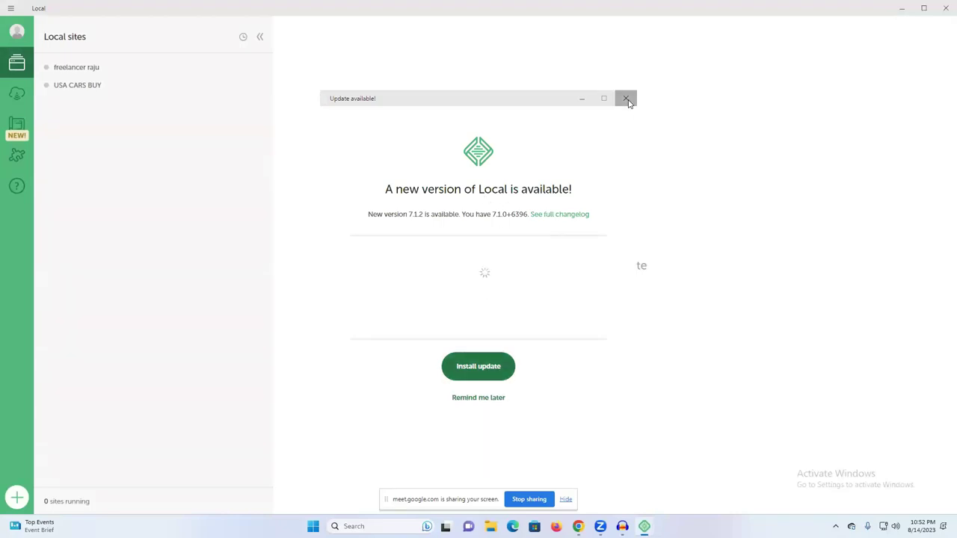
pyautogui.click(92, 66)
pyautogui.click(856, 100)
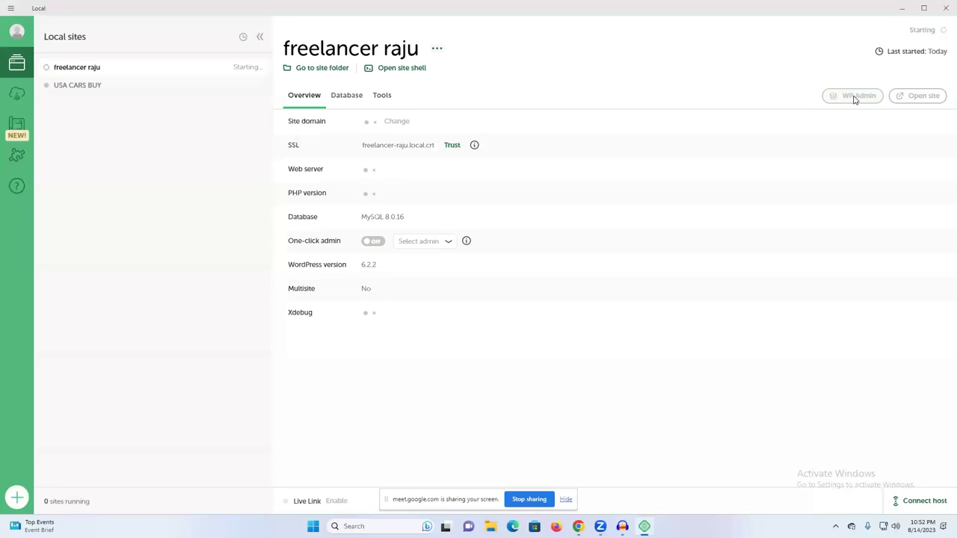
pyautogui.click(902, 8)
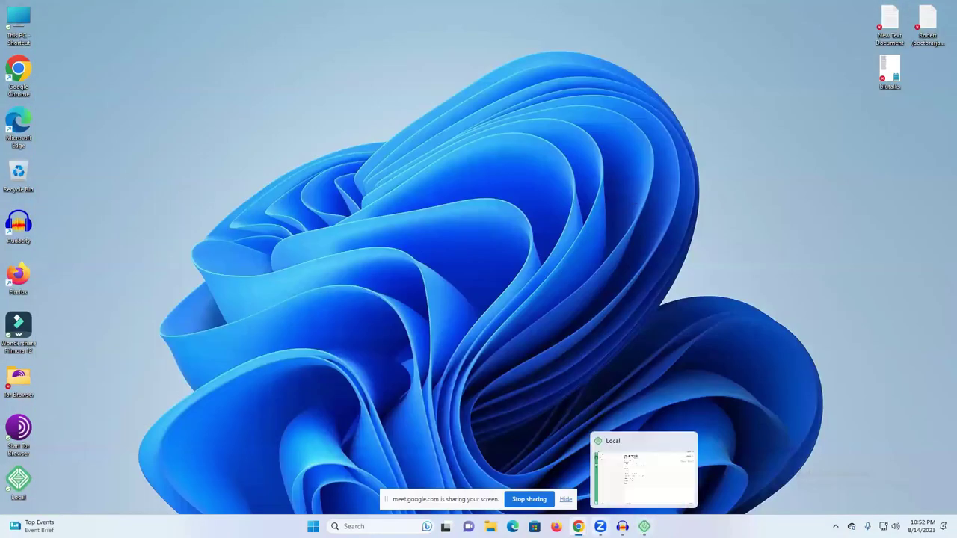
# Switch back to Chrome and try to log in to the onubadtv.com WordPress admin with the account username and password.
pyautogui.moveTo(578, 526)
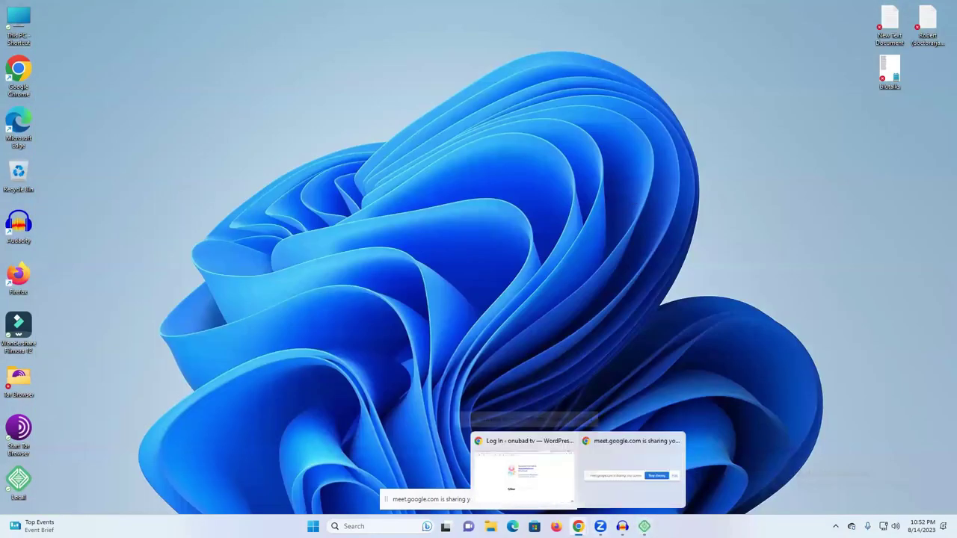
pyautogui.click(539, 494)
pyautogui.click(423, 187)
pyautogui.click(462, 215)
pyautogui.click(491, 257)
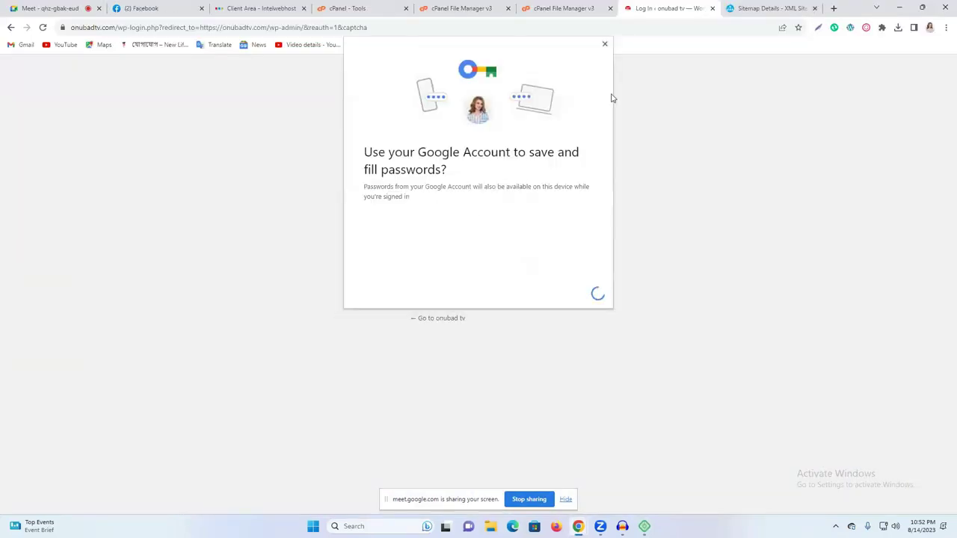
pyautogui.click(603, 45)
pyautogui.click(444, 200)
pyautogui.click(444, 212)
pyautogui.write('*****')
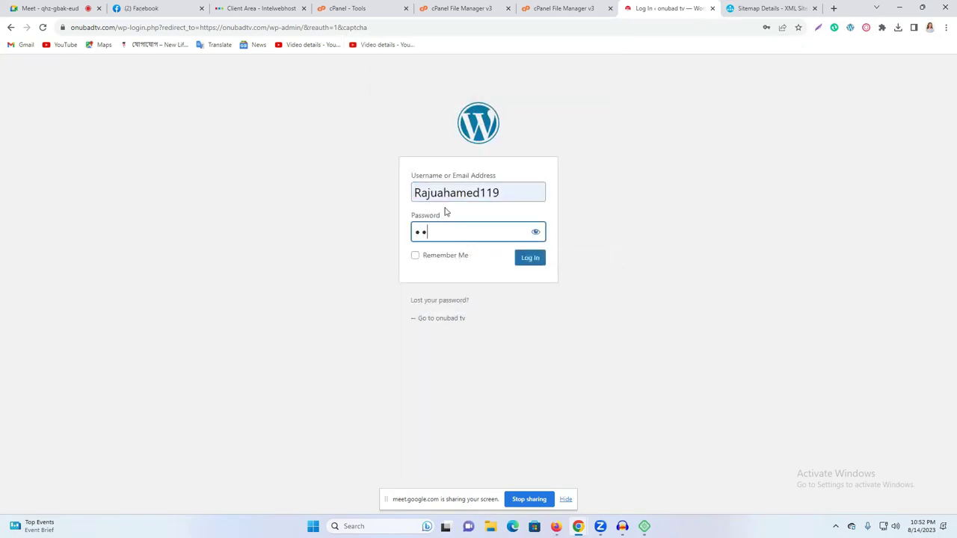
pyautogui.write('****')
pyautogui.press('Return')
pyautogui.click(524, 262)
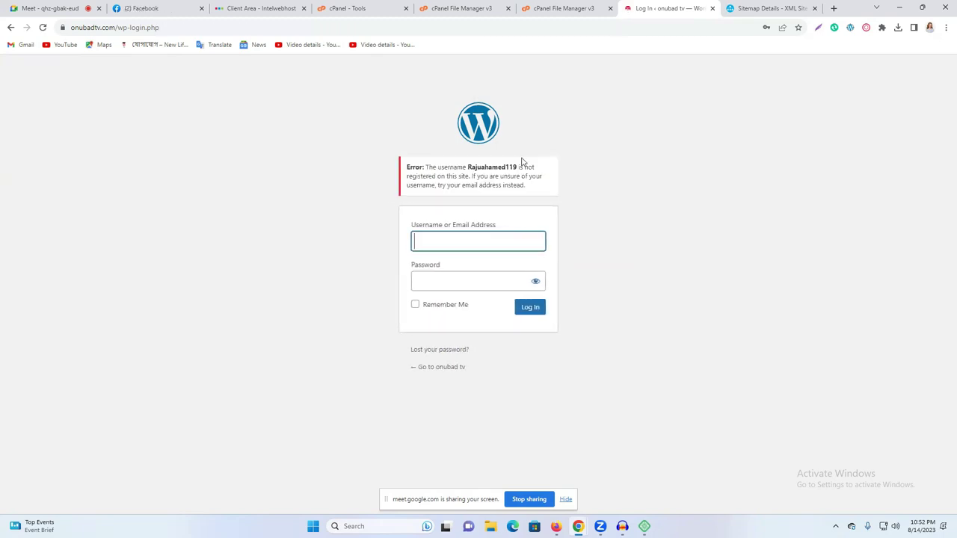
# Open the running local site's WP Admin from Local and show its login page in Firefox.
pyautogui.click(558, 8)
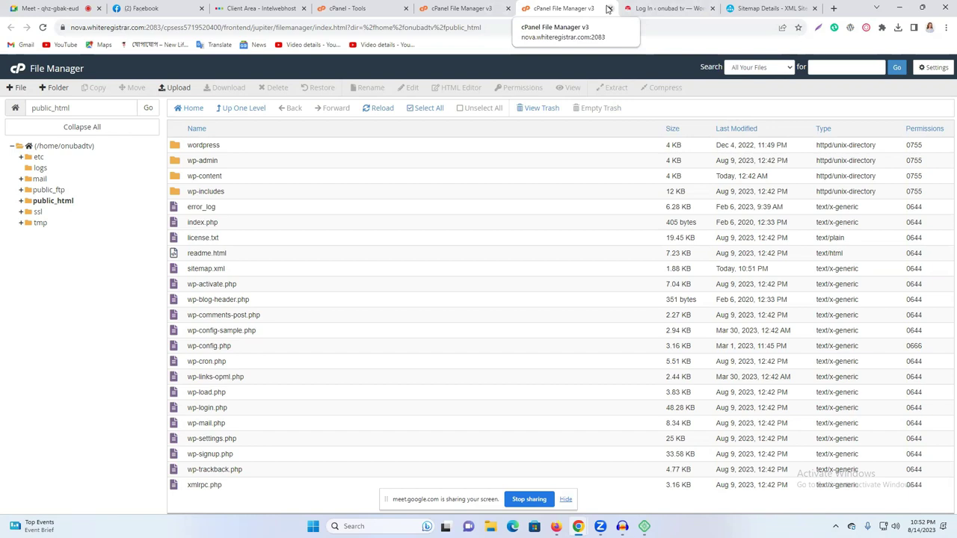
pyautogui.click(664, 8)
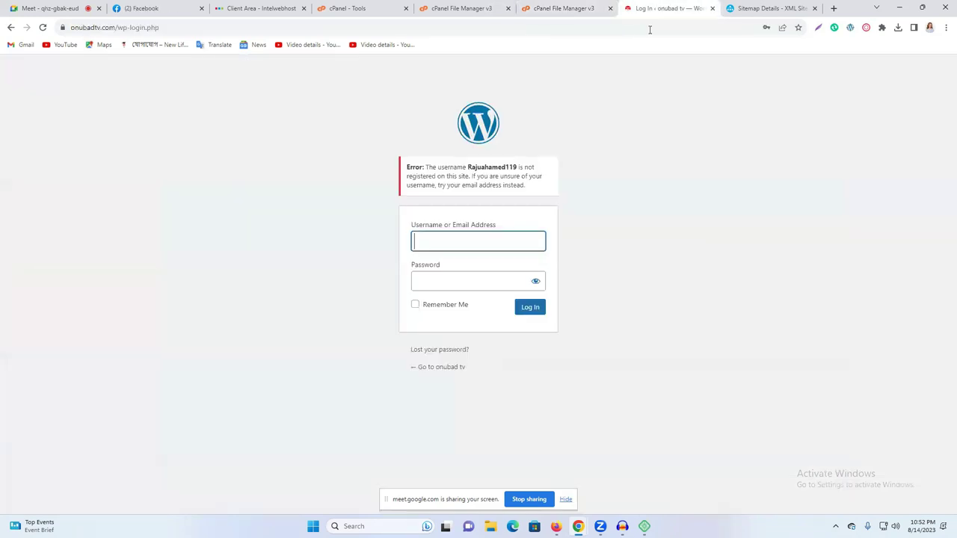
pyautogui.click(645, 527)
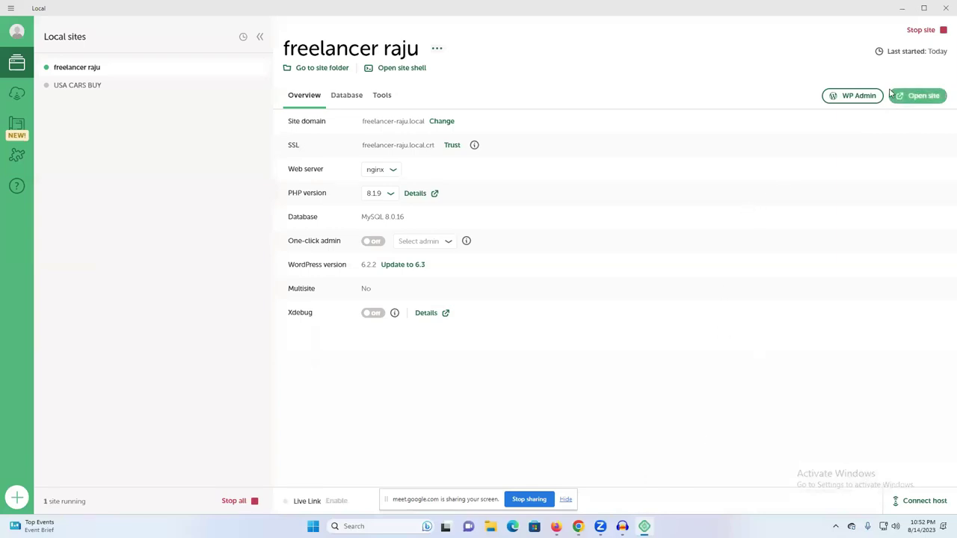
pyautogui.click(853, 97)
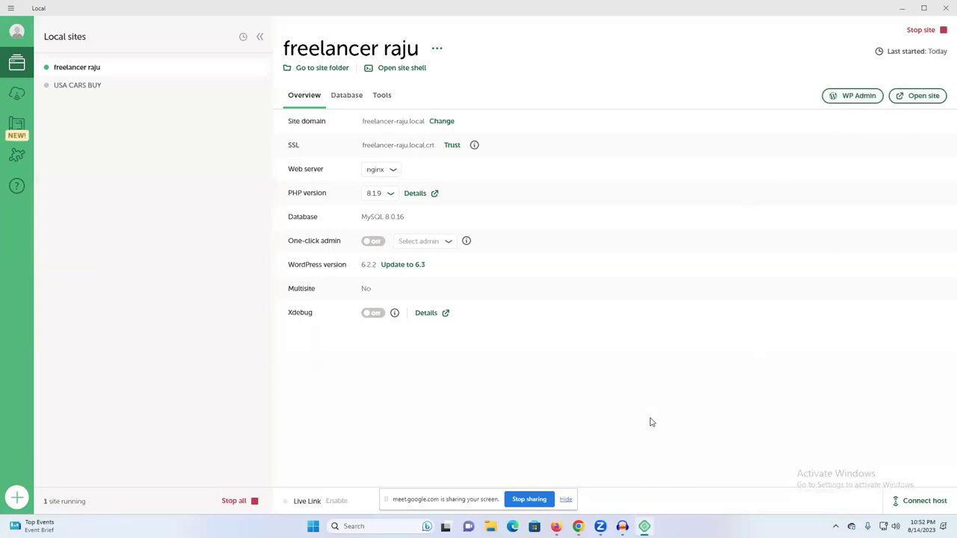
pyautogui.click(555, 526)
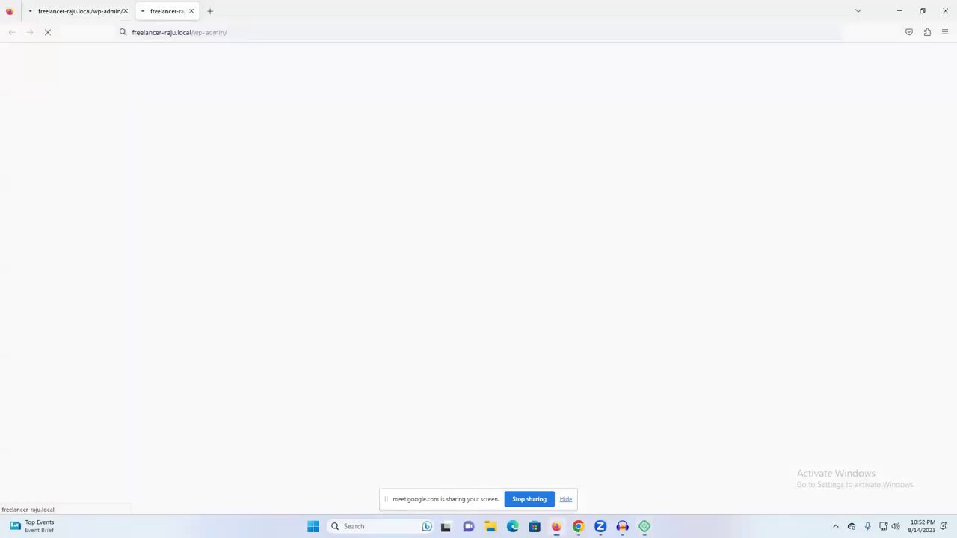
pyautogui.click(89, 9)
pyautogui.click(237, 12)
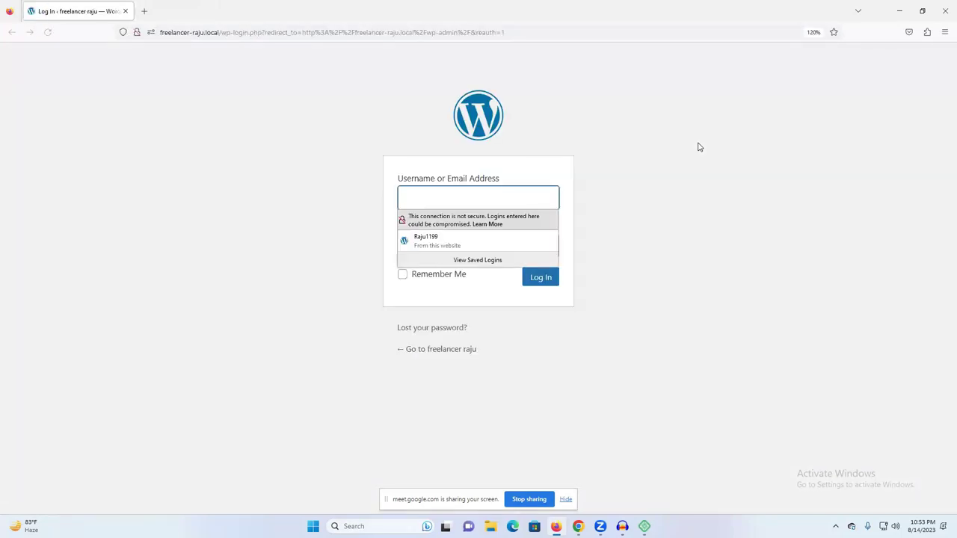
# Fill in the saved username and the account password on the local site's WordPress login form.
pyautogui.click(478, 240)
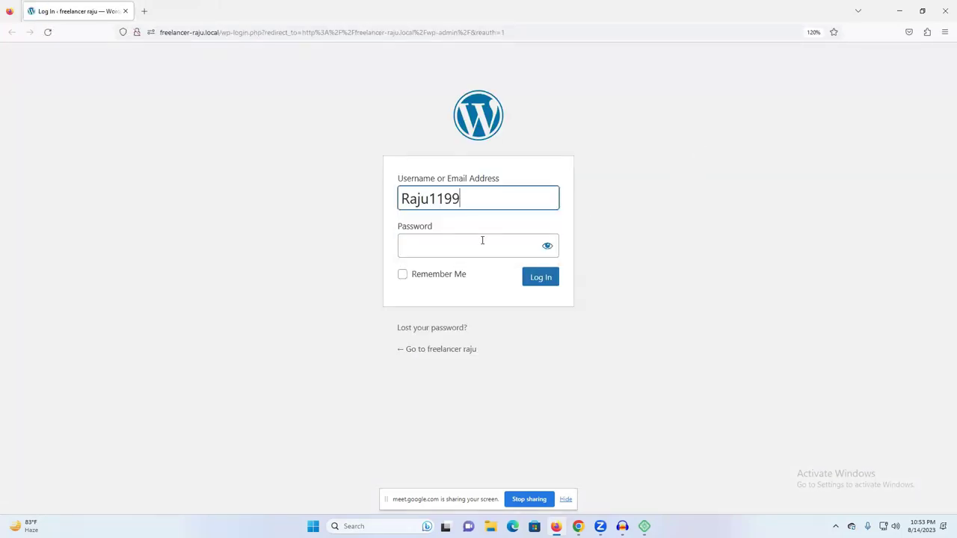
pyautogui.click(482, 243)
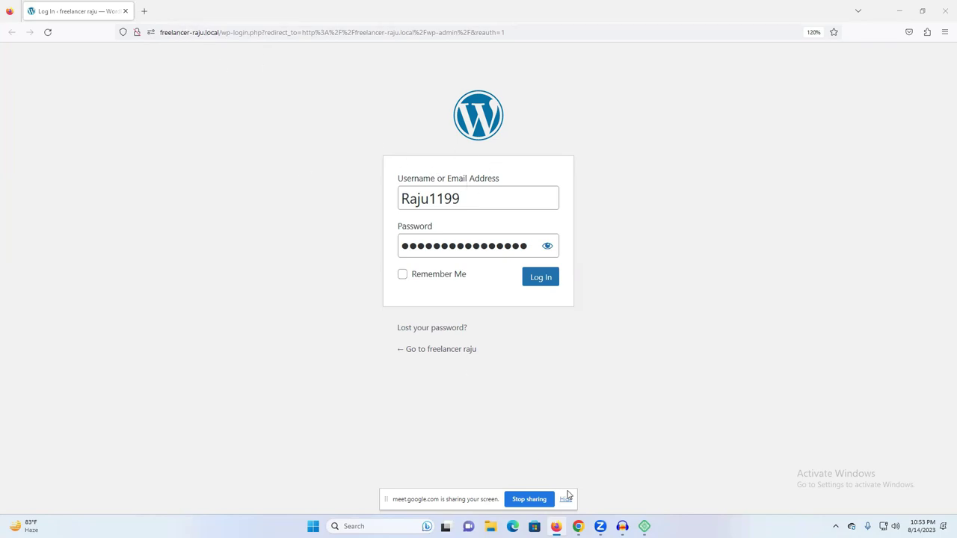
# Switch to Chrome, replace wp-login.php with wp-admin in the onubadtv.com address and load it.
pyautogui.moveTo(578, 526)
pyautogui.click(535, 486)
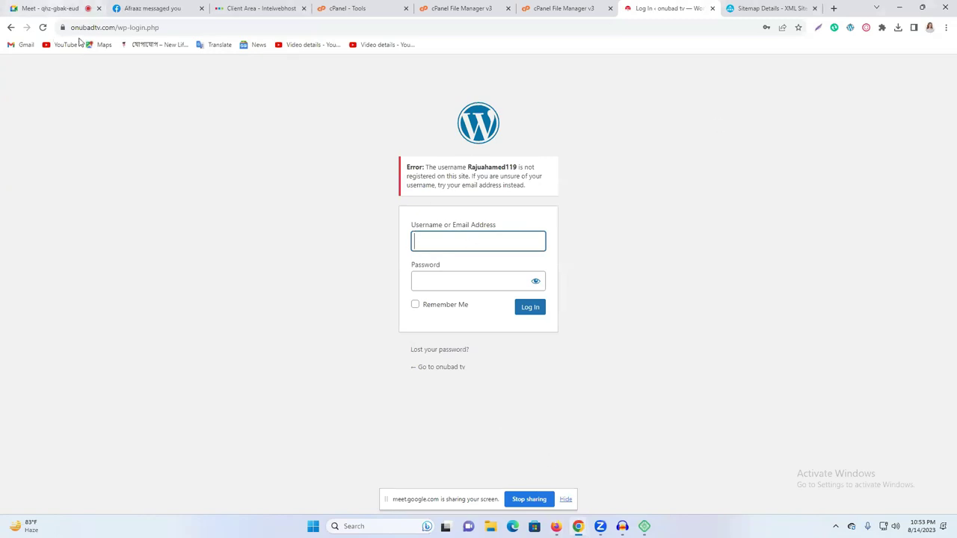
pyautogui.moveTo(160, 27); pyautogui.dragTo(120, 28)
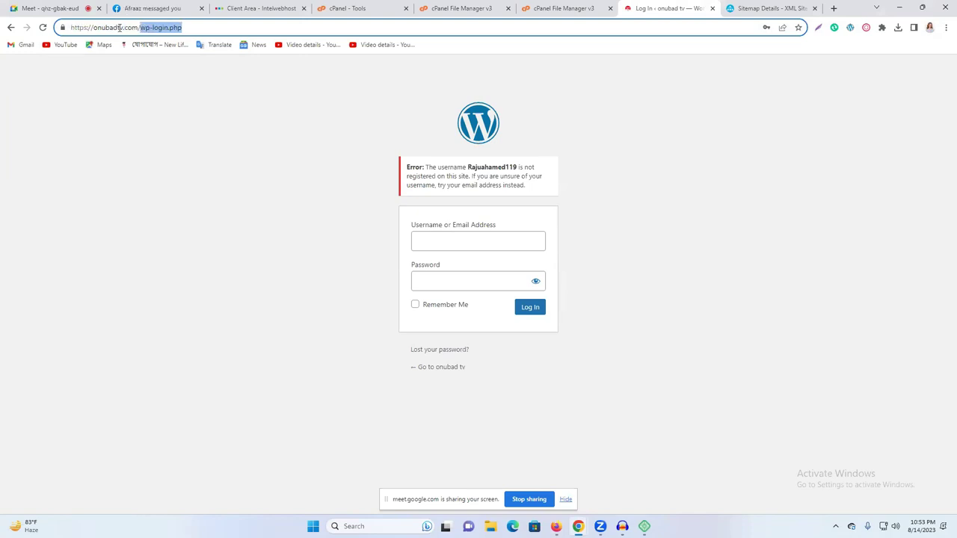
pyautogui.press('BackSpace')
pyautogui.write('wp-adm')
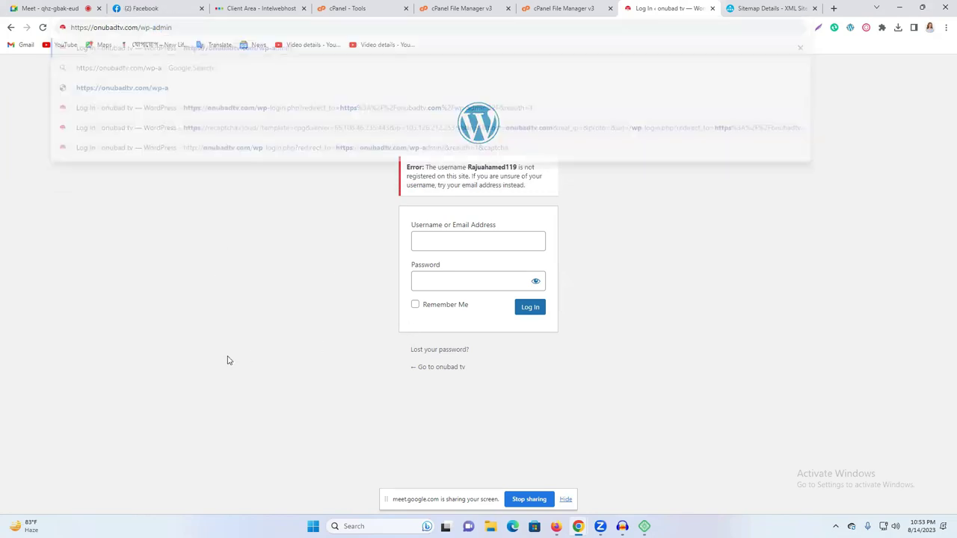
pyautogui.press('Return')
pyautogui.click(452, 240)
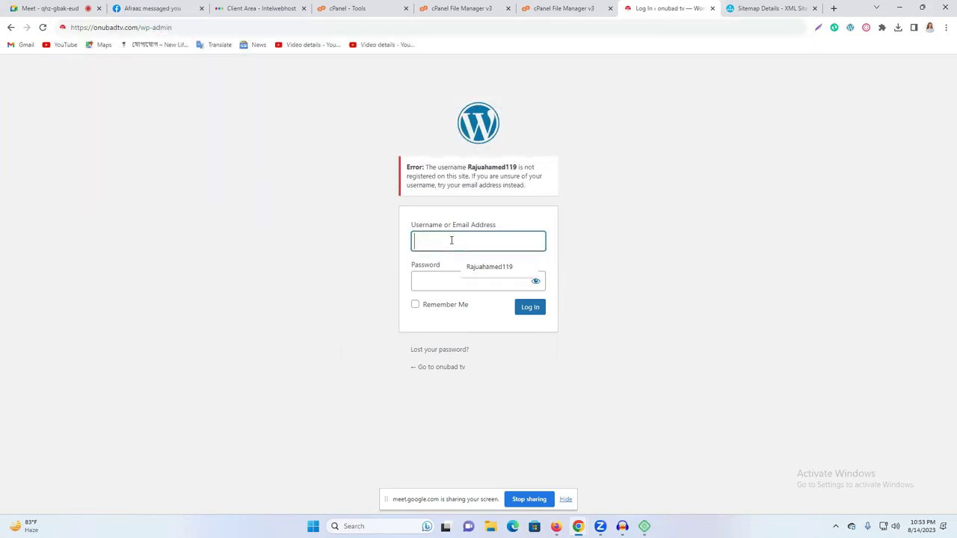
pyautogui.click(432, 278)
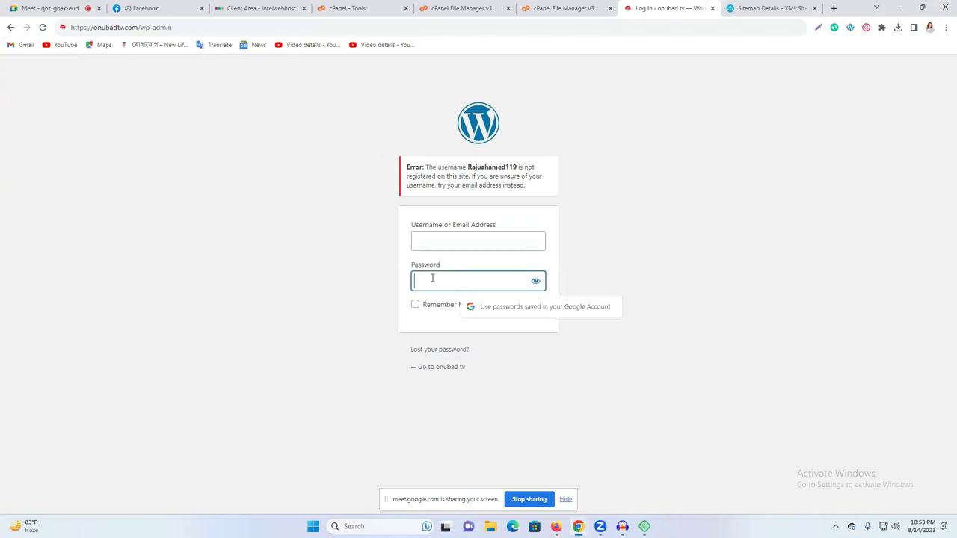
pyautogui.moveTo(644, 526)
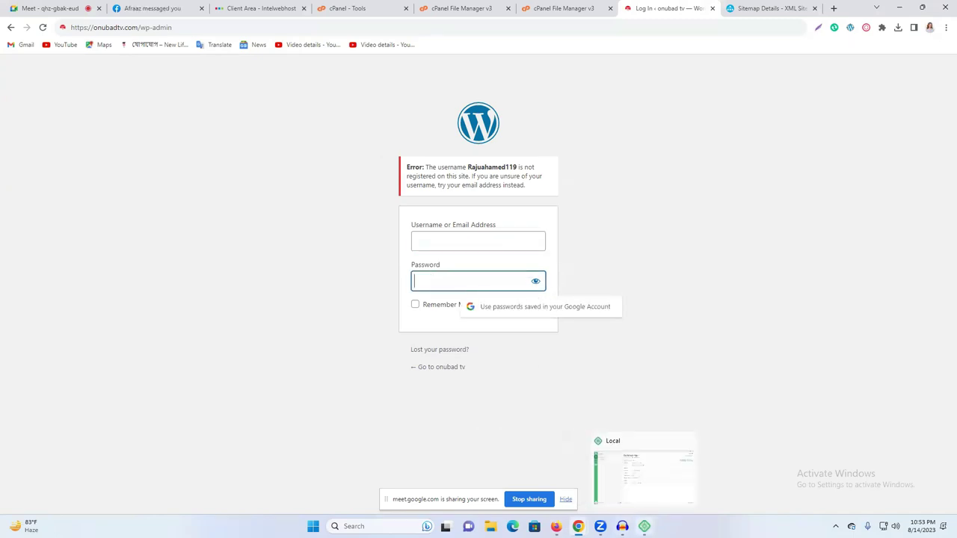
# Return to Firefox, log in to the local site's WordPress dashboard and dismiss the OceanWP review notice.
pyautogui.click(555, 527)
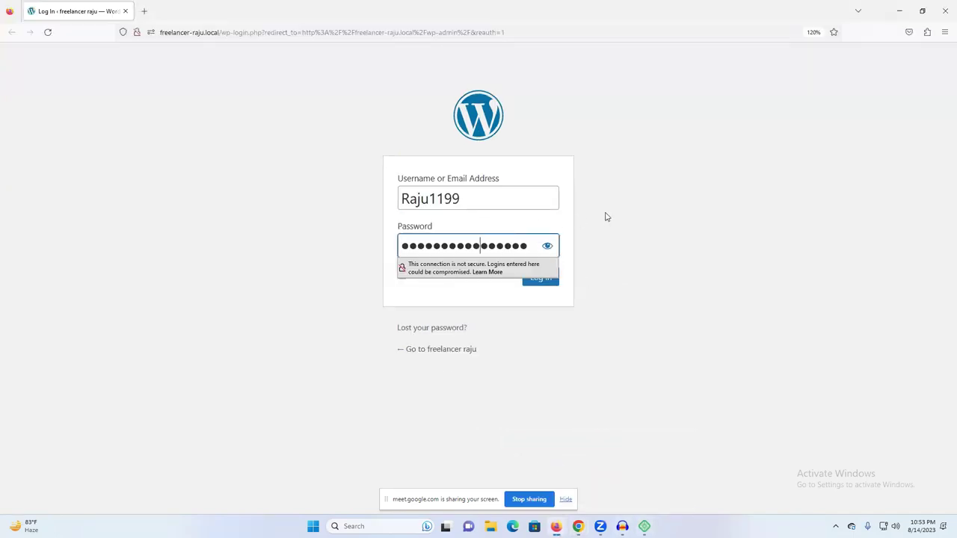
pyautogui.click(443, 277)
pyautogui.click(557, 278)
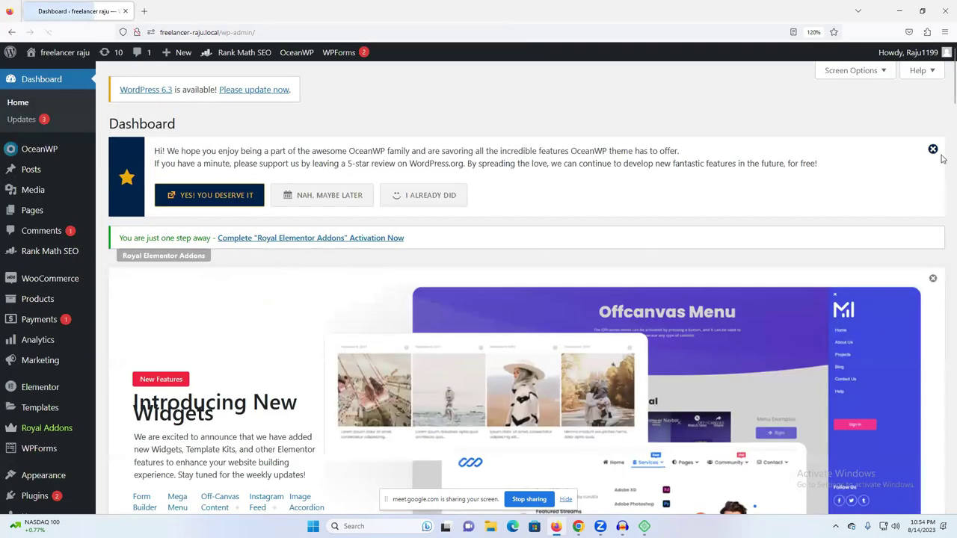
pyautogui.click(933, 150)
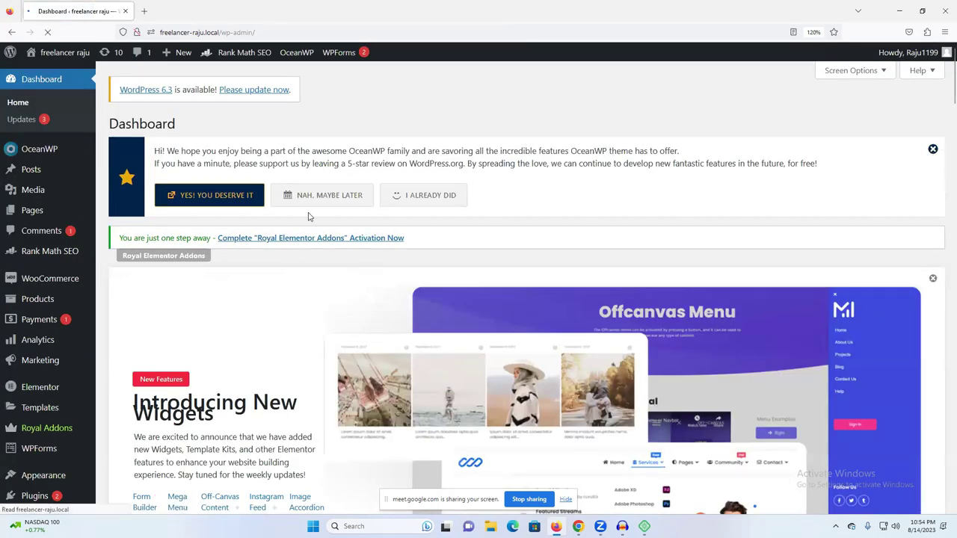
# Open the Installed Plugins page of the local WordPress site and look through the plugin list.
pyautogui.scroll(-3, 294, 267)
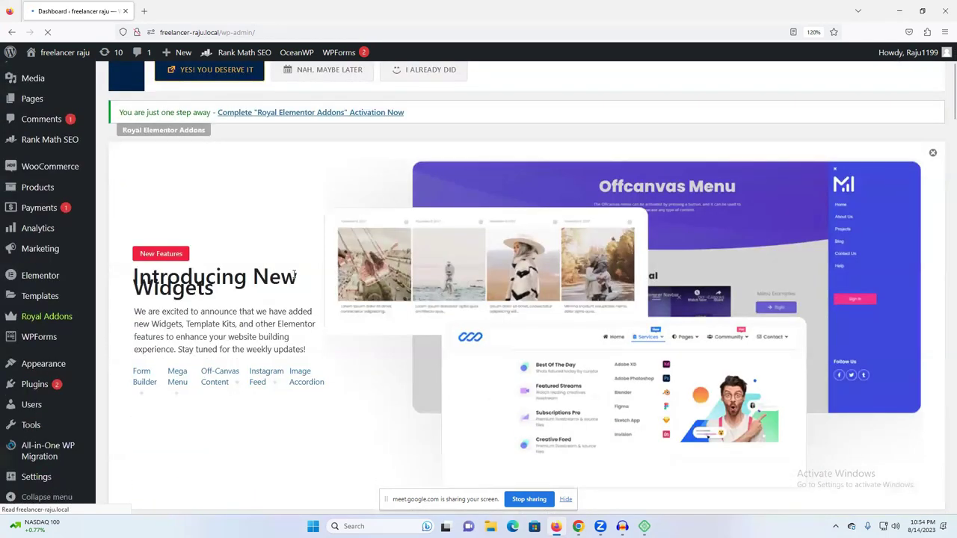
pyautogui.scroll(3, 214, 219)
pyautogui.moveTo(56, 293)
pyautogui.scroll(-4, 56, 293)
pyautogui.moveTo(33, 390)
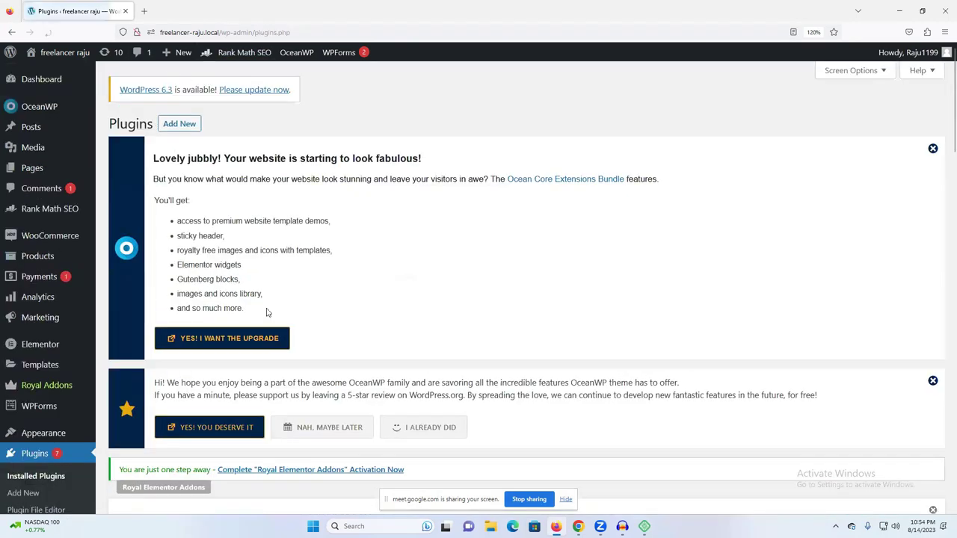
pyautogui.scroll(-3, 674, 272)
pyautogui.scroll(-9, 674, 272)
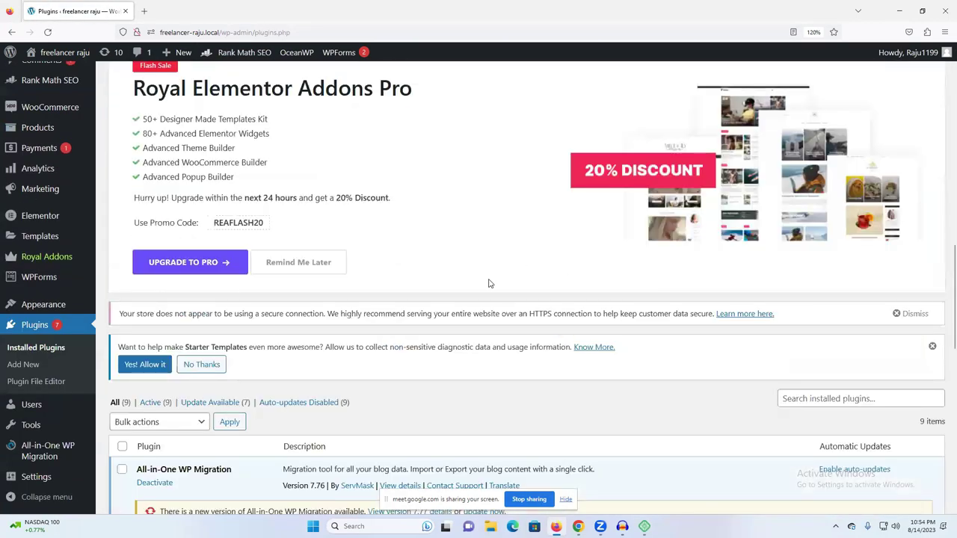
pyautogui.scroll(-4, 489, 279)
pyautogui.scroll(1, 270, 221)
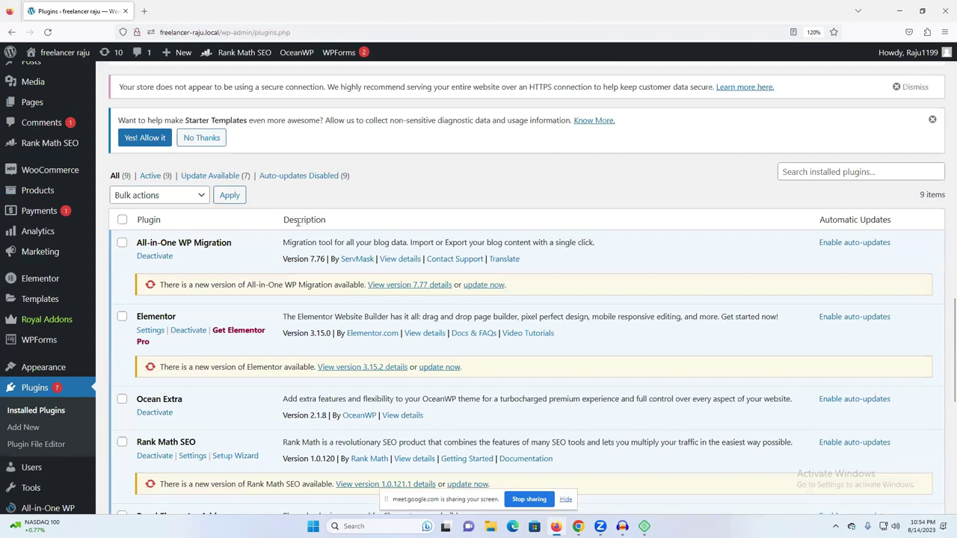
pyautogui.scroll(-1, 295, 221)
pyautogui.scroll(10, 294, 221)
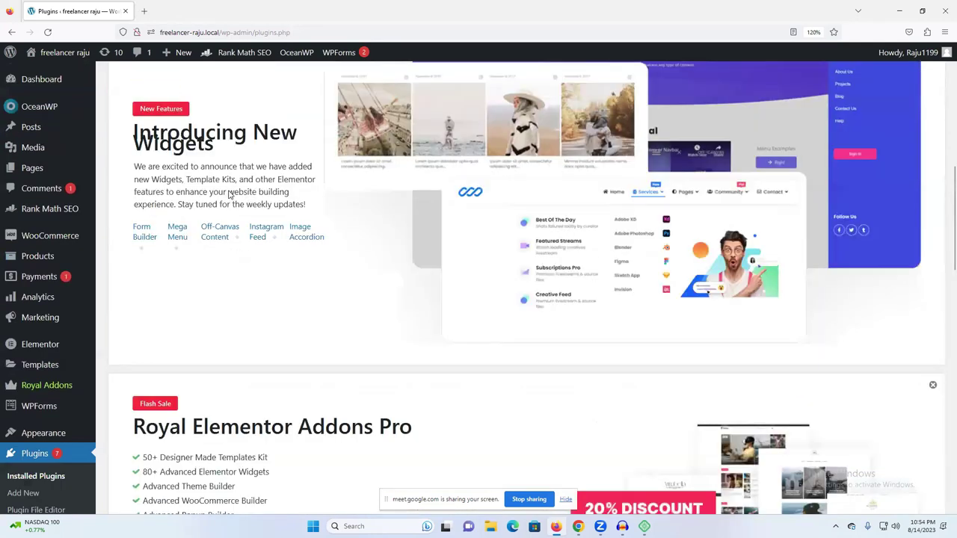
# Skim the Installed Plugins page and open the page for adding a new plugin.
pyautogui.scroll(3, 229, 194)
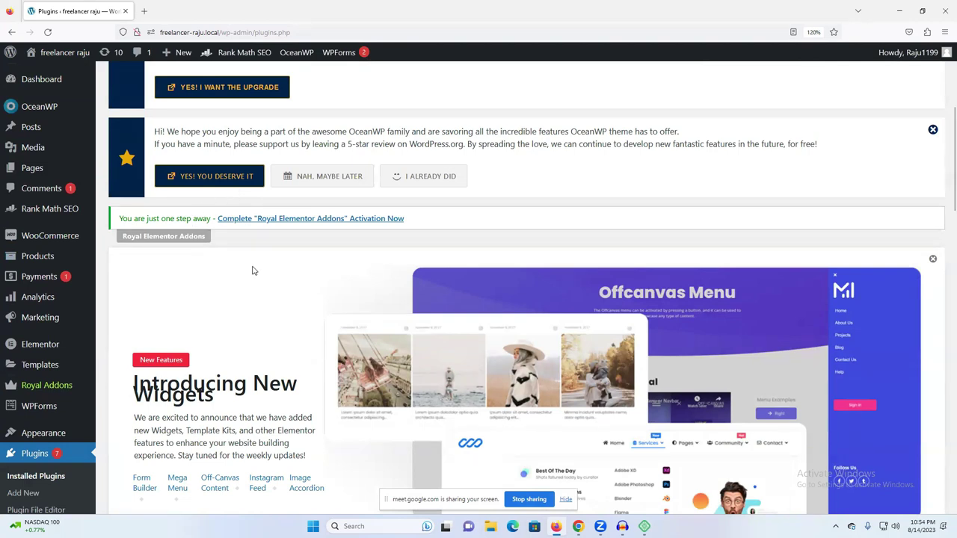
pyautogui.scroll(-8, 252, 272)
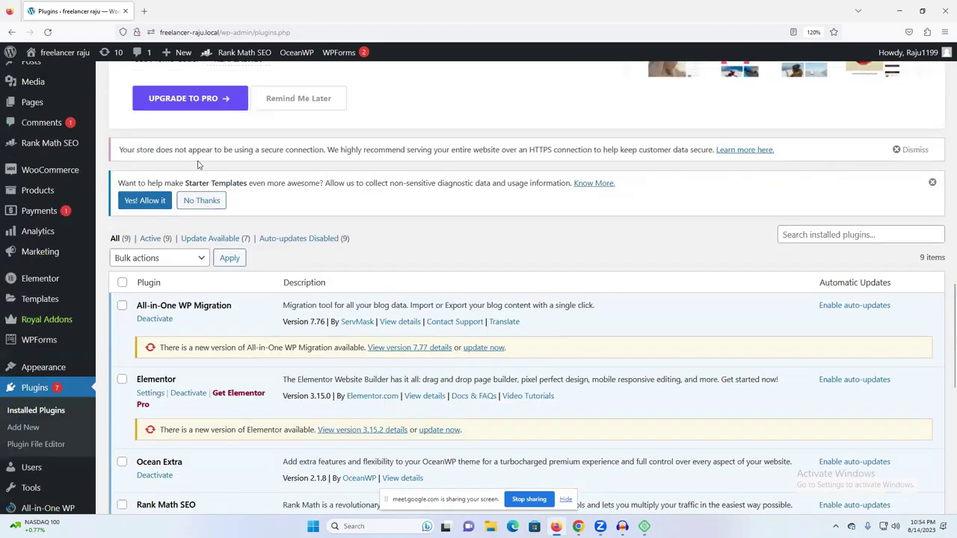
pyautogui.scroll(5, 185, 276)
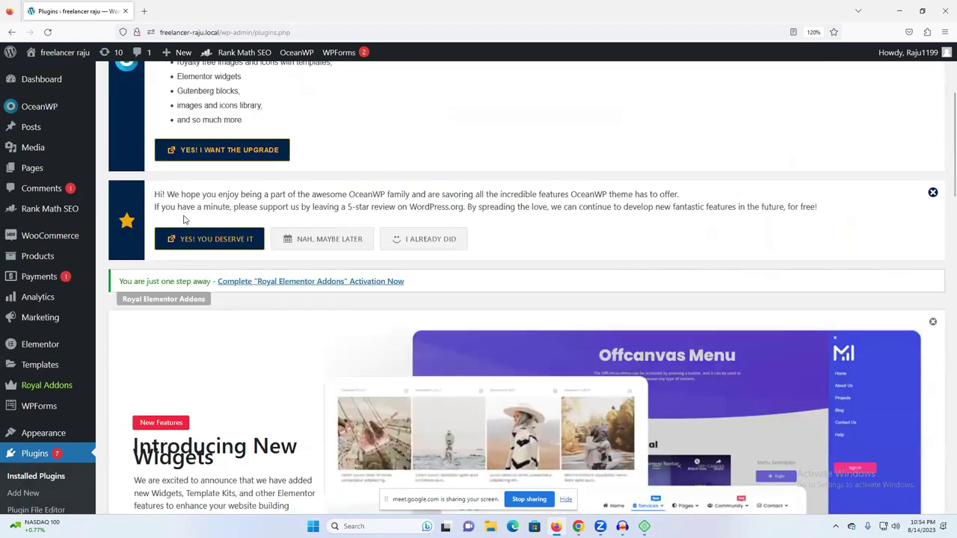
pyautogui.scroll(3, 184, 218)
pyautogui.click(184, 126)
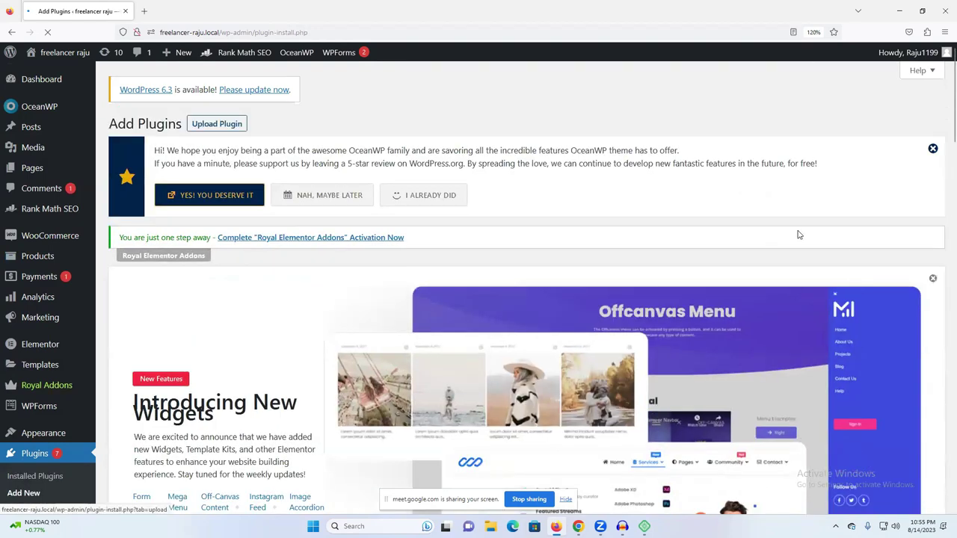
# Search the plugin directory for "yoast seo" and install the Yoast SEO plugin.
pyautogui.scroll(-10, 798, 235)
pyautogui.click(840, 228)
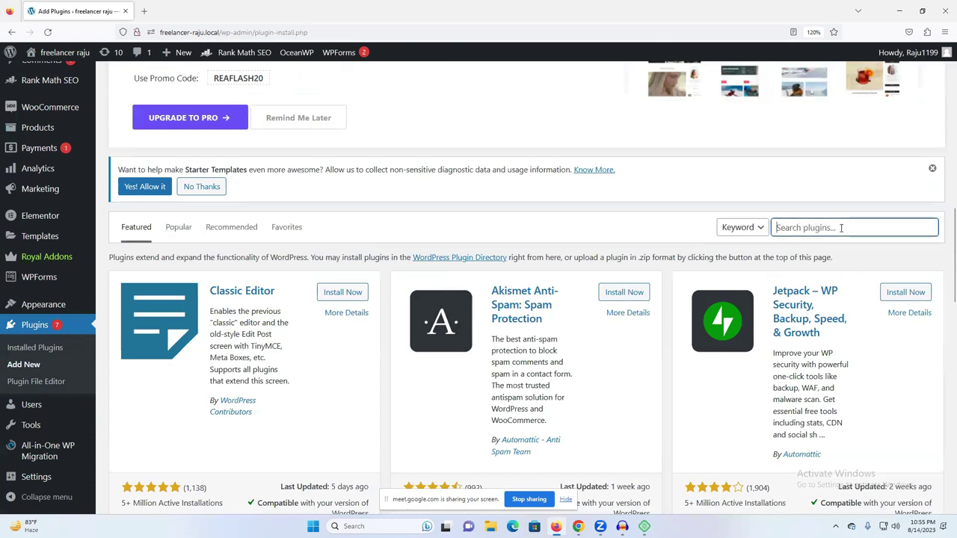
pyautogui.write('y')
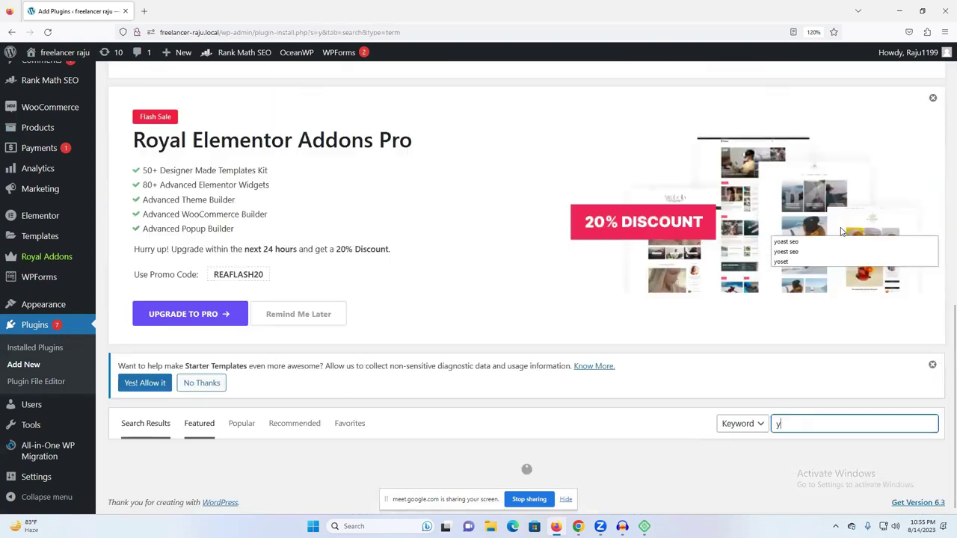
pyautogui.click(817, 243)
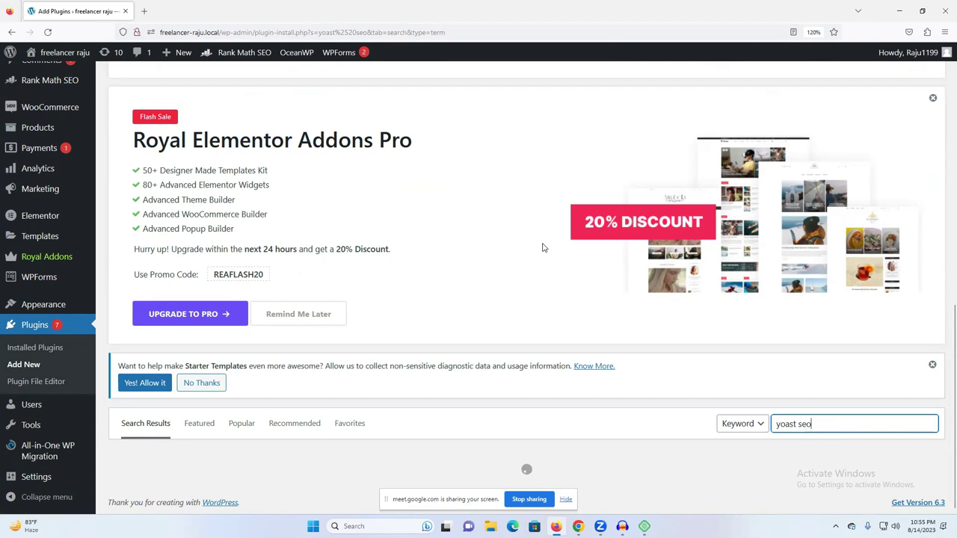
pyautogui.scroll(-3, 543, 248)
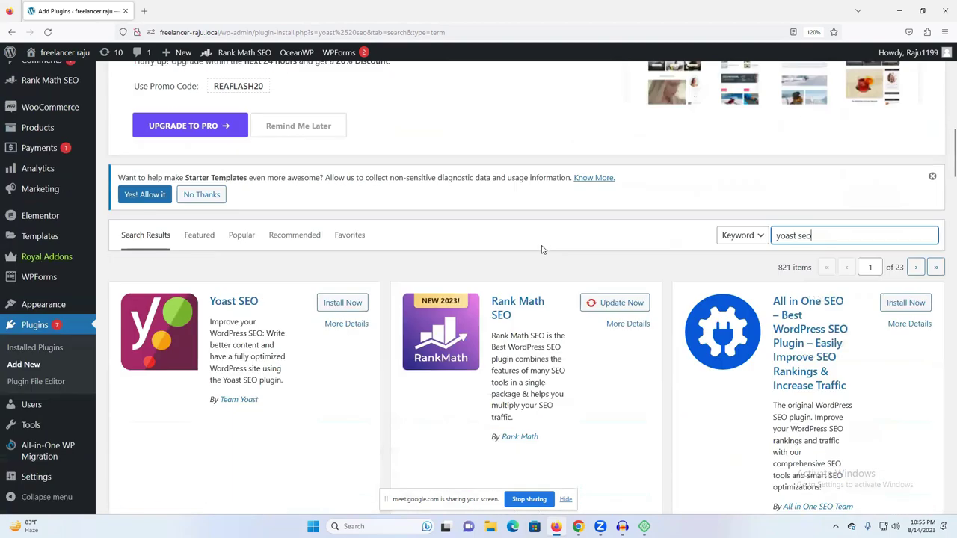
pyautogui.click(340, 303)
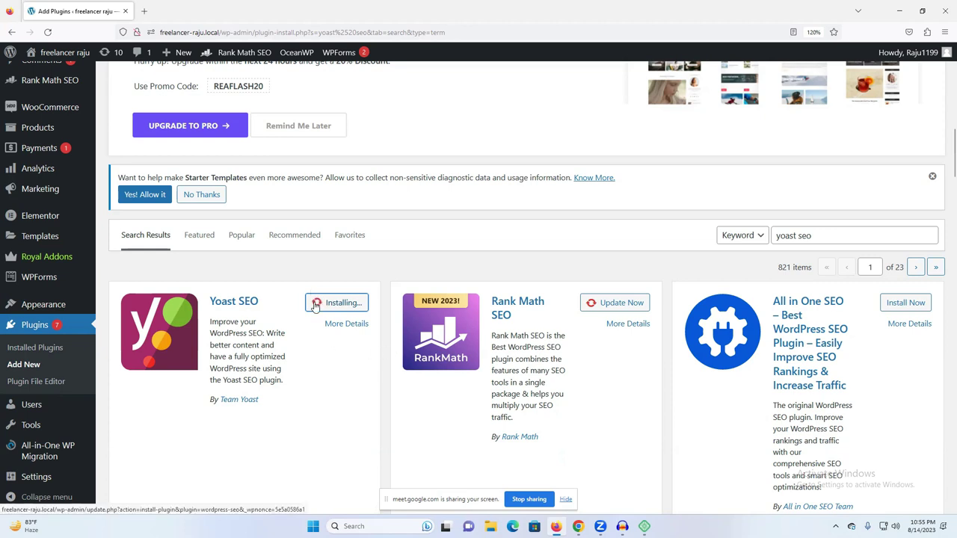
pyautogui.scroll(-8, 317, 337)
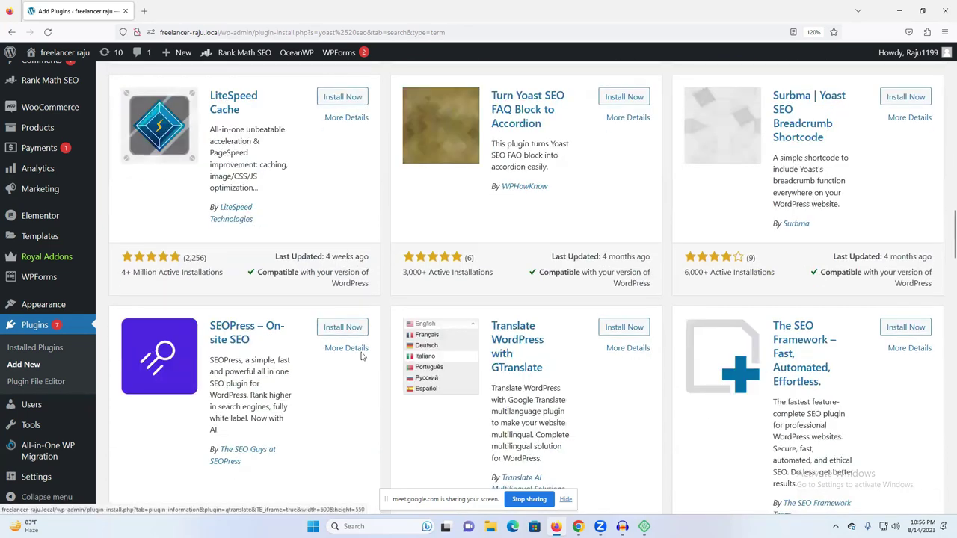
pyautogui.scroll(8, 344, 360)
pyautogui.scroll(2, 336, 363)
pyautogui.scroll(5, 335, 363)
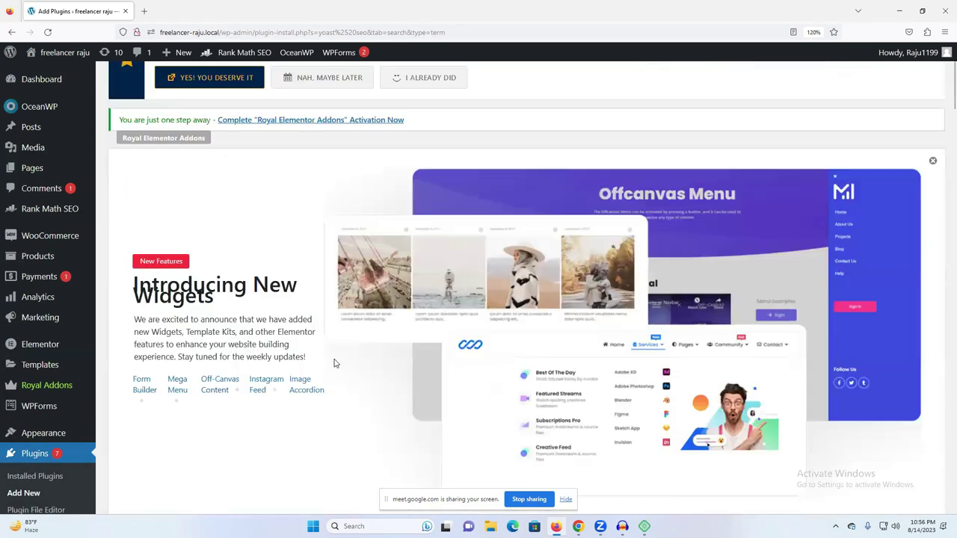
pyautogui.scroll(-5, 335, 364)
pyautogui.scroll(-7, 359, 342)
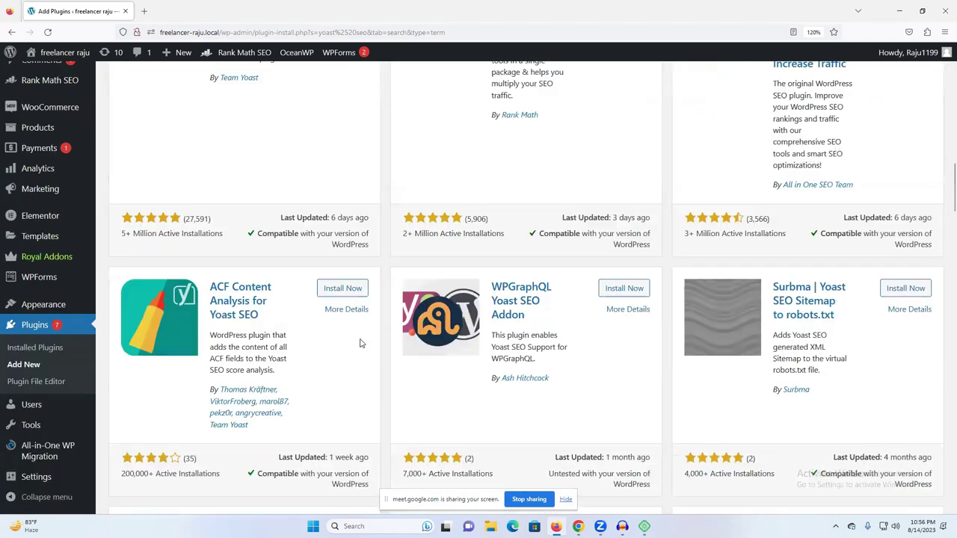
pyautogui.scroll(4, 359, 343)
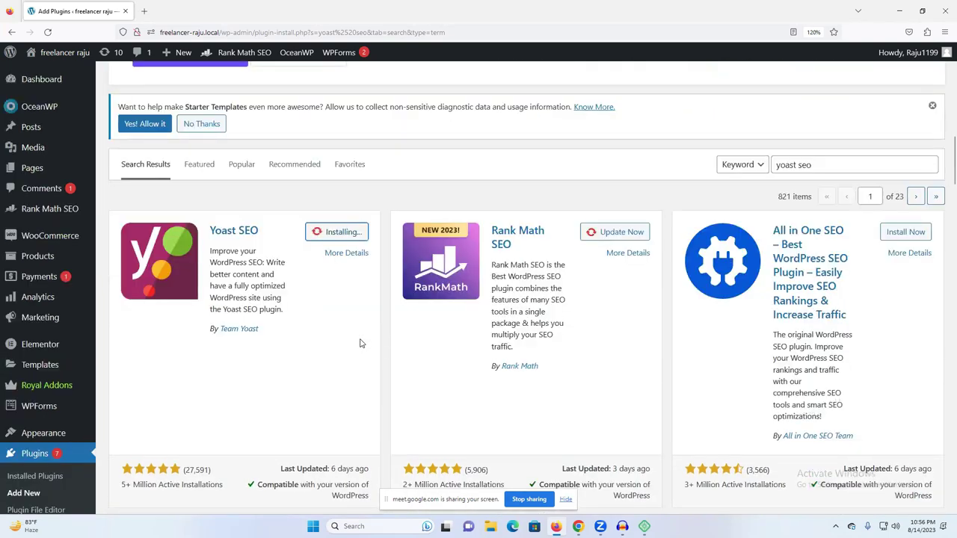
# Open the WooCommerce Payments page in a new browser tab and return to the Add Plugins tab.
pyautogui.rightClick(30, 281)
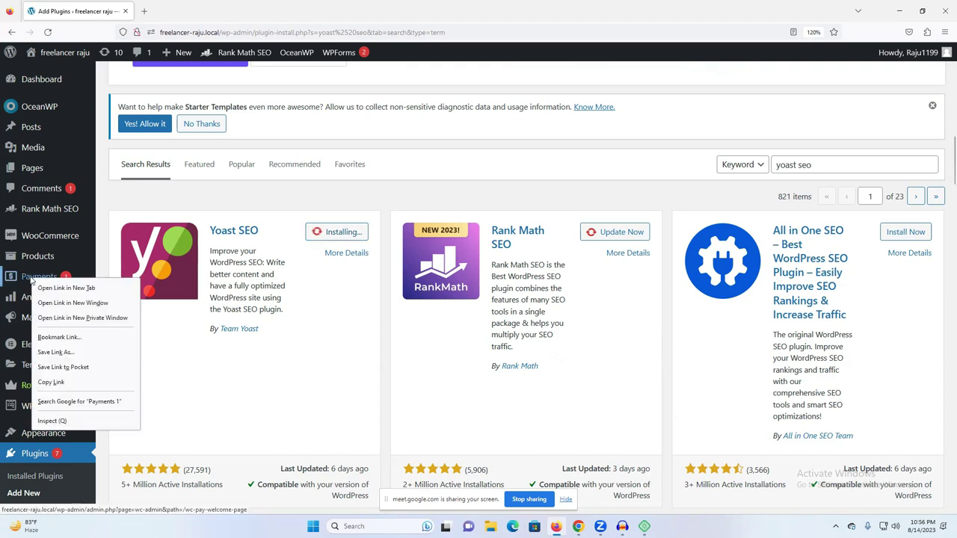
pyautogui.click(72, 288)
pyautogui.click(180, 11)
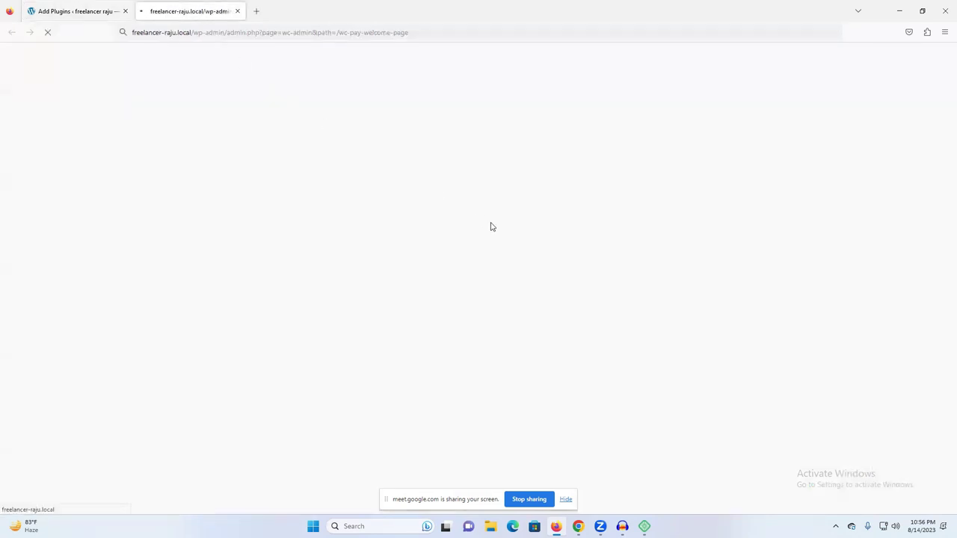
pyautogui.click(79, 11)
pyautogui.click(192, 10)
pyautogui.click(86, 9)
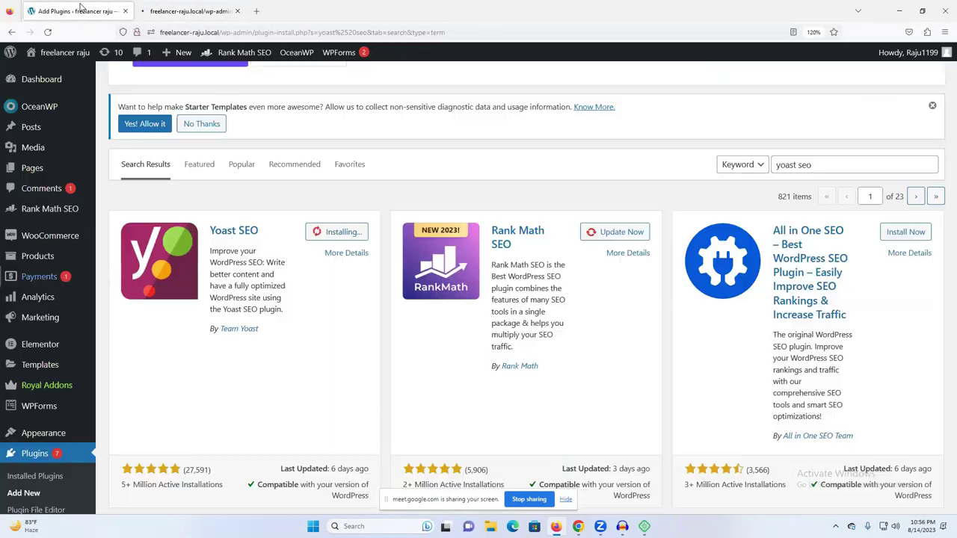
pyautogui.click(199, 9)
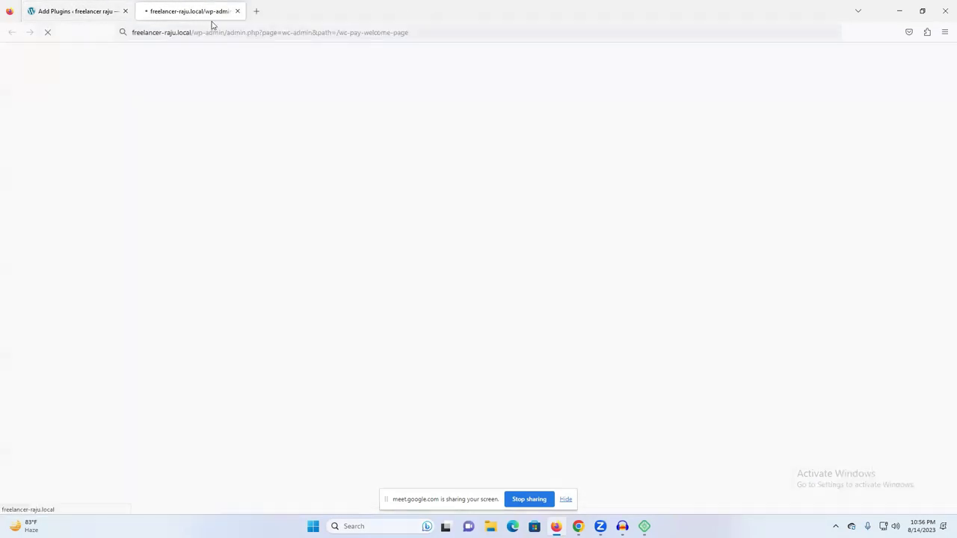
pyautogui.click(68, 9)
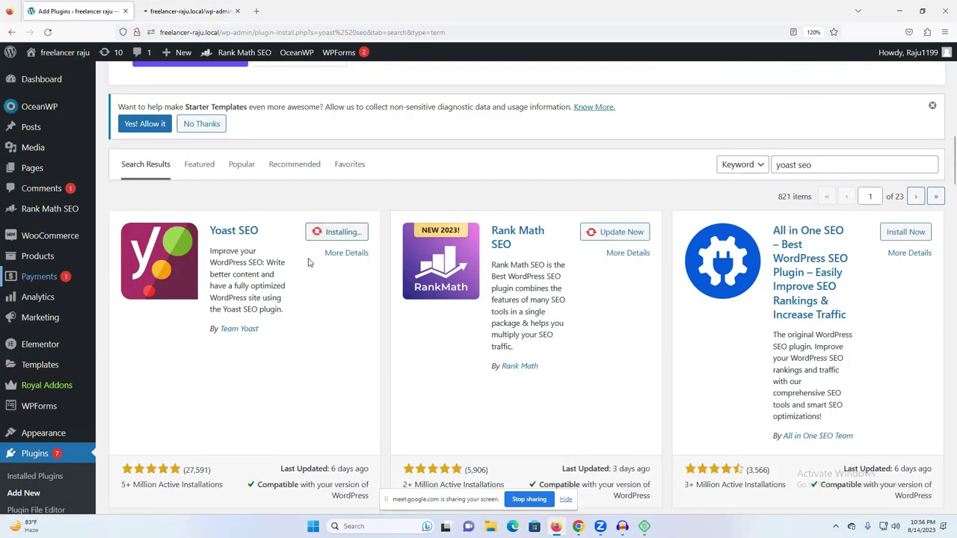
pyautogui.moveTo(43, 211)
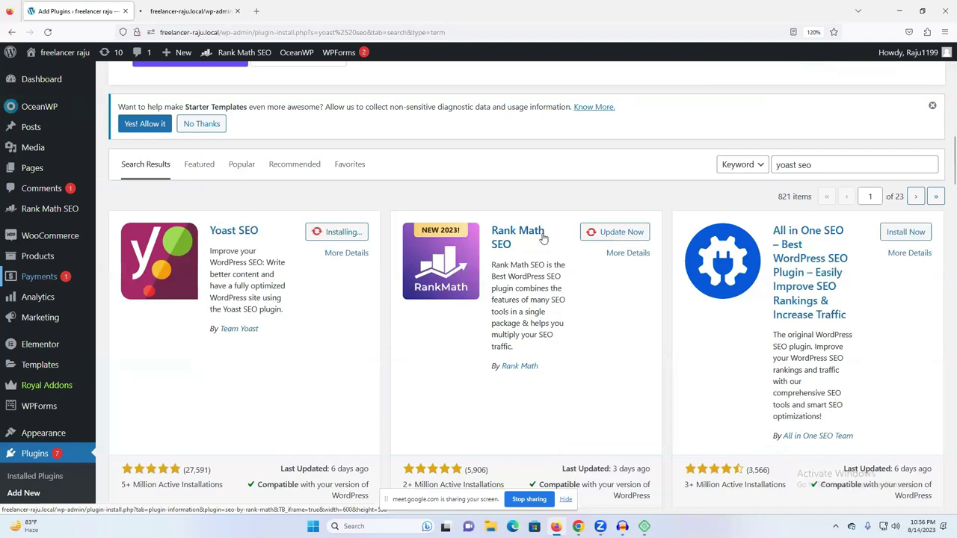
pyautogui.moveTo(41, 254)
pyautogui.moveTo(41, 211)
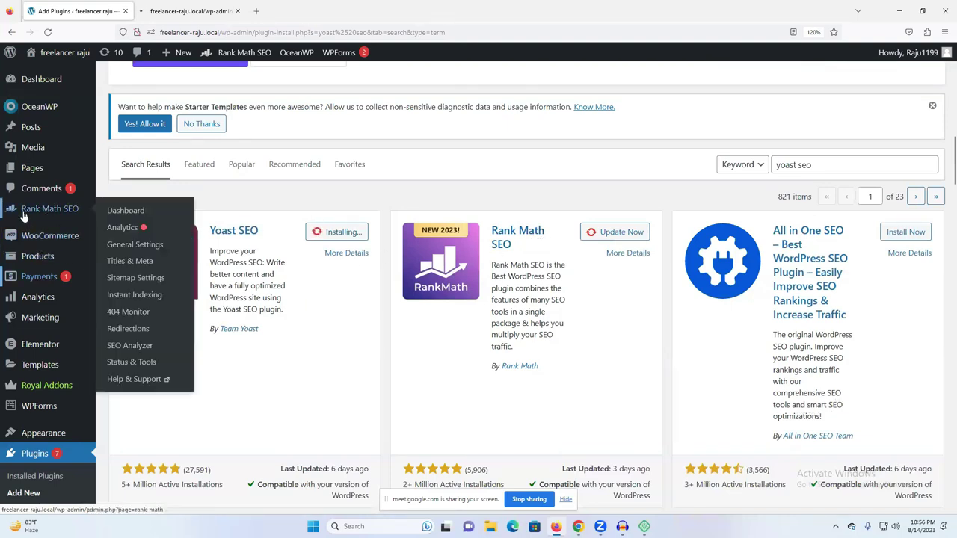
pyautogui.rightClick(128, 278)
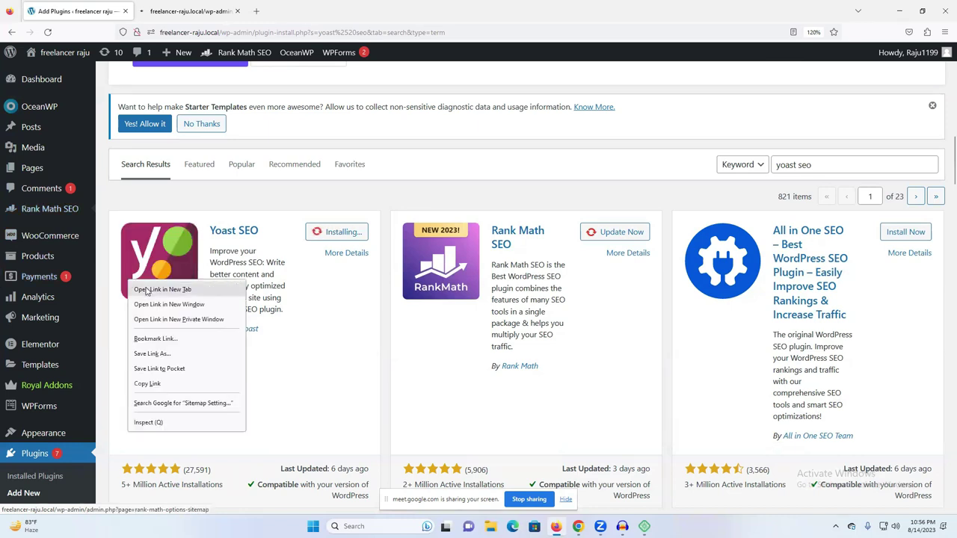
pyautogui.click(188, 10)
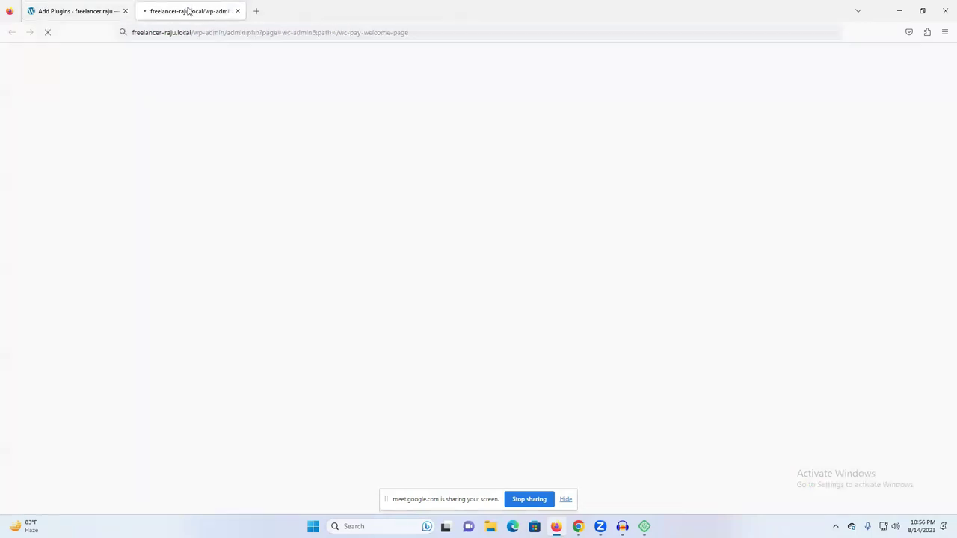
pyautogui.click(73, 9)
pyautogui.click(188, 10)
pyautogui.click(72, 9)
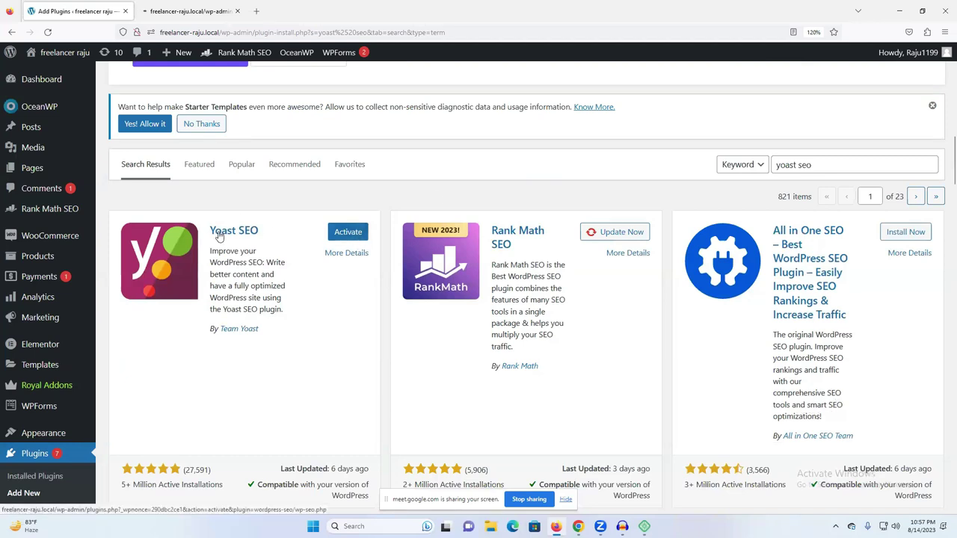
# Activate the Yoast SEO plugin and close the extra WooPayments browser tab.
pyautogui.click(348, 232)
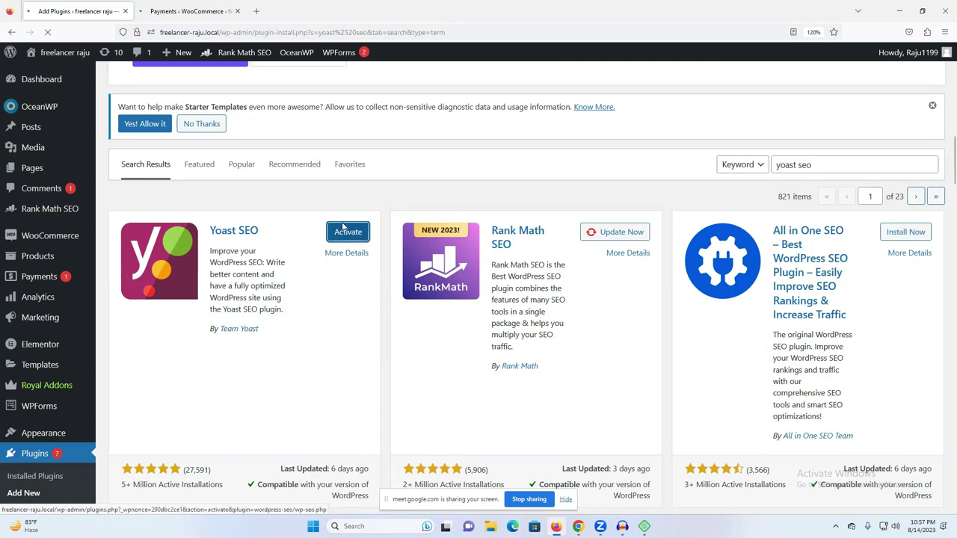
pyautogui.click(196, 11)
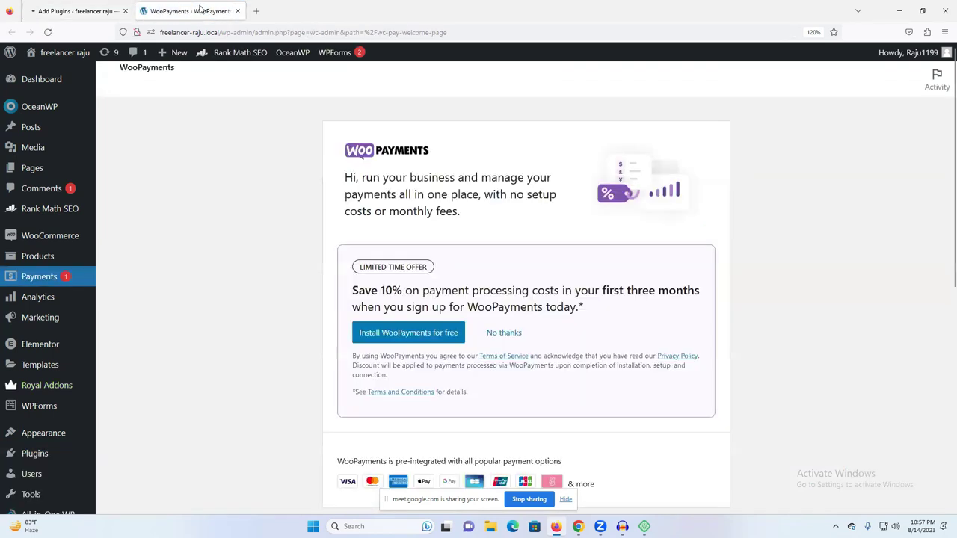
pyautogui.click(237, 12)
pyautogui.click(348, 232)
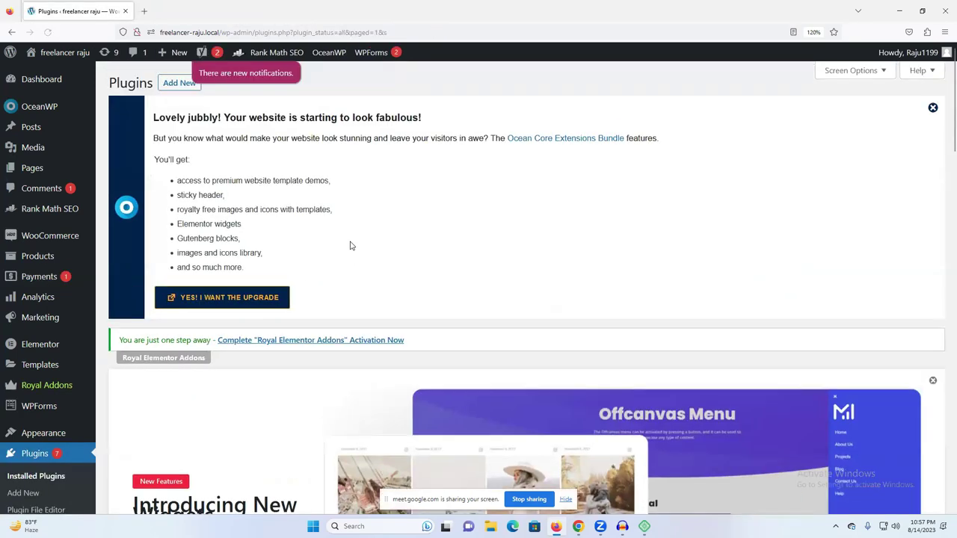
# Open the Tools page of Yoast SEO and look through its built-in tools.
pyautogui.scroll(-5, 351, 238)
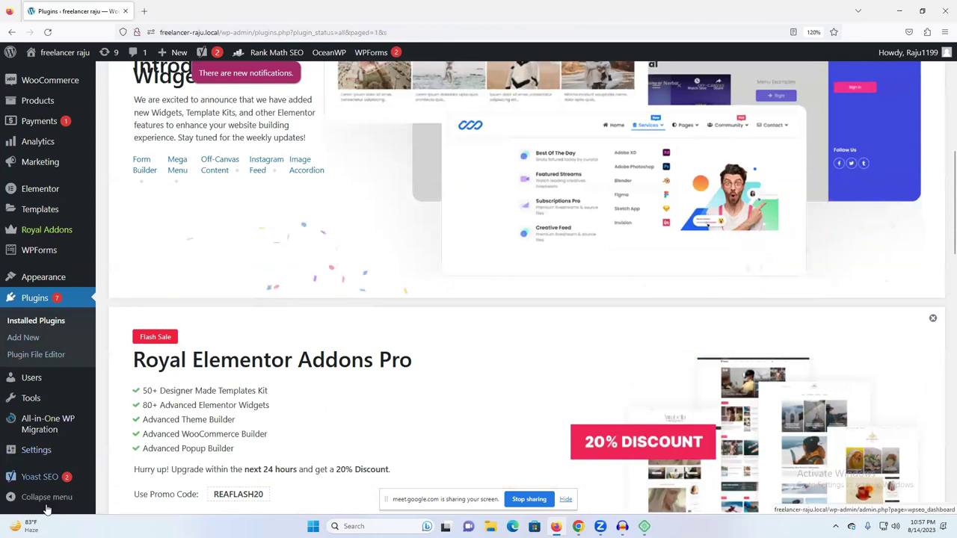
pyautogui.moveTo(32, 484)
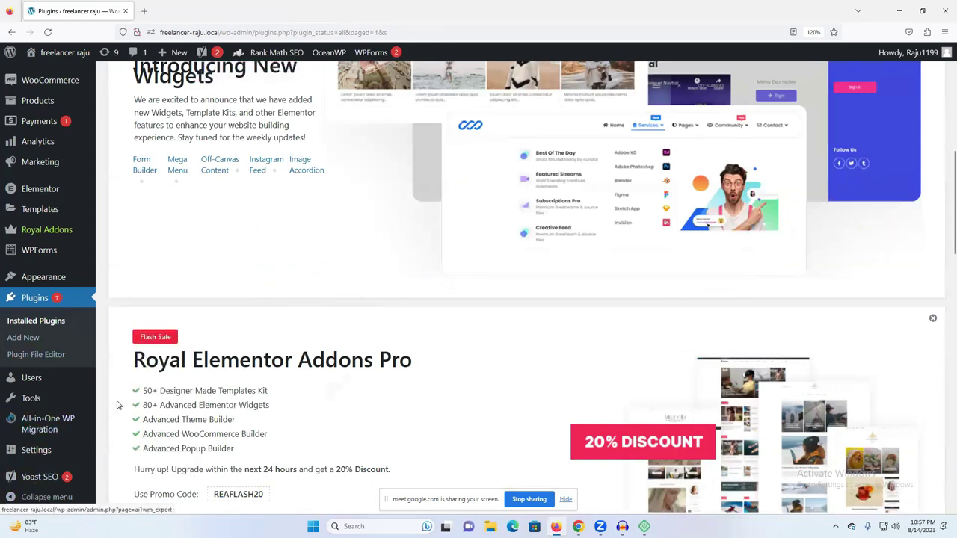
pyautogui.moveTo(44, 453)
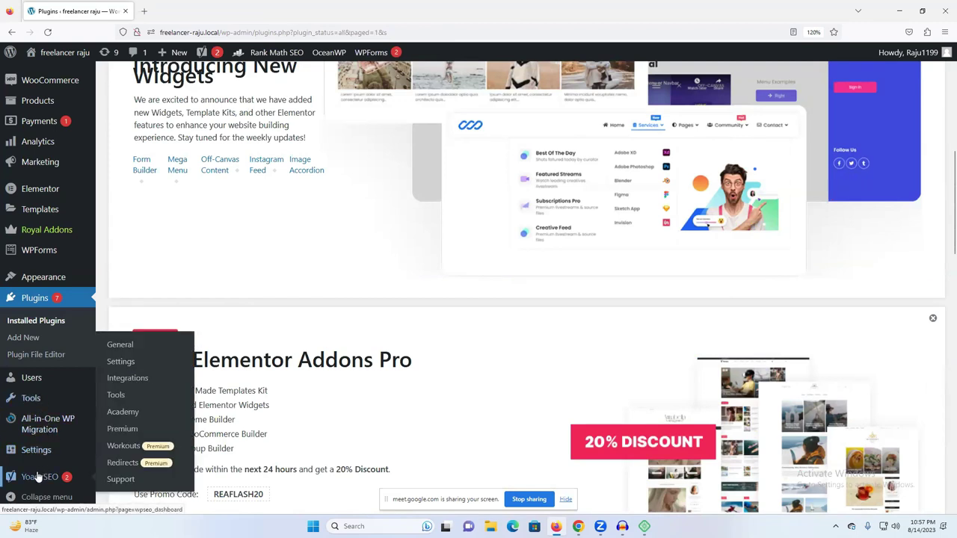
pyautogui.click(123, 400)
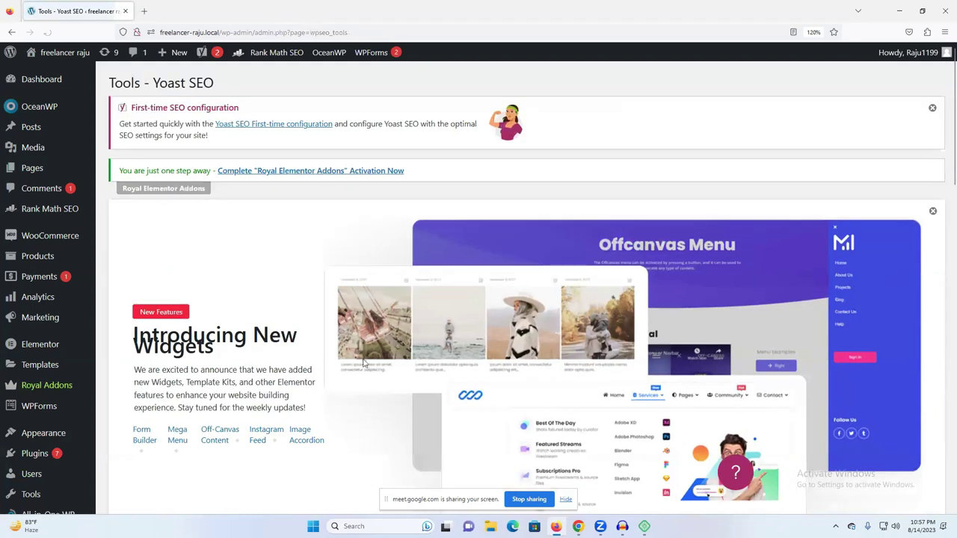
pyautogui.scroll(-10, 367, 370)
pyautogui.scroll(-4, 367, 370)
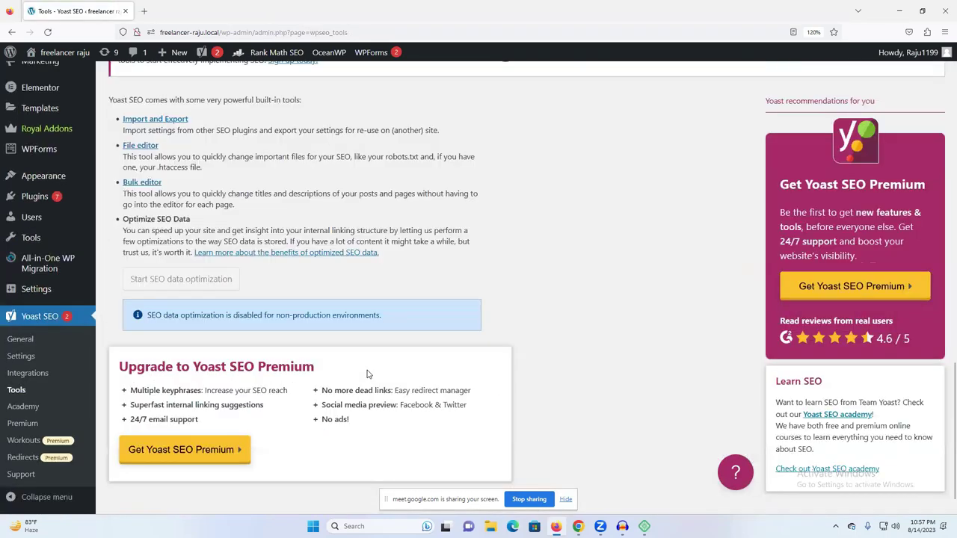
pyautogui.scroll(2, 368, 374)
pyautogui.scroll(-2, 105, 349)
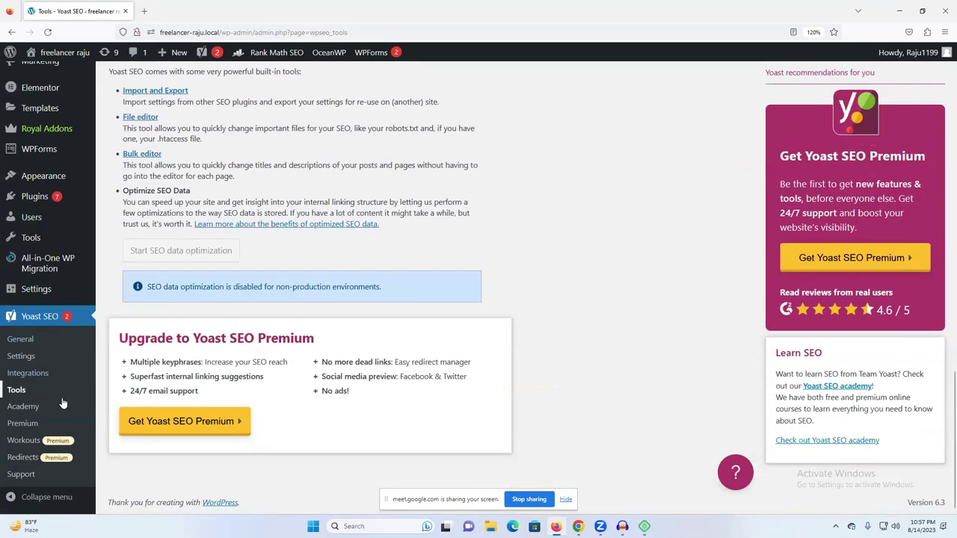
# Open the General page of Yoast SEO and review its dashboard of problems and notifications.
pyautogui.click(27, 345)
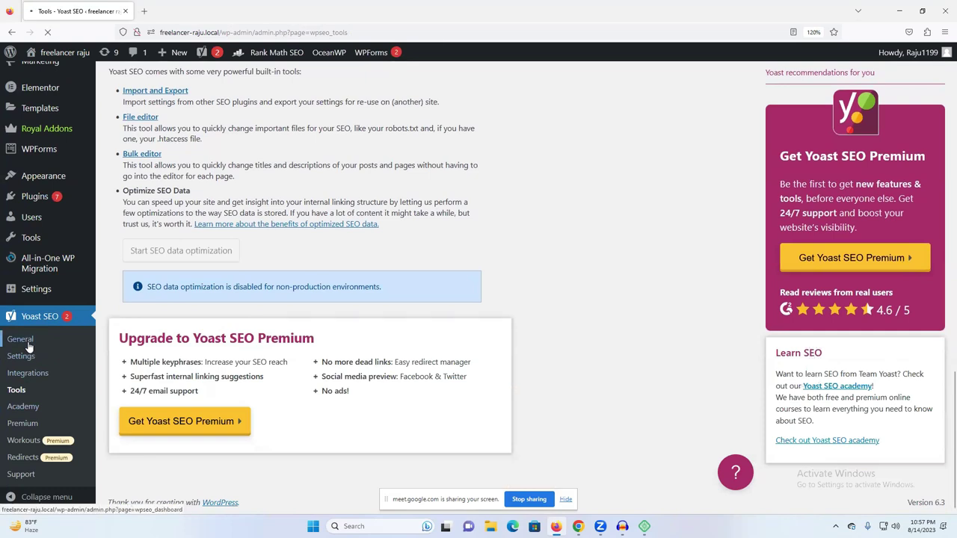
pyautogui.scroll(-5, 322, 358)
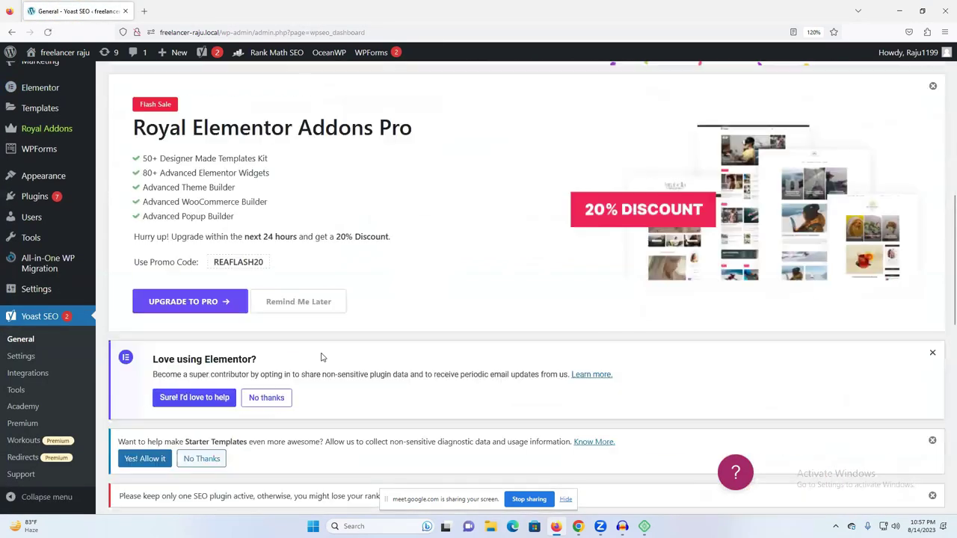
pyautogui.scroll(-8, 322, 358)
pyautogui.scroll(2, 322, 357)
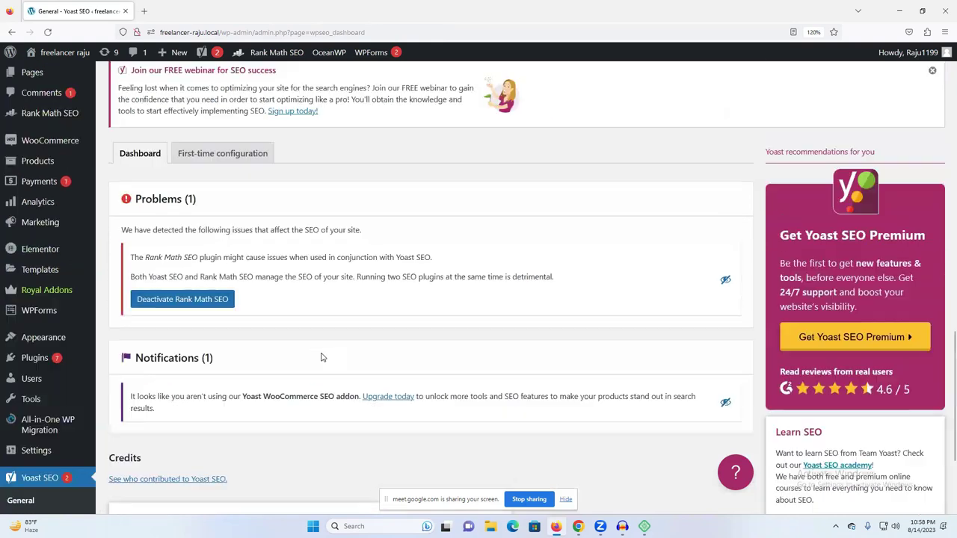
# Open the First-time configuration, continue past the SEO data optimization stage and review the Site representation fields.
pyautogui.scroll(1, 321, 358)
pyautogui.click(212, 243)
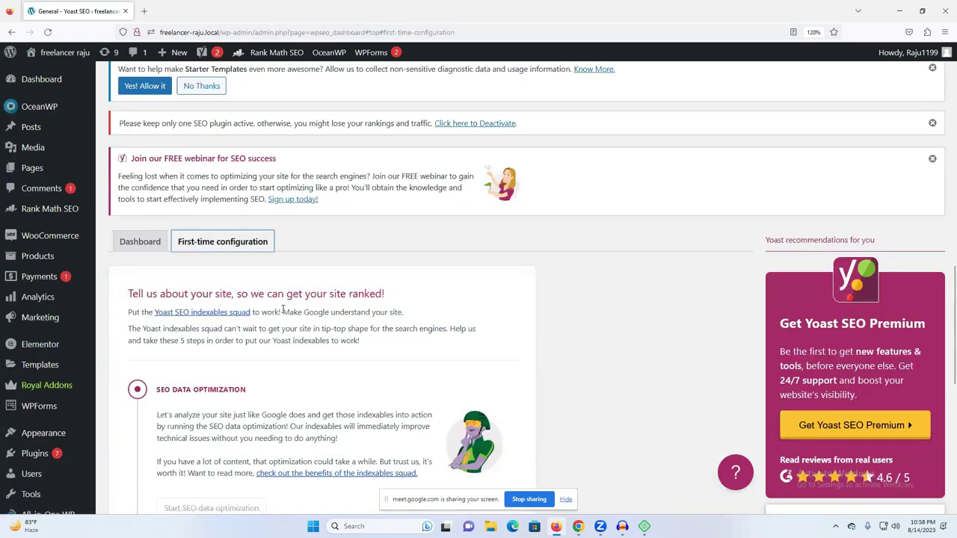
pyautogui.scroll(-5, 284, 318)
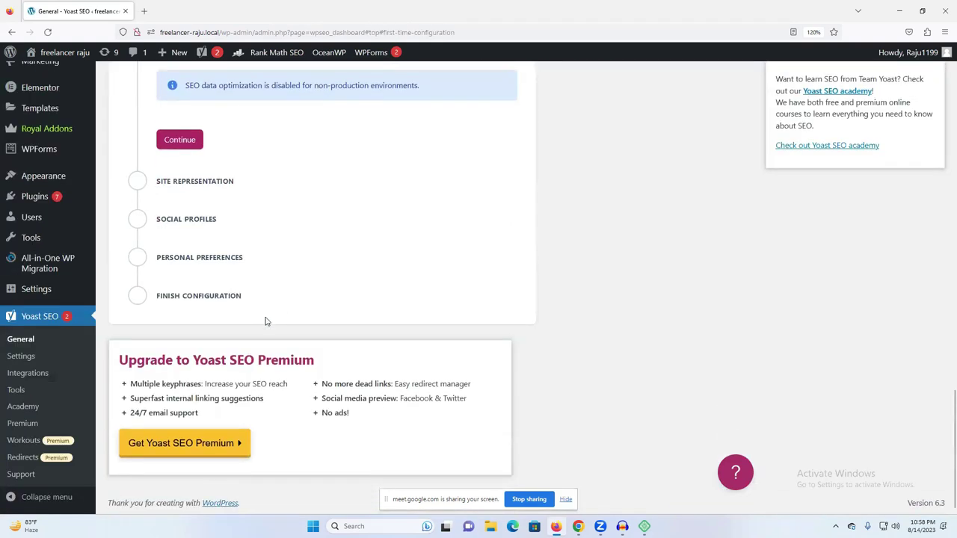
pyautogui.scroll(2, 159, 374)
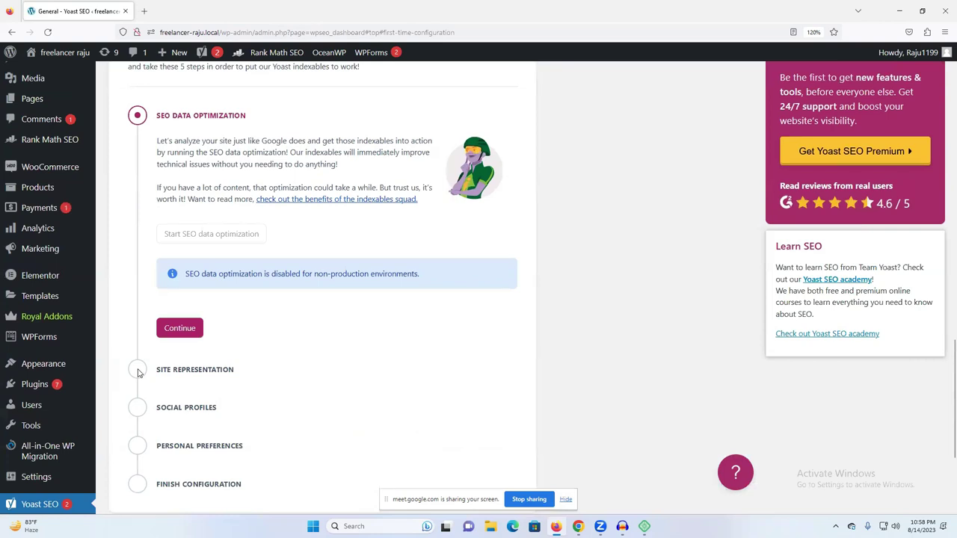
pyautogui.click(178, 329)
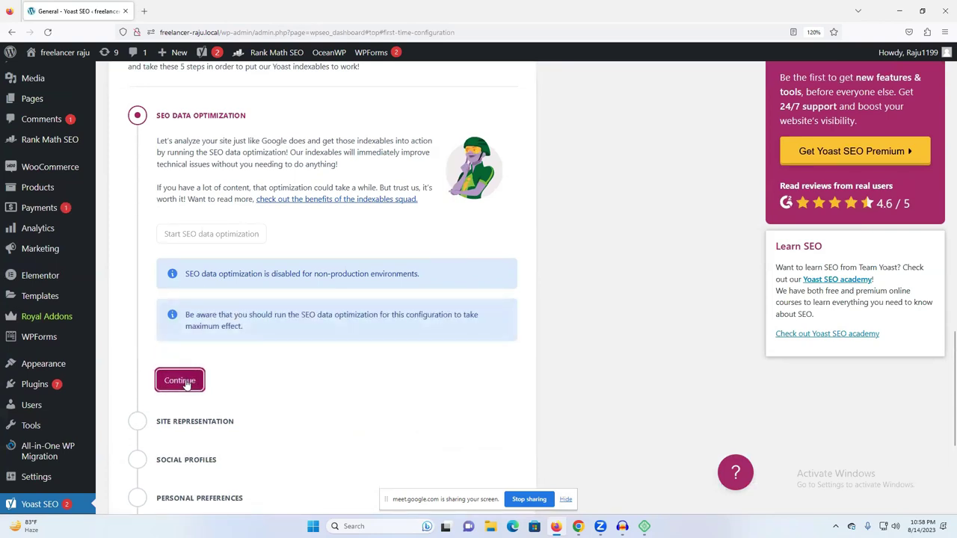
pyautogui.click(186, 382)
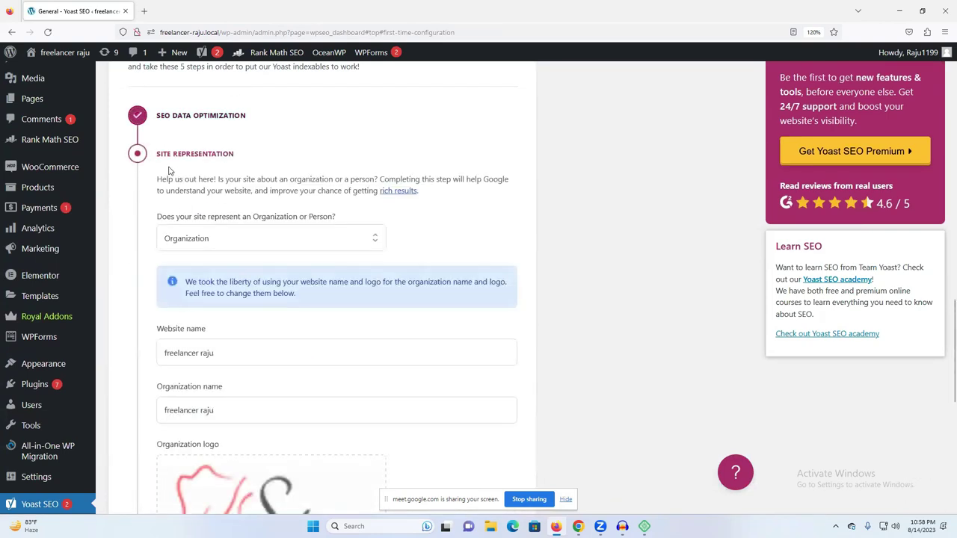
pyautogui.scroll(-2, 265, 243)
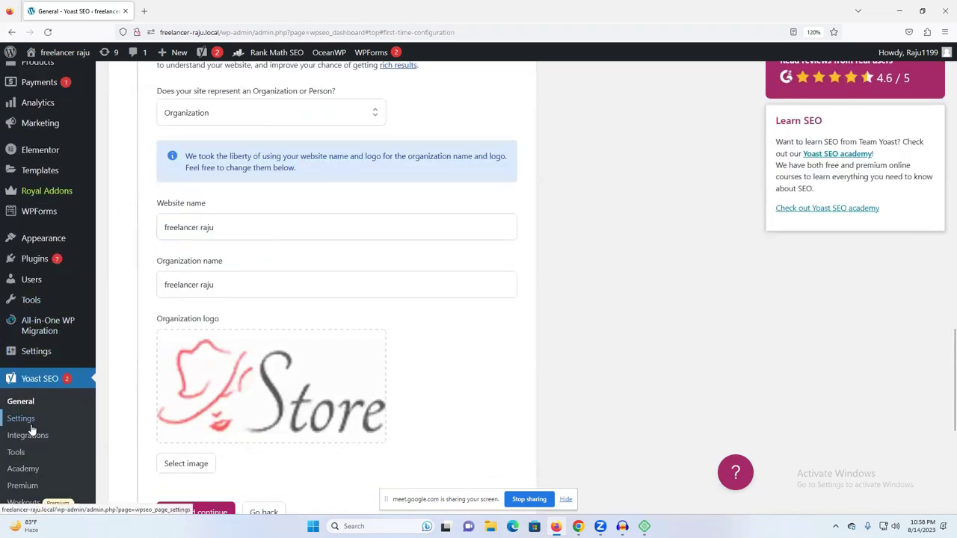
# Open the Integrations page of Yoast SEO and look through the recommended and Schema API integrations.
pyautogui.click(28, 436)
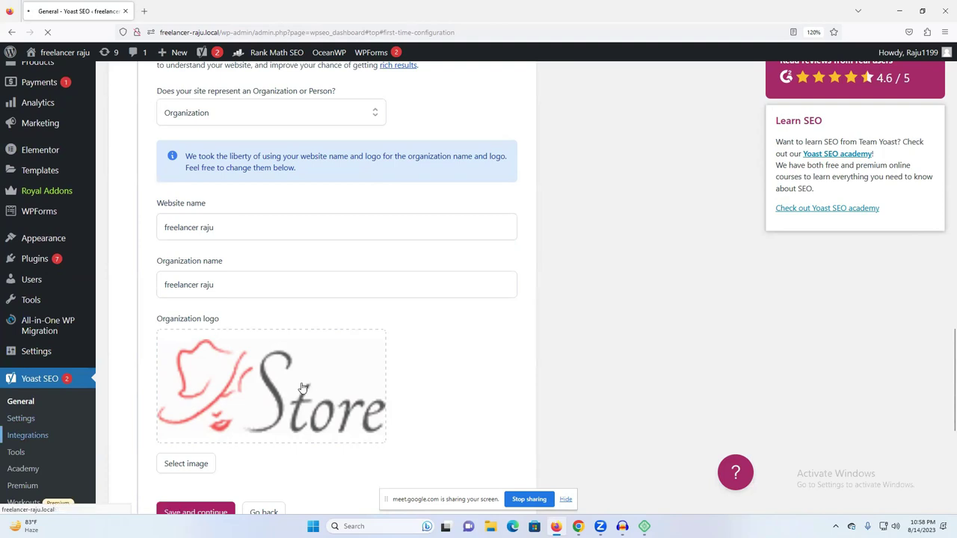
pyautogui.scroll(-5, 303, 386)
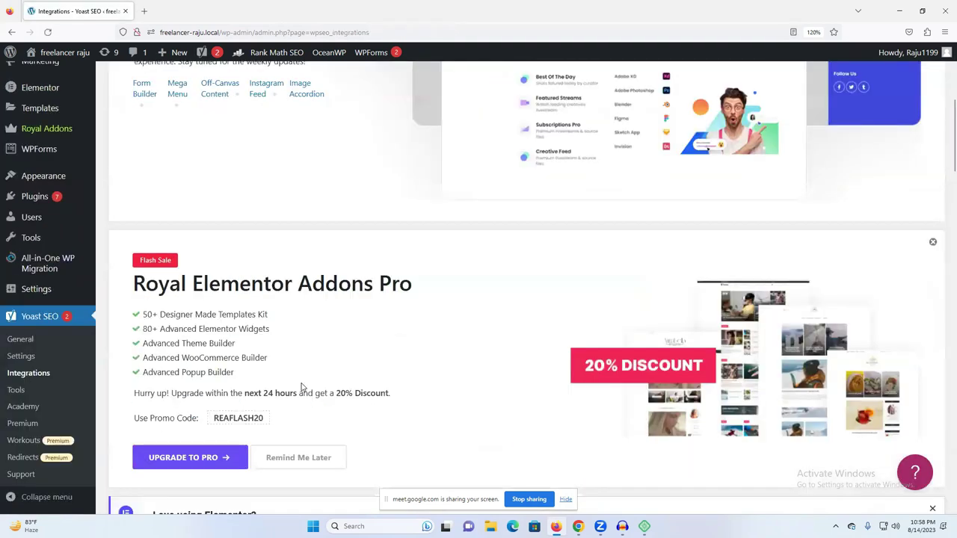
pyautogui.scroll(-10, 303, 386)
pyautogui.scroll(2, 649, 237)
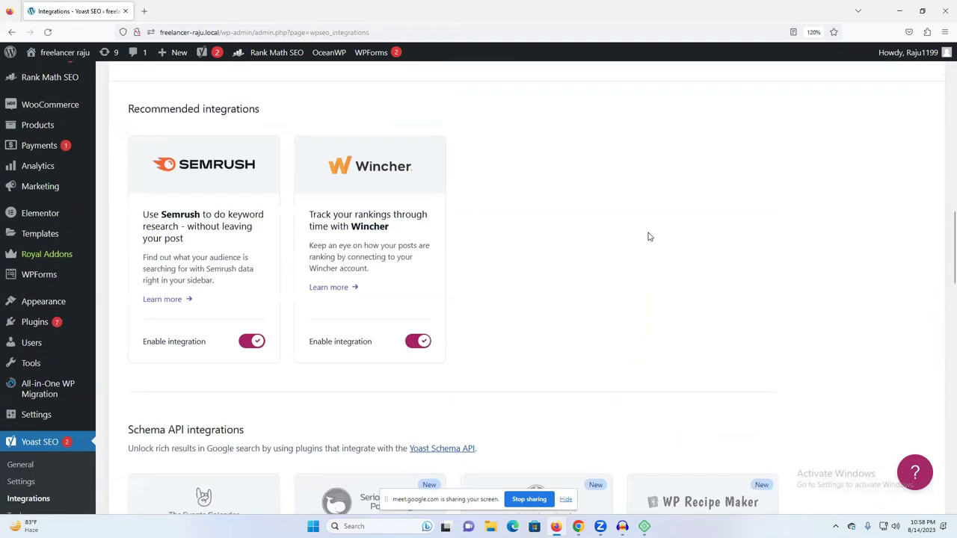
pyautogui.scroll(-6, 649, 237)
pyautogui.scroll(2, 647, 237)
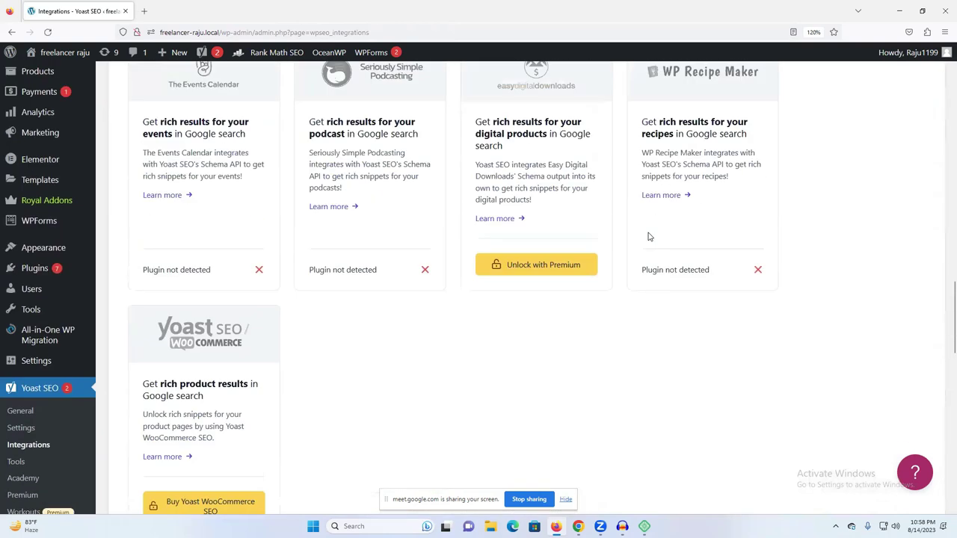
pyautogui.scroll(-4, 299, 270)
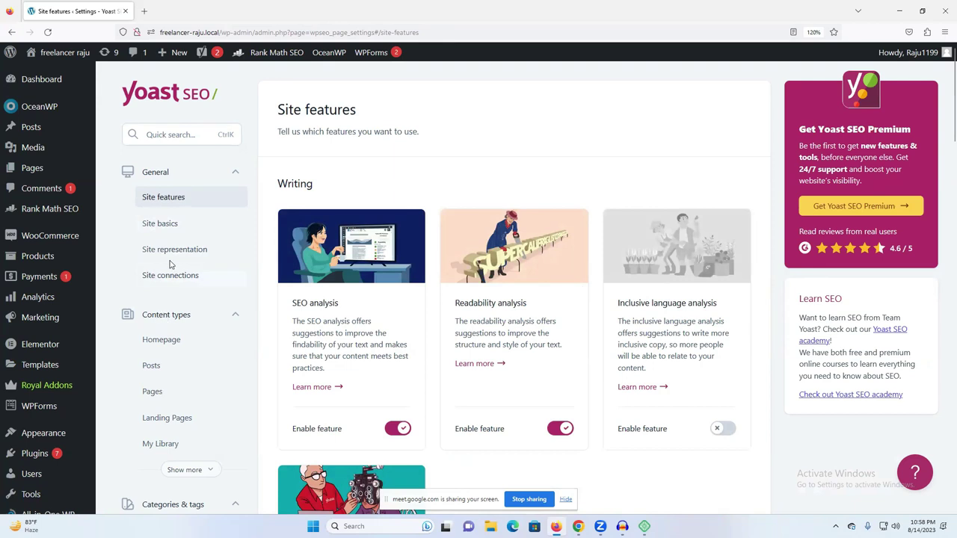
# Look through the Site basics, Site representation and Site features sections of the Yoast SEO settings.
pyautogui.click(166, 226)
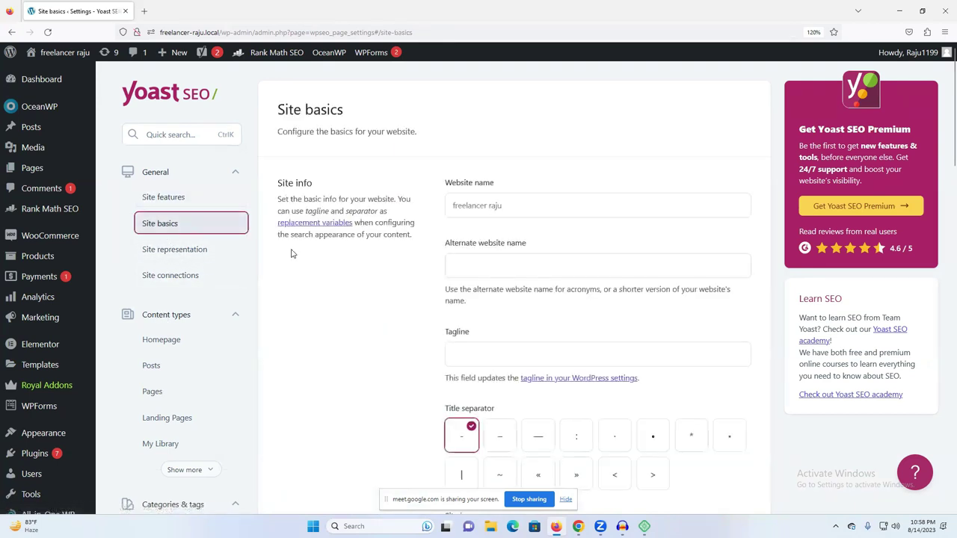
pyautogui.scroll(-3, 567, 285)
pyautogui.scroll(3, 209, 207)
pyautogui.click(206, 192)
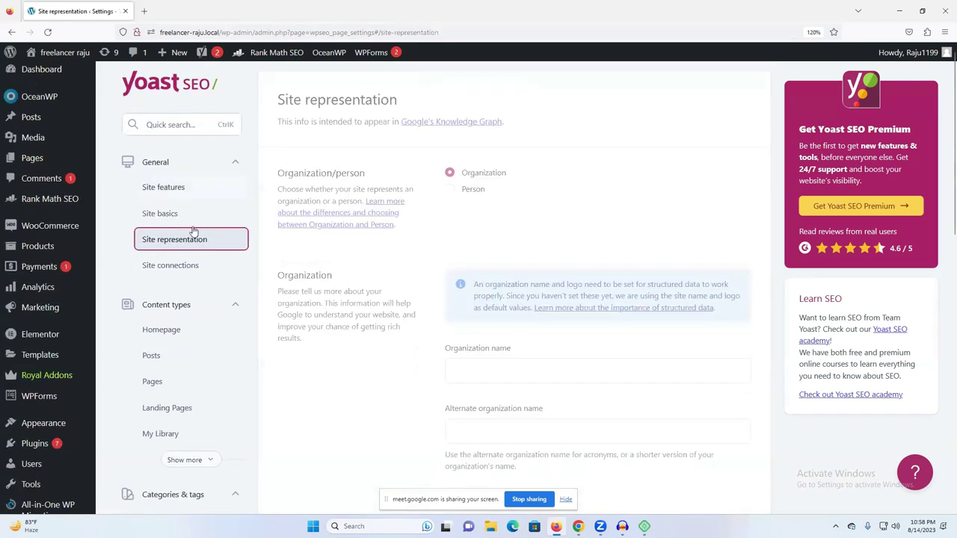
pyautogui.click(166, 201)
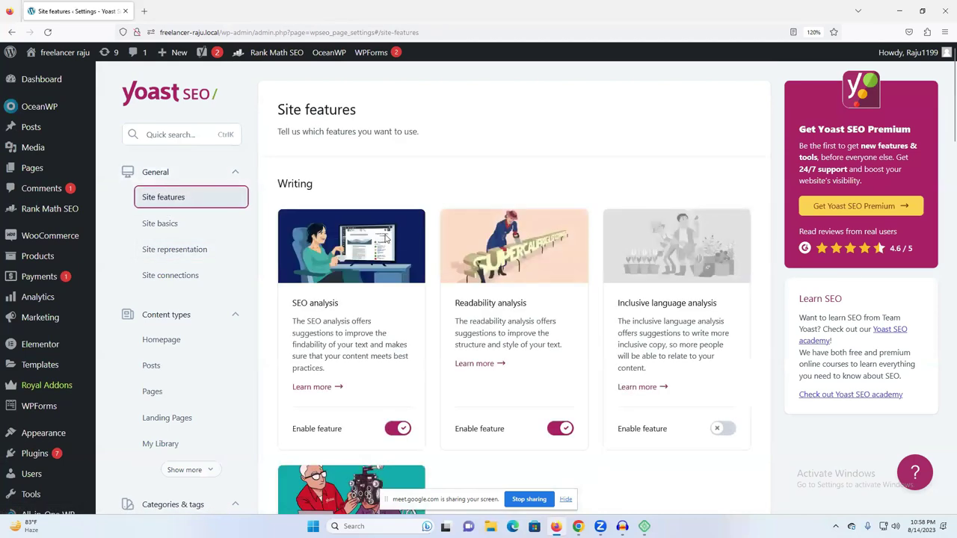
pyautogui.scroll(-3, 730, 312)
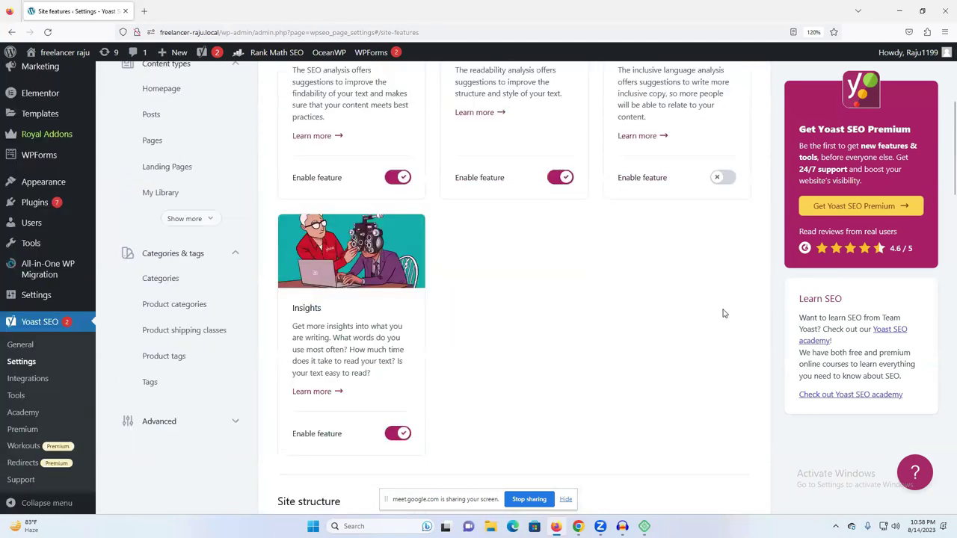
pyautogui.scroll(1, 172, 252)
# View the Landing Pages, Pages and Posts content type settings of Yoast SEO.
pyautogui.click(167, 229)
pyautogui.click(160, 391)
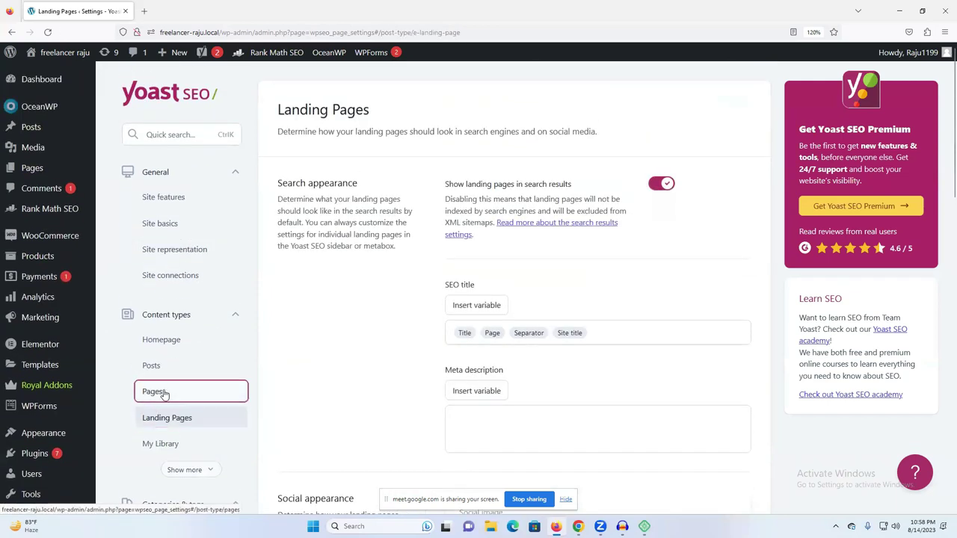
pyautogui.click(163, 366)
# View the Site connections settings and read through the whole Site representation section.
pyautogui.click(170, 276)
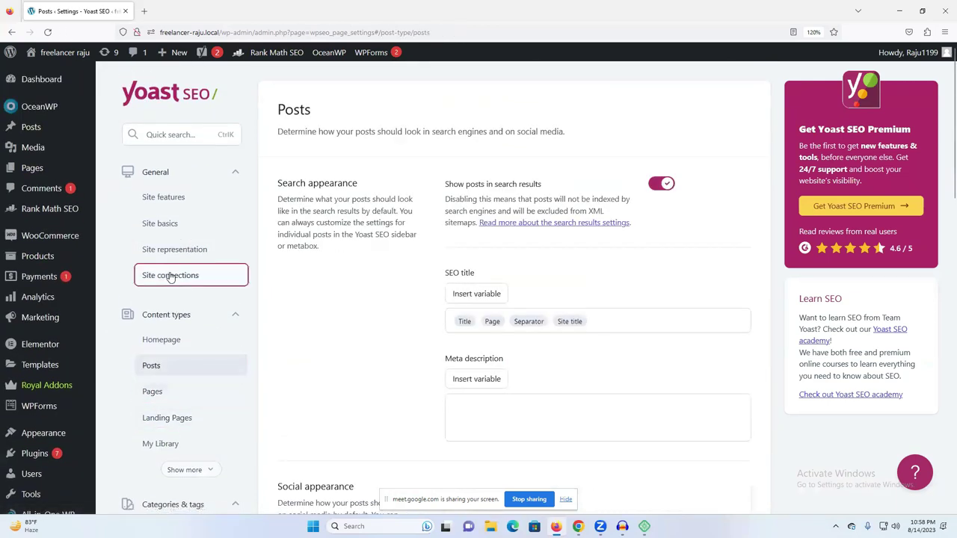
pyautogui.click(168, 252)
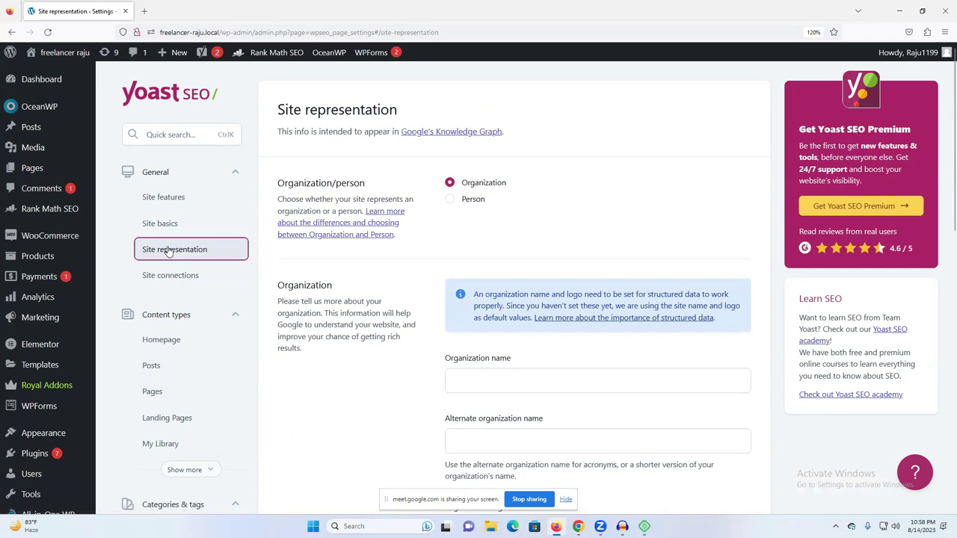
pyautogui.scroll(-9, 188, 254)
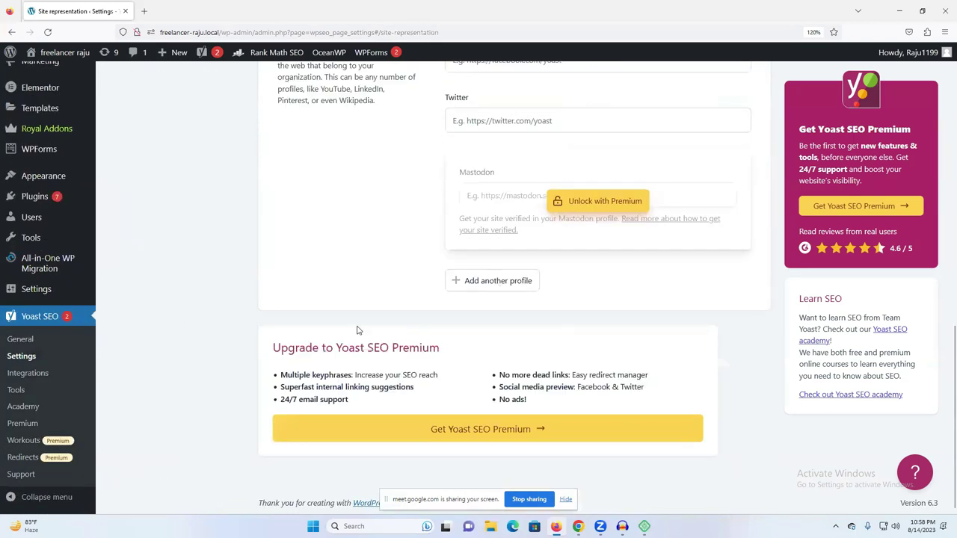
pyautogui.scroll(10, 299, 329)
# Open the Product categories settings and view their search and social appearance options.
pyautogui.click(179, 450)
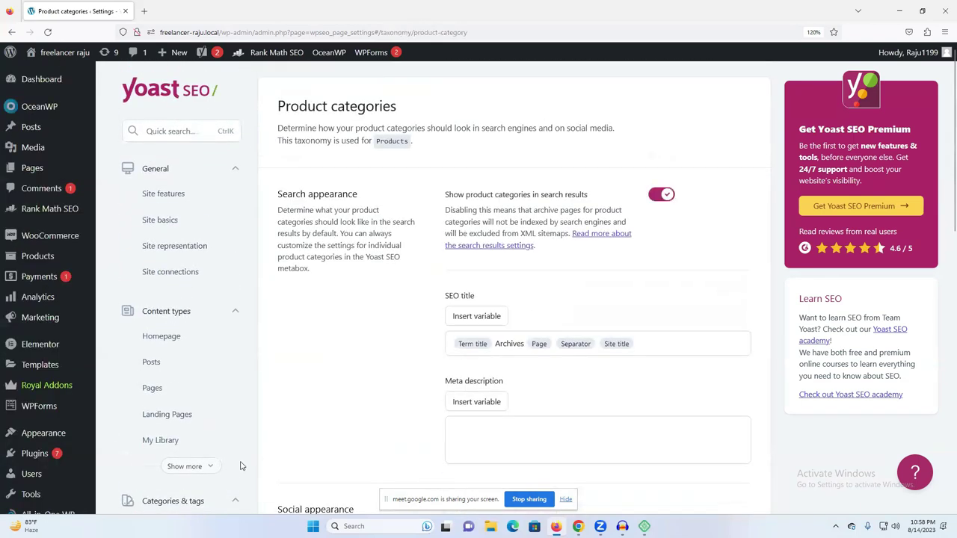
pyautogui.scroll(-3, 61, 446)
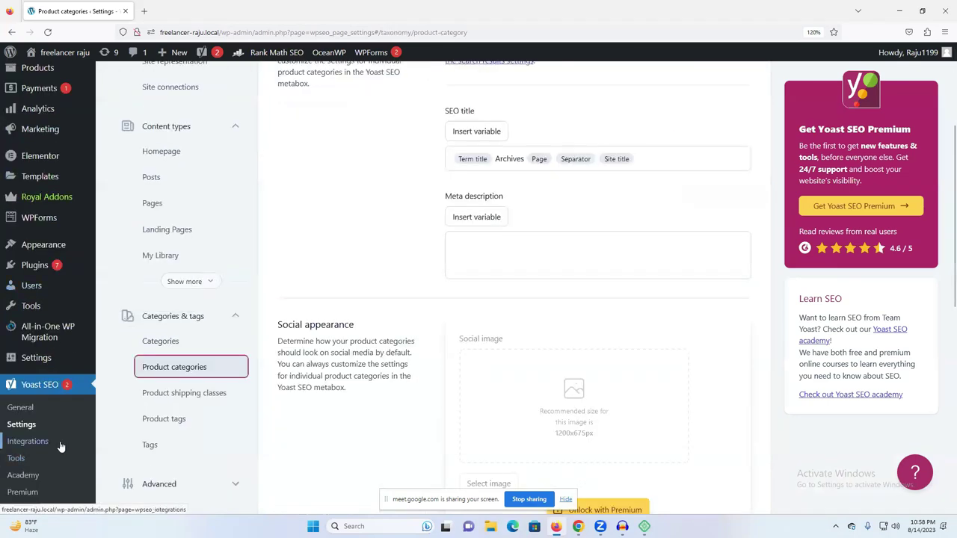
pyautogui.scroll(-1, 37, 440)
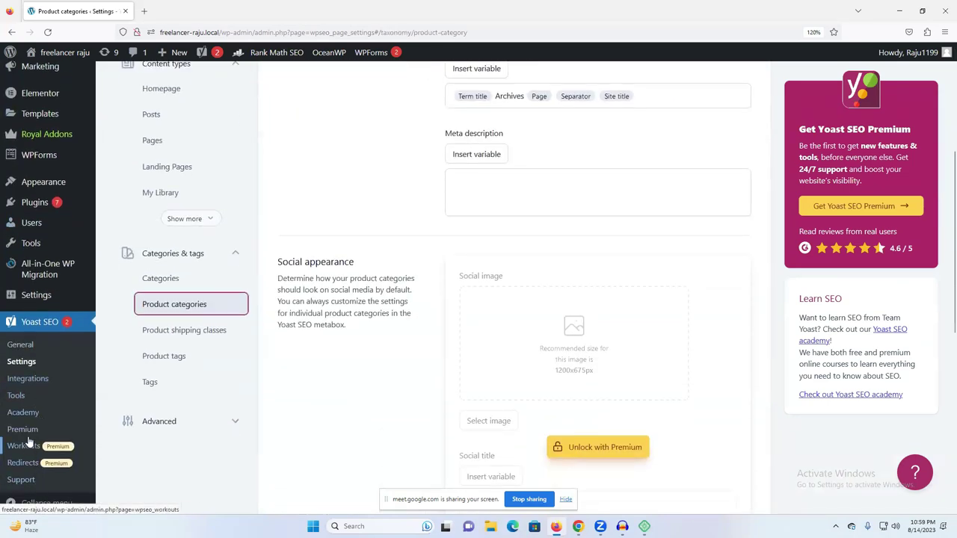
# Reopen the Tools page of Yoast SEO and highlight the notice under Optimize SEO Data.
pyautogui.click(16, 396)
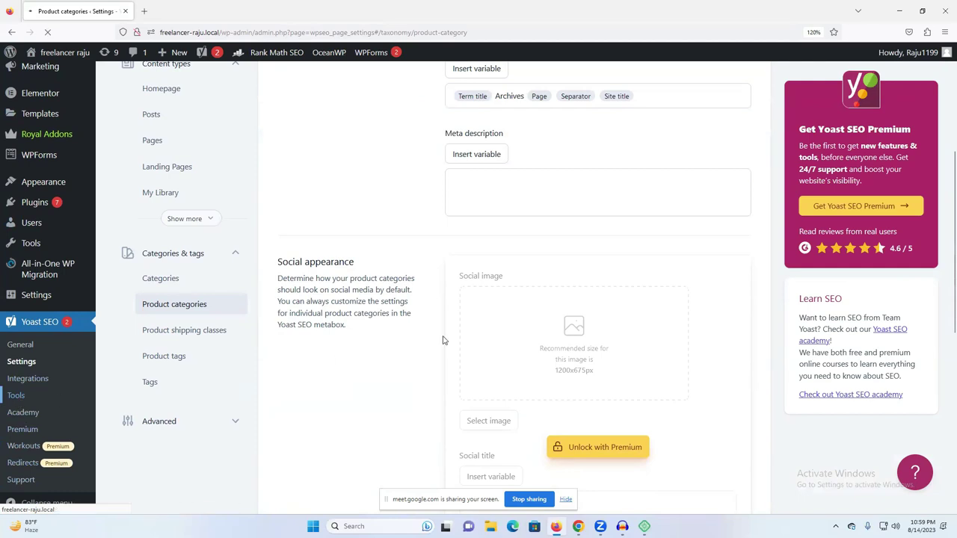
pyautogui.scroll(-10, 385, 397)
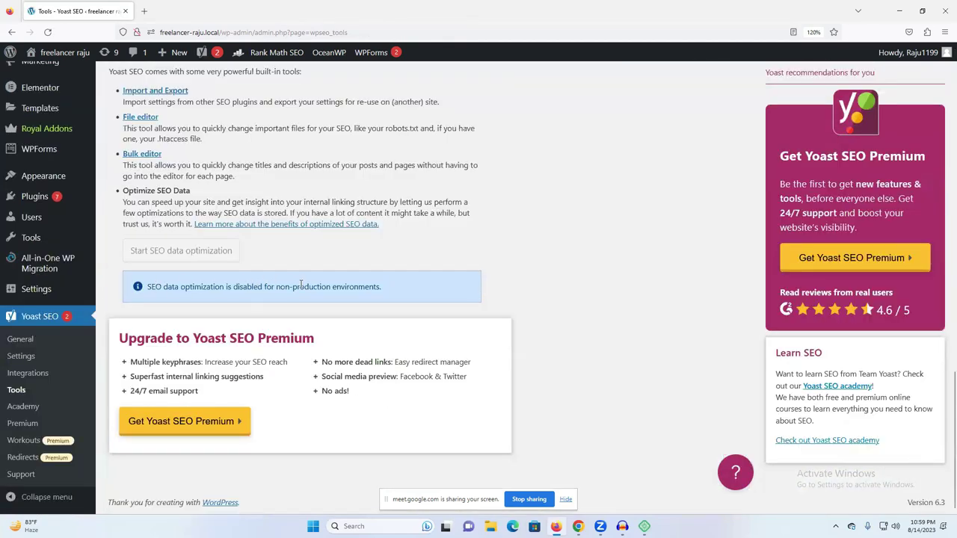
pyautogui.tripleClick(296, 286)
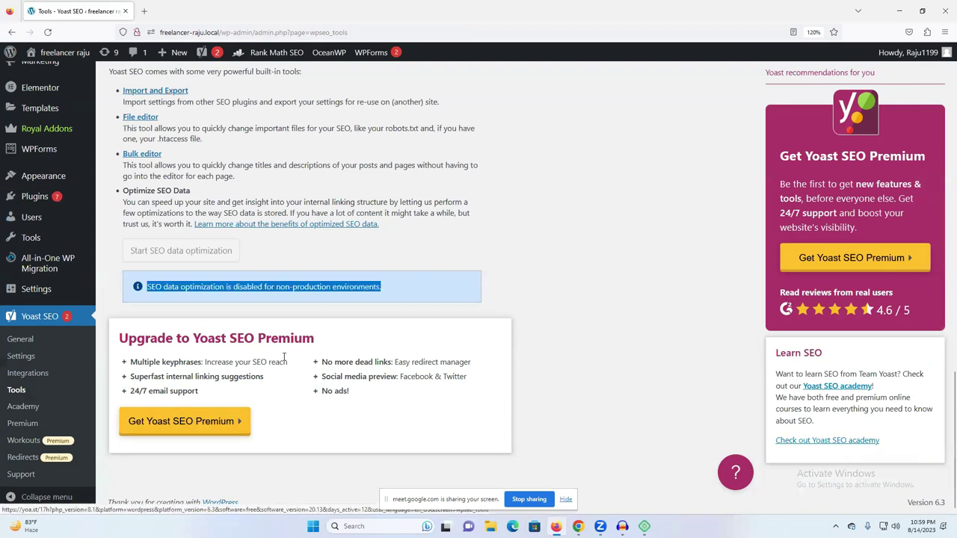
pyautogui.scroll(2, 220, 360)
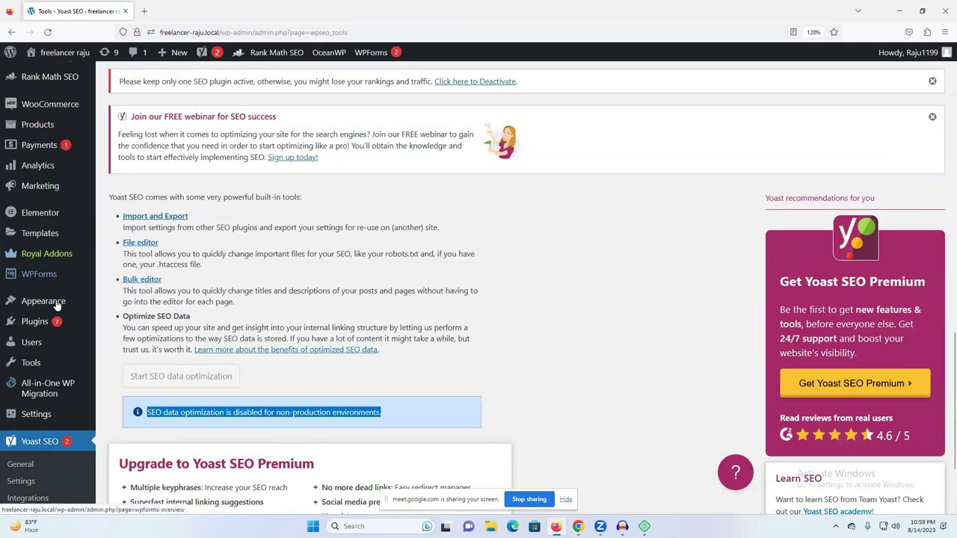
# Open the Academy page of Yoast SEO and look through all the offered courses.
pyautogui.scroll(-2, 37, 359)
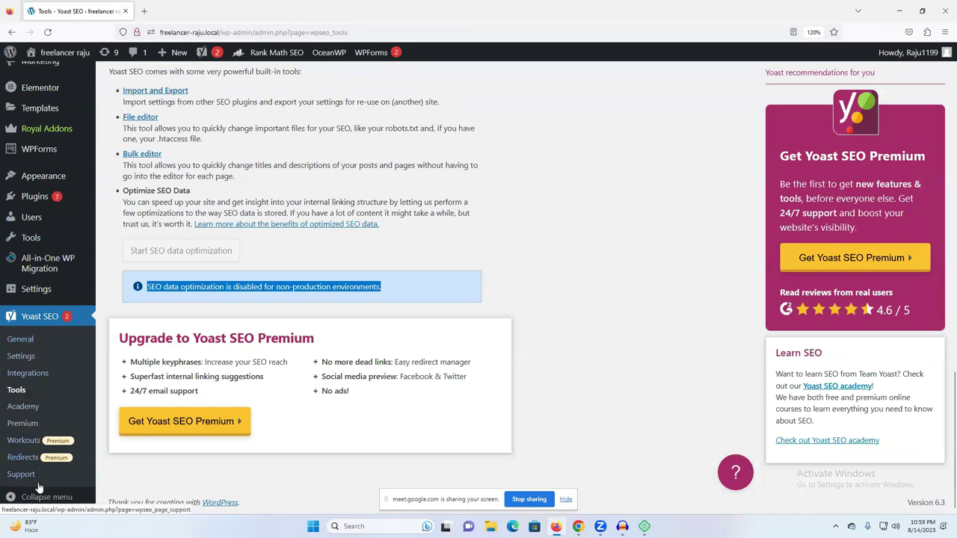
pyautogui.click(30, 411)
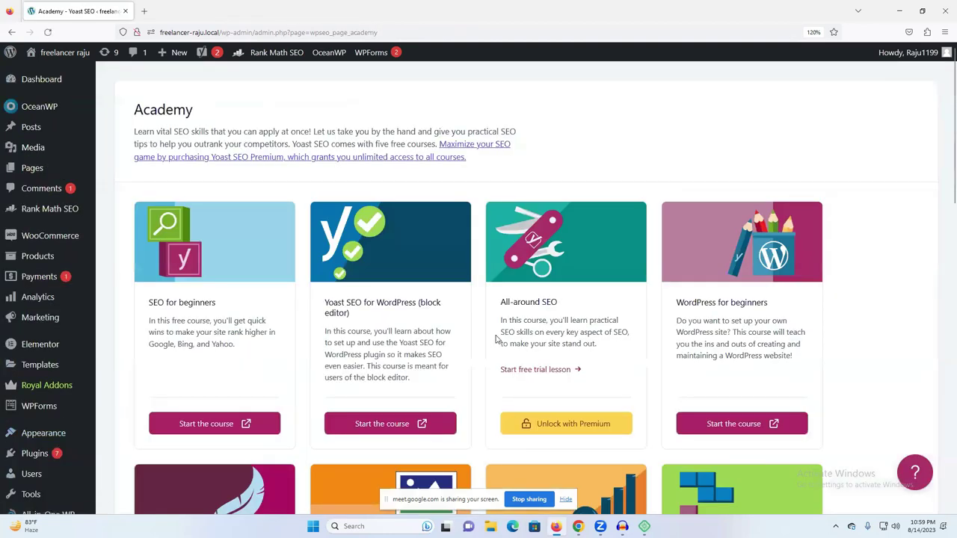
pyautogui.scroll(-1, 496, 340)
pyautogui.scroll(-3, 496, 340)
pyautogui.scroll(-3, 495, 338)
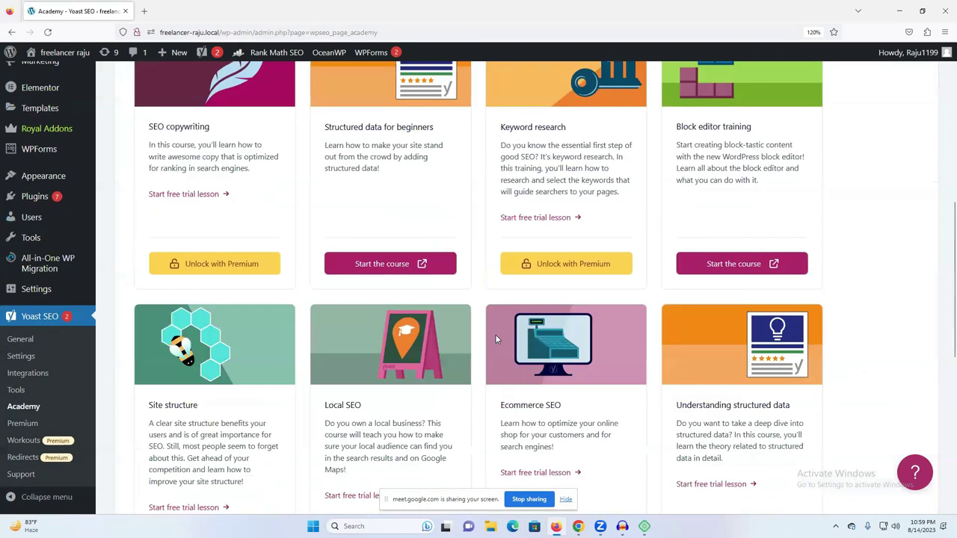
pyautogui.scroll(-3, 495, 338)
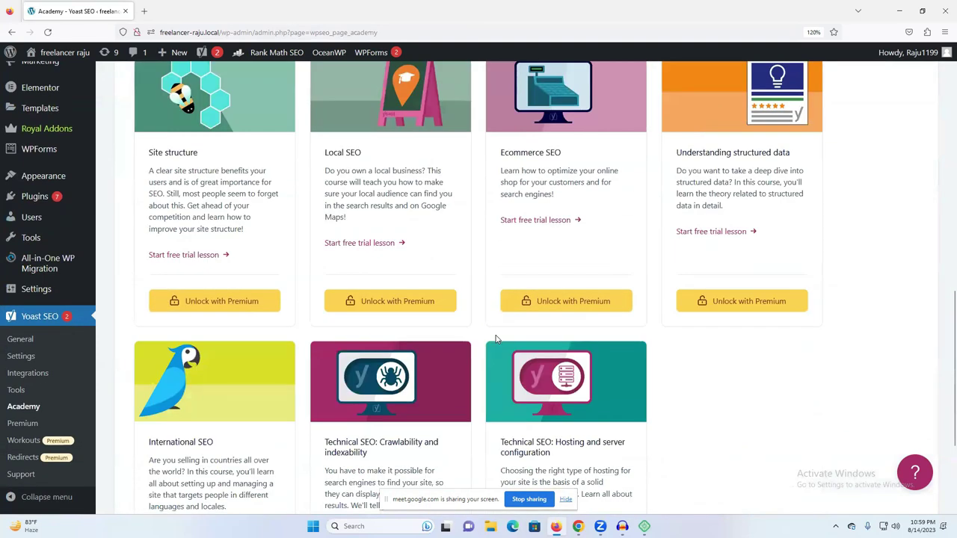
pyautogui.scroll(-3, 496, 340)
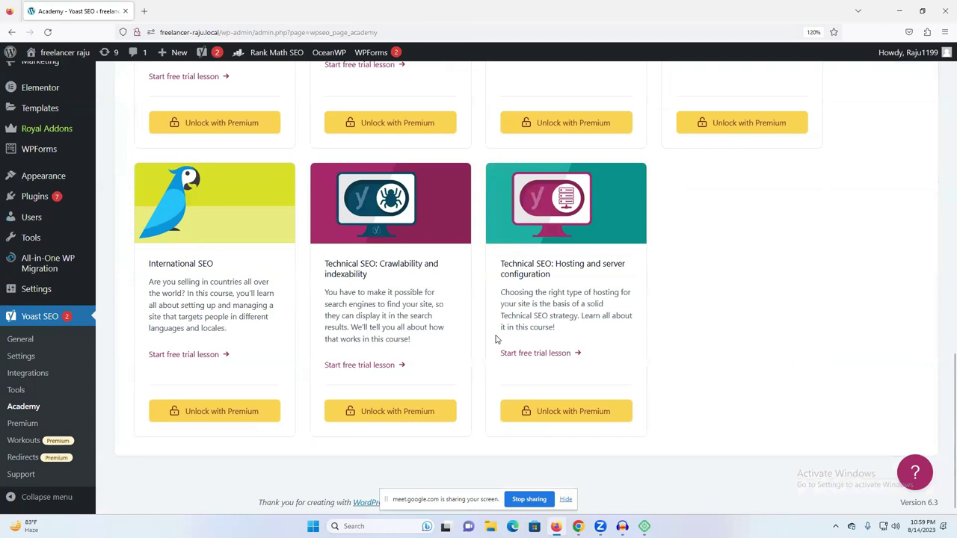
pyautogui.scroll(3, 496, 340)
pyautogui.scroll(-3, 66, 395)
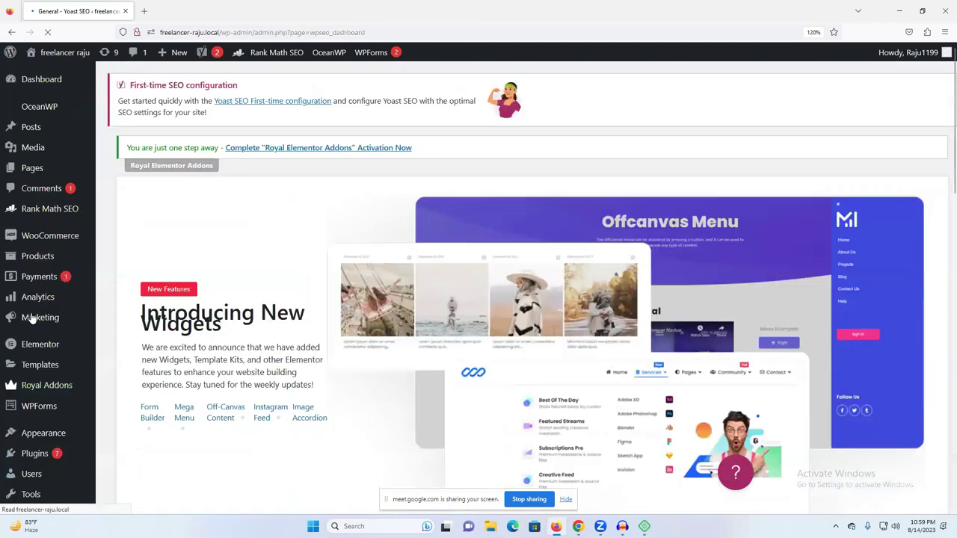
# Review the problems and notifications on the General page of Yoast SEO and open the contributor credits link.
pyautogui.scroll(-3, 382, 326)
pyautogui.scroll(-5, 382, 326)
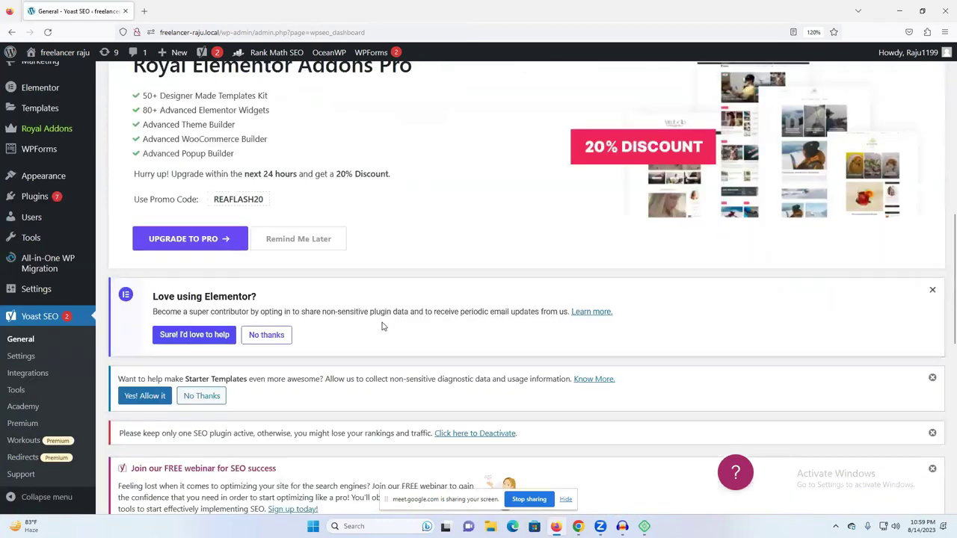
pyautogui.scroll(-2, 306, 322)
pyautogui.scroll(-2, 307, 321)
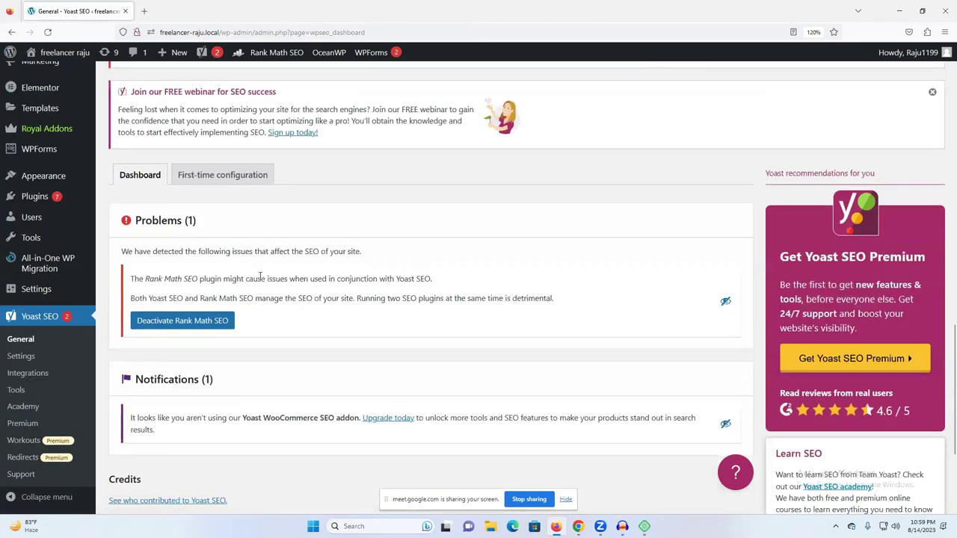
pyautogui.scroll(-2, 258, 275)
pyautogui.click(155, 317)
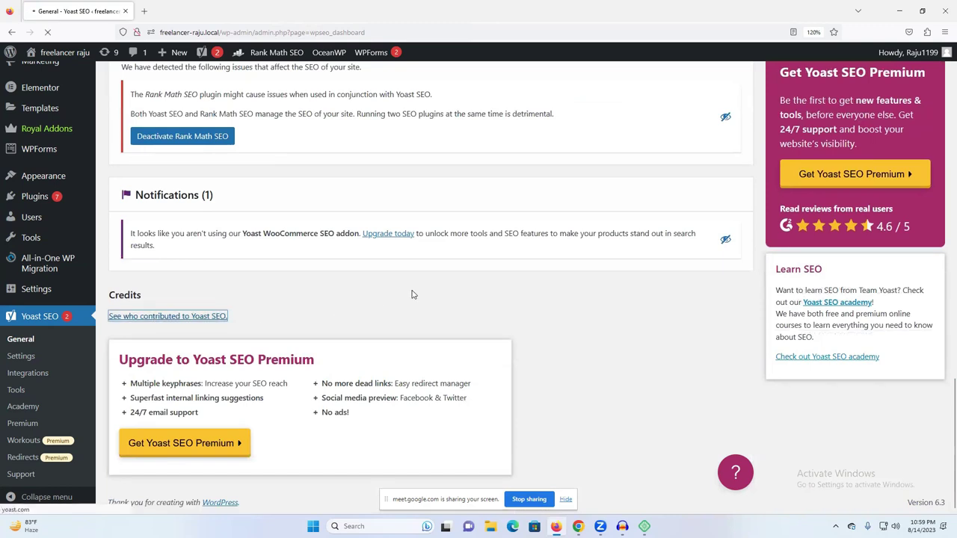
# Look through the Yoast team members on the contributors page and return to the WordPress admin.
pyautogui.scroll(-3, 412, 294)
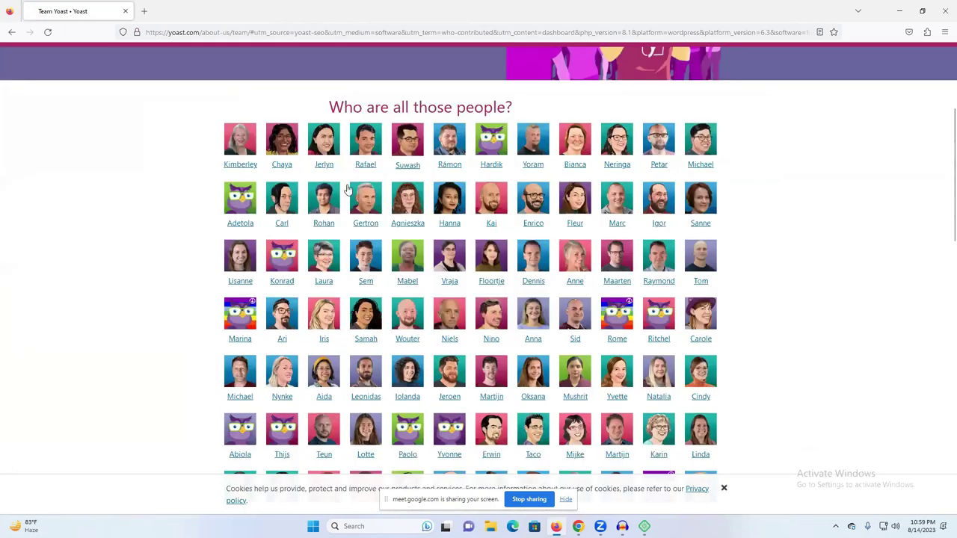
pyautogui.scroll(-5, 4, 72)
pyautogui.click(12, 31)
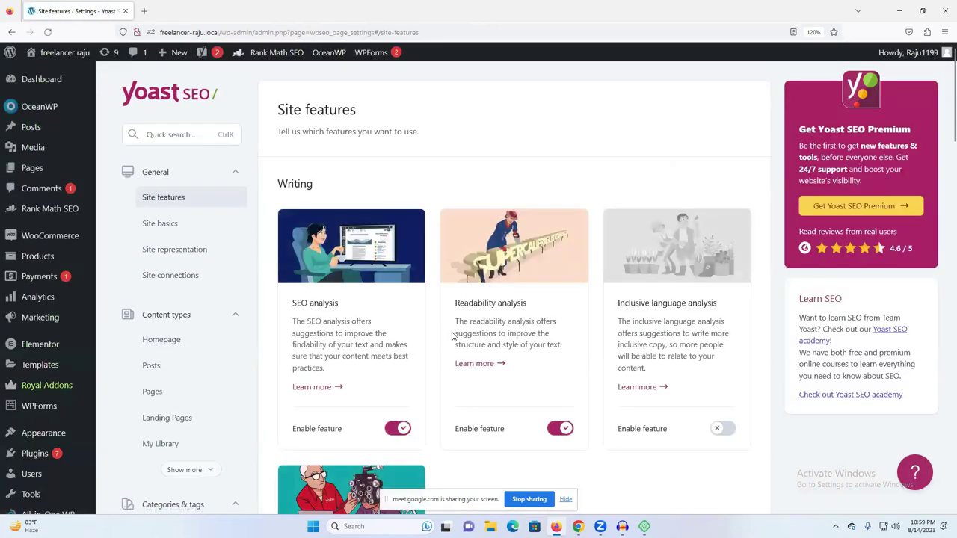
# Look through the Site features settings of Yoast SEO down to the XML sitemaps card in the APIs section.
pyautogui.scroll(-3, 526, 286)
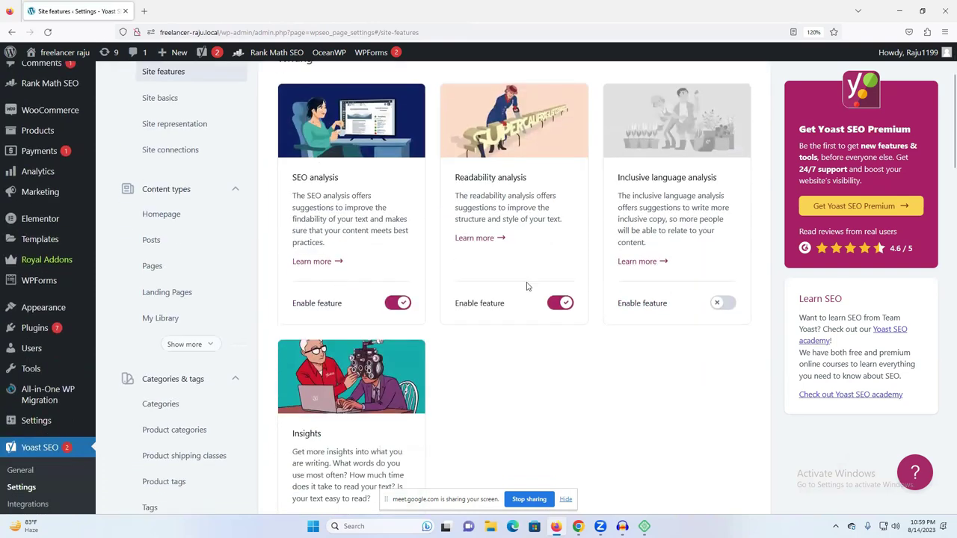
pyautogui.scroll(-10, 553, 356)
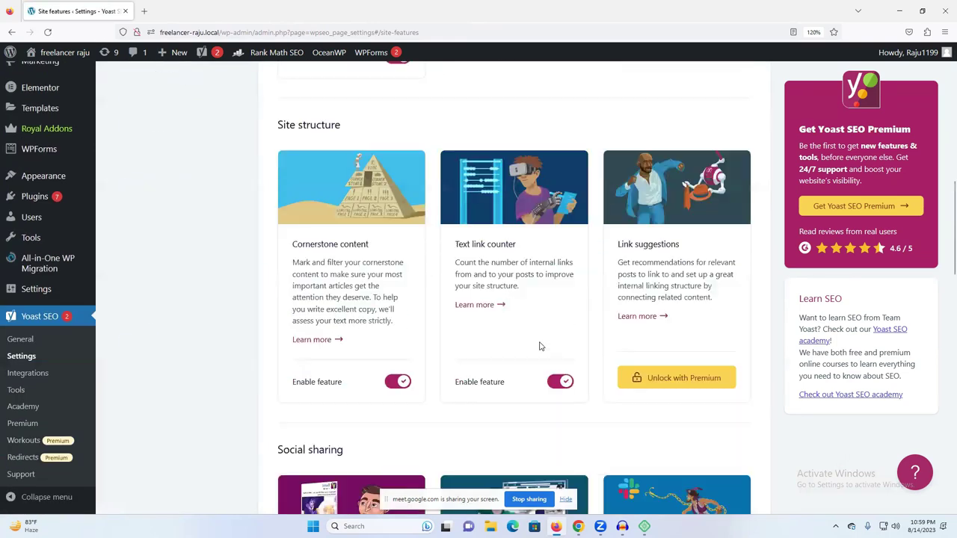
pyautogui.scroll(-14, 561, 328)
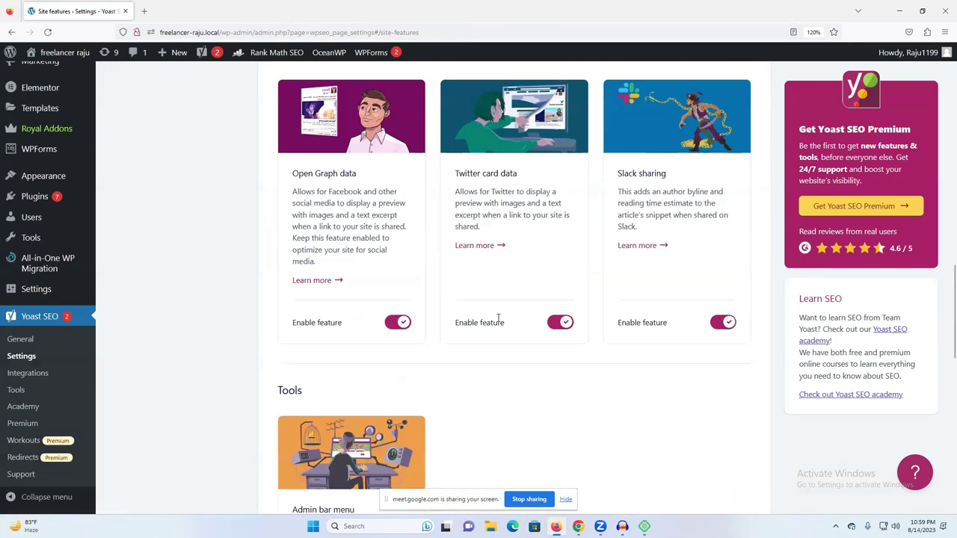
pyautogui.scroll(-7, 500, 322)
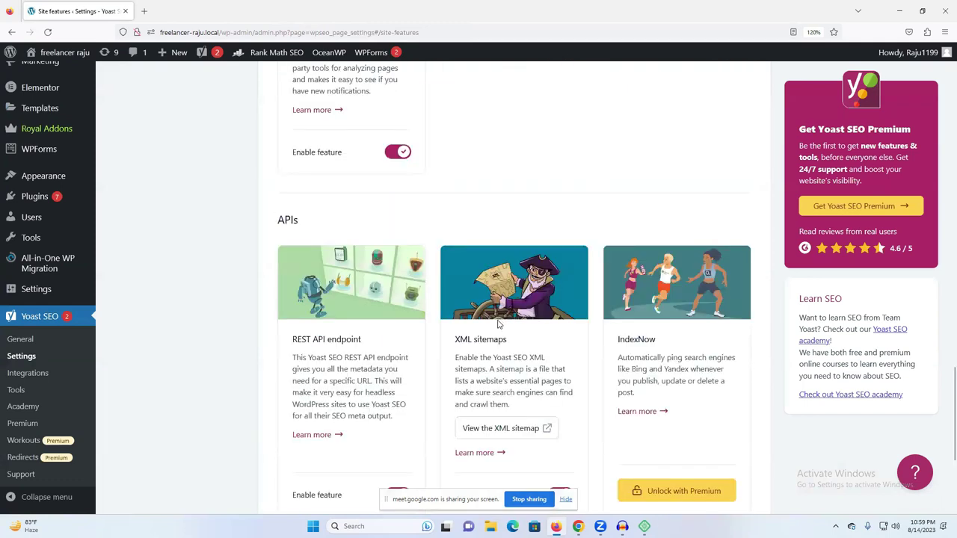
pyautogui.scroll(-3, 526, 346)
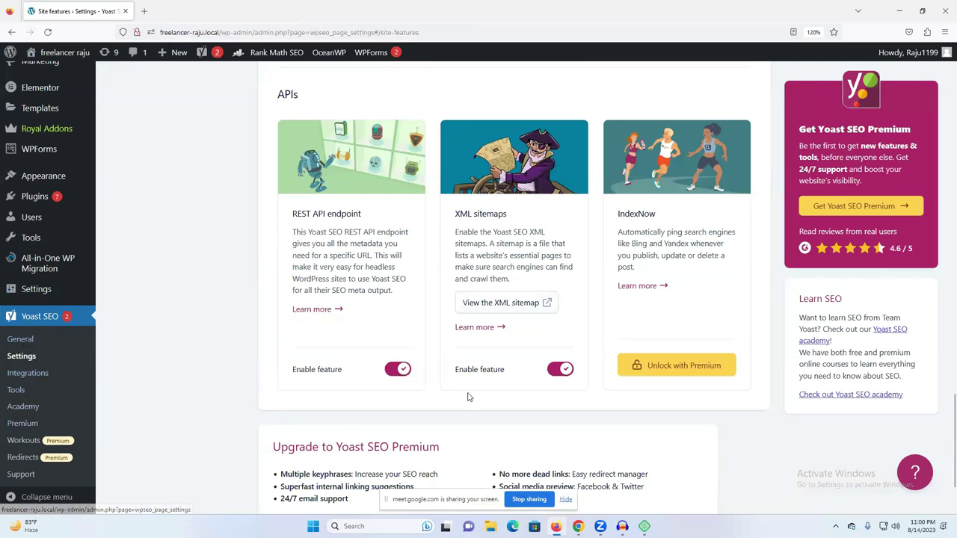
# Switch the XML sitemaps feature off and back on, and highlight the card's title.
pyautogui.click(561, 369)
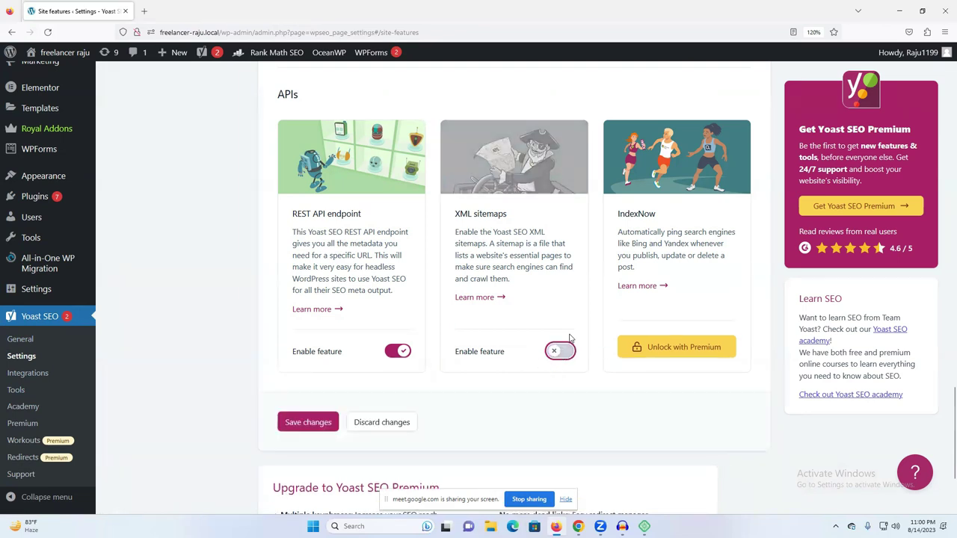
pyautogui.click(554, 353)
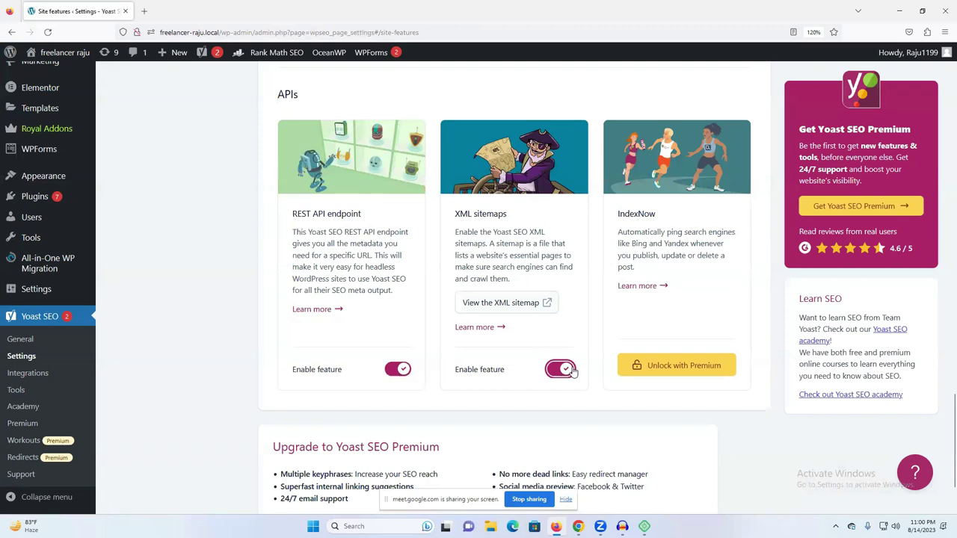
pyautogui.tripleClick(466, 218)
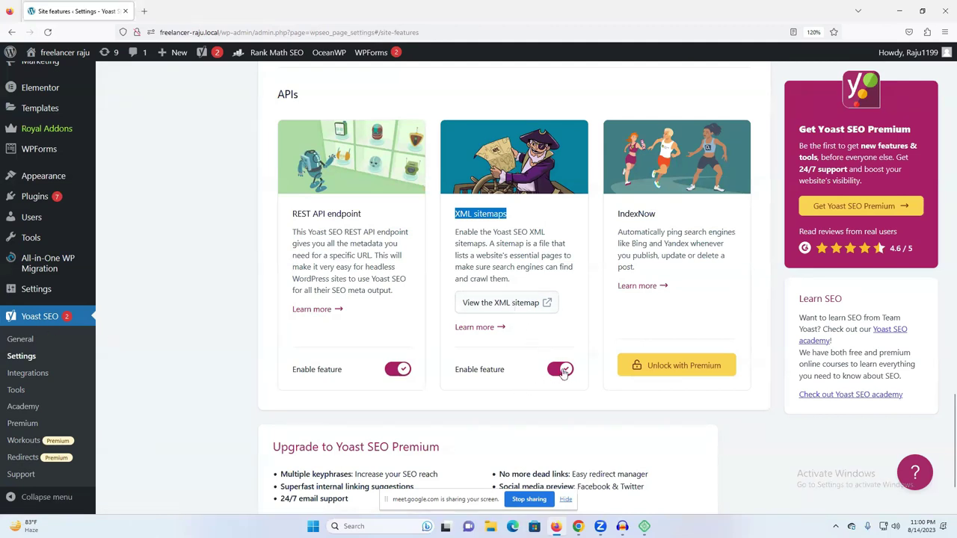
# View the XML sitemap from the XML sitemaps card, examine its listed sitemaps, and close it.
pyautogui.click(508, 304)
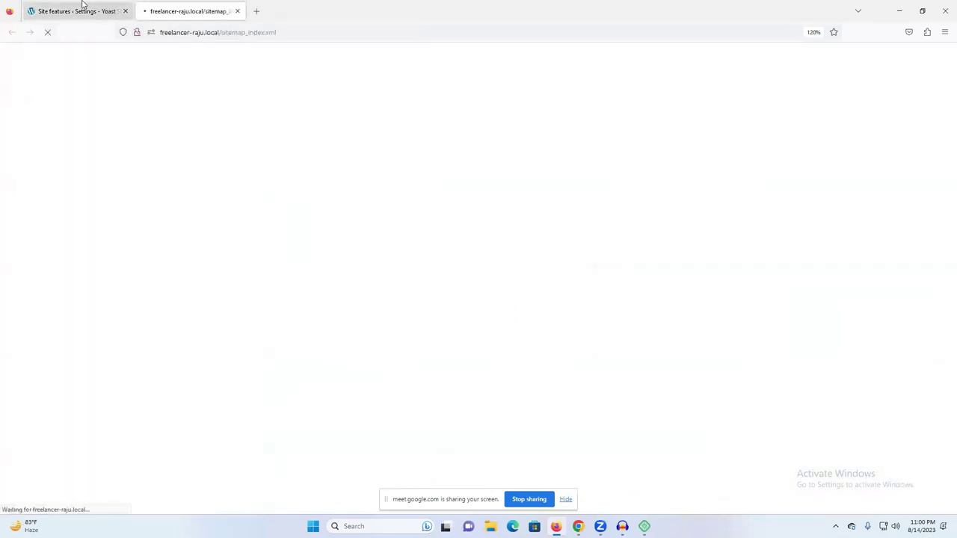
pyautogui.click(83, 3)
pyautogui.click(190, 6)
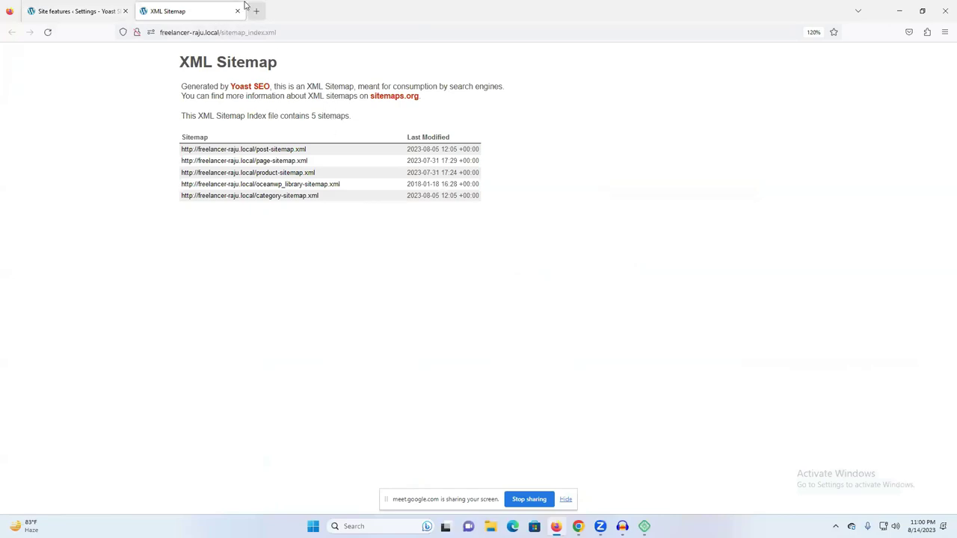
pyautogui.moveTo(506, 160); pyautogui.dragTo(164, 154)
pyautogui.click(142, 154)
pyautogui.click(238, 11)
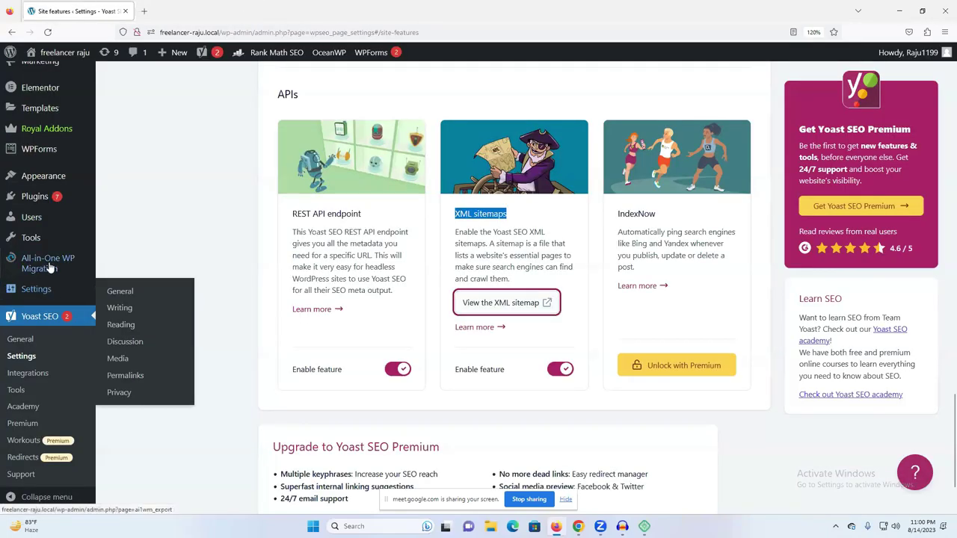
# Open the Sitemap Settings of Rank Math SEO and look through the General options.
pyautogui.scroll(-2, 62, 396)
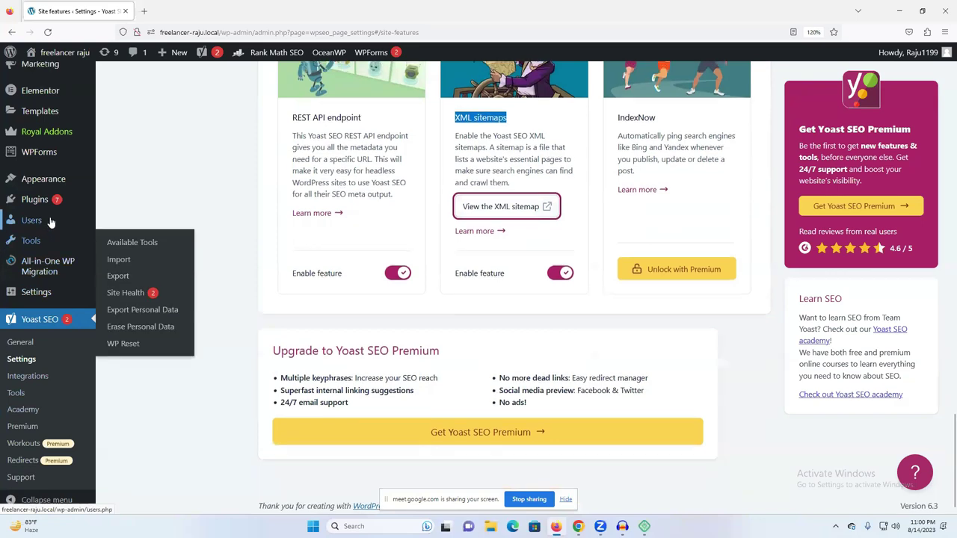
pyautogui.scroll(3, 49, 217)
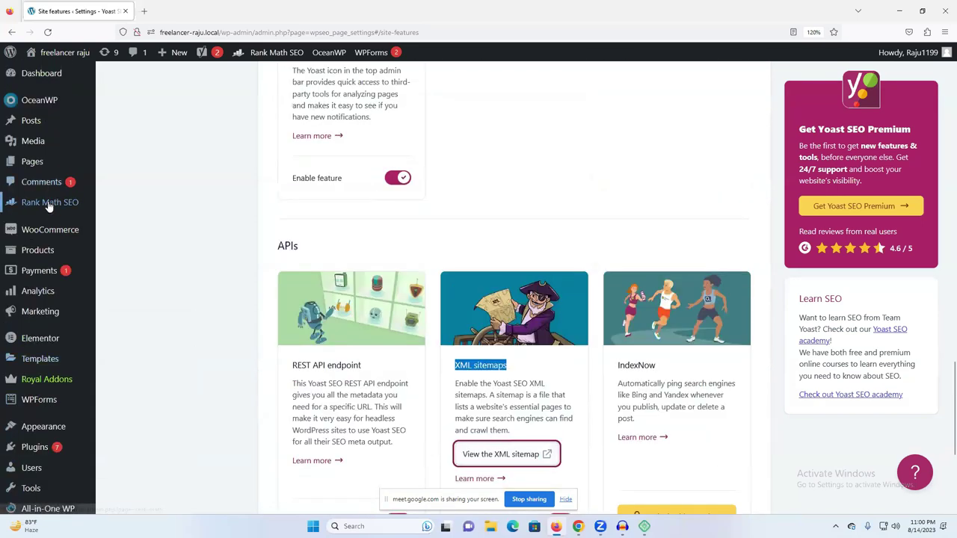
pyautogui.moveTo(49, 207)
pyautogui.click(138, 278)
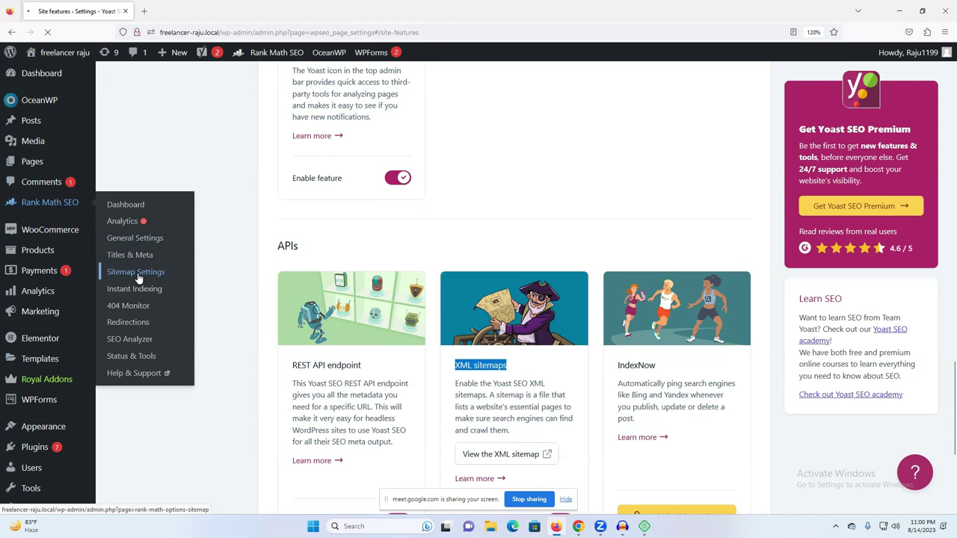
pyautogui.scroll(-3, 408, 346)
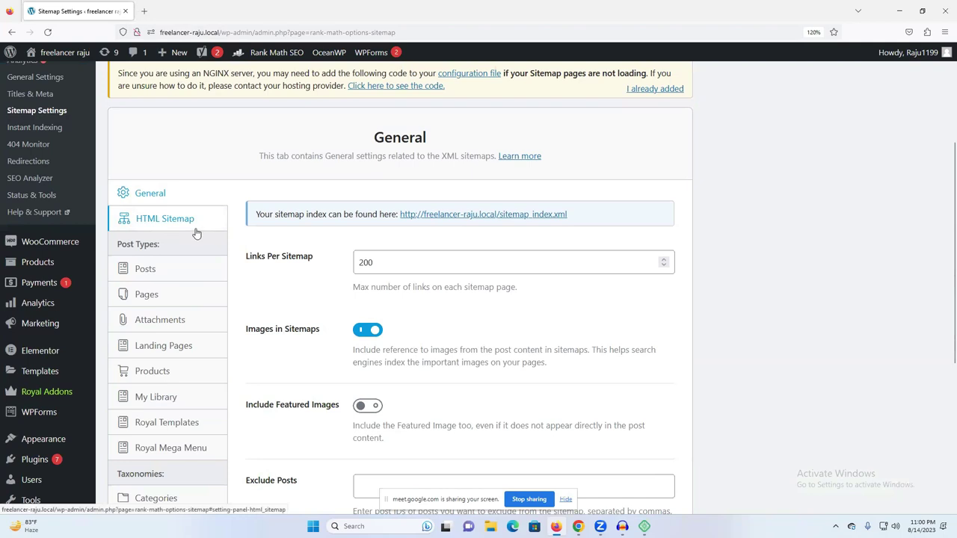
pyautogui.scroll(-3, 522, 301)
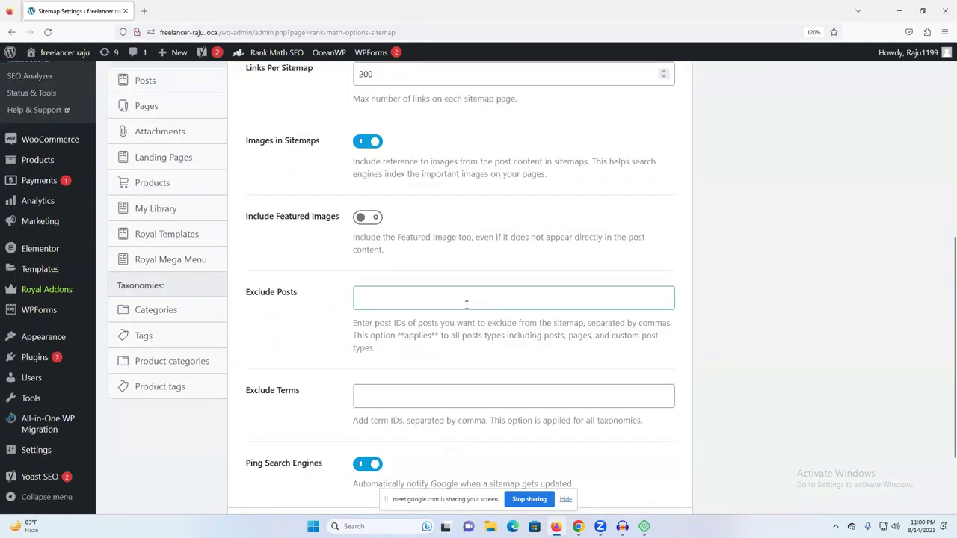
pyautogui.scroll(-2, 466, 301)
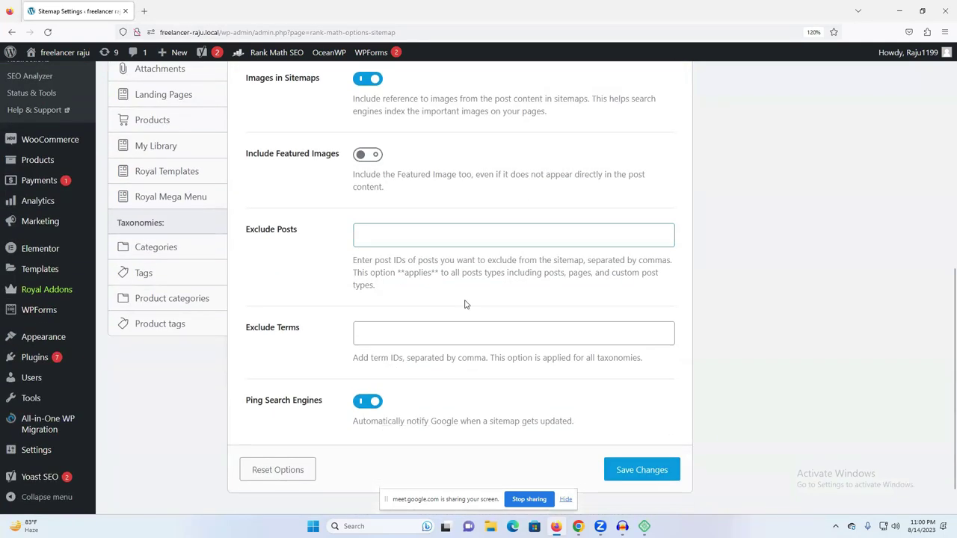
pyautogui.scroll(3, 465, 300)
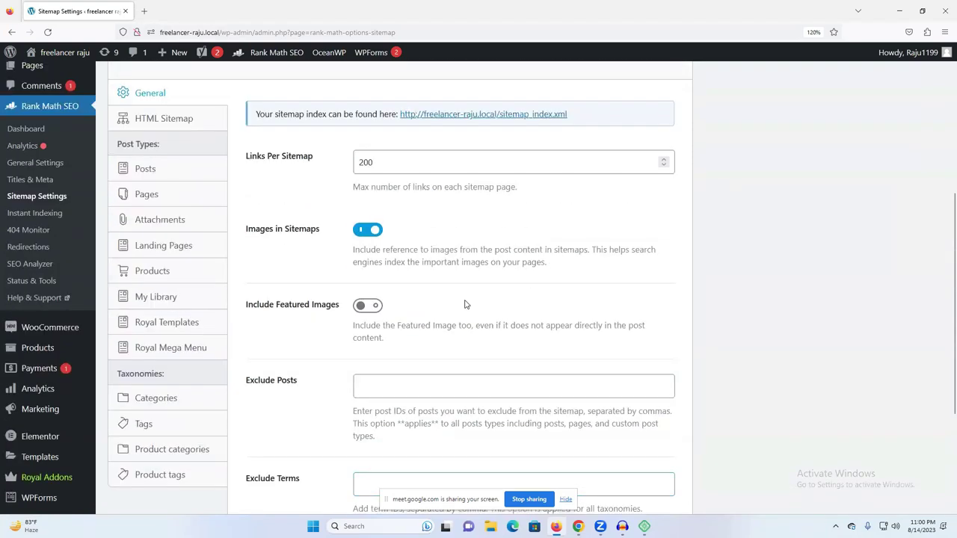
# Highlight the Links Per Sitemap value, open the sitemap index link, and return to the Sitemap Settings.
pyautogui.doubleClick(389, 163)
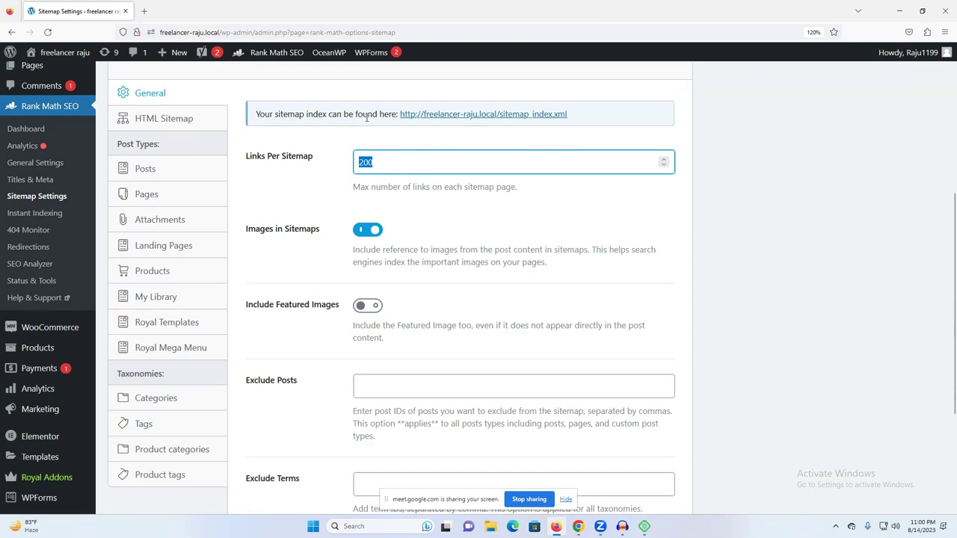
pyautogui.click(463, 116)
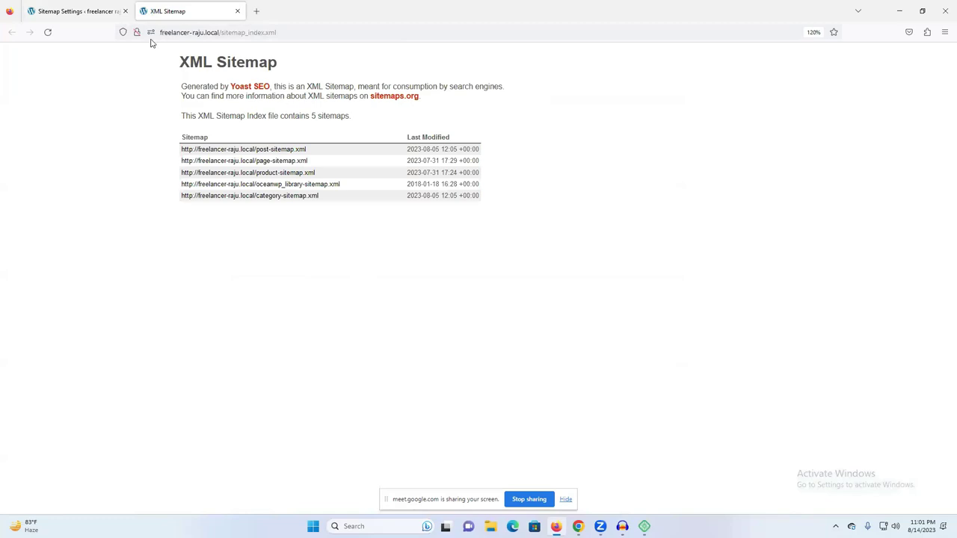
pyautogui.click(87, 11)
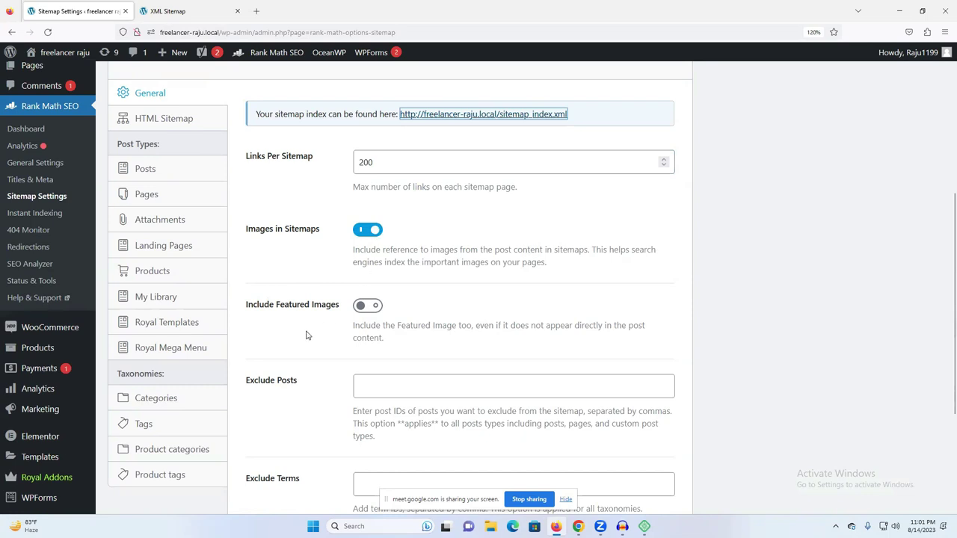
# Review the remaining General sitemap options and highlight the line giving the sitemap index address.
pyautogui.scroll(-5, 385, 286)
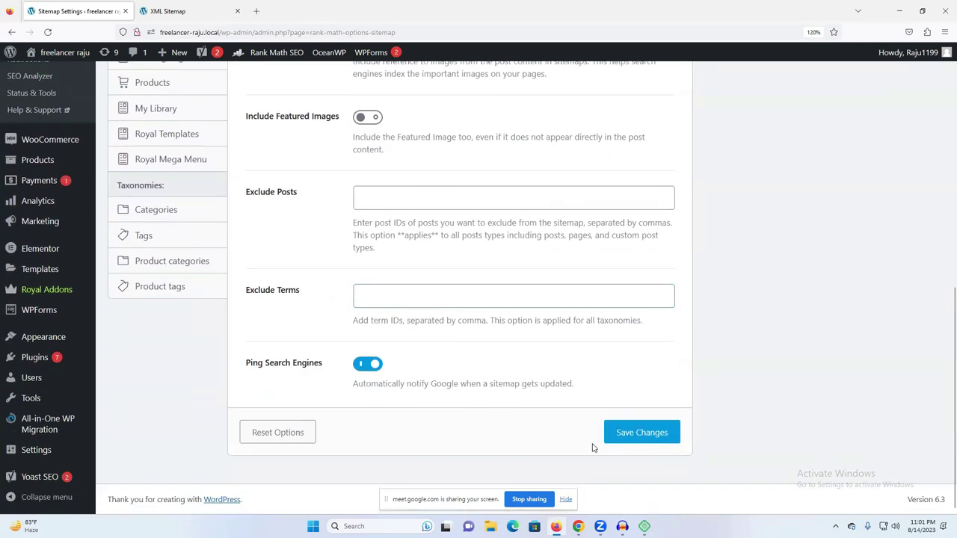
pyautogui.scroll(5, 609, 439)
pyautogui.scroll(5, 410, 391)
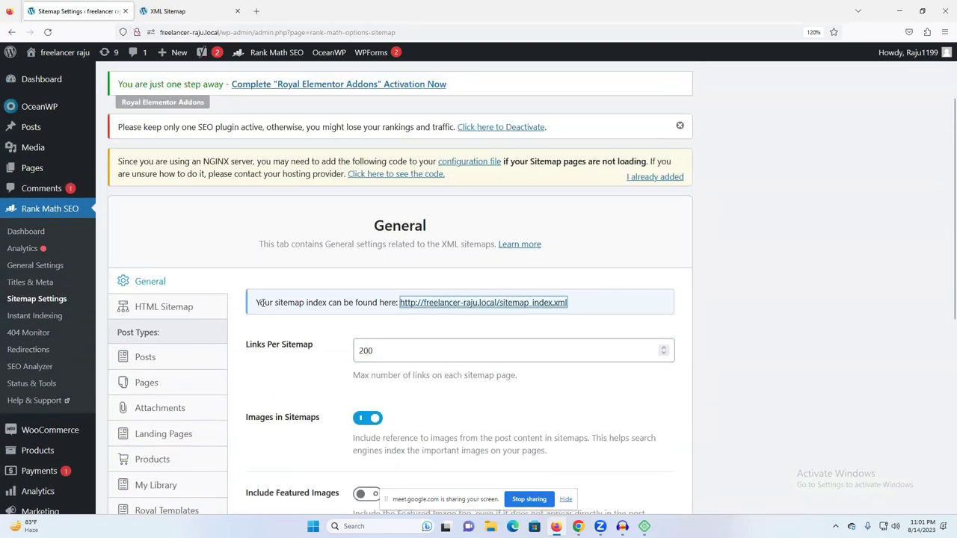
pyautogui.tripleClick(268, 305)
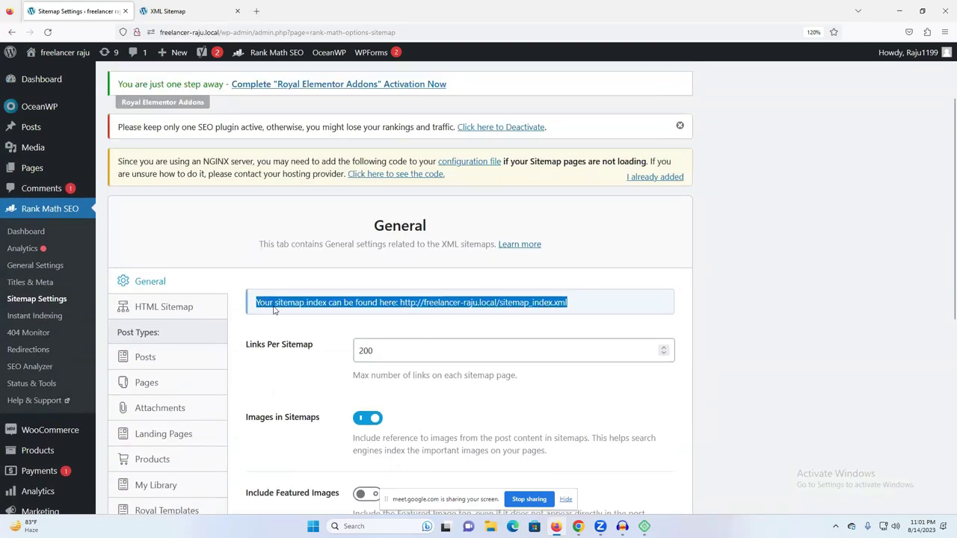
pyautogui.click(610, 304)
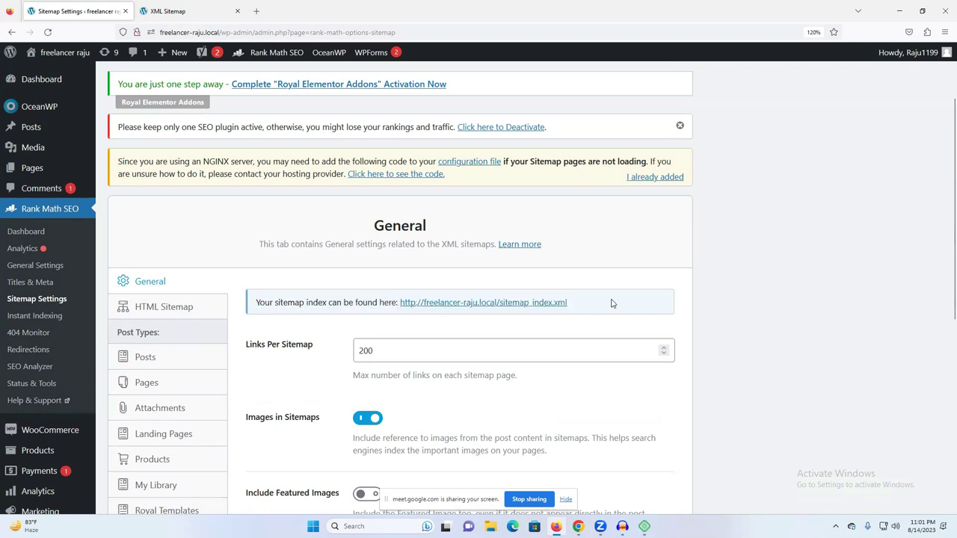
# Open the sitemap index link again, compare the two XML Sitemap pages, and highlight the listed sitemaps.
pyautogui.click(551, 305)
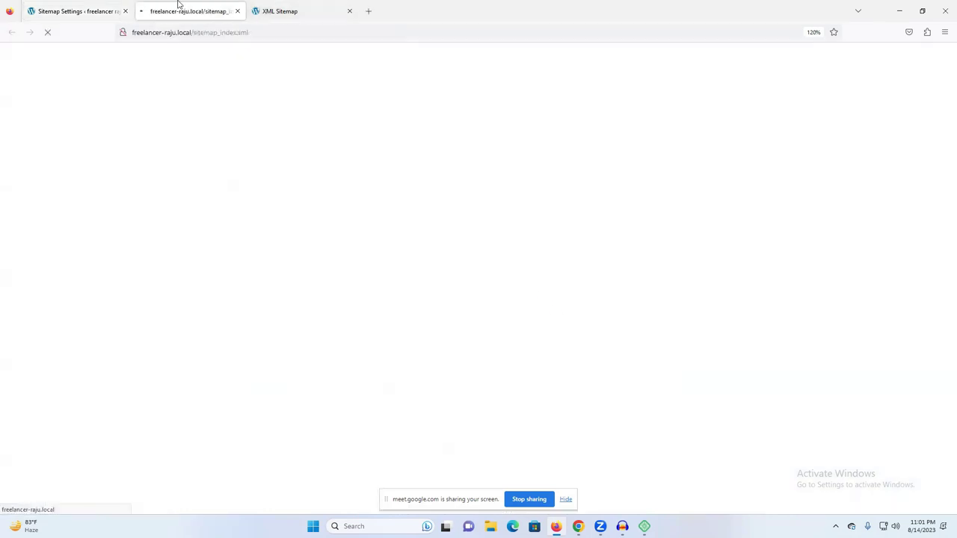
pyautogui.click(314, 5)
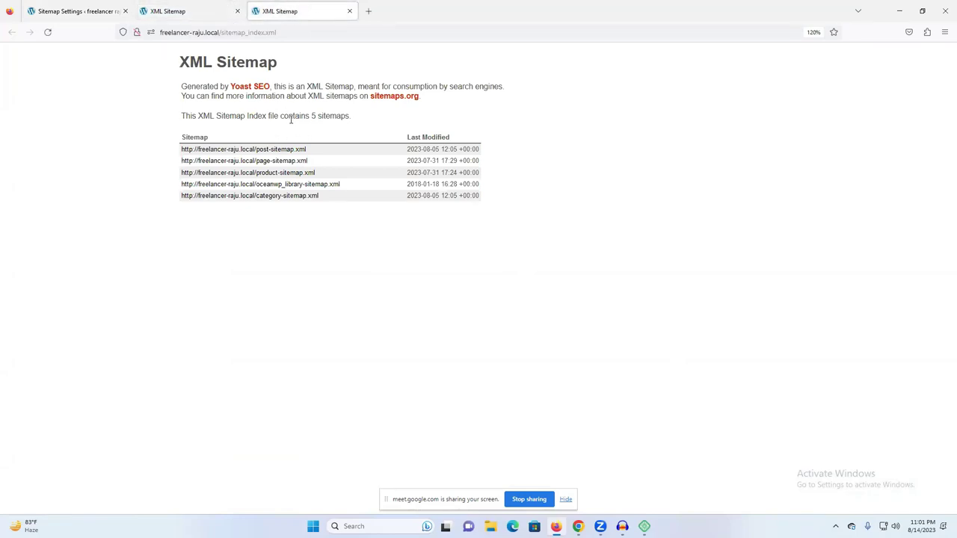
pyautogui.tripleClick(291, 120)
pyautogui.click(216, 8)
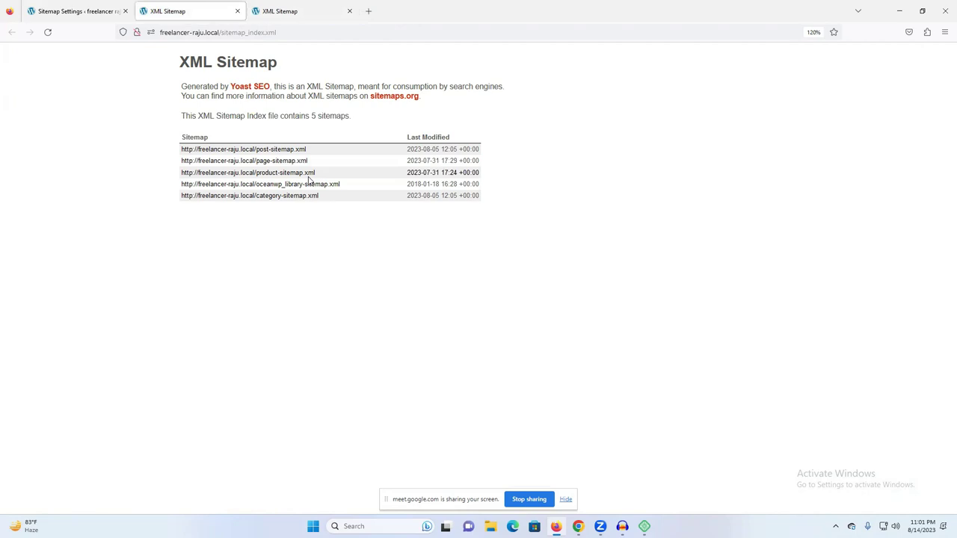
pyautogui.moveTo(487, 152); pyautogui.dragTo(397, 214)
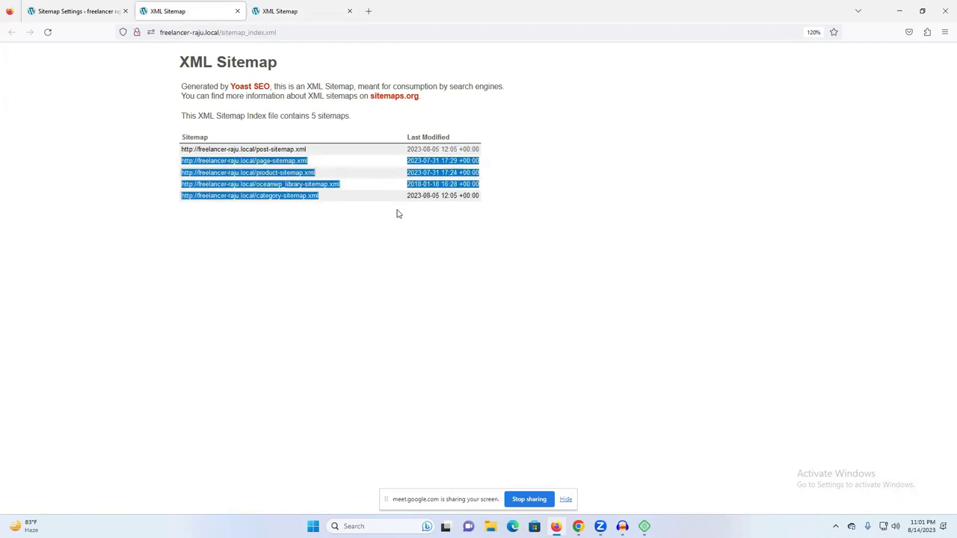
# Compare the sitemap index entries listed in the two XML Sitemap tabs.
pyautogui.click(408, 268)
pyautogui.moveTo(506, 216); pyautogui.dragTo(214, 6)
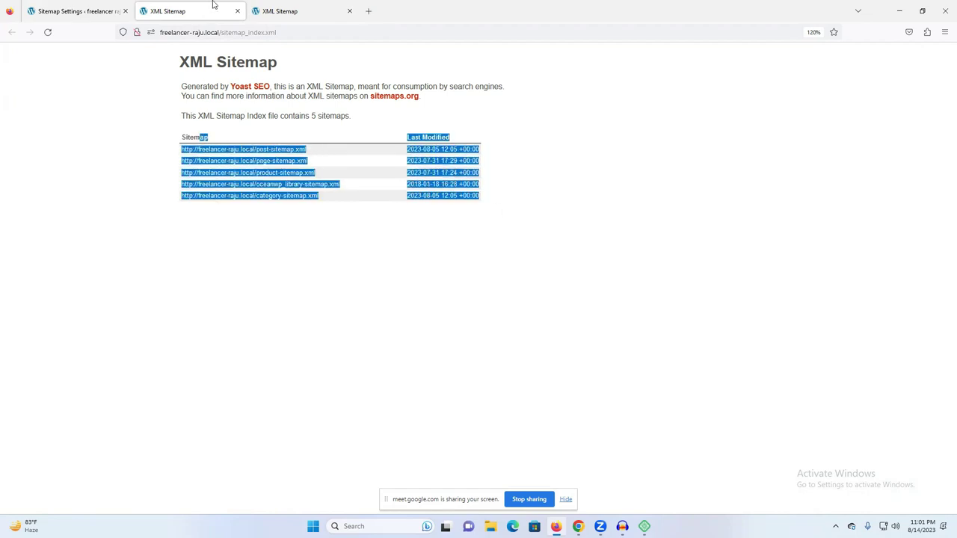
pyautogui.click(322, 7)
pyautogui.moveTo(511, 258); pyautogui.dragTo(211, 136)
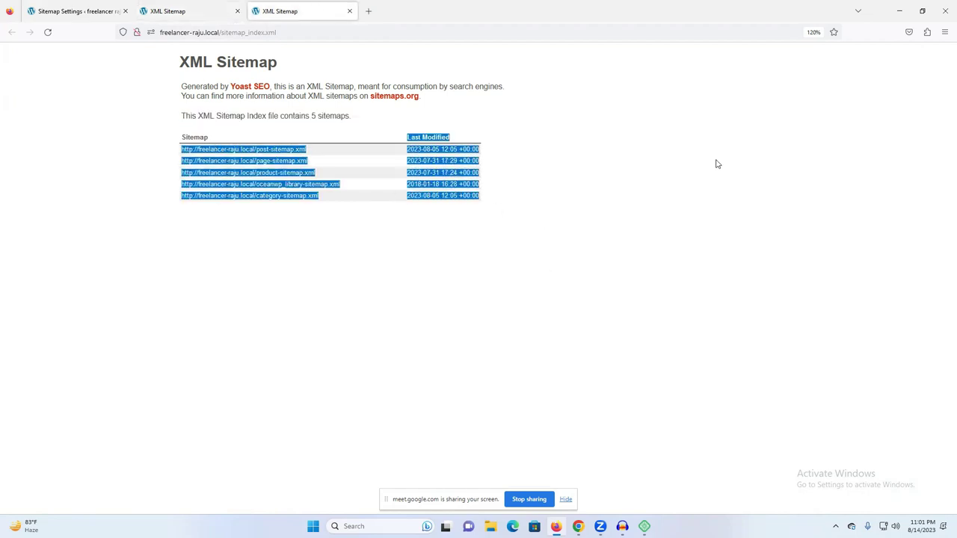
pyautogui.click(712, 161)
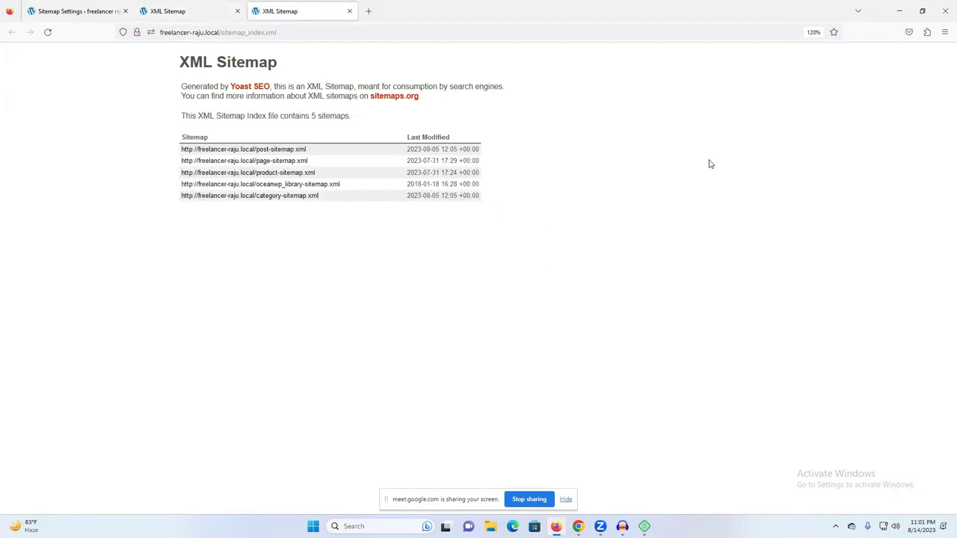
pyautogui.click(196, 11)
pyautogui.click(565, 203)
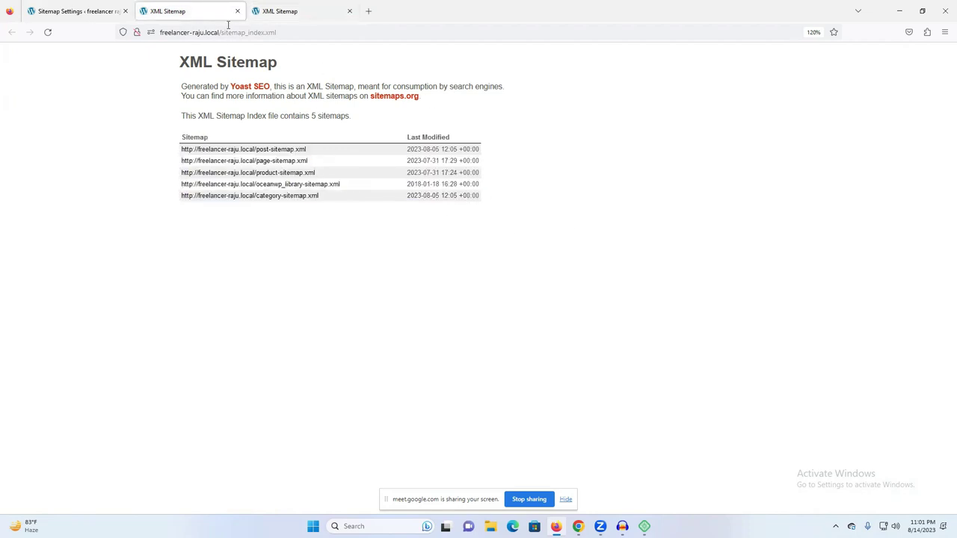
pyautogui.click(295, 12)
# Close the Sitemap Settings tab, both XML Sitemap tabs and the onubad tv WordPress login tab in Chrome.
pyautogui.click(58, 12)
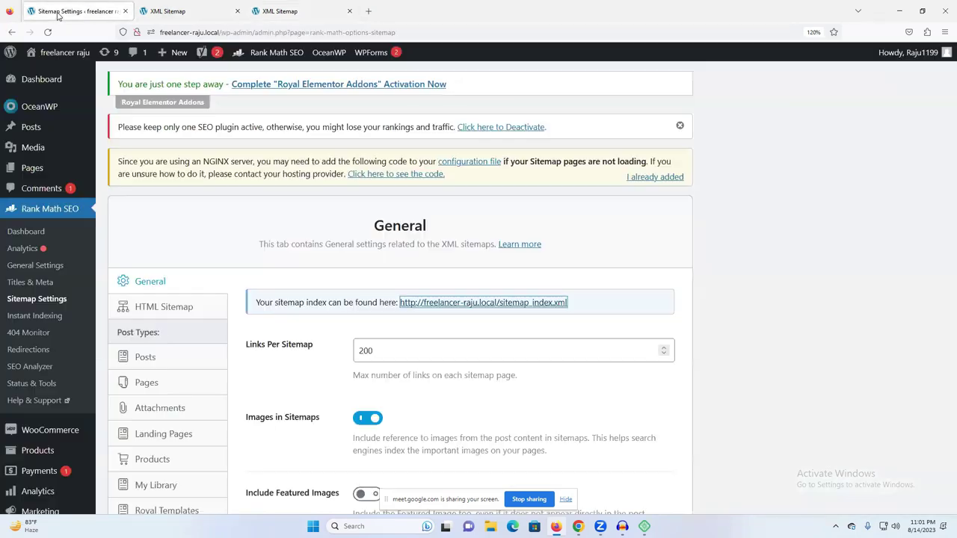
pyautogui.click(125, 11)
pyautogui.click(126, 12)
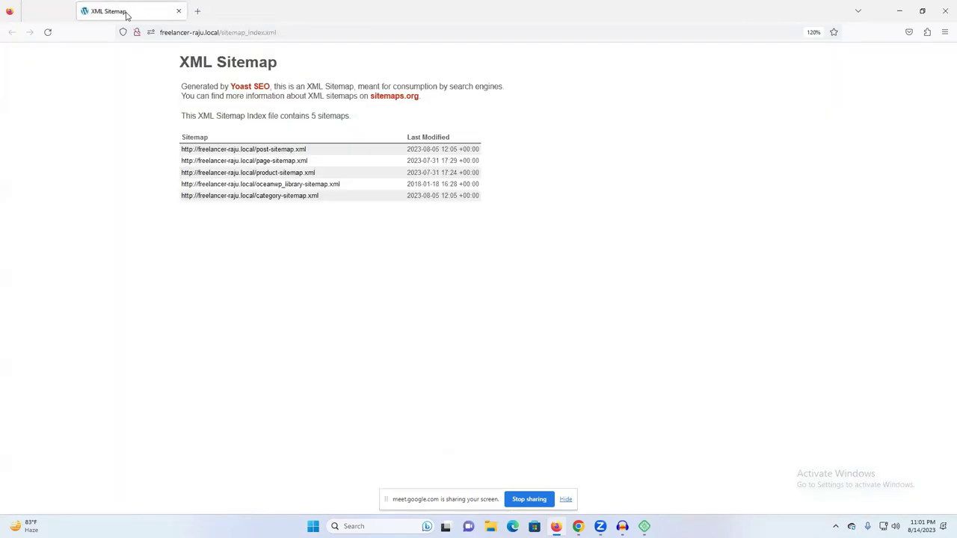
pyautogui.click(124, 12)
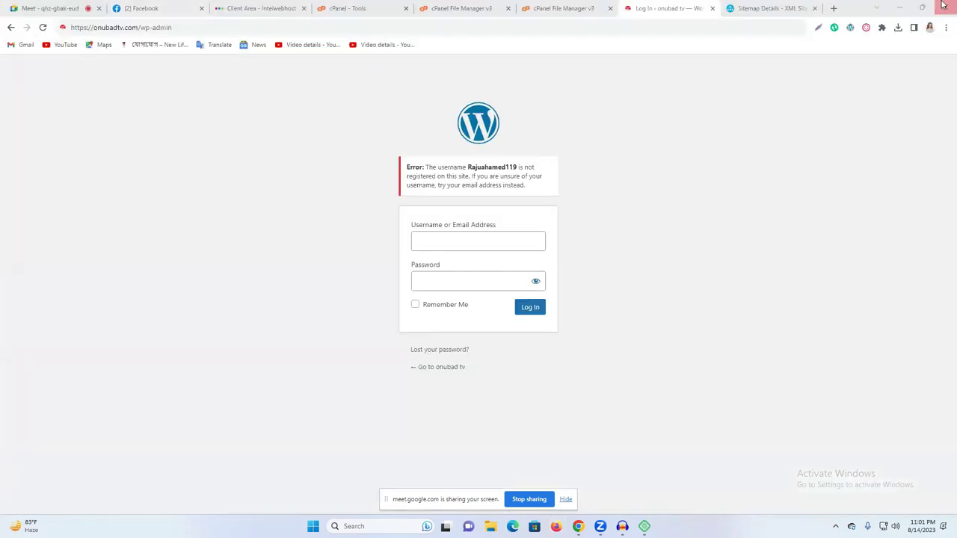
pyautogui.click(712, 8)
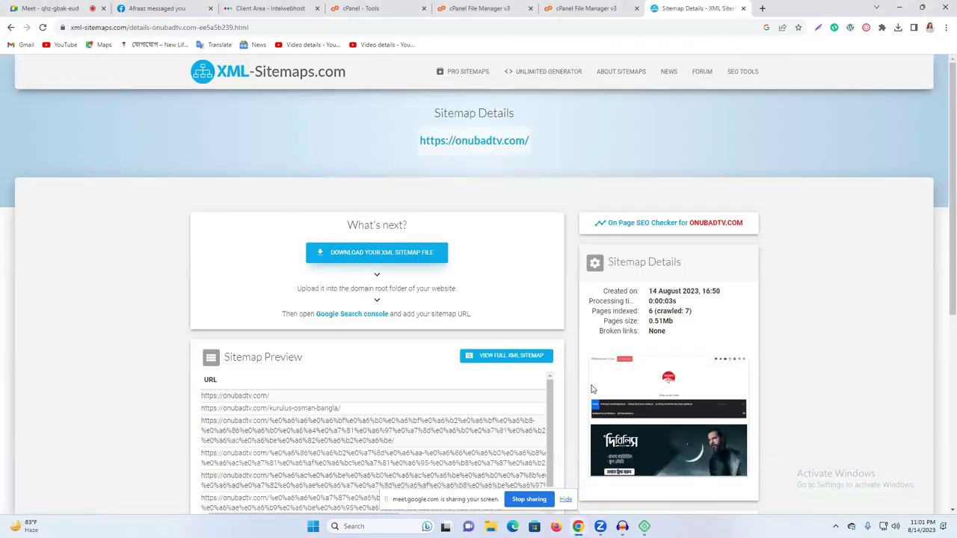
# Open the WordPress admin dashboard of the running site from Local in Firefox, and return to Chrome.
pyautogui.click(555, 526)
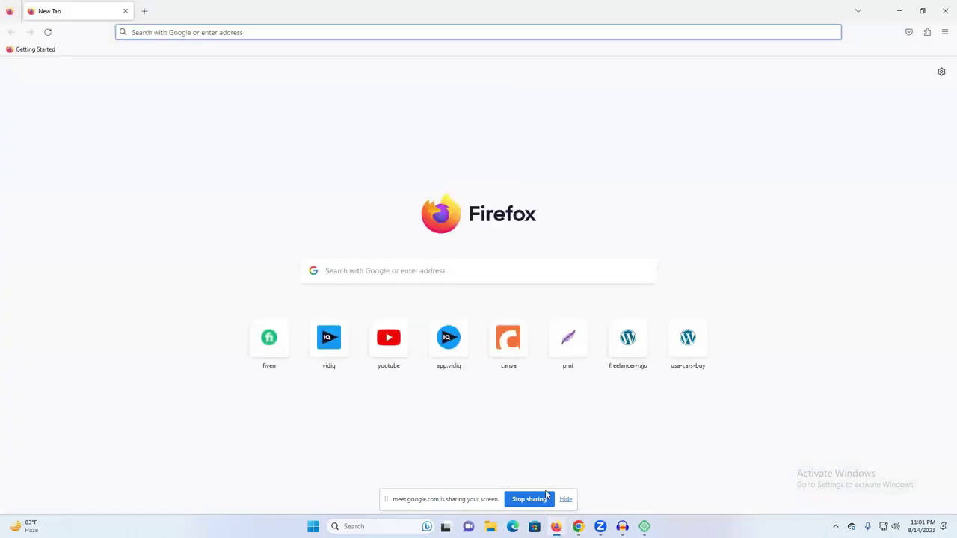
pyautogui.click(645, 526)
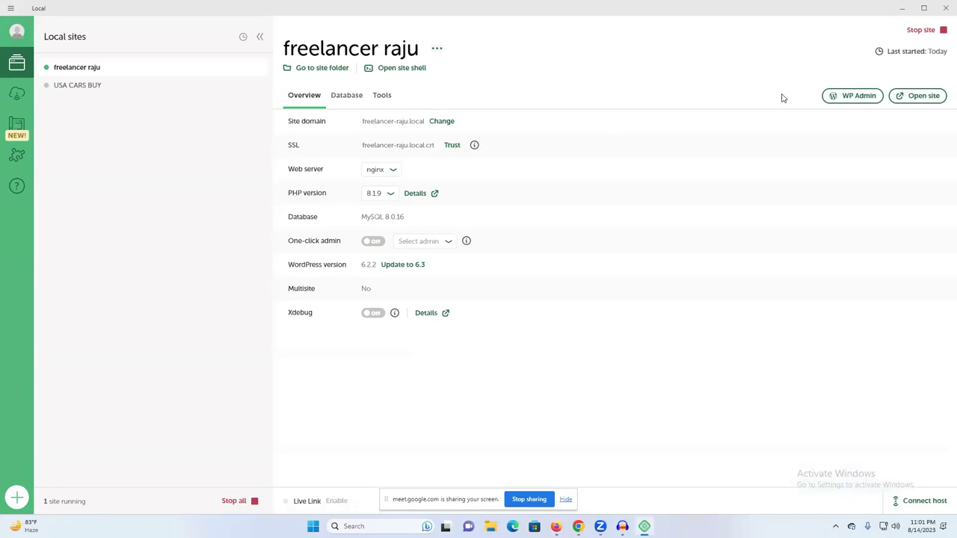
pyautogui.click(858, 94)
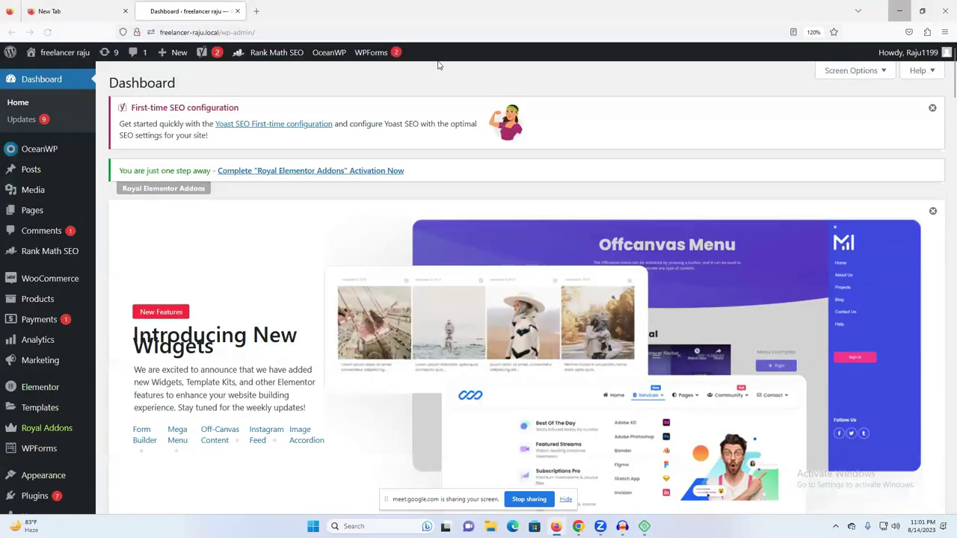
pyautogui.click(901, 11)
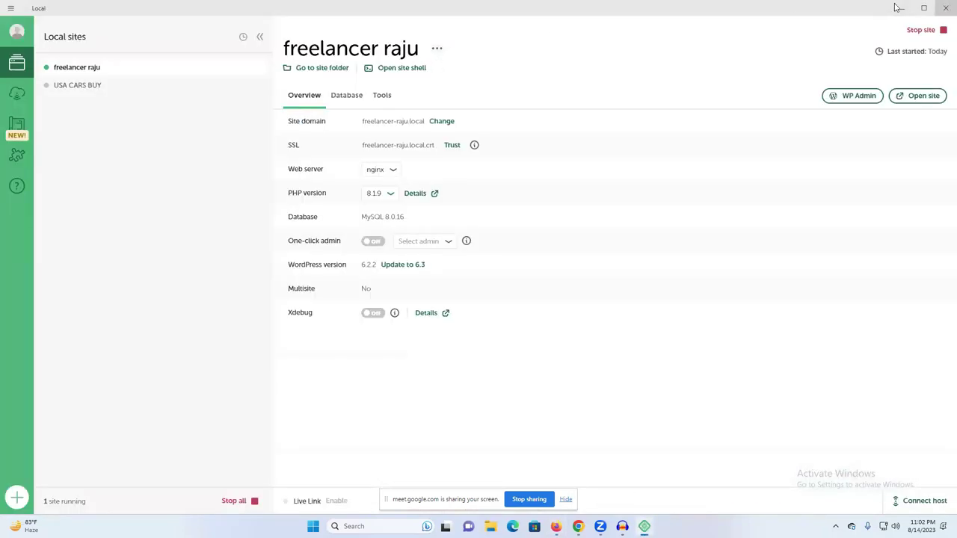
pyautogui.hotkey('alt', 'Tab')
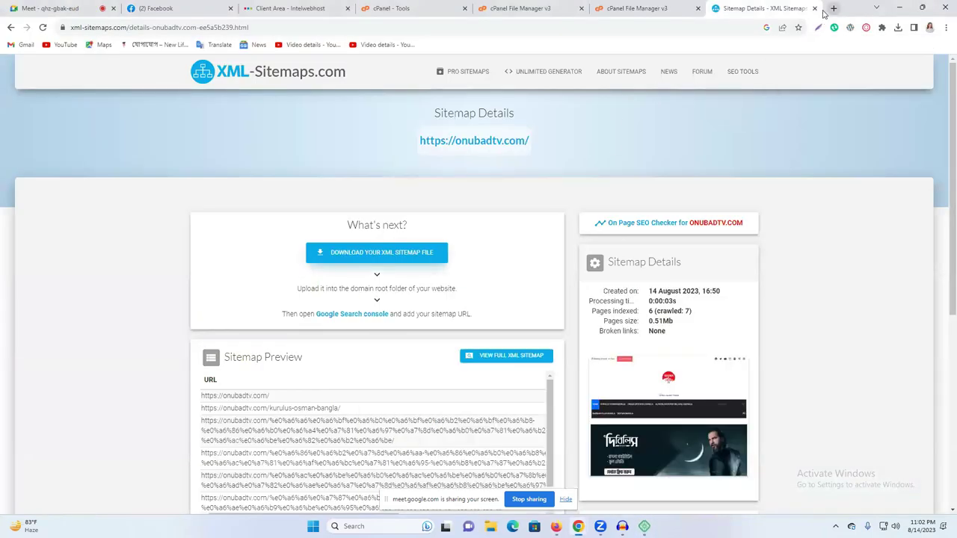
# Close the XML-Sitemaps details page and open analytics.google.com in a new browser tab.
pyautogui.click(816, 9)
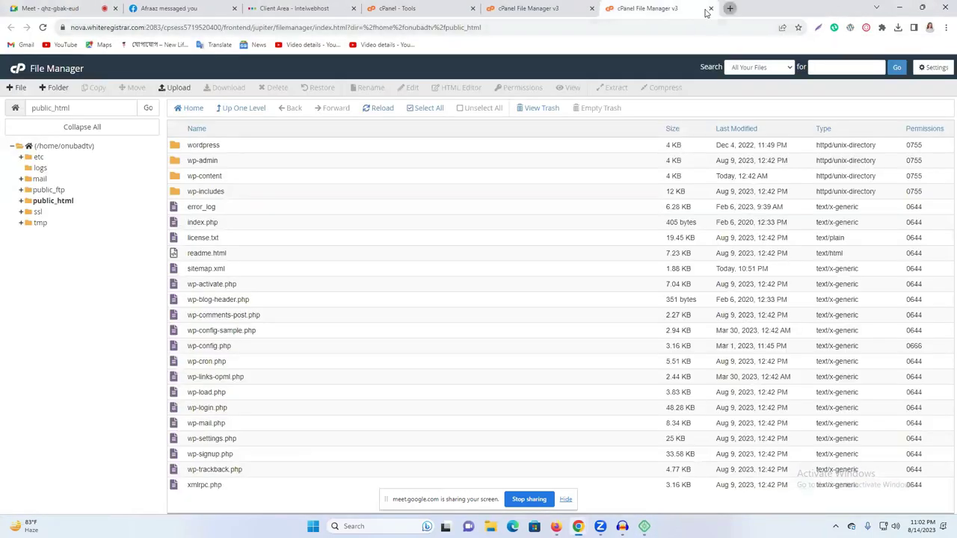
pyautogui.click(714, 9)
pyautogui.click(581, 23)
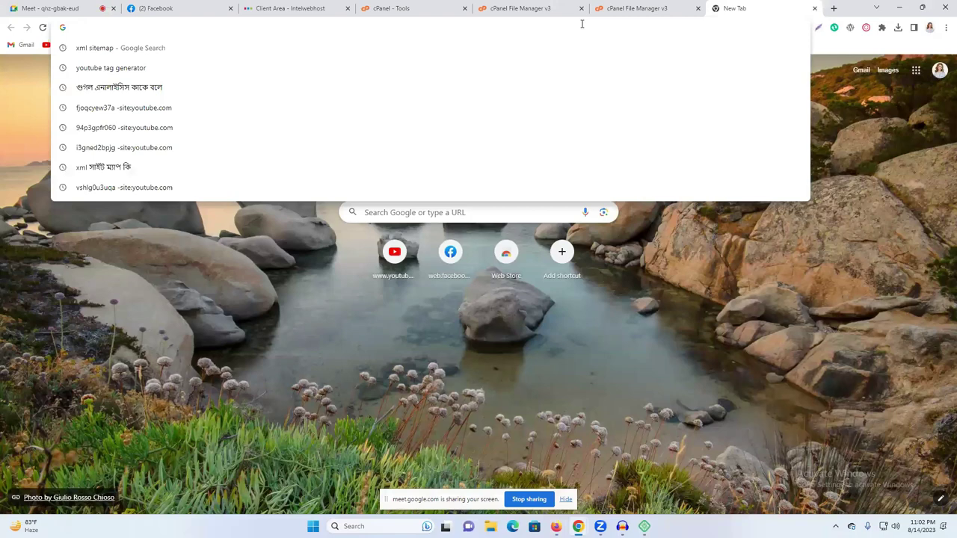
pyautogui.write('goo')
pyautogui.press('BackSpace')
pyautogui.press('BackSpace')
pyautogui.press('BackSpace')
pyautogui.press('BackSpace')
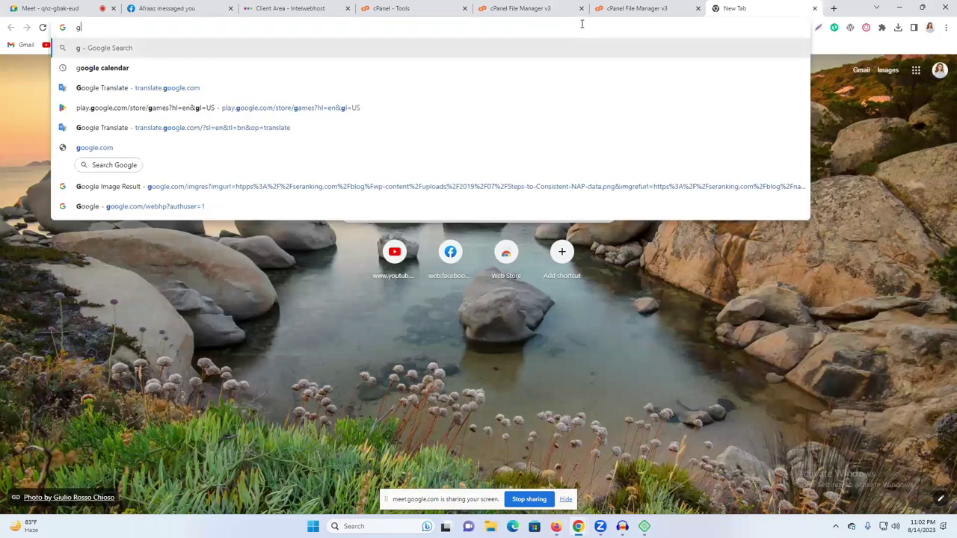
pyautogui.write('an')
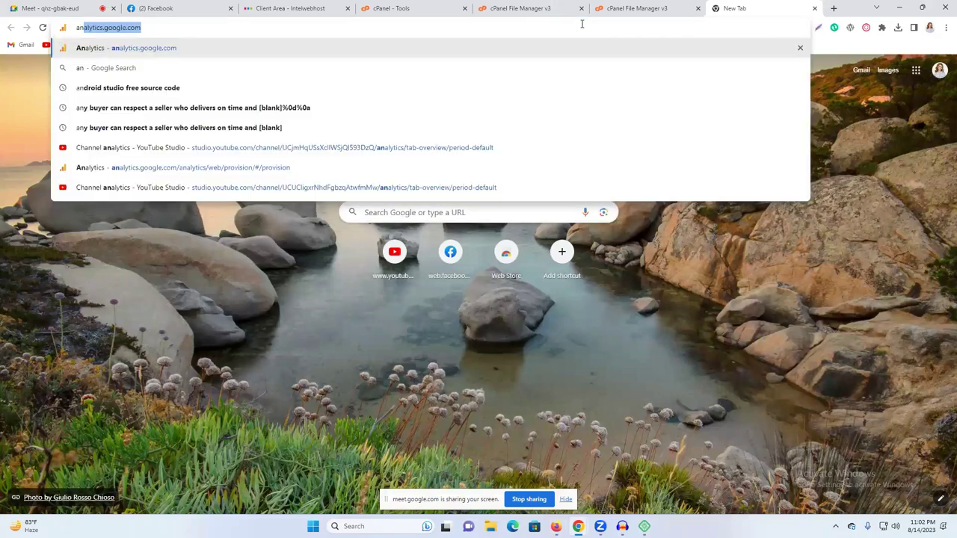
pyautogui.press('Return')
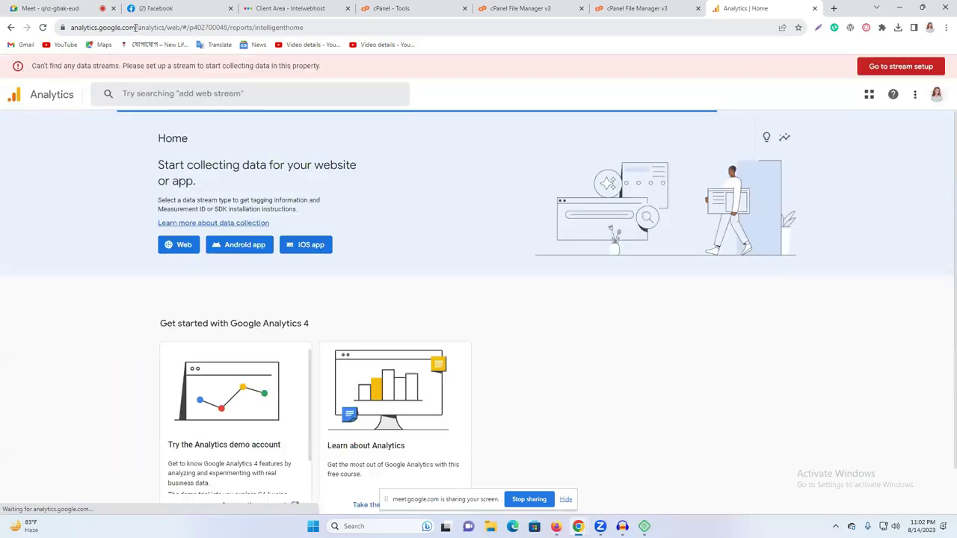
pyautogui.moveTo(136, 28); pyautogui.dragTo(66, 28)
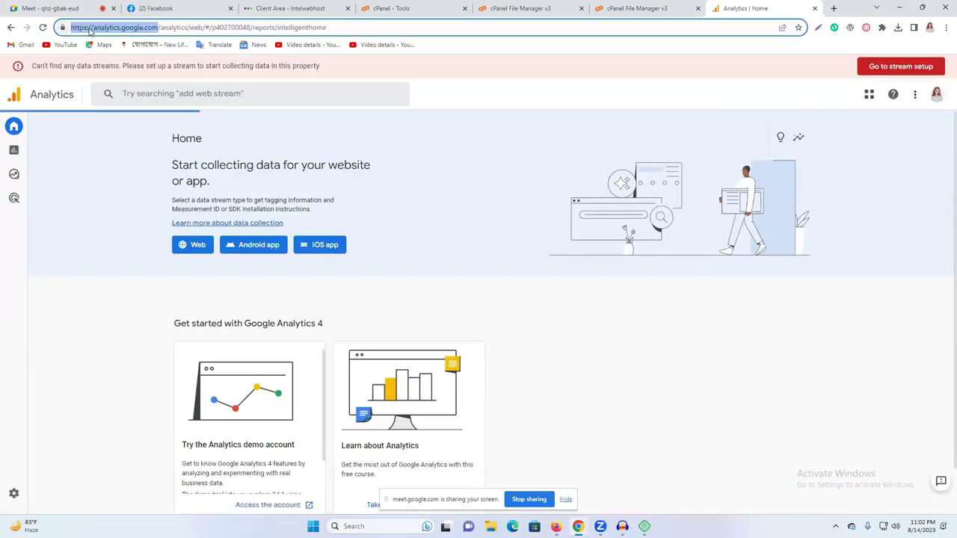
pyautogui.click(156, 8)
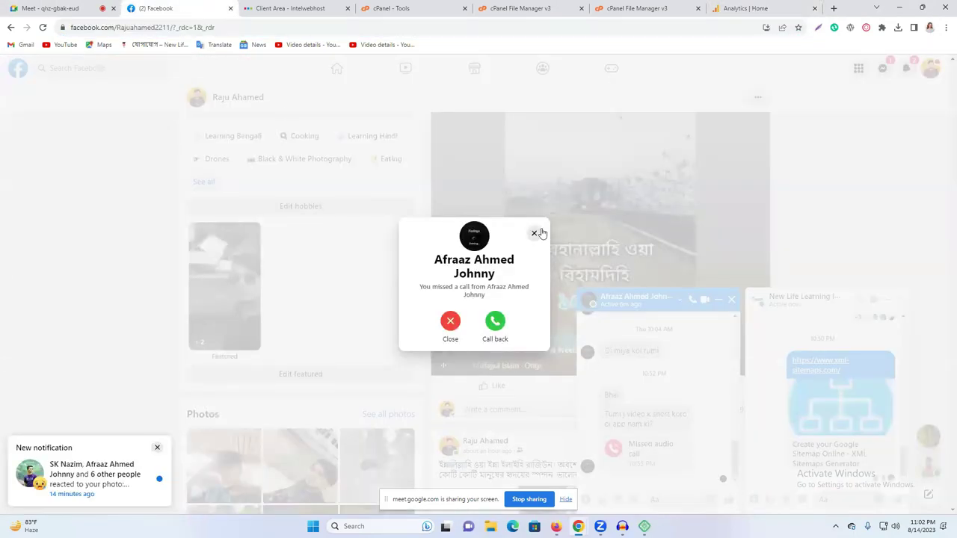
pyautogui.click(441, 322)
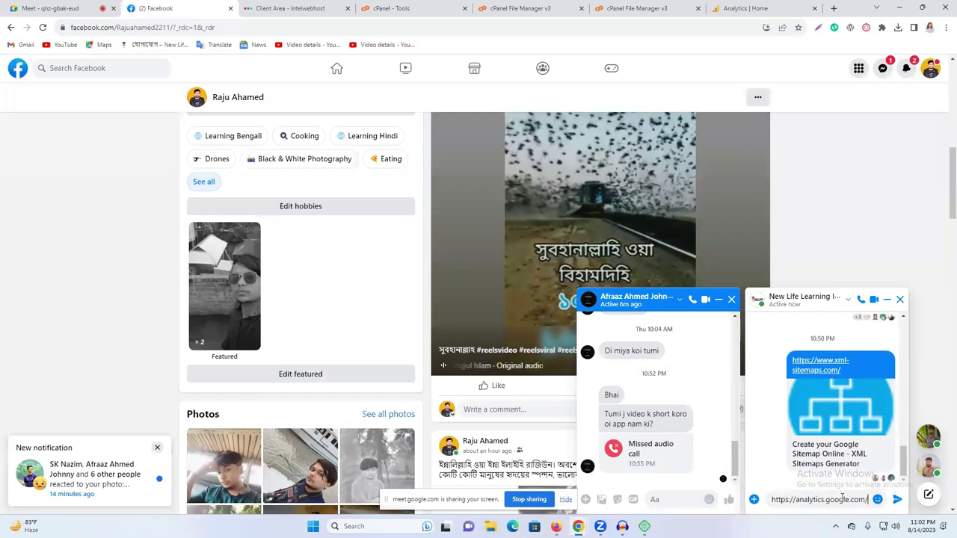
pyautogui.click(753, 8)
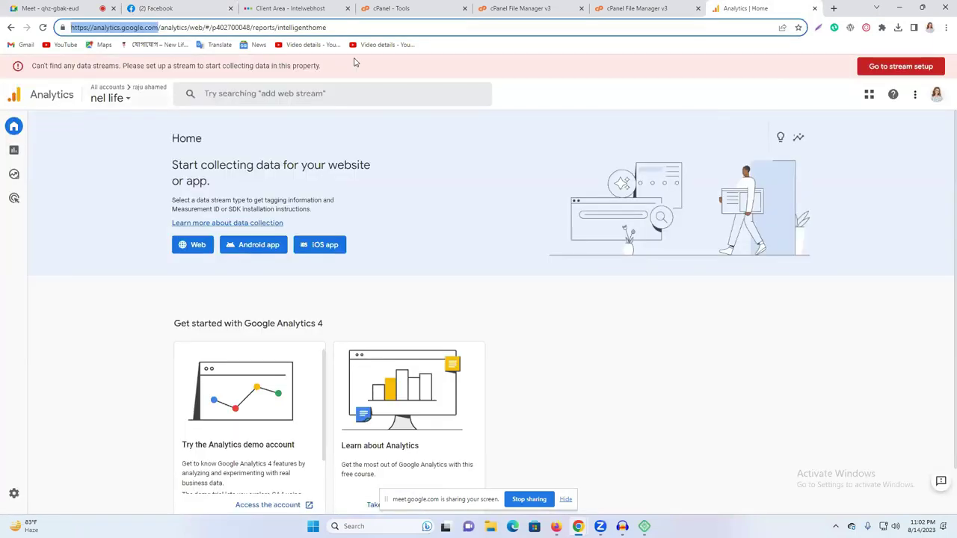
# Switch Google Analytics to the second alternative Google account in the list and close the cPanel and File Manager tabs.
pyautogui.click(937, 94)
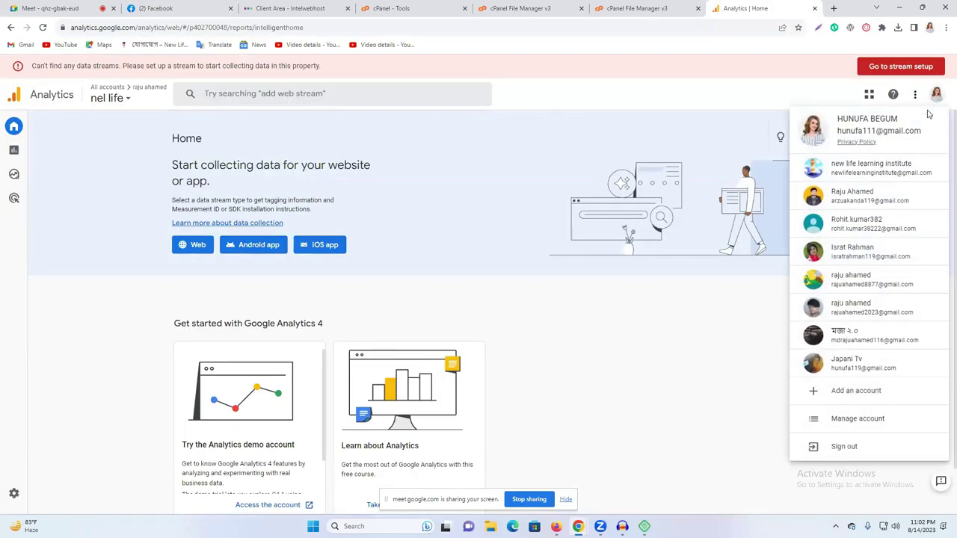
pyautogui.click(898, 197)
pyautogui.click(698, 8)
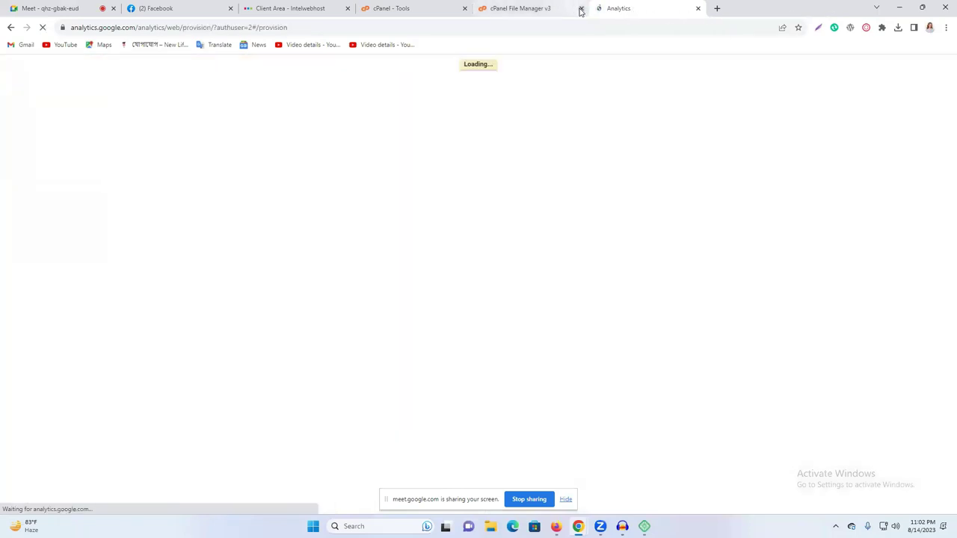
pyautogui.click(581, 9)
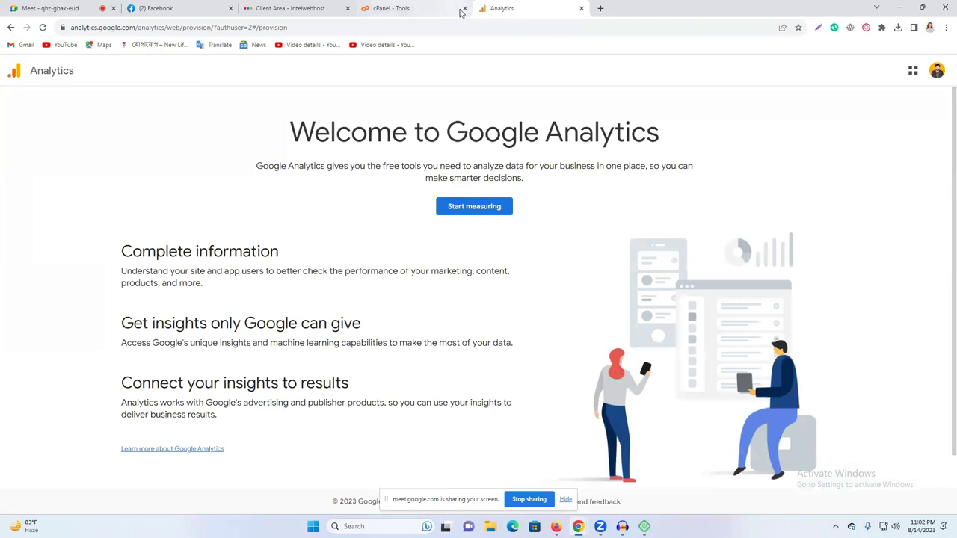
pyautogui.click(465, 9)
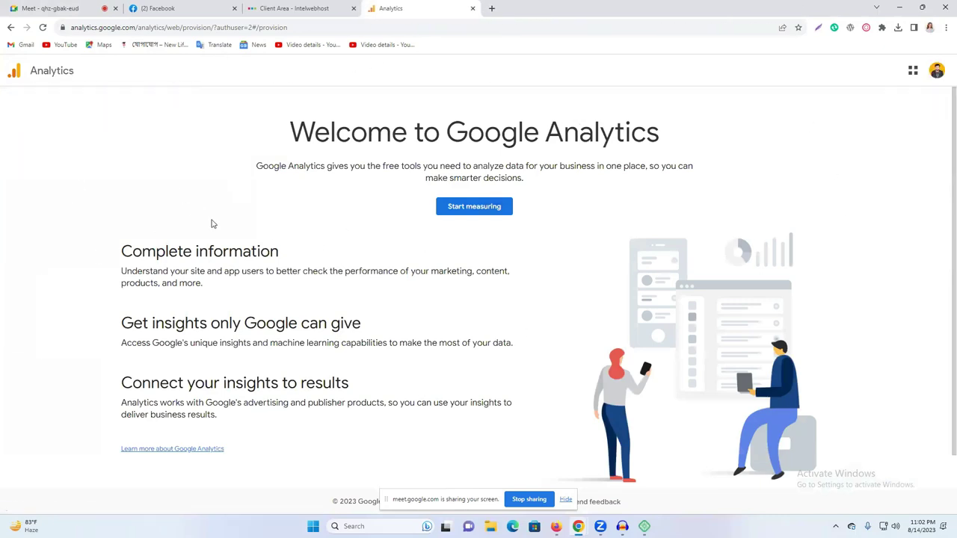
# Start measuring in Analytics, fill in the account name with the owner's name, enable Google products & services data sharing, and proceed to property creation.
pyautogui.click(459, 211)
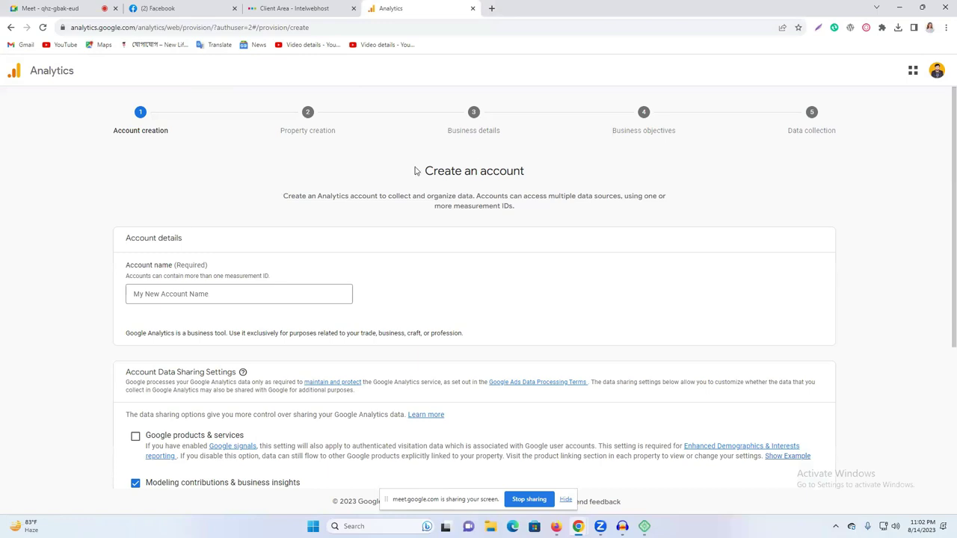
pyautogui.click(196, 293)
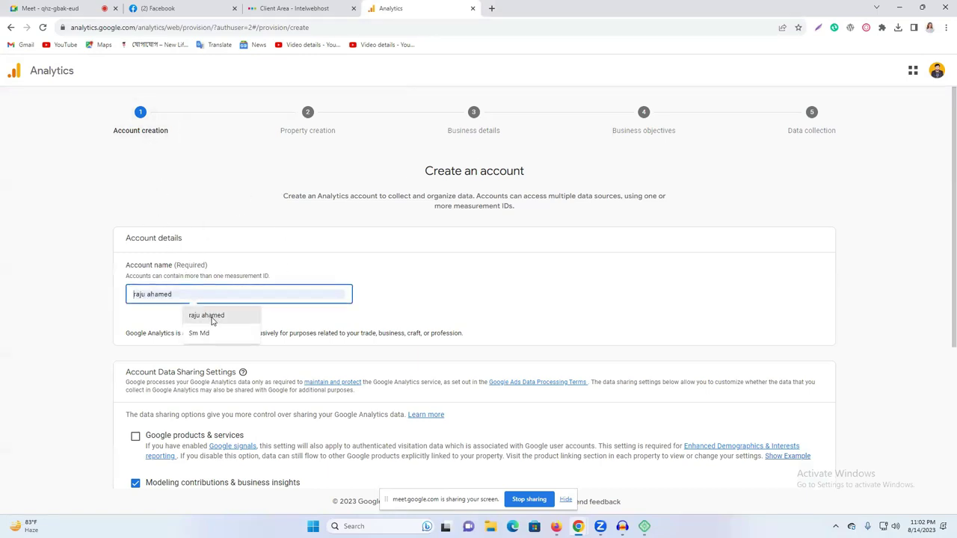
pyautogui.click(211, 320)
pyautogui.scroll(-2, 486, 324)
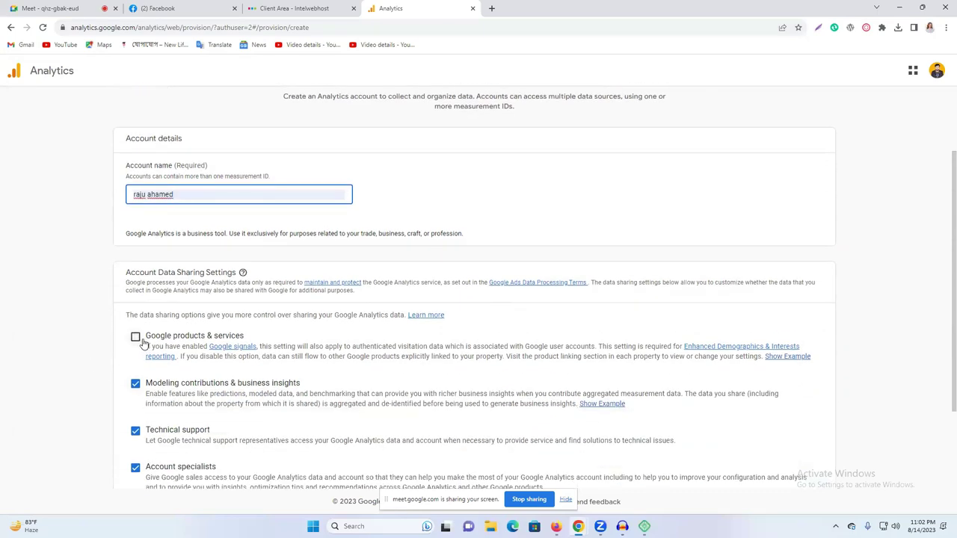
pyautogui.click(135, 337)
pyautogui.scroll(-2, 316, 317)
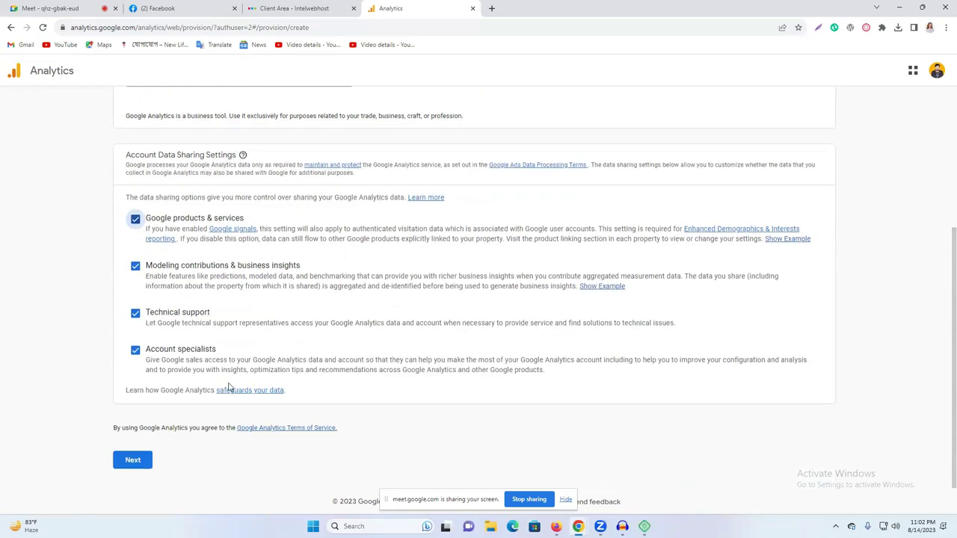
pyautogui.click(143, 464)
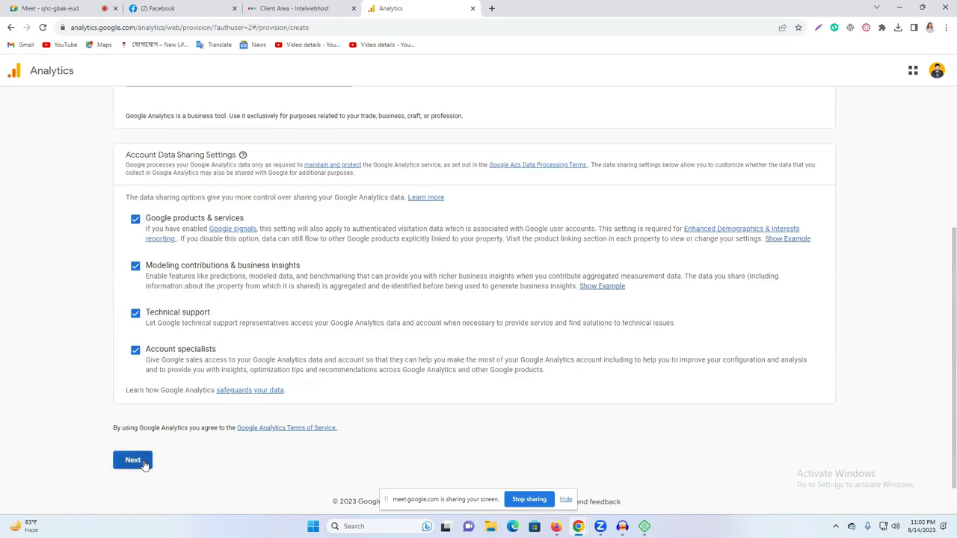
# Copy the local site's domain from the WordPress dashboard address in Firefox and return to the Analytics property form in Chrome.
pyautogui.click(397, 284)
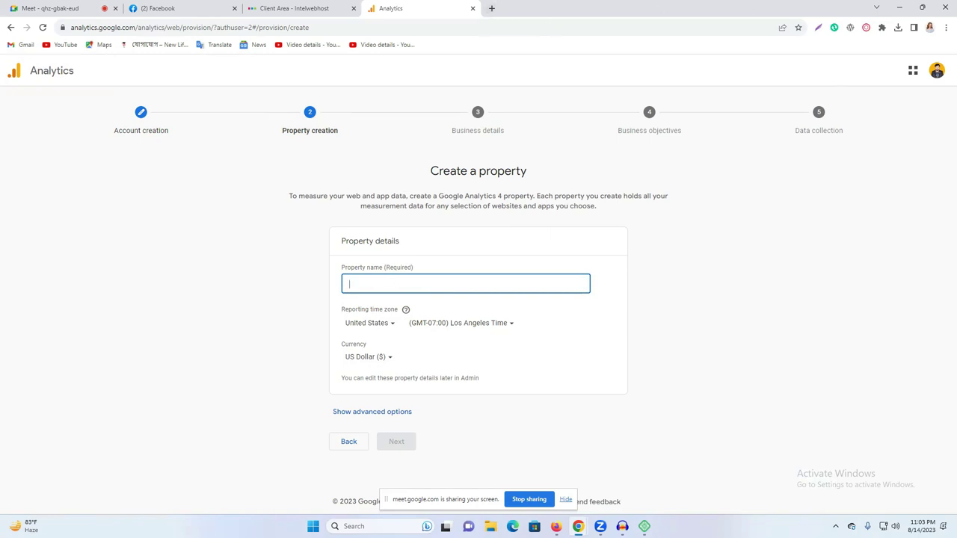
pyautogui.click(555, 526)
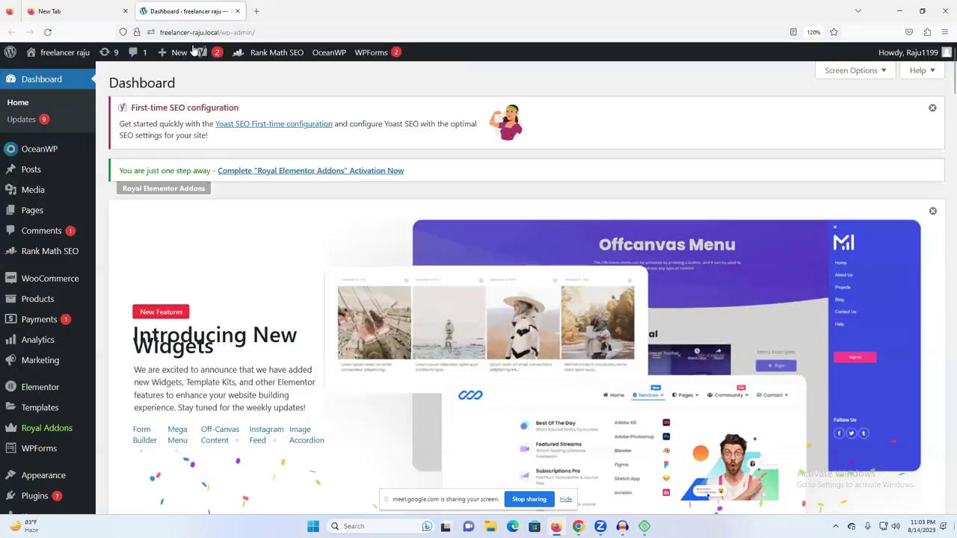
pyautogui.moveTo(221, 32); pyautogui.dragTo(149, 32)
pyautogui.hotkey('ctrl', 'c')
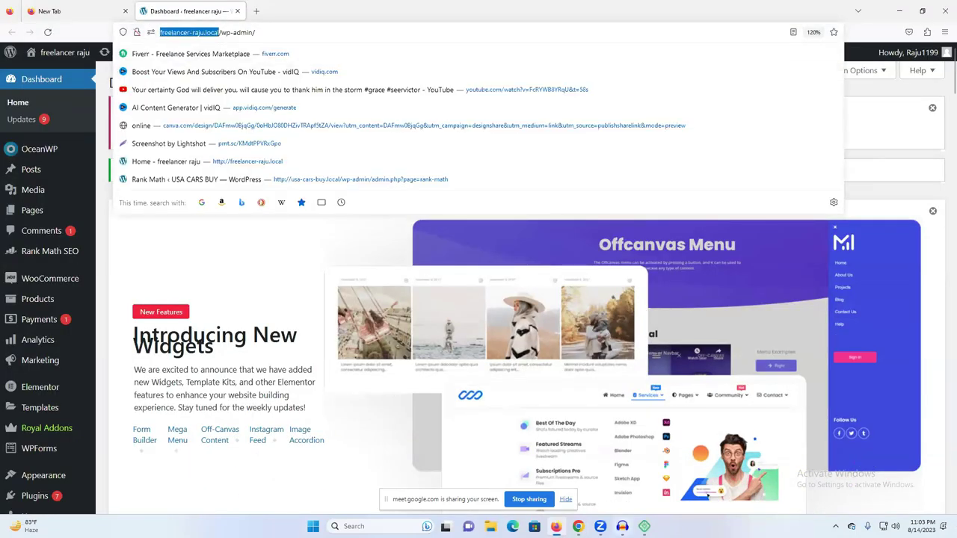
pyautogui.click(578, 526)
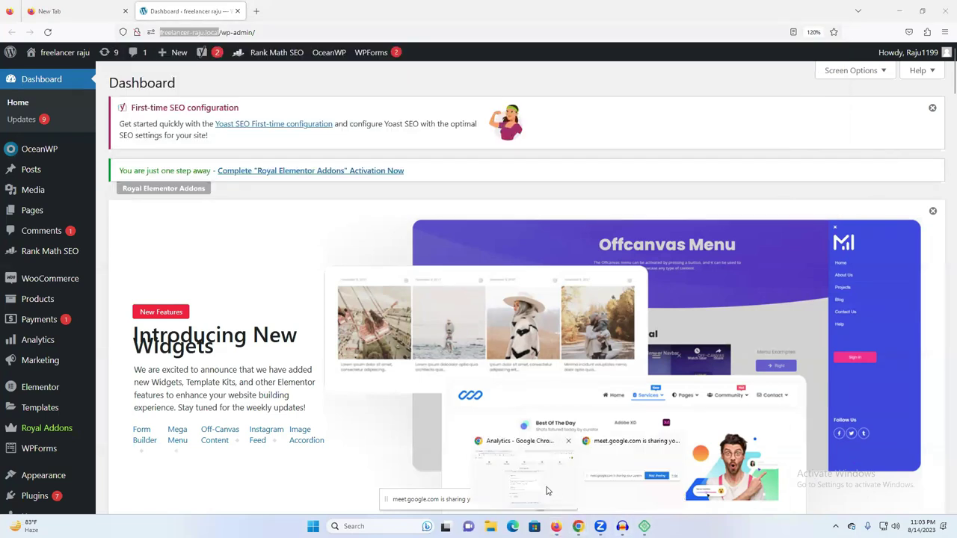
pyautogui.click(546, 490)
# Name the property after the local site, without the hyphen and the .local suffix, and set the reporting time zone country to Bangladesh.
pyautogui.hotkey('ctrl', 'v')
pyautogui.moveTo(433, 284); pyautogui.dragTo(328, 287)
pyautogui.press('BackSpace')
pyautogui.press('BackSpace')
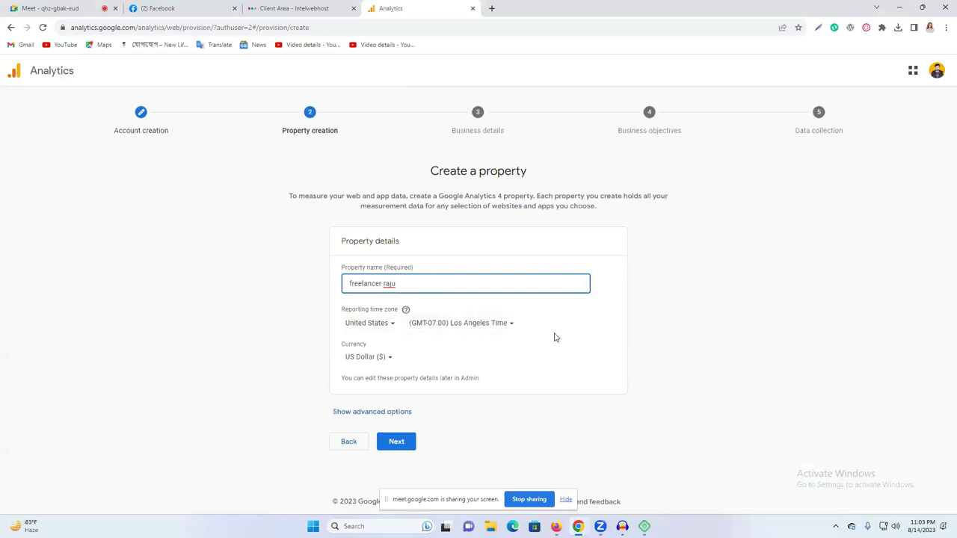
pyautogui.click(377, 328)
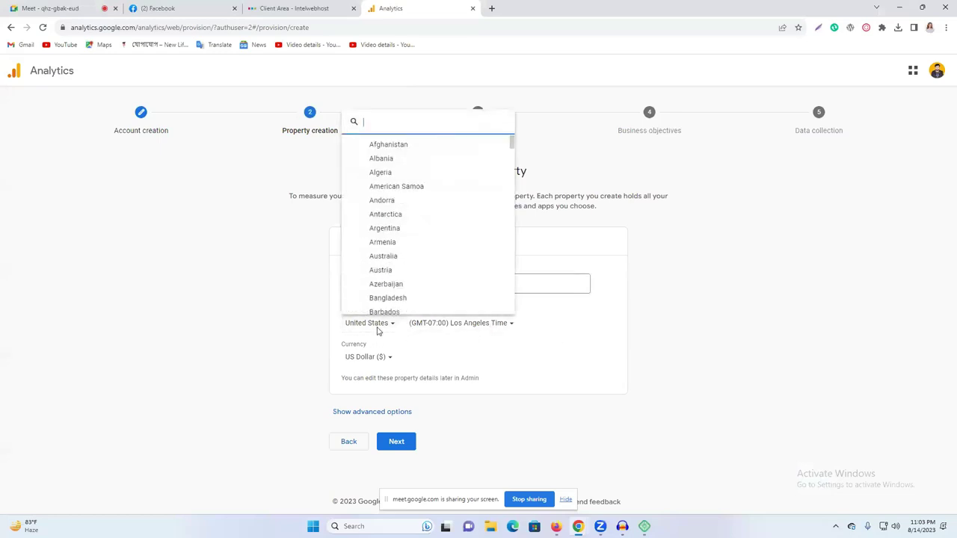
pyautogui.click(402, 300)
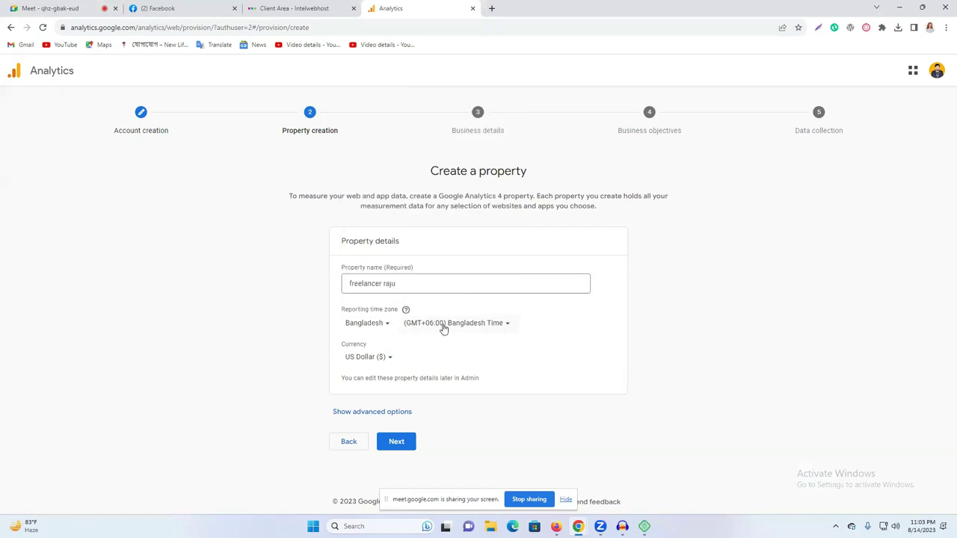
# Look through the currencies offered for the property and close the list.
pyautogui.click(368, 358)
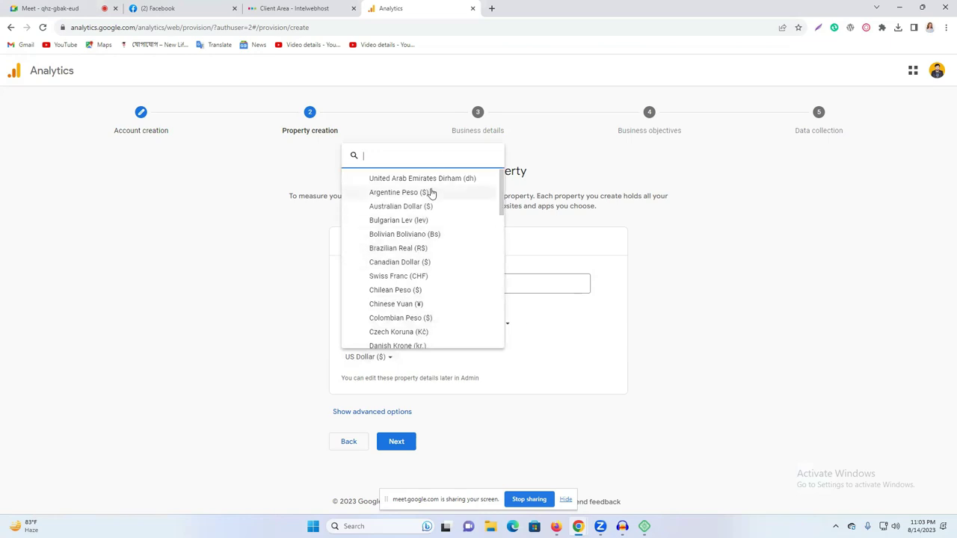
pyautogui.click(596, 327)
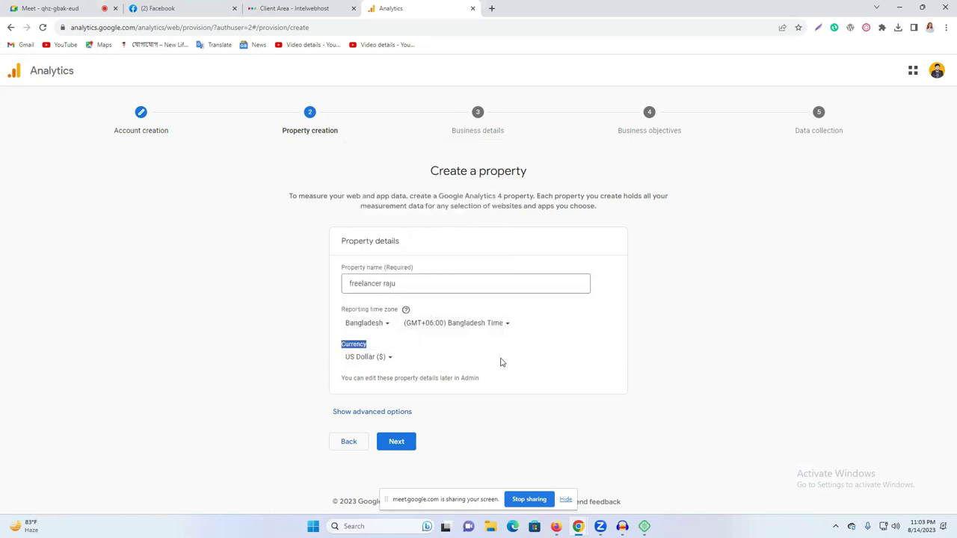
pyautogui.click(366, 359)
pyautogui.scroll(-2, 421, 303)
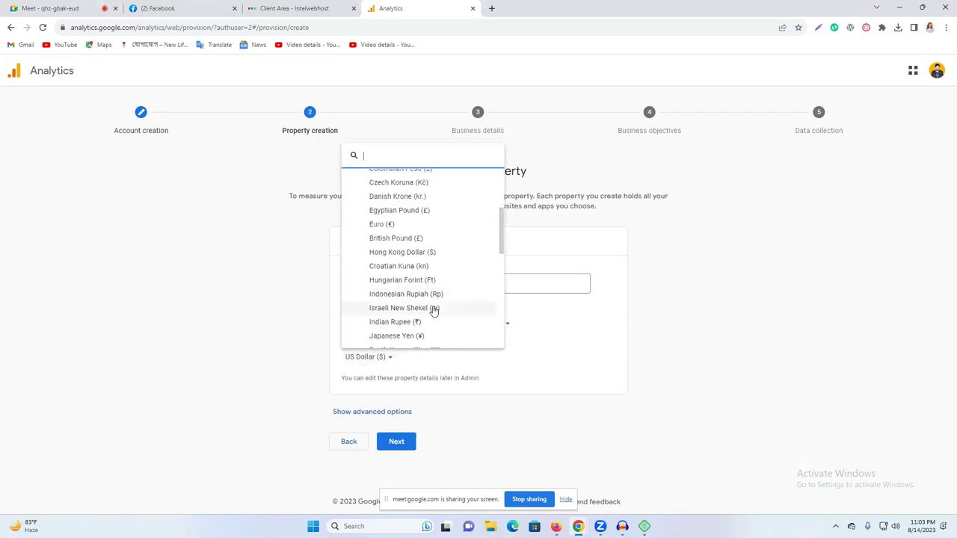
pyautogui.scroll(-2, 434, 310)
pyautogui.scroll(4, 428, 288)
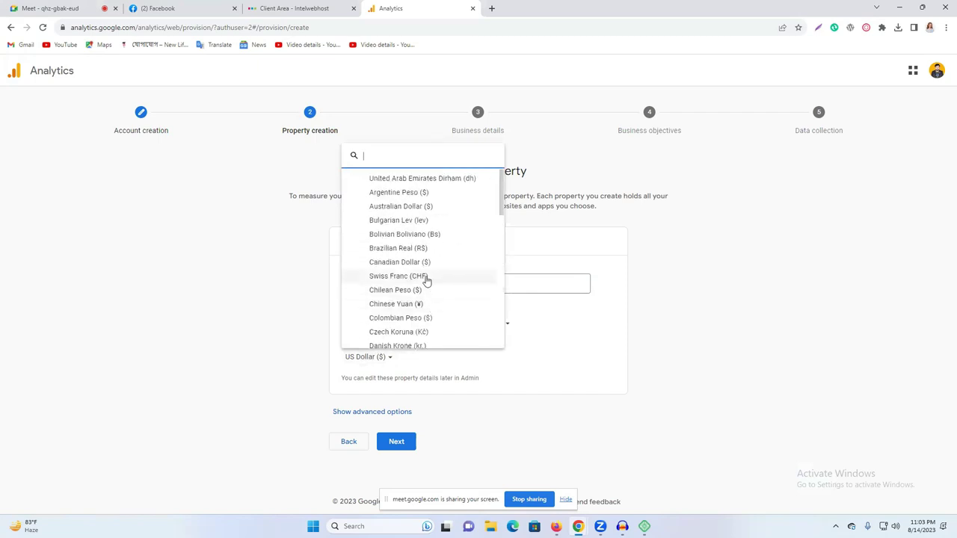
pyautogui.write('b')
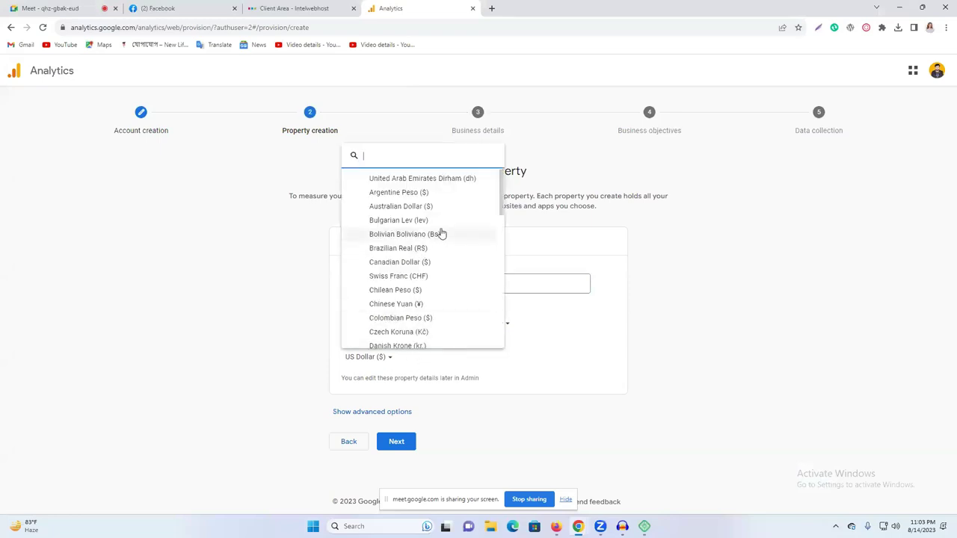
pyautogui.scroll(-3, 423, 238)
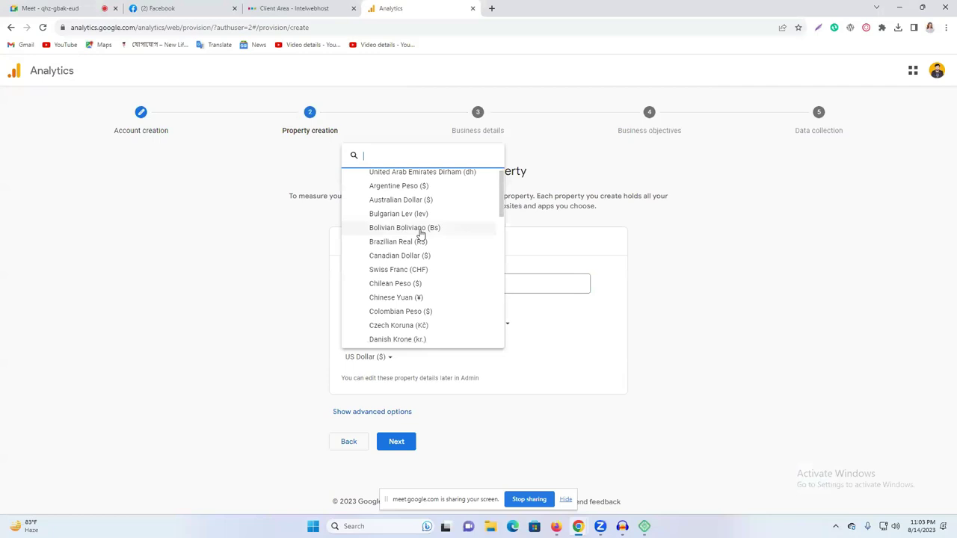
pyautogui.scroll(-12, 420, 239)
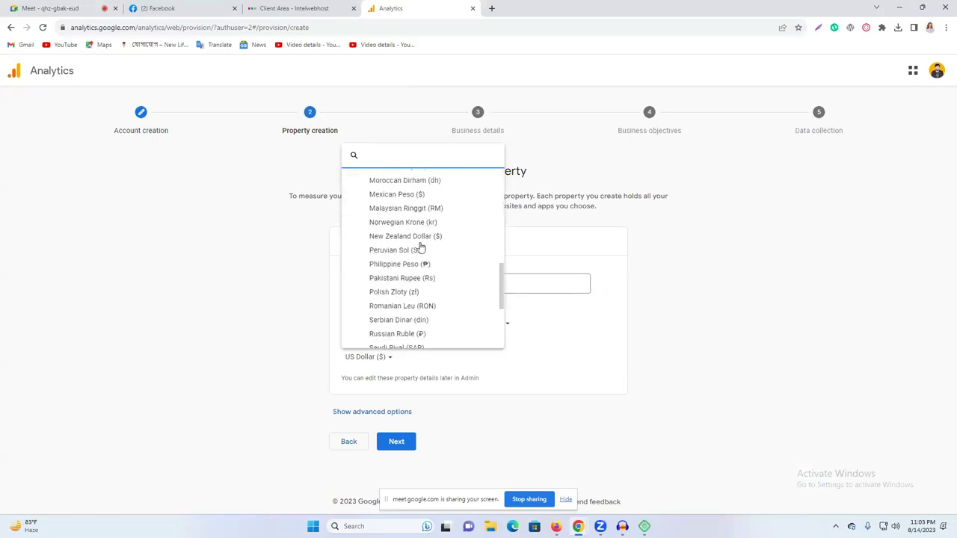
pyautogui.scroll(13, 426, 275)
pyautogui.scroll(2, 431, 279)
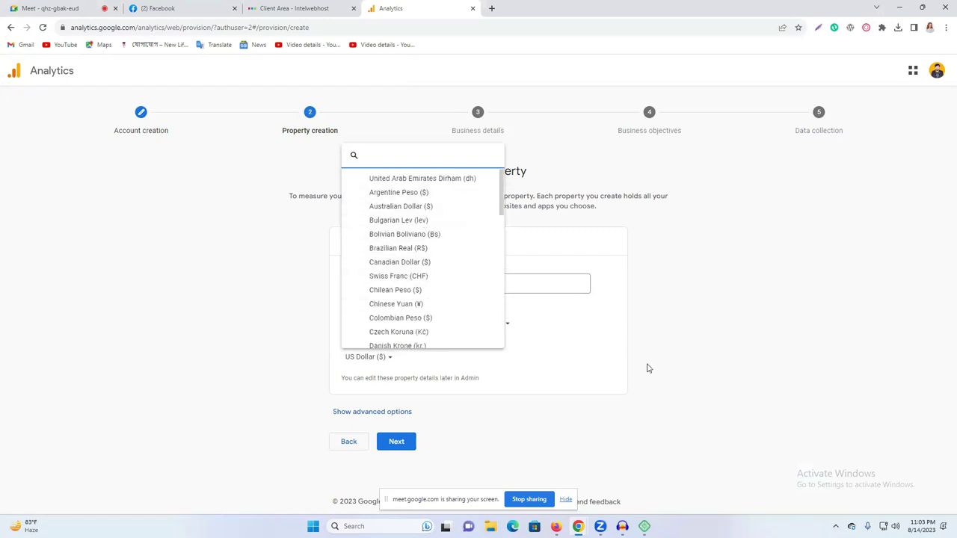
pyautogui.click(549, 340)
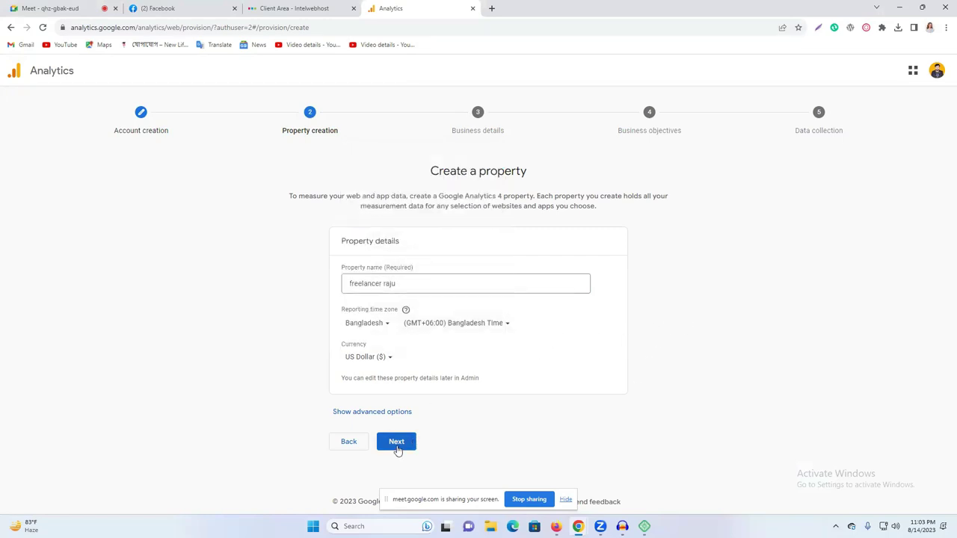
pyautogui.click(390, 412)
pyautogui.scroll(-1, 493, 424)
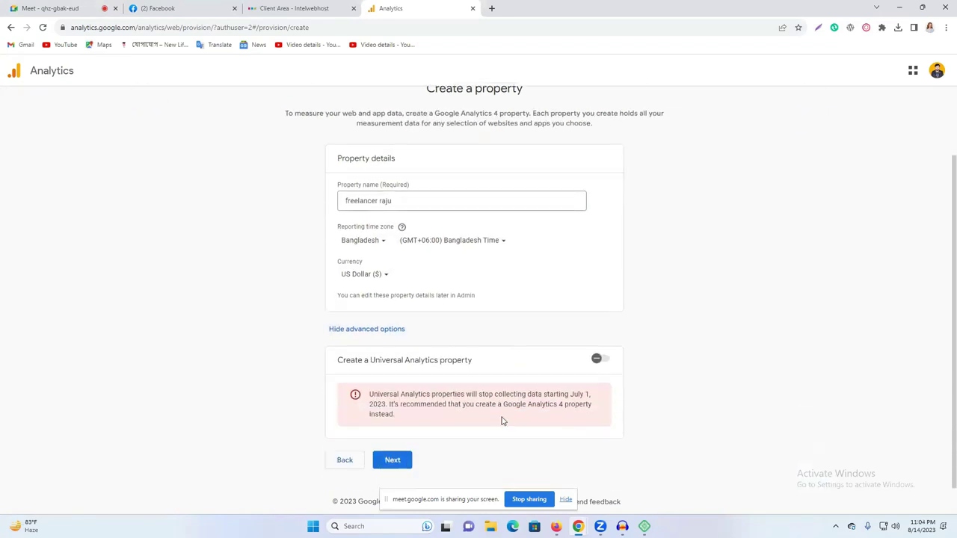
pyautogui.click(603, 361)
pyautogui.scroll(-2, 541, 363)
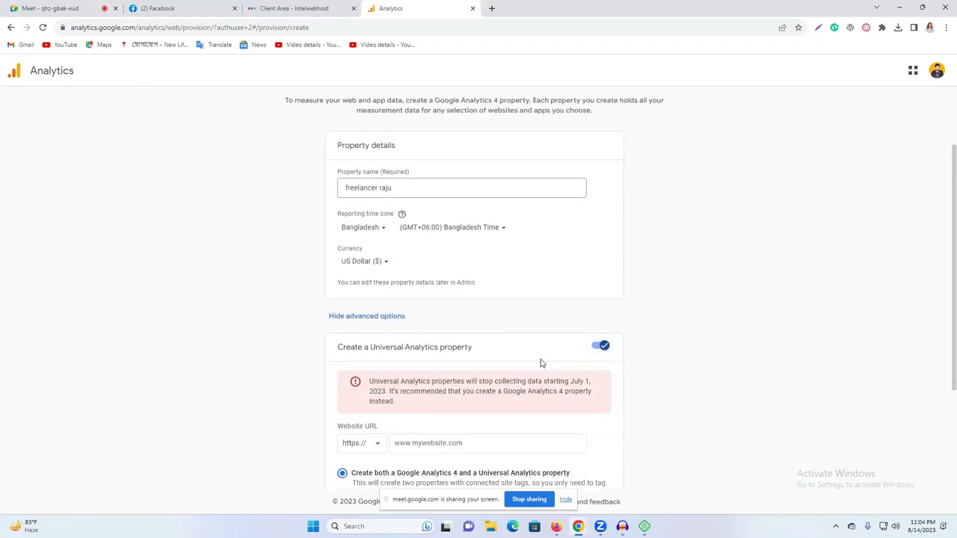
pyautogui.click(442, 306)
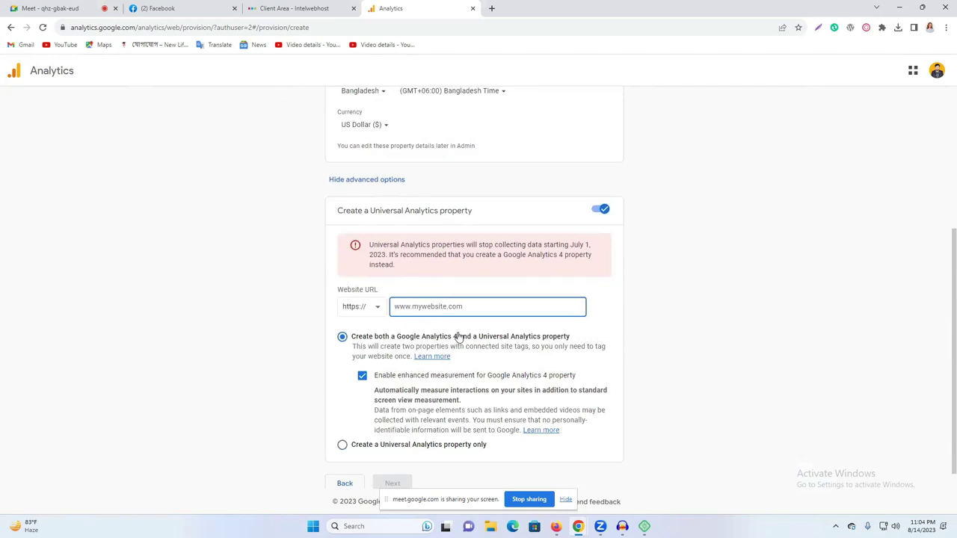
pyautogui.click(601, 209)
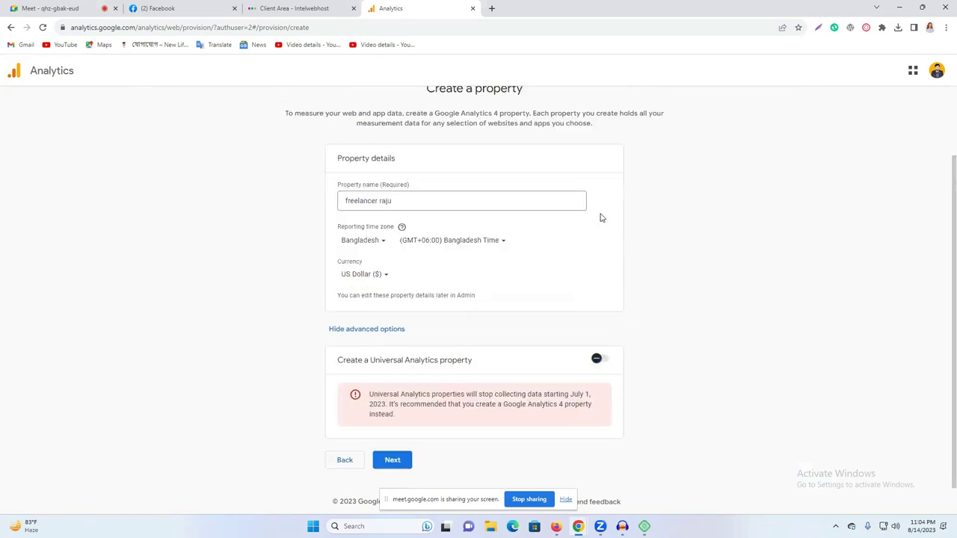
# Proceed to the business details, choose the Jobs & Education industry and Medium - 11 to 100 employees, and continue to the business objectives.
pyautogui.click(393, 461)
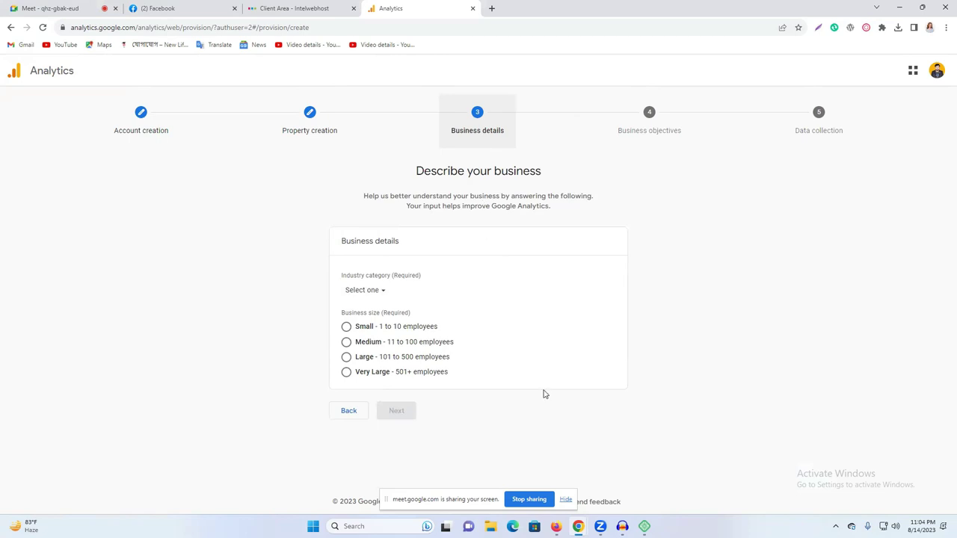
pyautogui.click(376, 291)
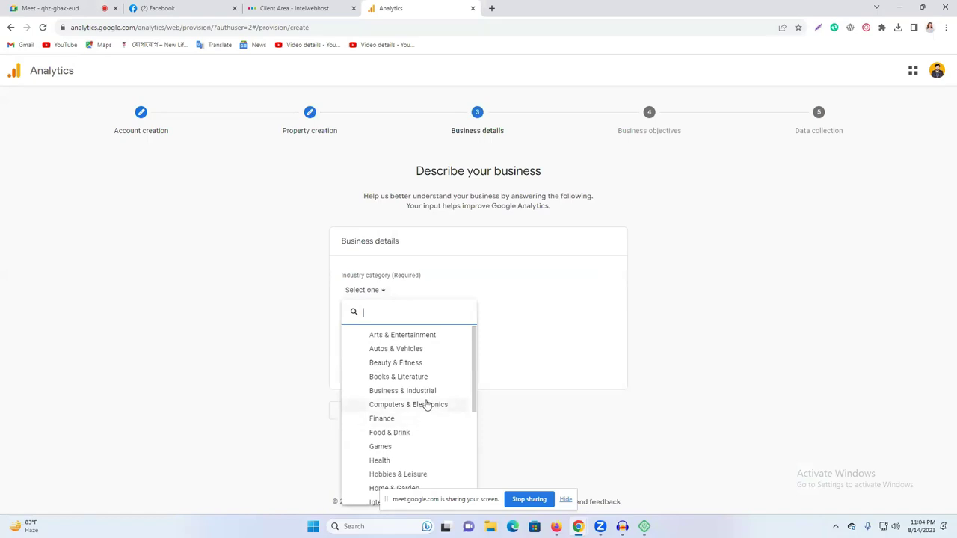
pyautogui.scroll(-1, 427, 418)
pyautogui.click(416, 466)
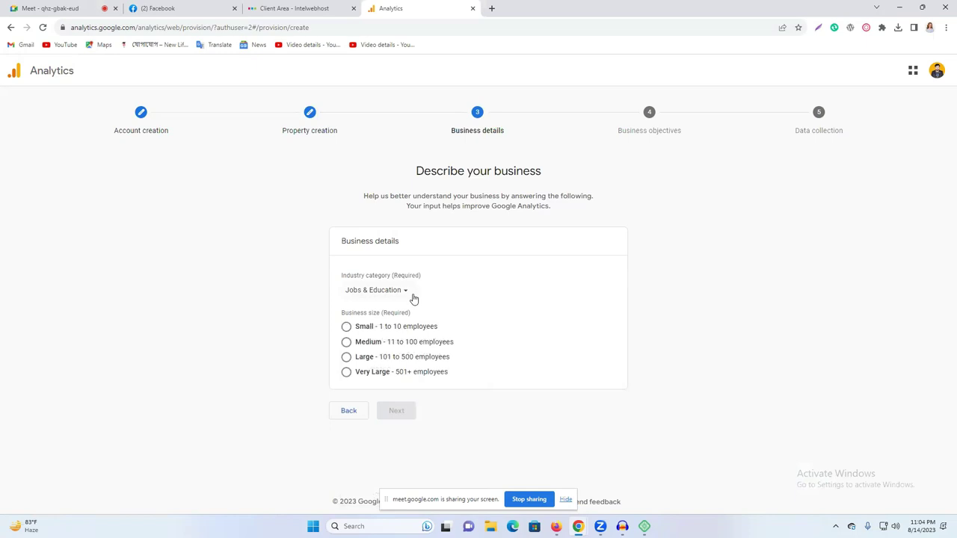
pyautogui.click(348, 345)
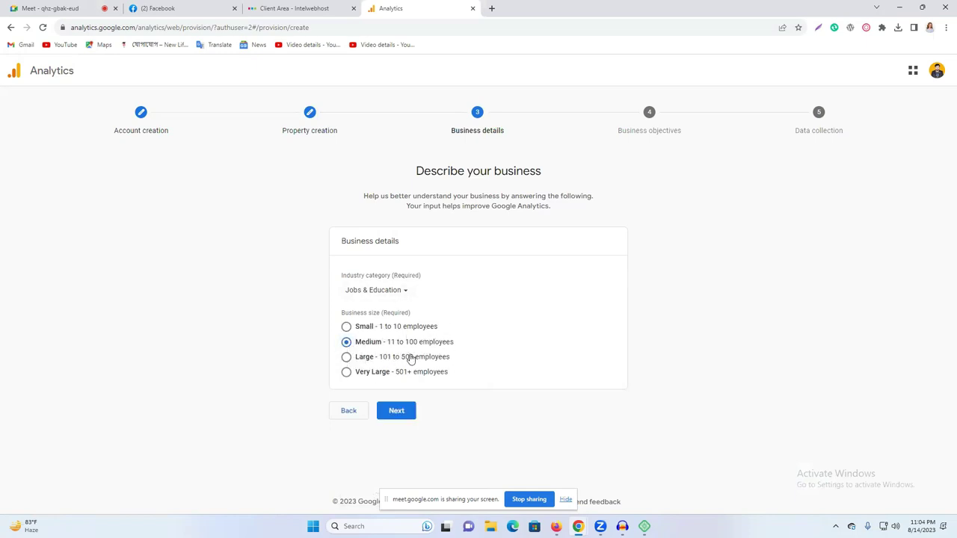
pyautogui.click(398, 414)
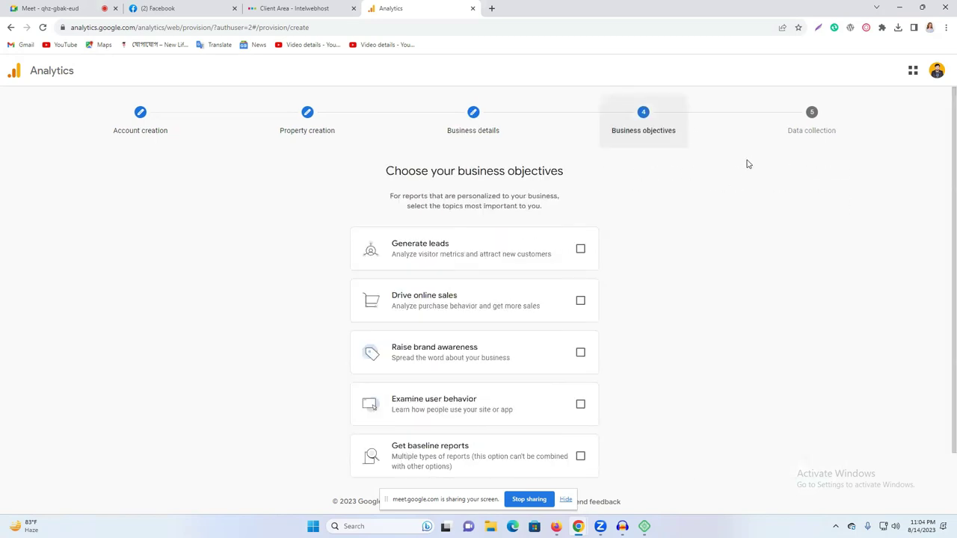
# Select the objectives Generate leads, Drive online sales, Raise brand awareness and Examine user behavior, and create the property.
pyautogui.scroll(-1, 528, 120)
pyautogui.click(580, 210)
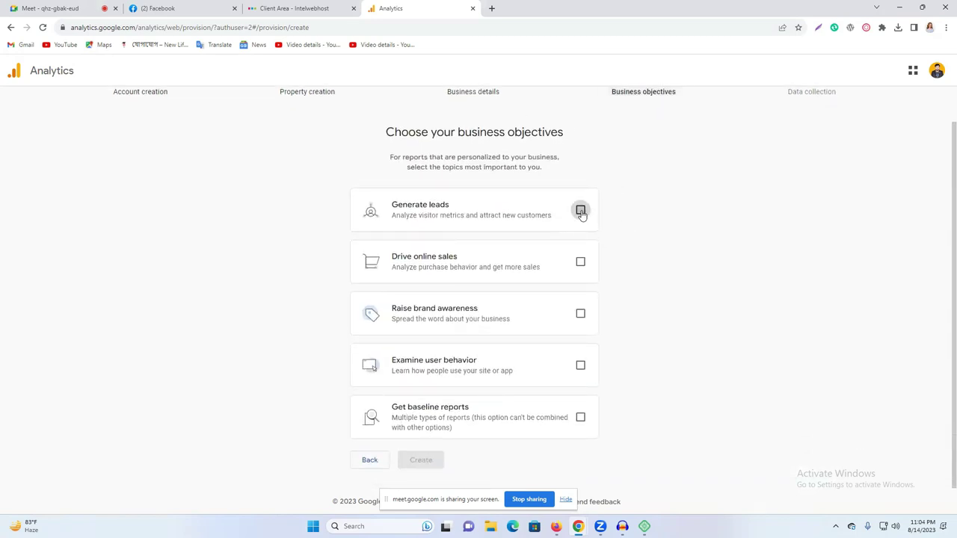
pyautogui.click(581, 262)
pyautogui.click(580, 314)
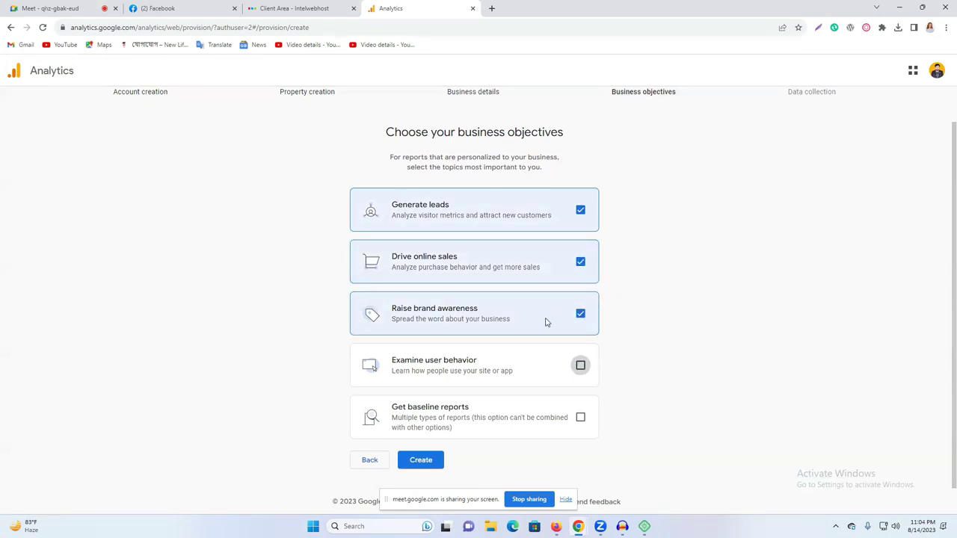
pyautogui.click(580, 366)
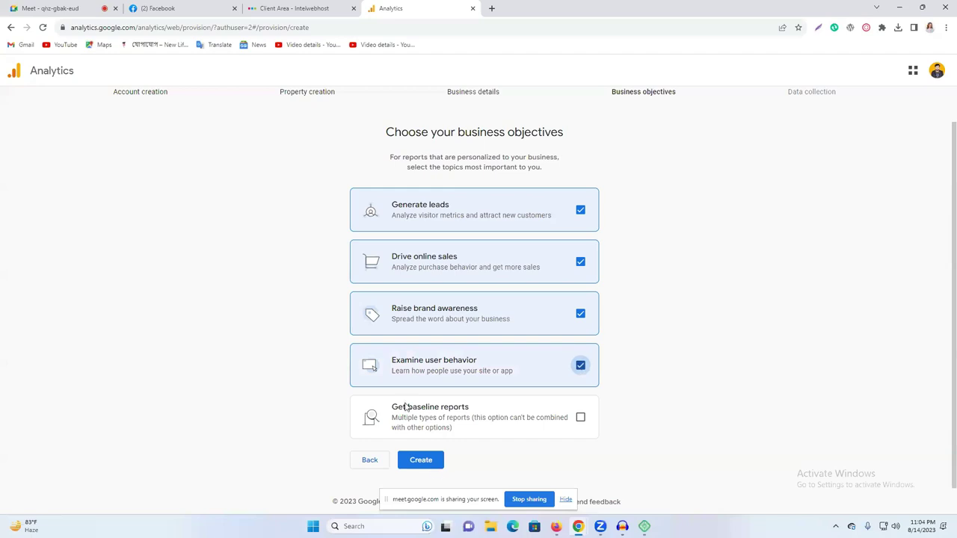
pyautogui.click(420, 460)
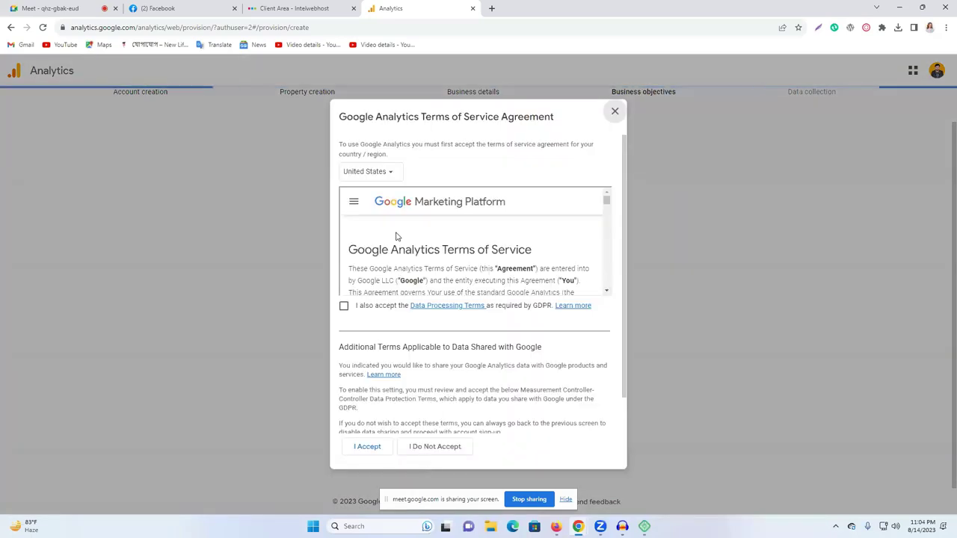
# Review and accept the Terms of Service, including the GDPR Data Processing Terms and the Measurement Controller-Controller Data Protection Terms.
pyautogui.scroll(-15, 539, 238)
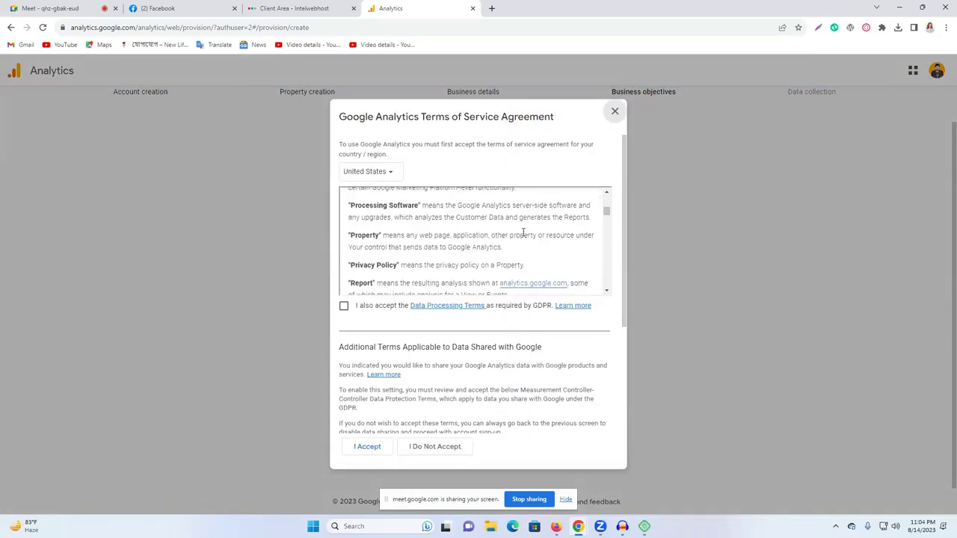
pyautogui.scroll(-15, 421, 243)
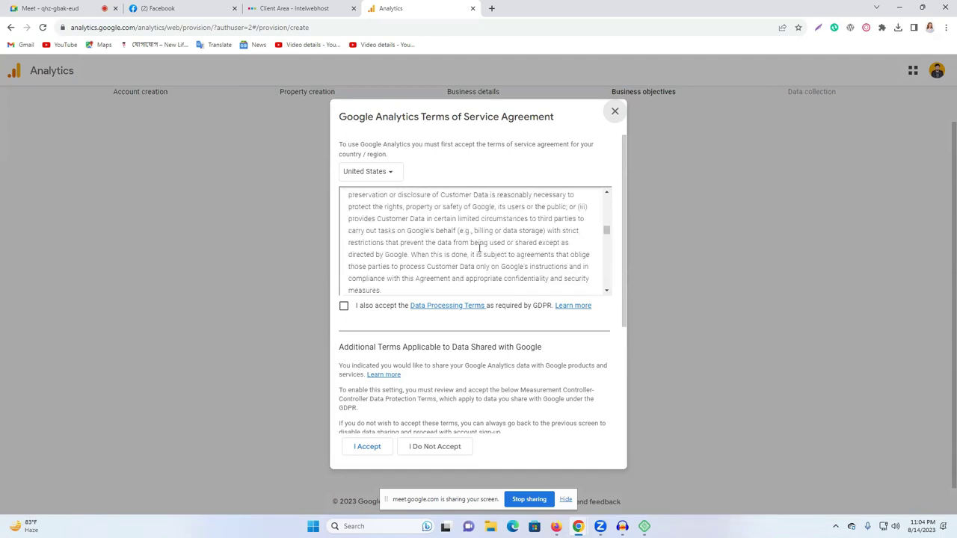
pyautogui.scroll(-15, 479, 247)
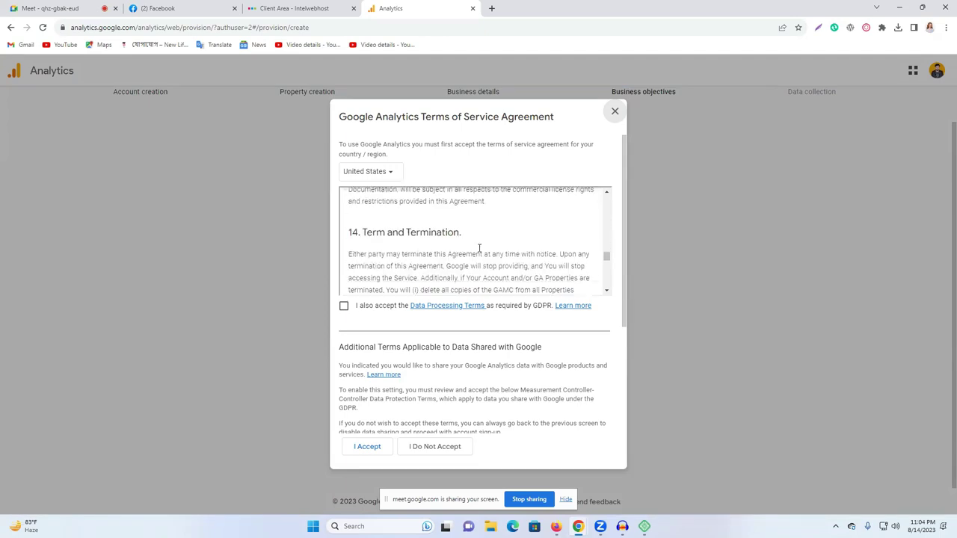
pyautogui.scroll(-15, 479, 247)
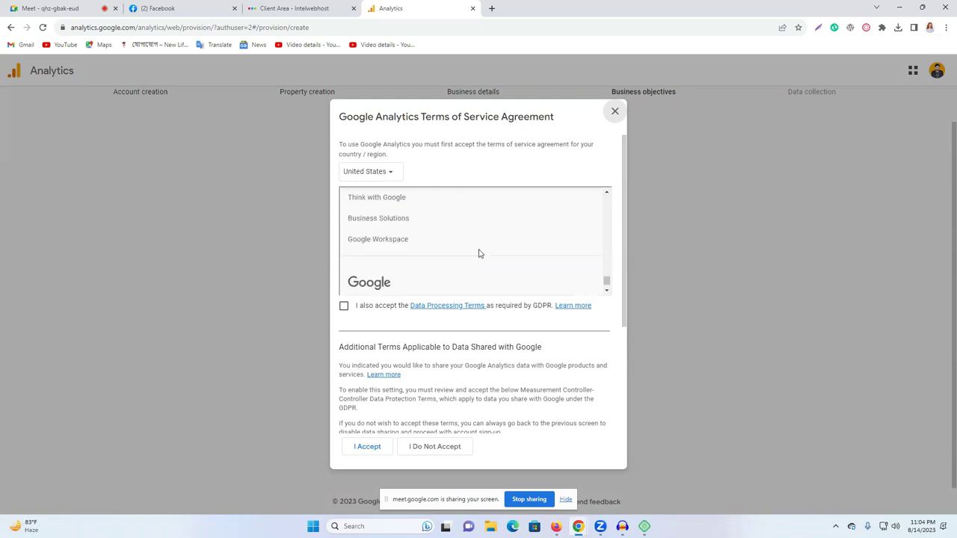
pyautogui.click(344, 306)
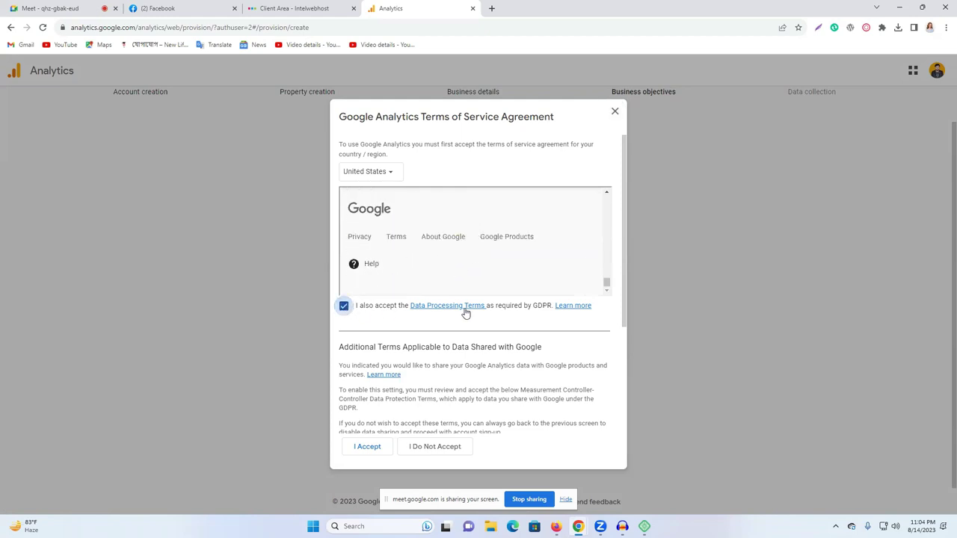
pyautogui.scroll(-5, 407, 385)
pyautogui.click(345, 416)
pyautogui.scroll(-5, 449, 341)
pyautogui.click(360, 451)
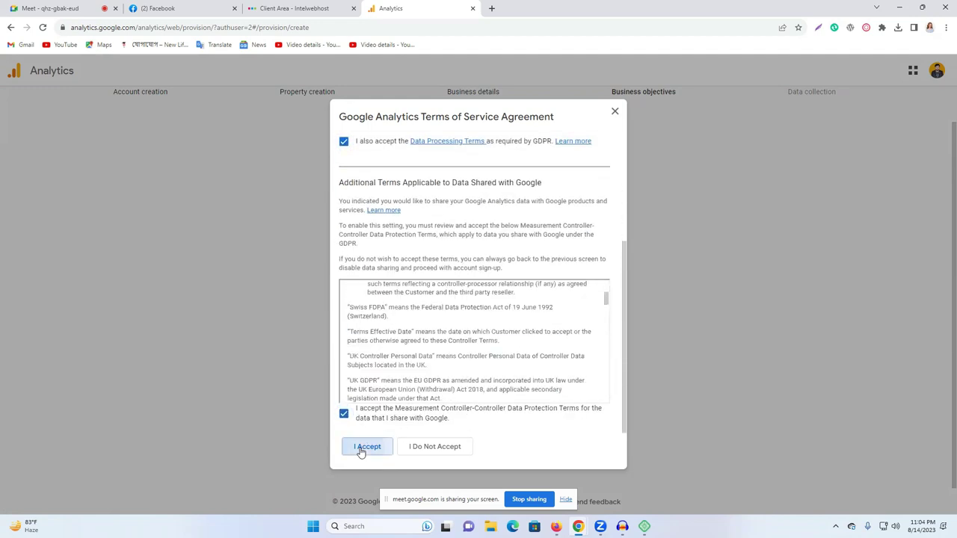
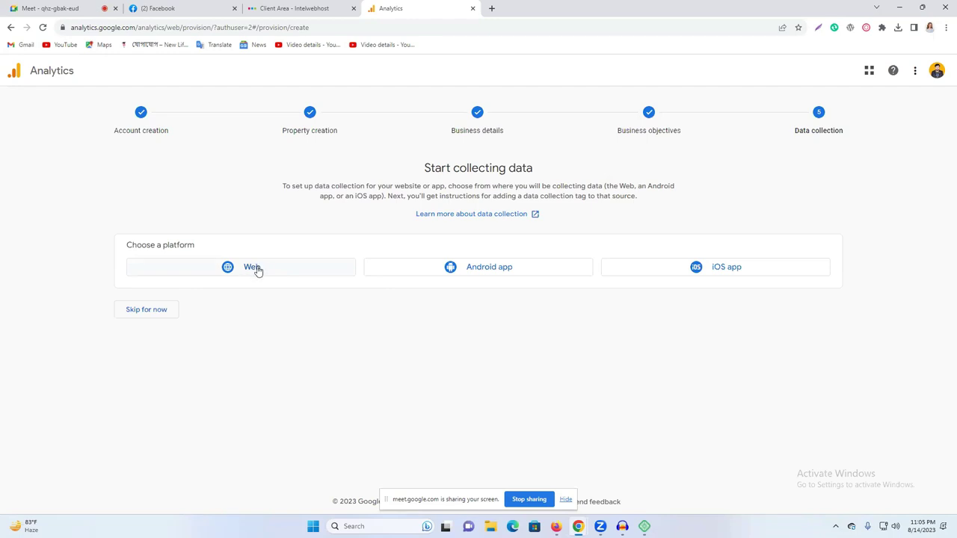
# Skip the data collection setup, continue to Home, and save the email communication preferences with all four options unchecked.
pyautogui.click(145, 311)
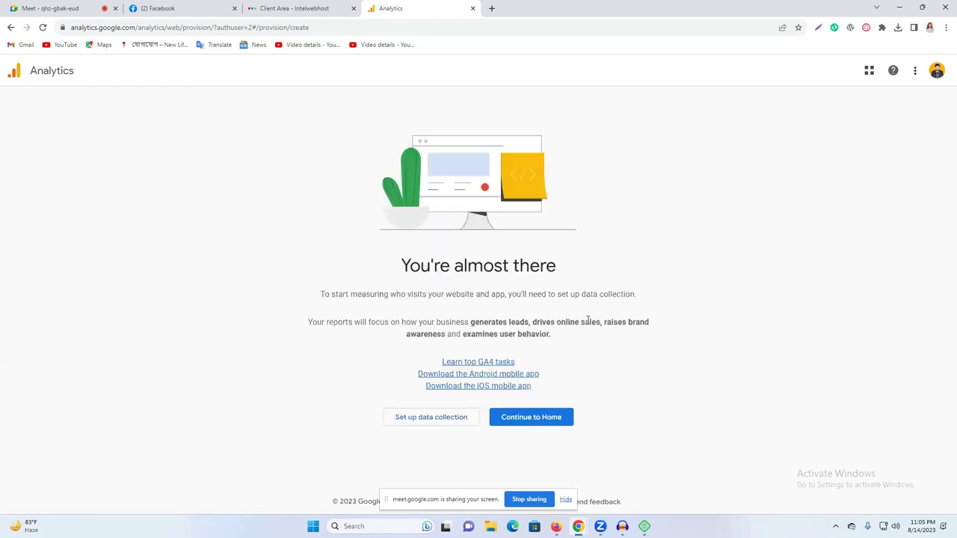
pyautogui.click(502, 425)
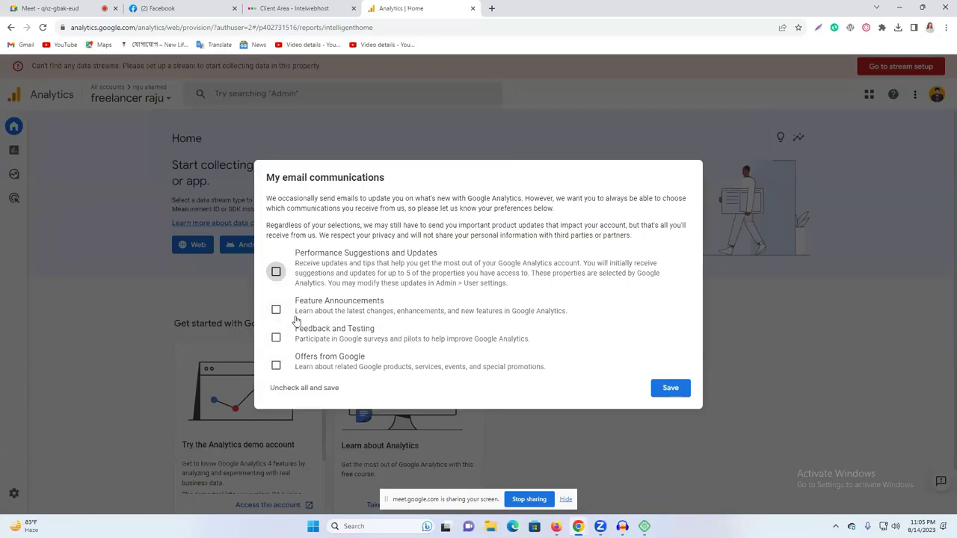
pyautogui.click(667, 385)
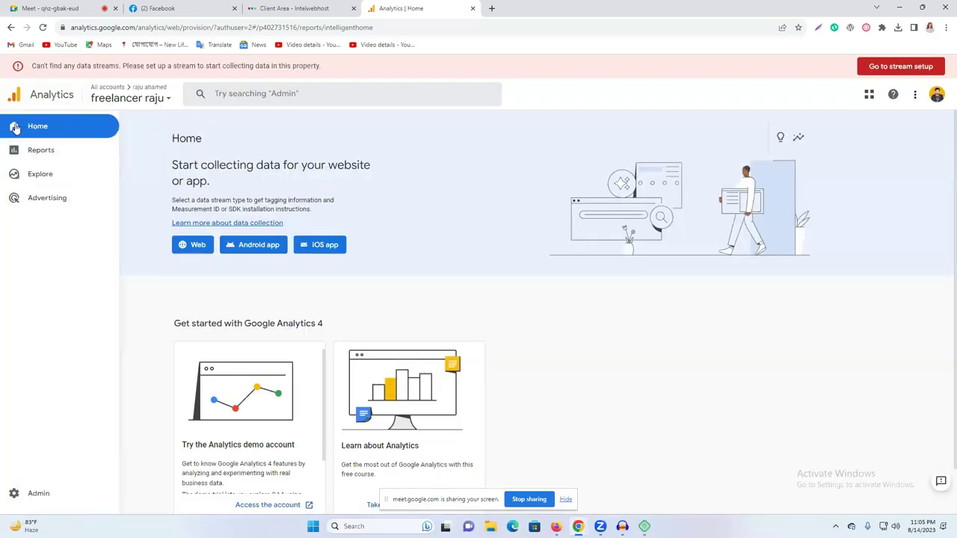
# Look over the property's Home page and its account and property list, and start setting up a Web data stream.
pyautogui.click(15, 127)
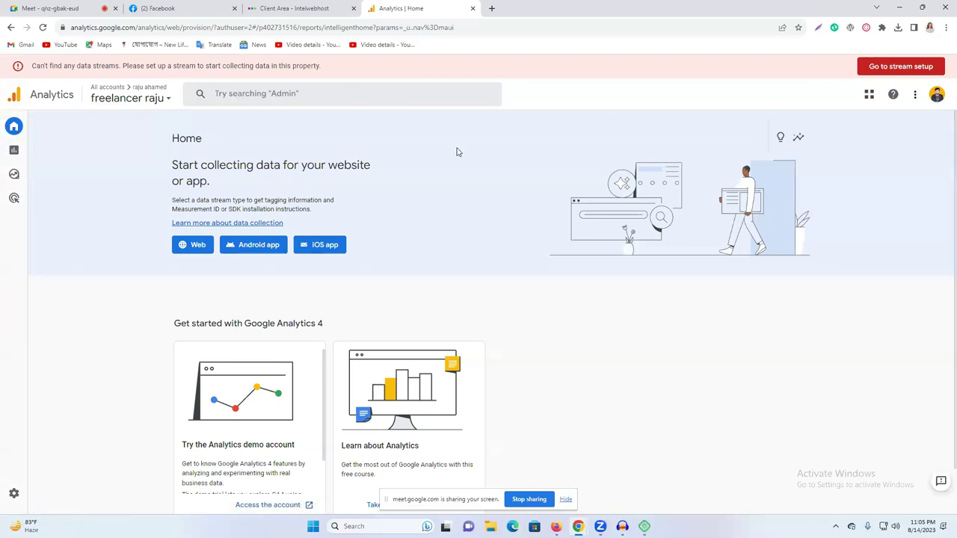
pyautogui.scroll(-1, 486, 284)
pyautogui.scroll(1, 486, 284)
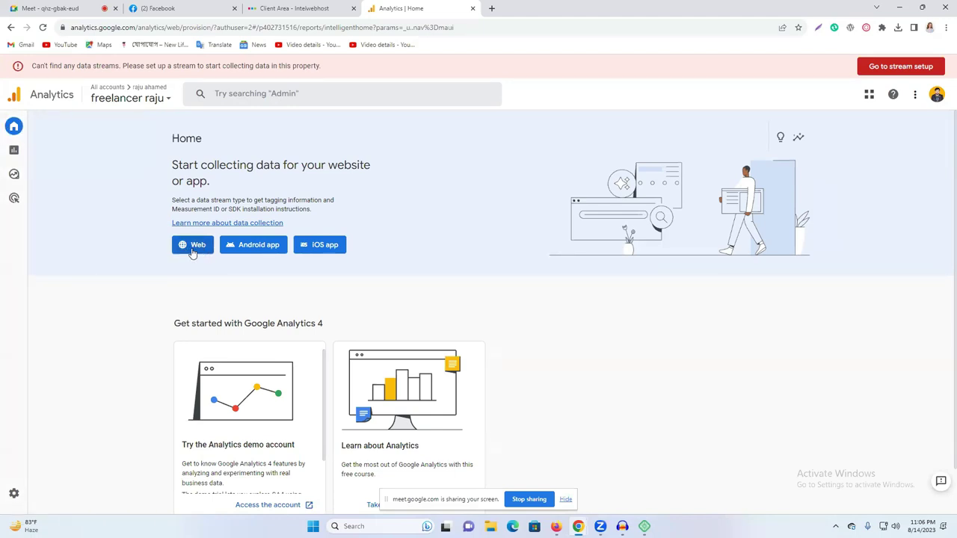
pyautogui.click(154, 97)
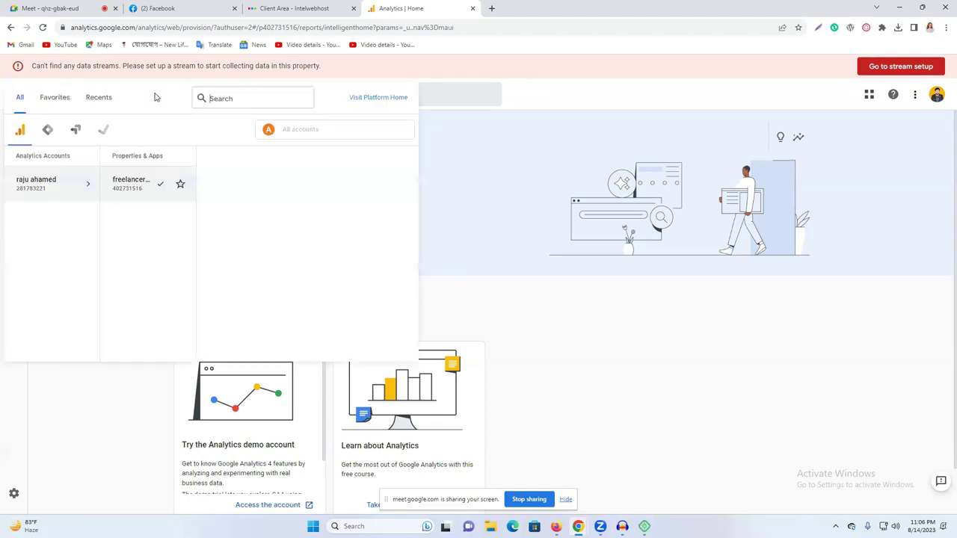
pyautogui.click(556, 306)
pyautogui.click(188, 249)
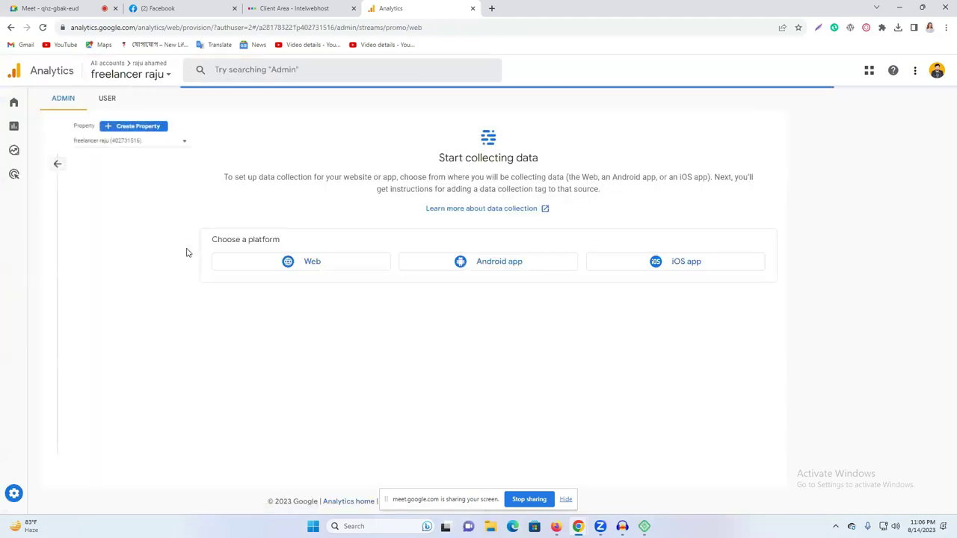
pyautogui.click(213, 259)
# Copy the site's domain from the WordPress address in Firefox and paste it as the stream's website URL in Chrome.
pyautogui.click(393, 158)
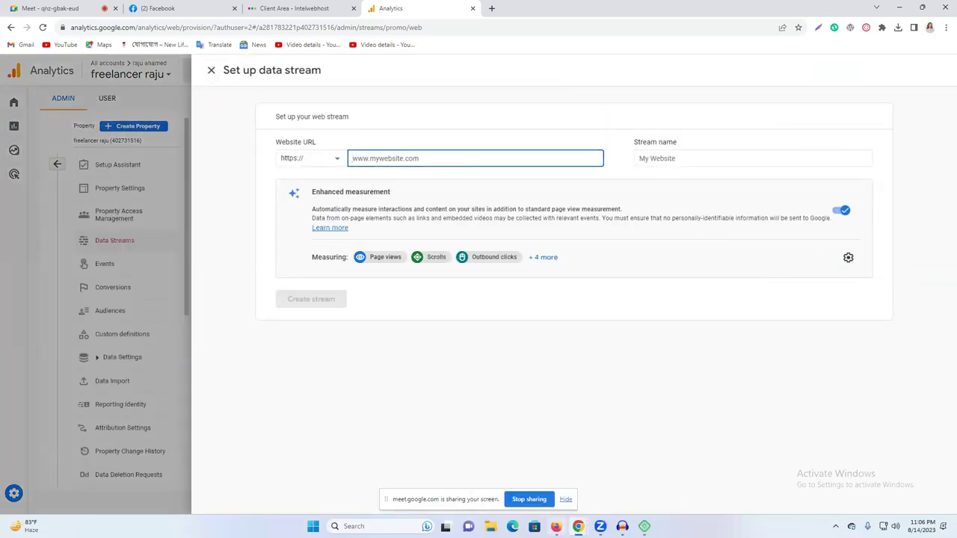
pyautogui.click(556, 527)
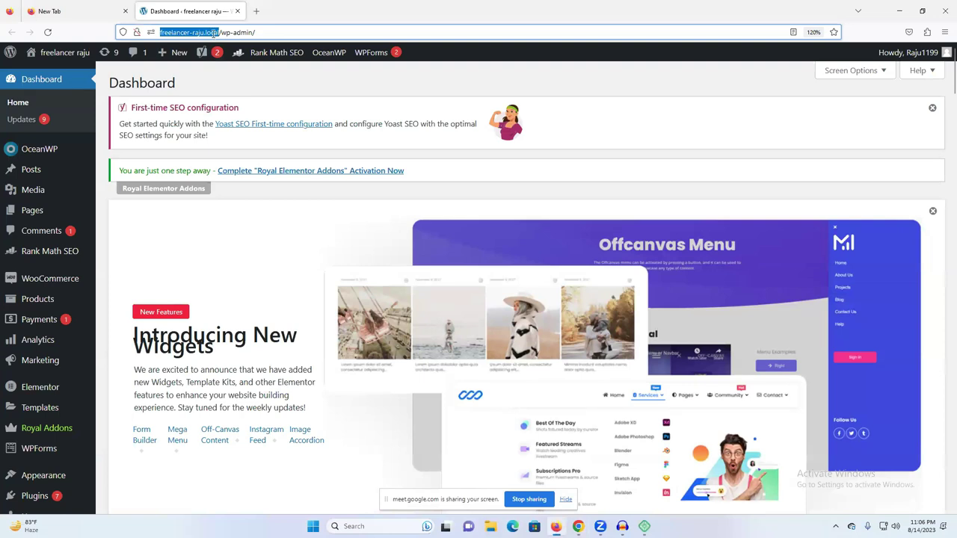
pyautogui.rightClick(214, 33)
pyautogui.click(250, 93)
pyautogui.moveTo(578, 526)
pyautogui.click(535, 495)
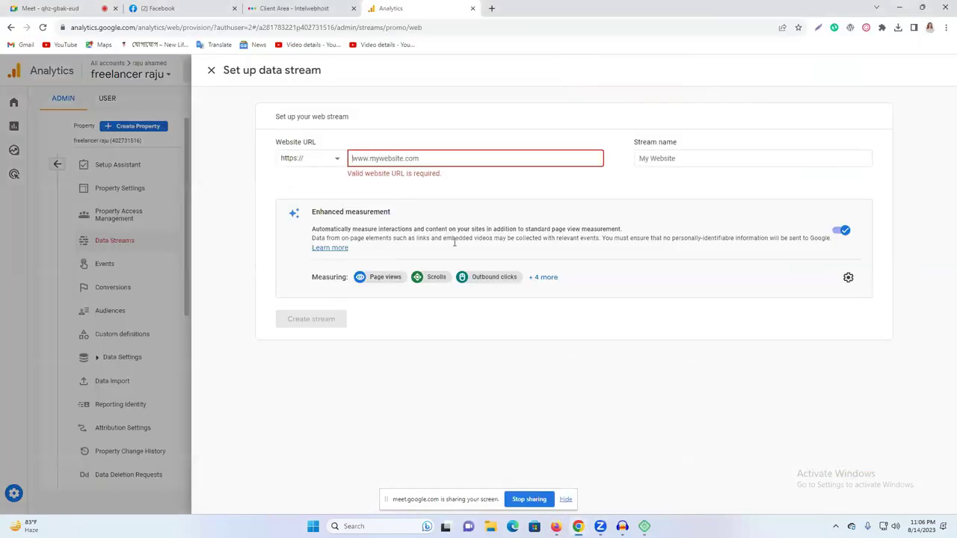
pyautogui.rightClick(417, 158)
pyautogui.click(444, 237)
pyautogui.doubleClick(372, 158)
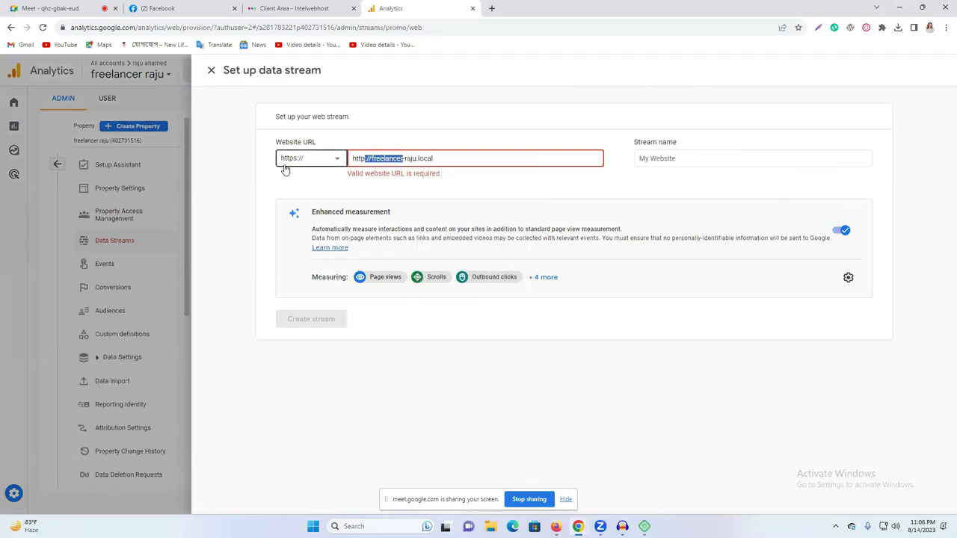
pyautogui.click(371, 157)
pyautogui.moveTo(363, 159); pyautogui.dragTo(352, 163)
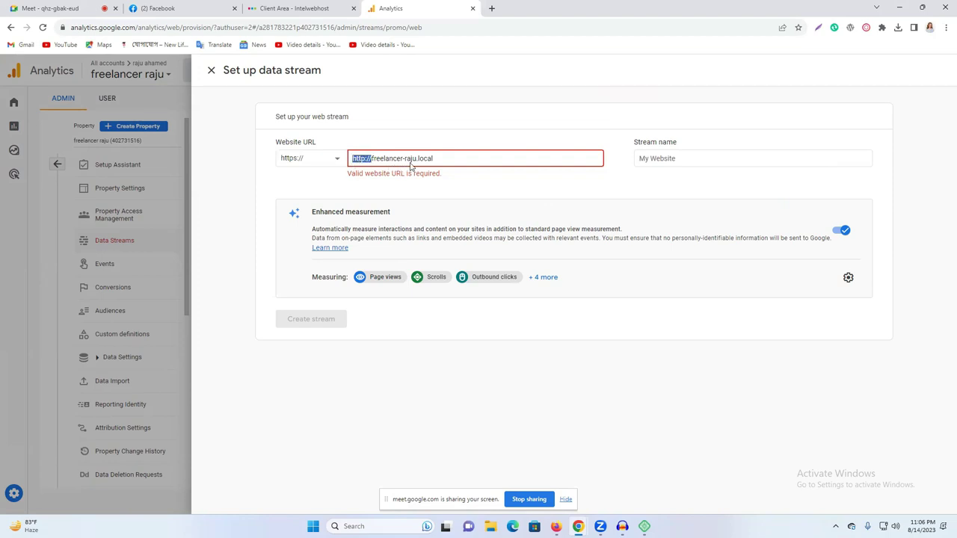
pyautogui.press('BackSpace')
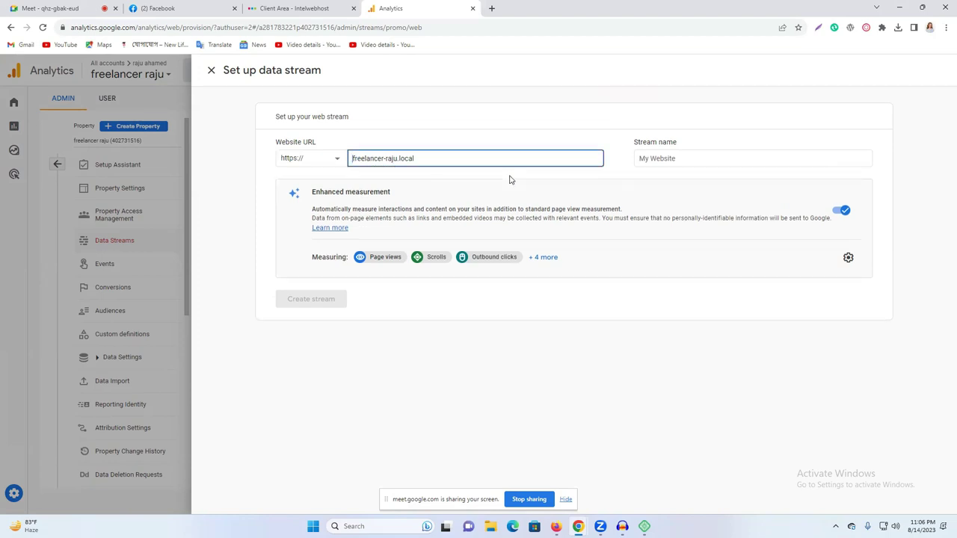
pyautogui.click(671, 158)
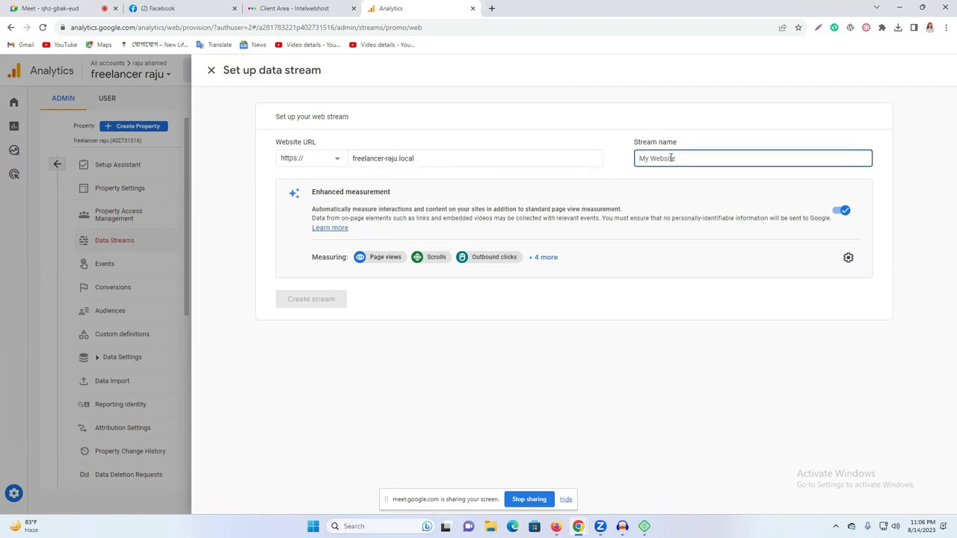
pyautogui.rightClick(671, 158)
pyautogui.click(702, 234)
pyautogui.click(704, 159)
pyautogui.moveTo(737, 159); pyautogui.dragTo(705, 158)
pyautogui.press('BackSpace')
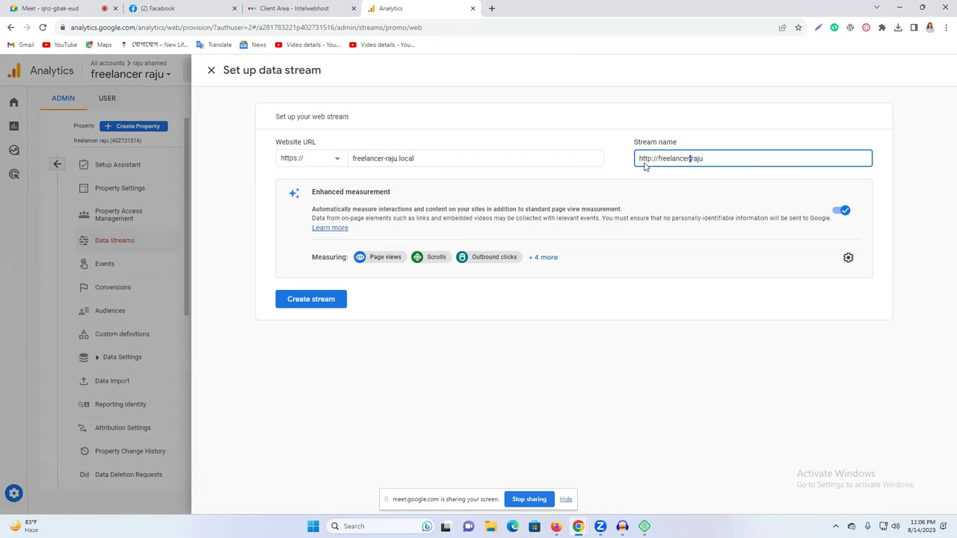
pyautogui.moveTo(658, 159); pyautogui.dragTo(620, 163)
pyautogui.press('BackSpace')
pyautogui.click(307, 300)
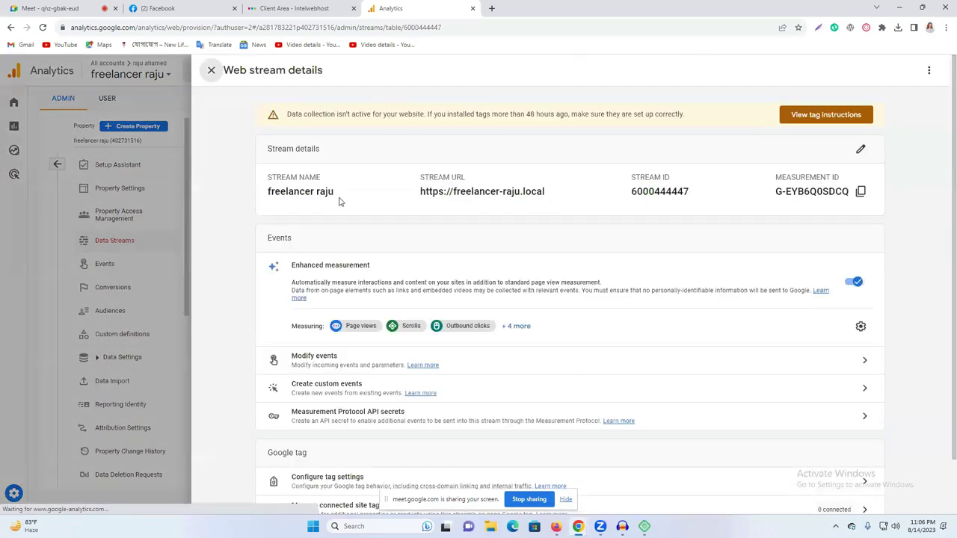
# Open the stream's tag instructions, check the website builder option, and copy the Google tag code for manual installation.
pyautogui.scroll(-1, 414, 222)
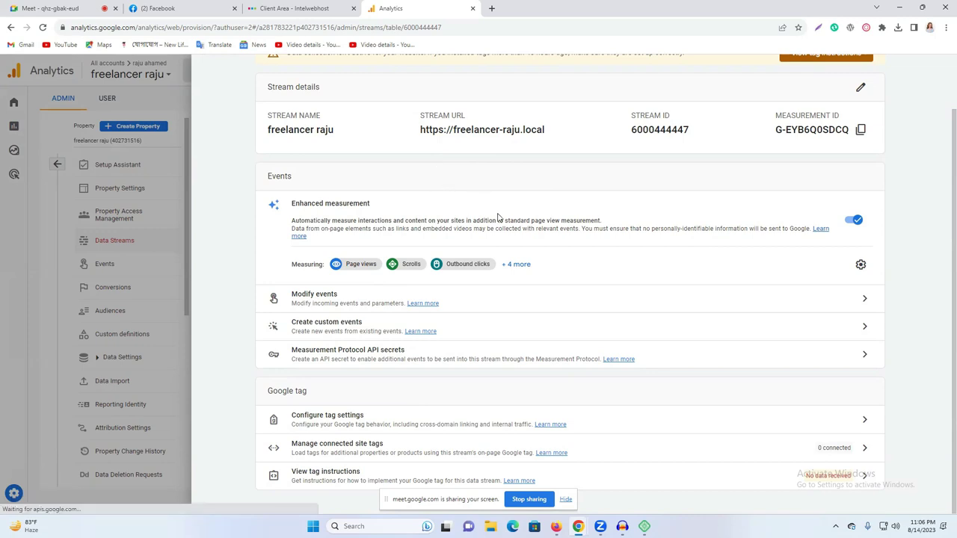
pyautogui.hotkey('ctrl', '-')
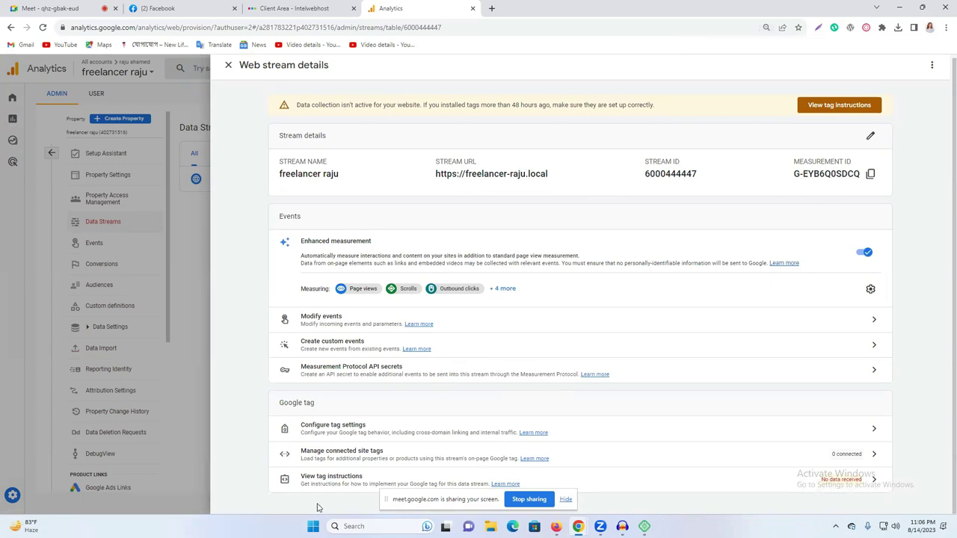
pyautogui.click(303, 479)
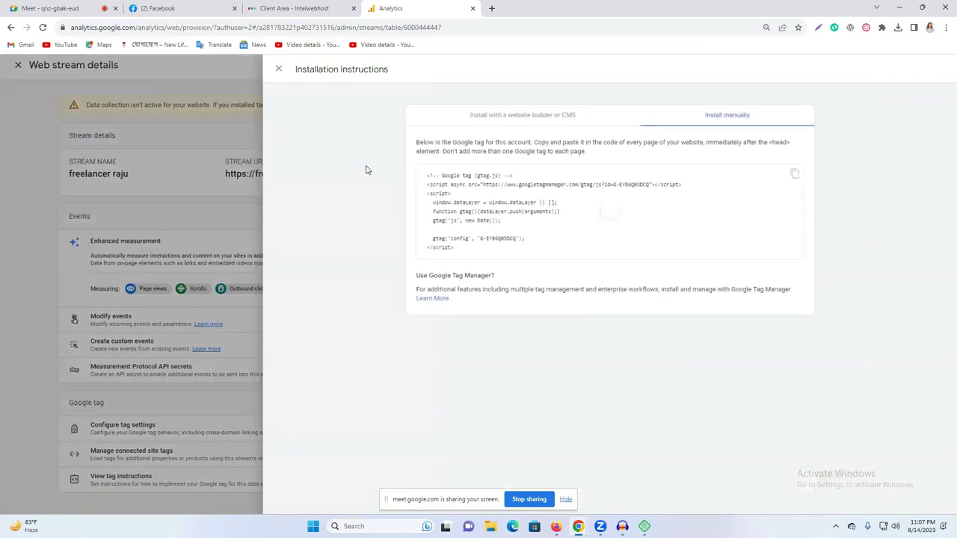
pyautogui.click(495, 115)
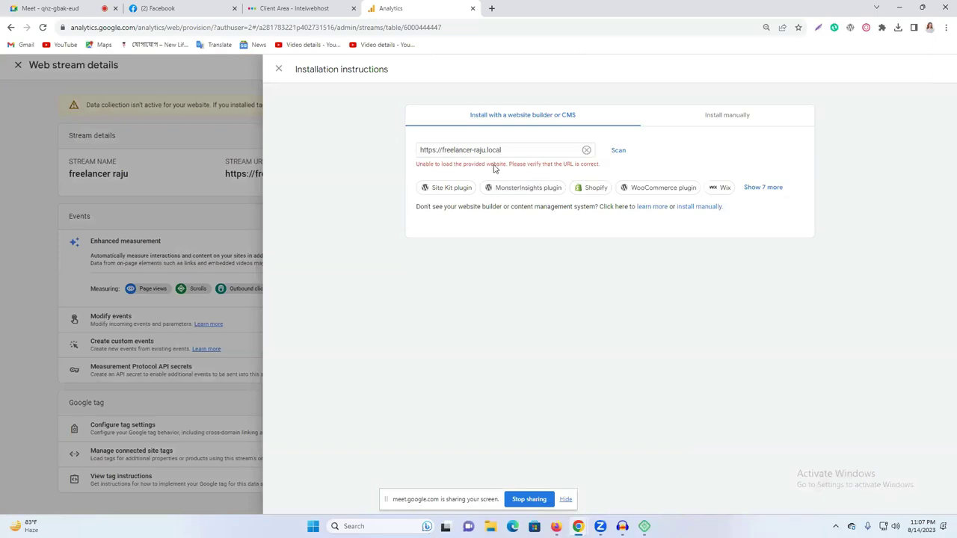
pyautogui.click(726, 118)
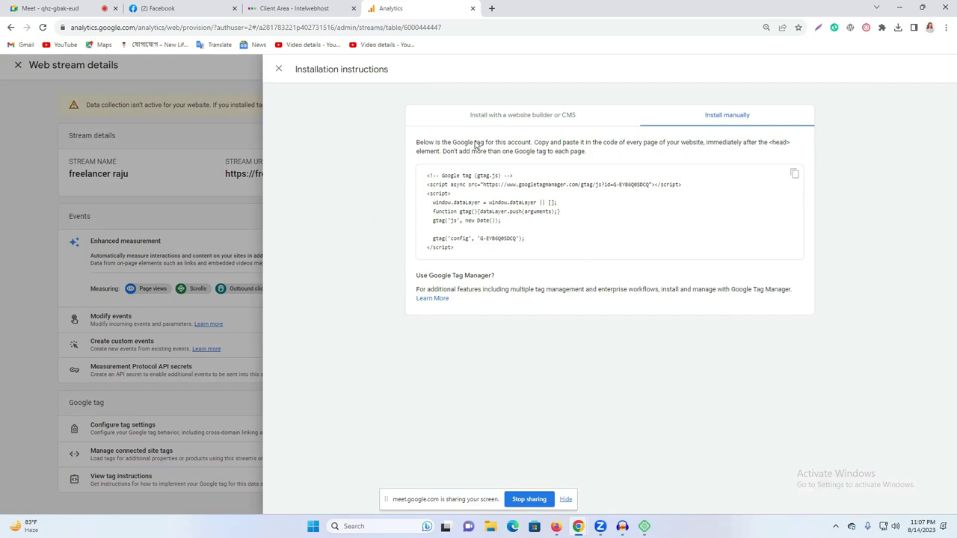
pyautogui.click(793, 175)
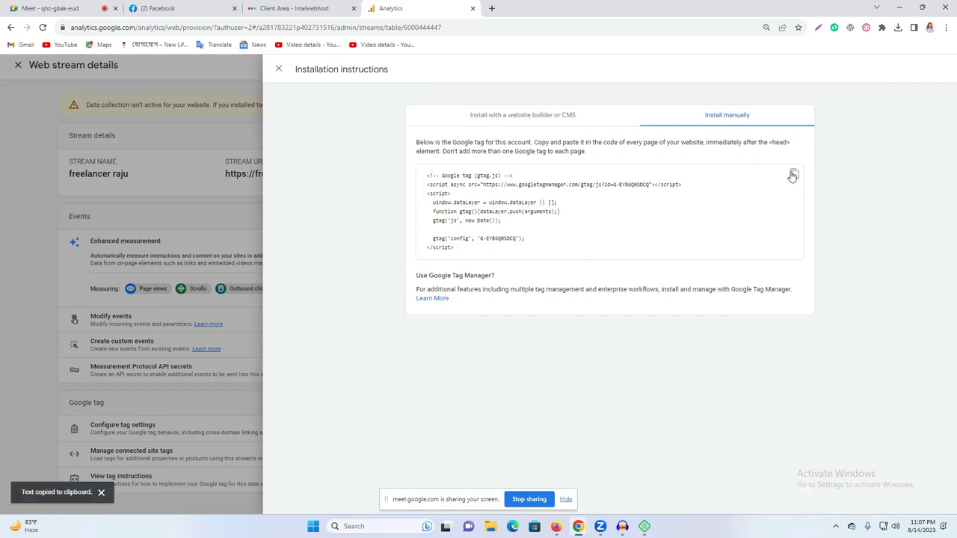
# Switch to the WordPress dashboard in Firefox, open the Theme File Editor, and acknowledge the warning about direct theme edits.
pyautogui.hotkey('alt', 'Tab')
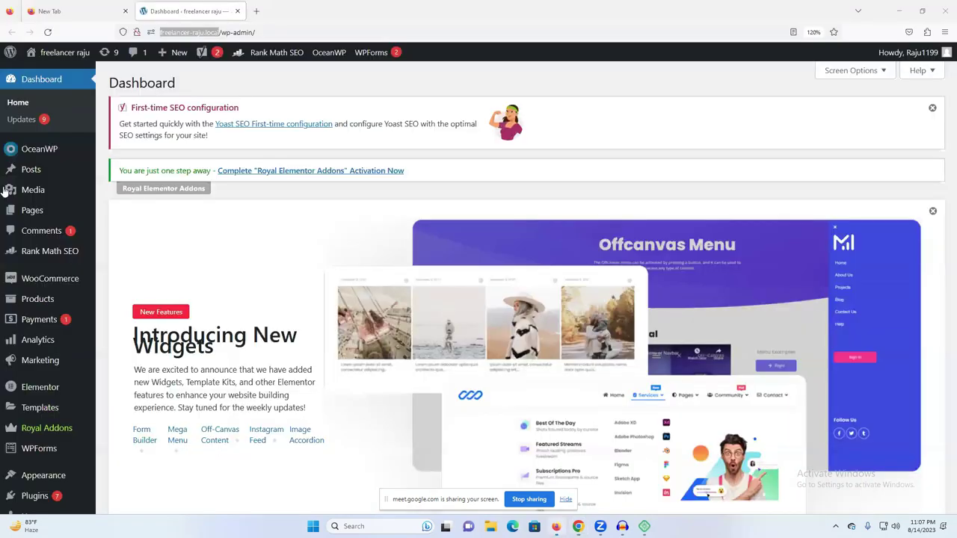
pyautogui.scroll(-5, 29, 403)
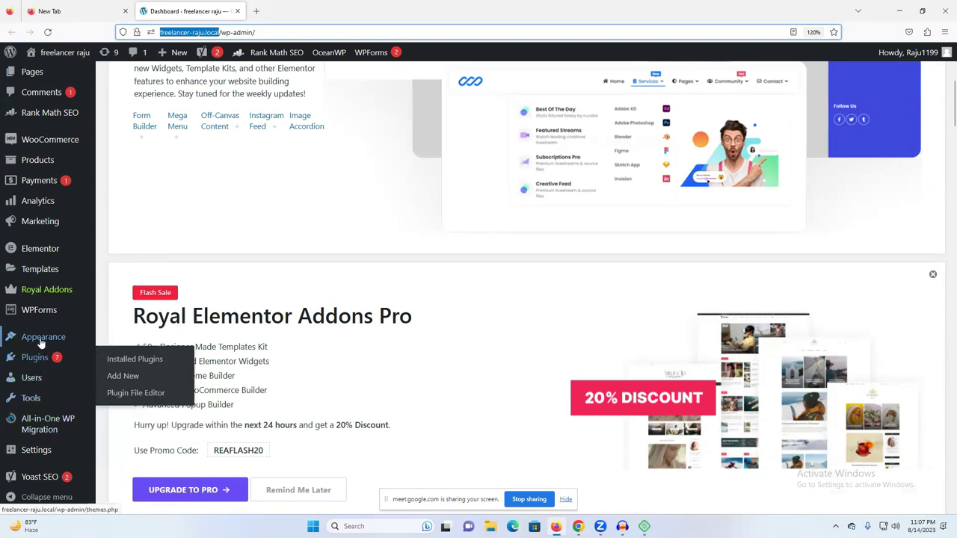
pyautogui.moveTo(37, 337)
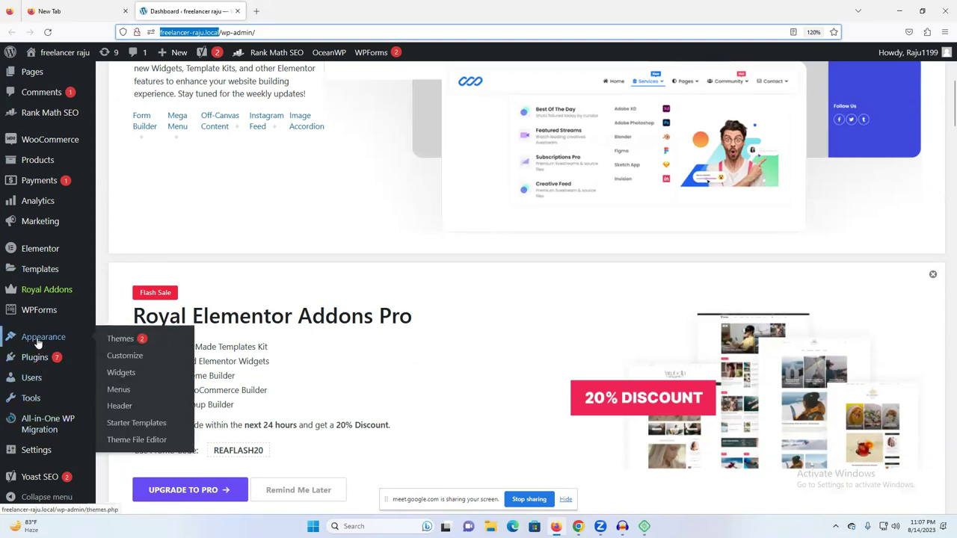
pyautogui.click(125, 407)
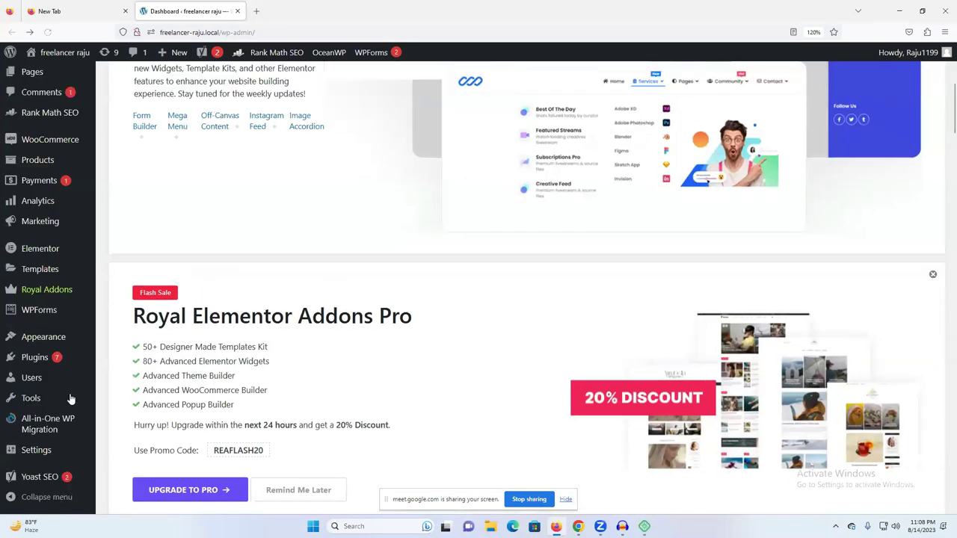
pyautogui.moveTo(38, 342)
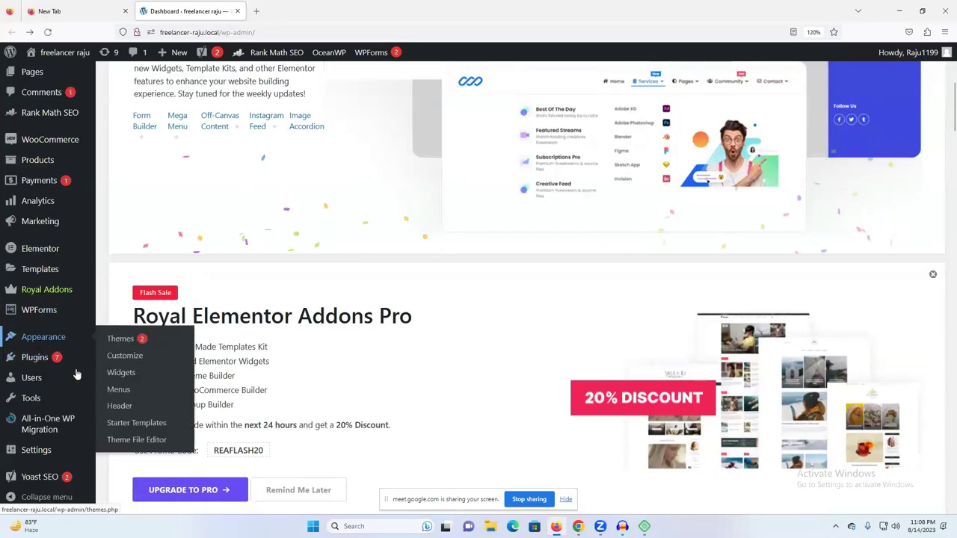
pyautogui.click(137, 440)
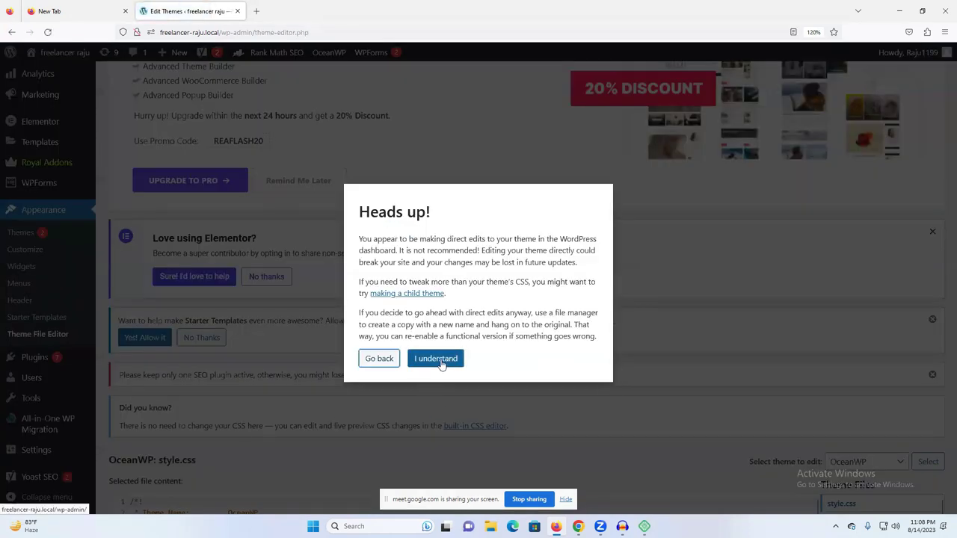
pyautogui.click(448, 362)
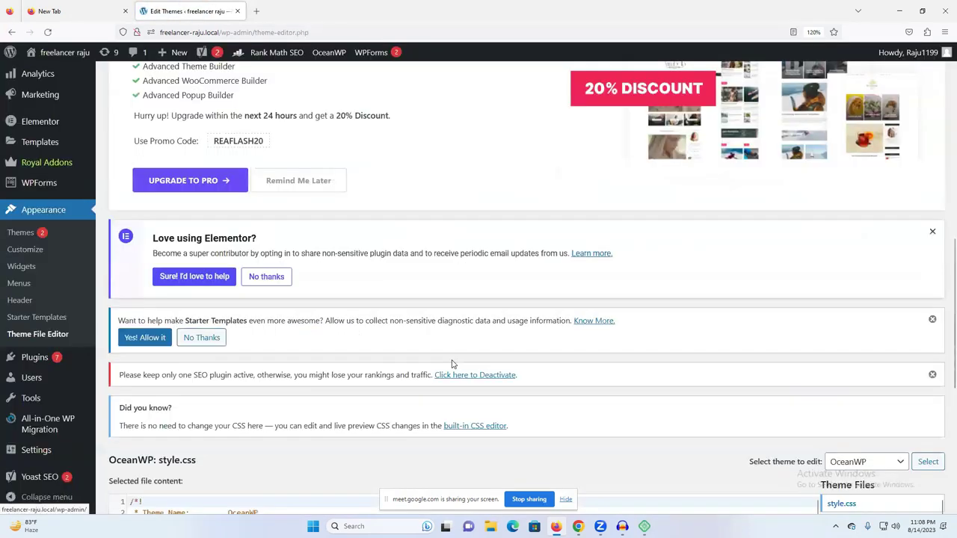
# Open the OceanWP theme's header.php and add an empty line right below the opening <head> tag.
pyautogui.scroll(-3, 456, 360)
pyautogui.scroll(-1, 247, 260)
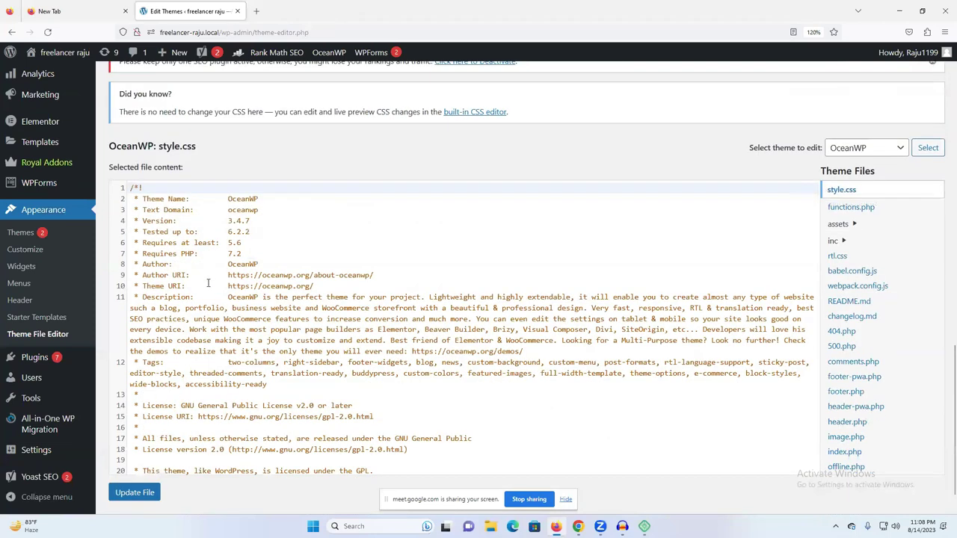
pyautogui.scroll(-1, 207, 283)
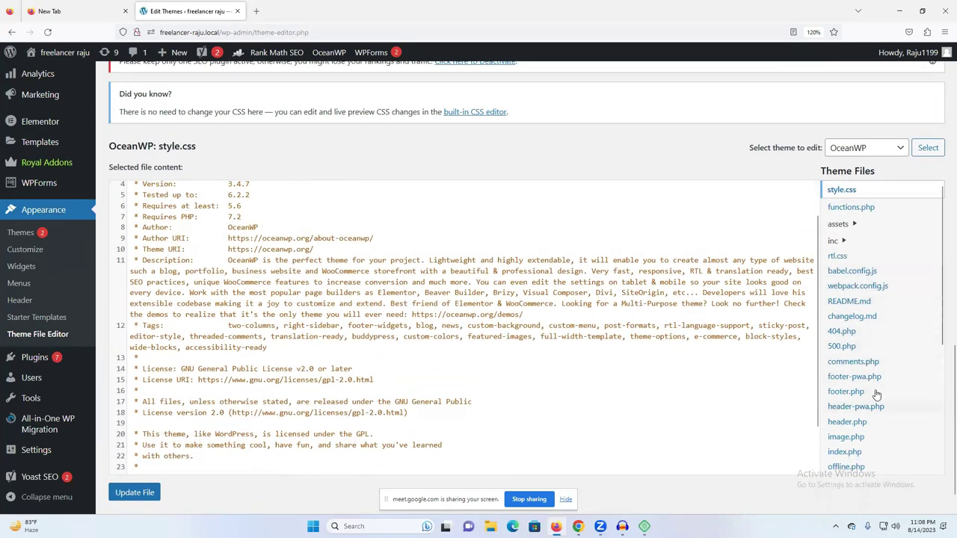
pyautogui.click(858, 437)
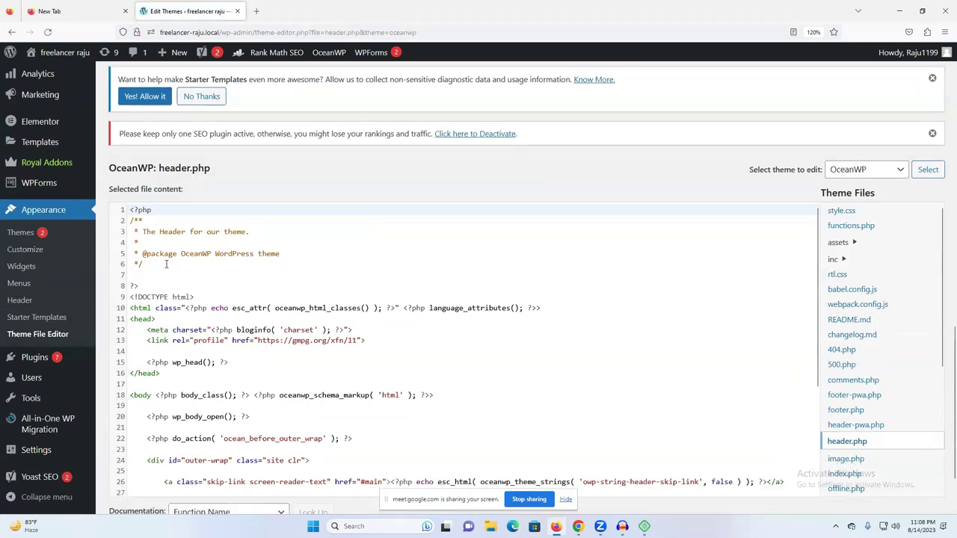
pyautogui.click(160, 319)
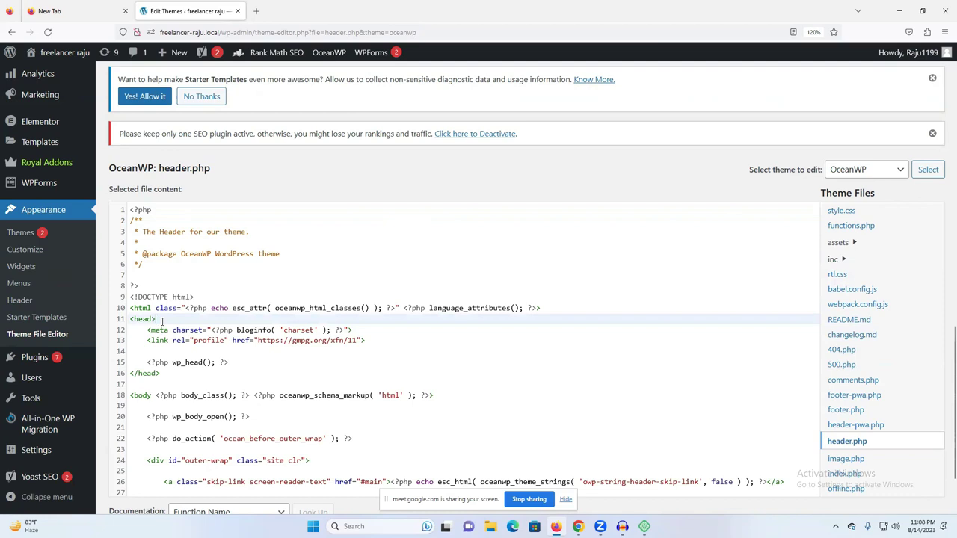
pyautogui.press('Return')
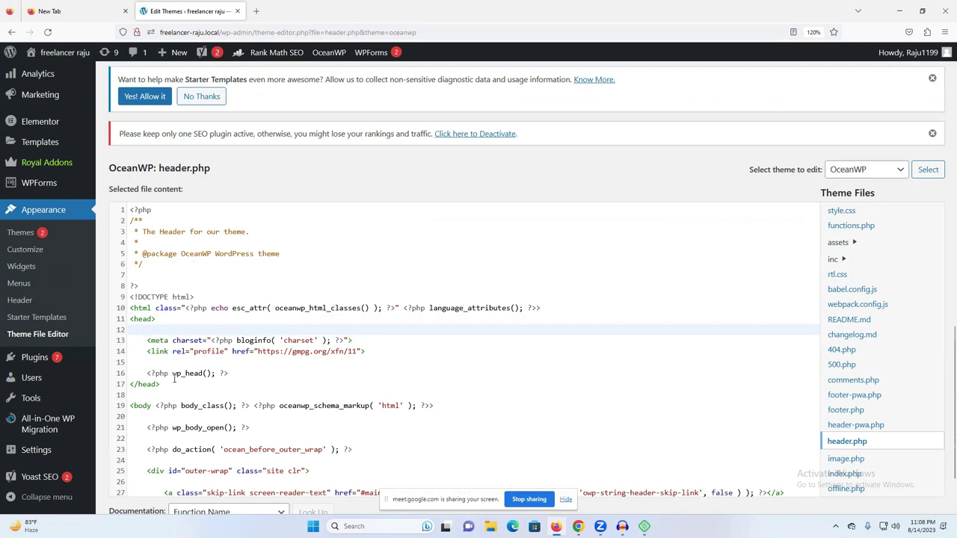
# Leave the theme editor without saving and go to the page for adding new plugins.
pyautogui.click(31, 359)
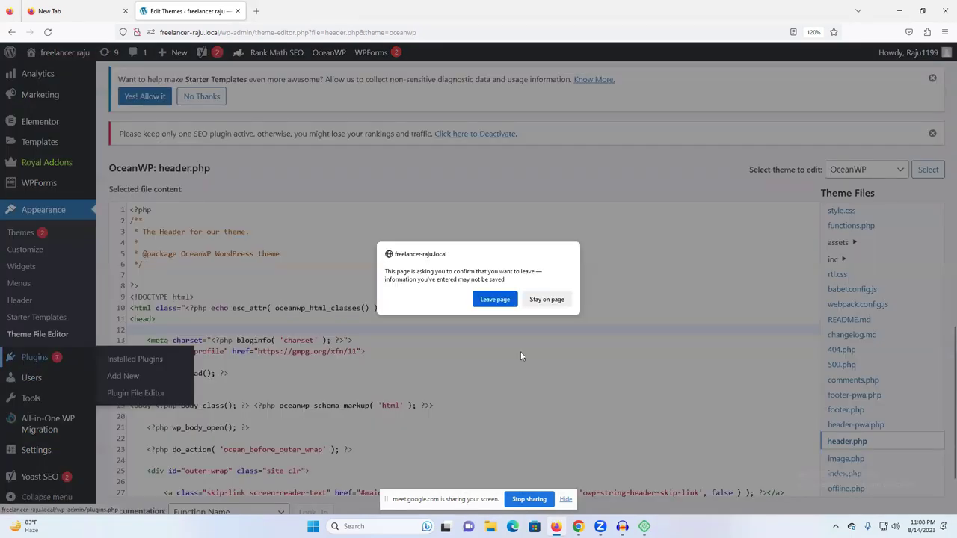
pyautogui.click(500, 300)
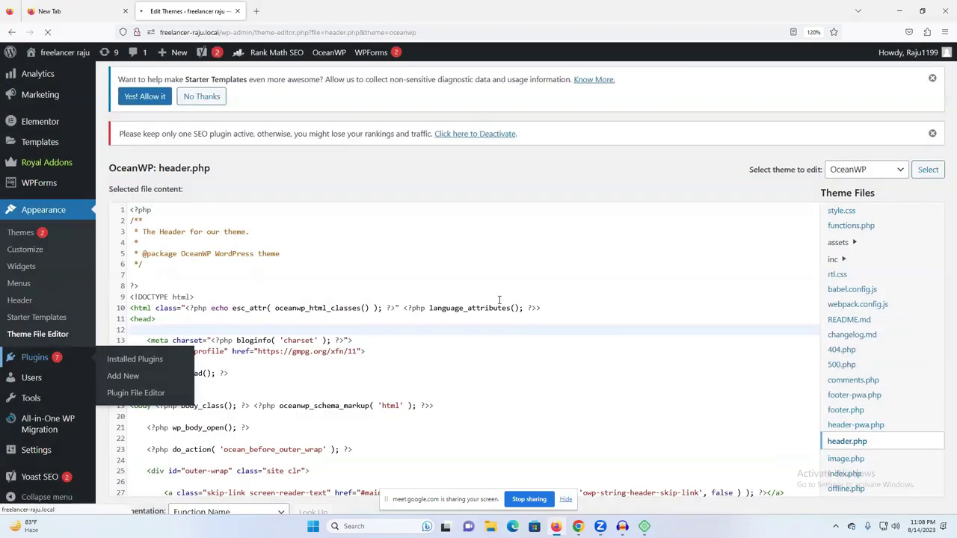
pyautogui.scroll(-3, 366, 314)
pyautogui.scroll(3, 238, 129)
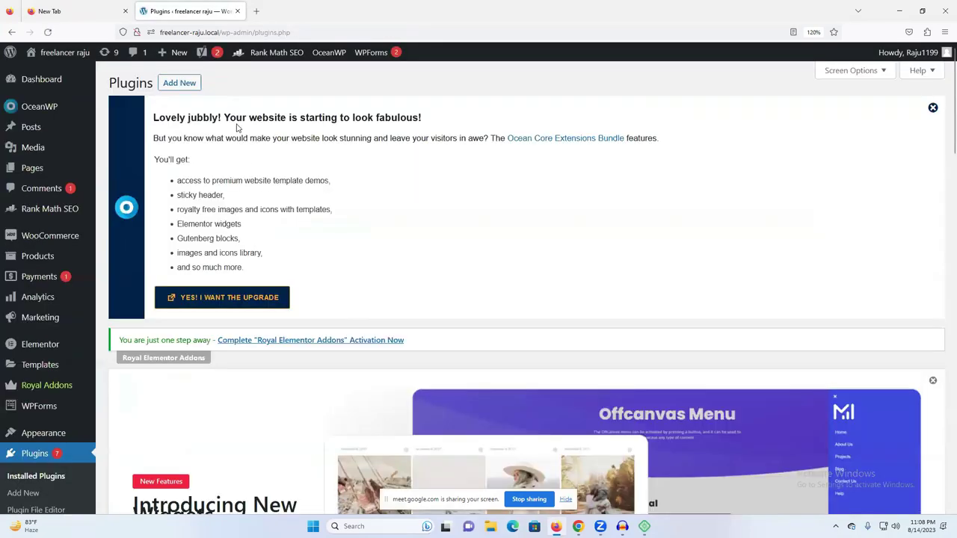
pyautogui.click(180, 82)
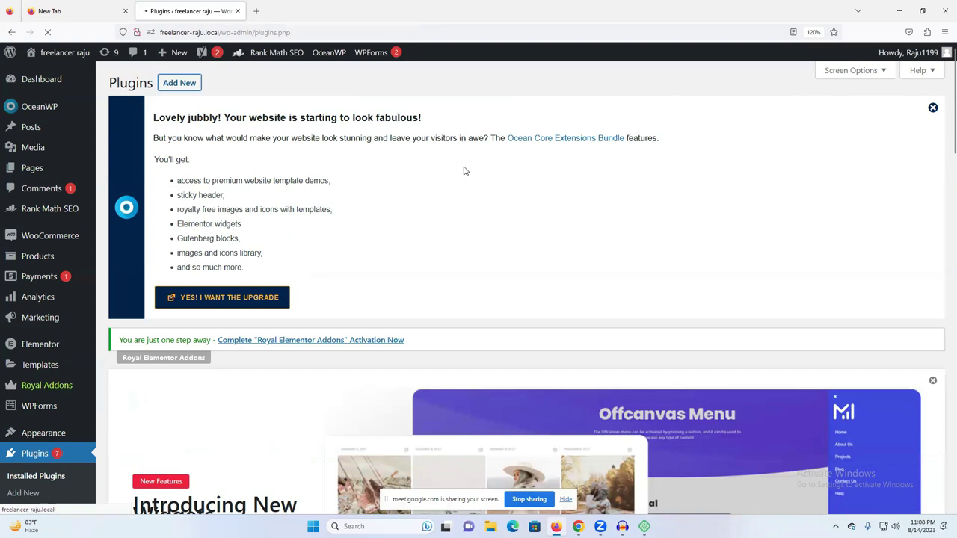
pyautogui.scroll(-3, 324, 224)
pyautogui.scroll(3, 314, 221)
pyautogui.scroll(-3, 314, 221)
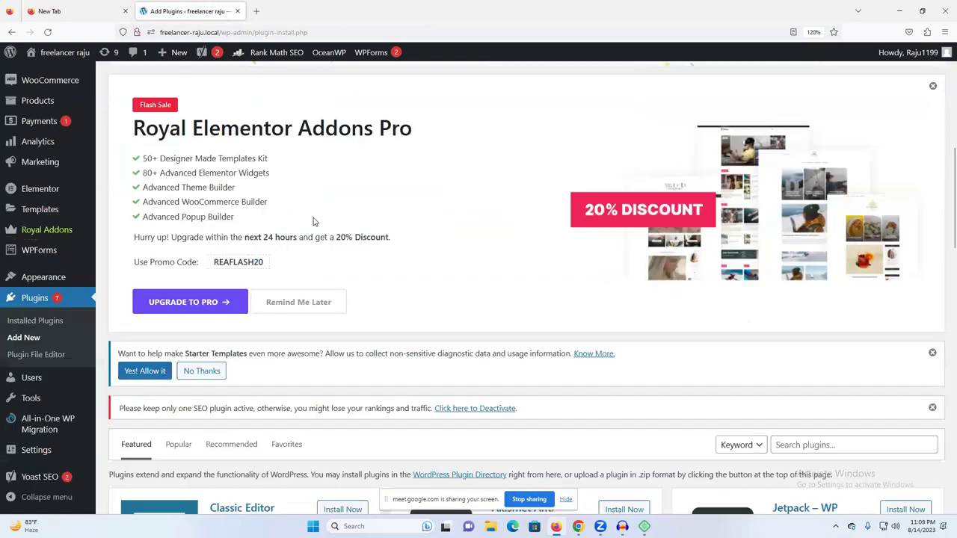
pyautogui.scroll(-4, 344, 223)
pyautogui.scroll(1, 825, 274)
# Search the plugin directory for "htfc", and replace that search term with "heder".
pyautogui.click(812, 193)
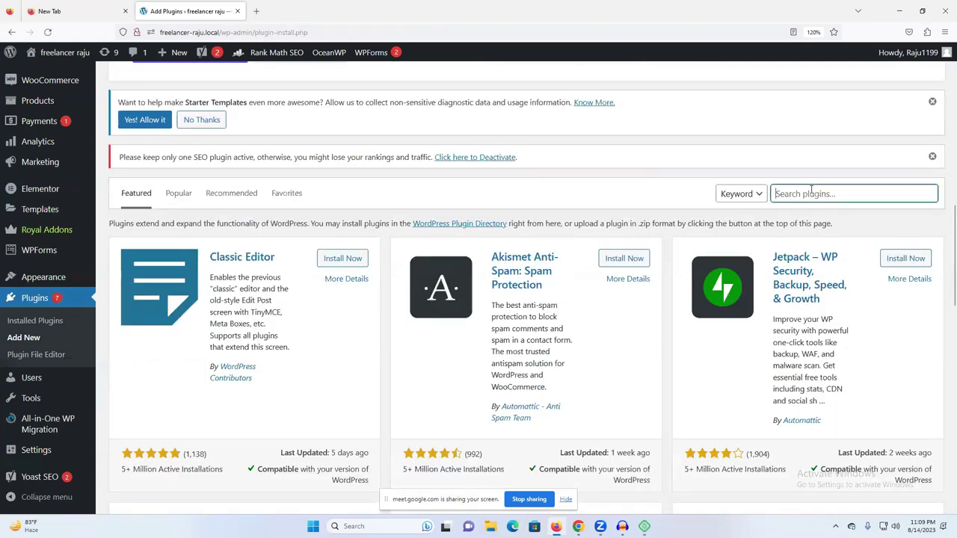
pyautogui.write('htfc')
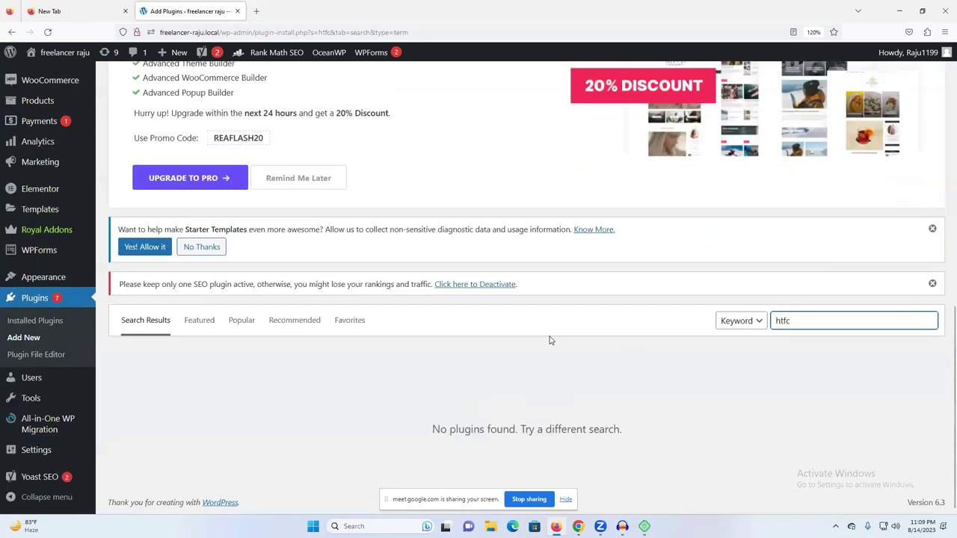
pyautogui.doubleClick(805, 318)
pyautogui.write('heder')
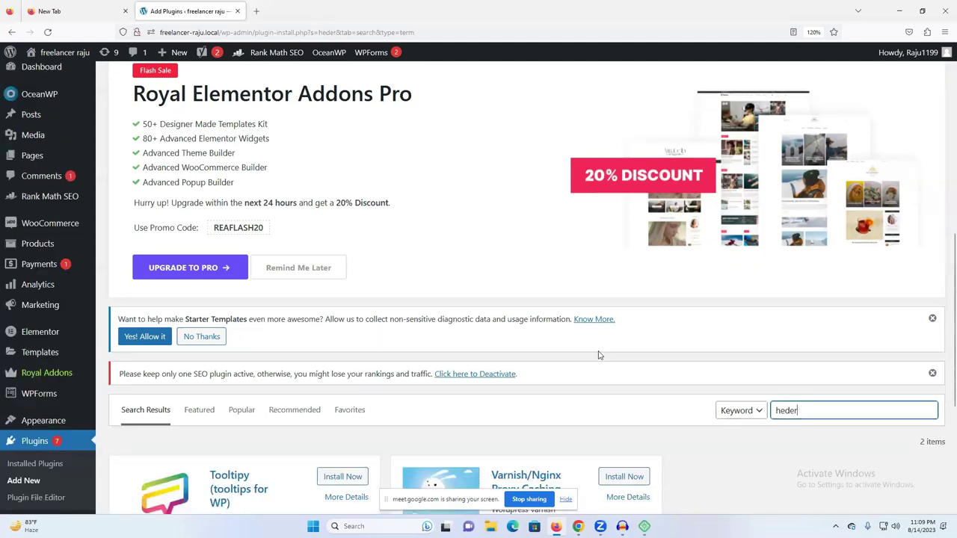
pyautogui.scroll(-3, 635, 337)
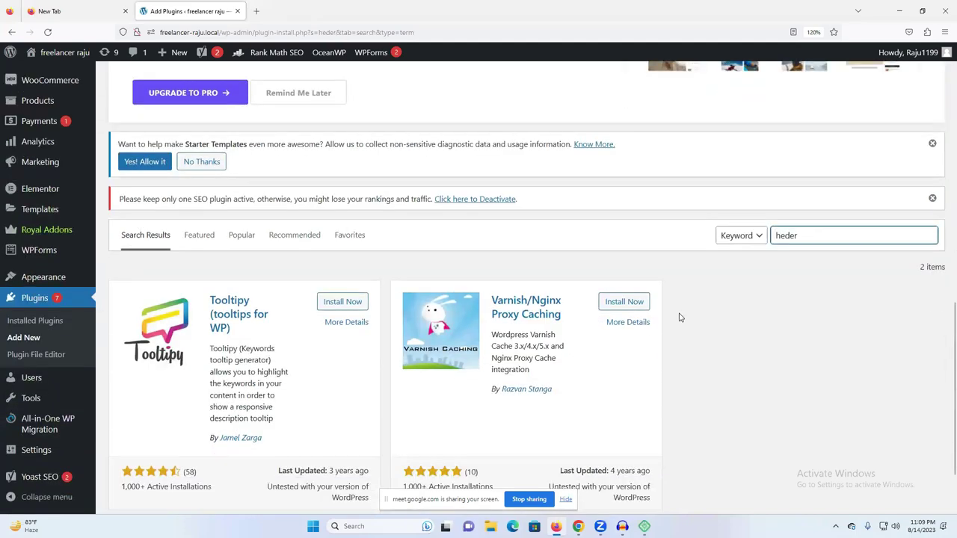
# Correct the misspelled plugin search term to "header" and extend it to "header footer".
pyautogui.click(788, 235)
pyautogui.write('a')
pyautogui.doubleClick(788, 235)
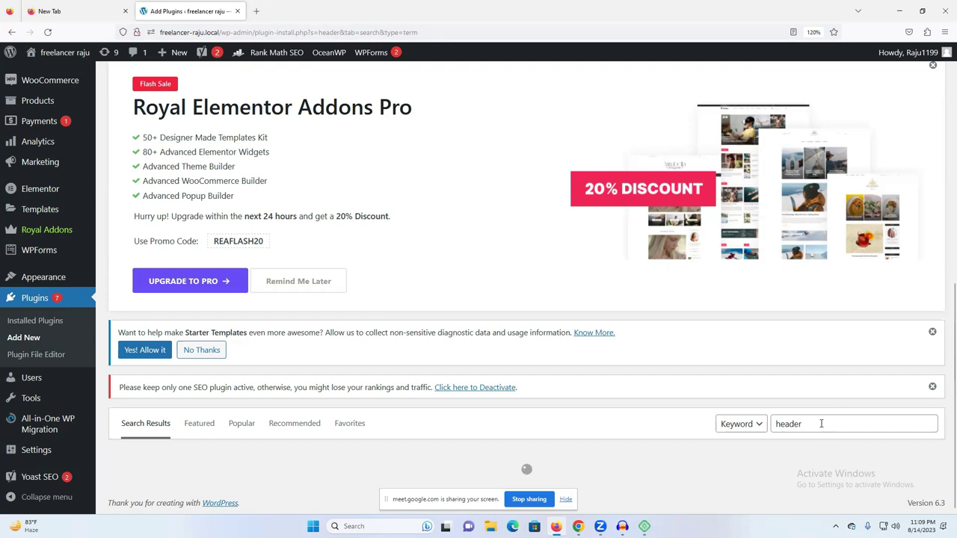
pyautogui.click(821, 424)
pyautogui.write('footer')
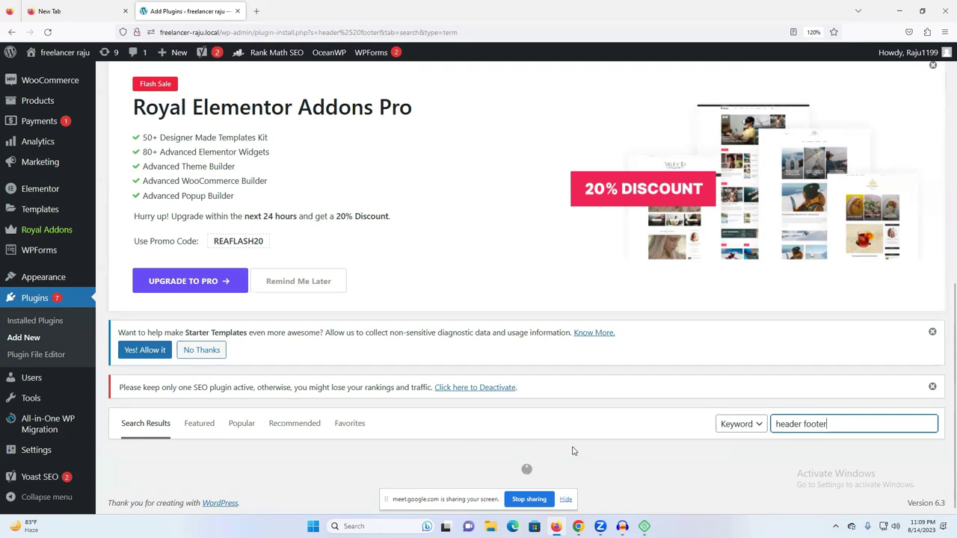
# Install the Header Footer Code Manager plugin by 99robots from the search results and activate it.
pyautogui.scroll(-3, 574, 451)
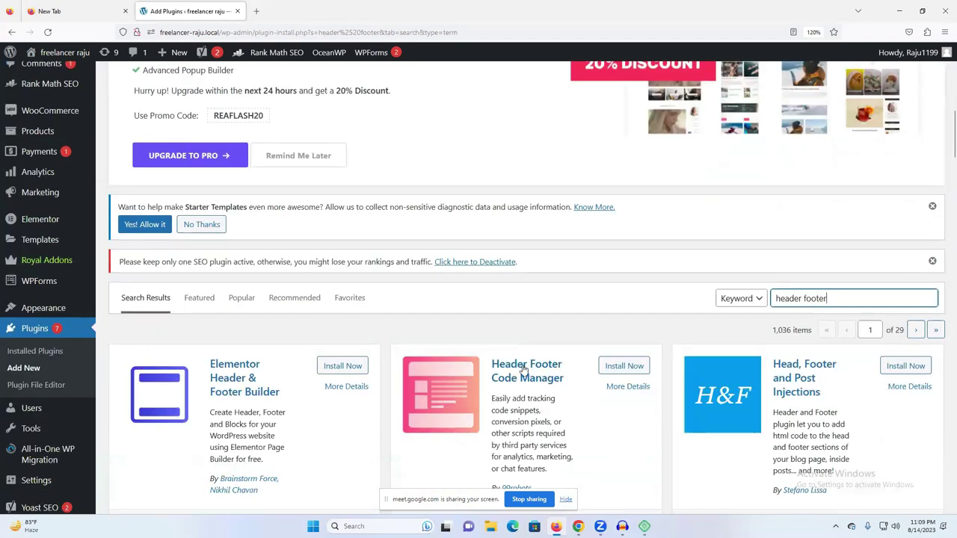
pyautogui.click(615, 370)
pyautogui.scroll(-3, 523, 396)
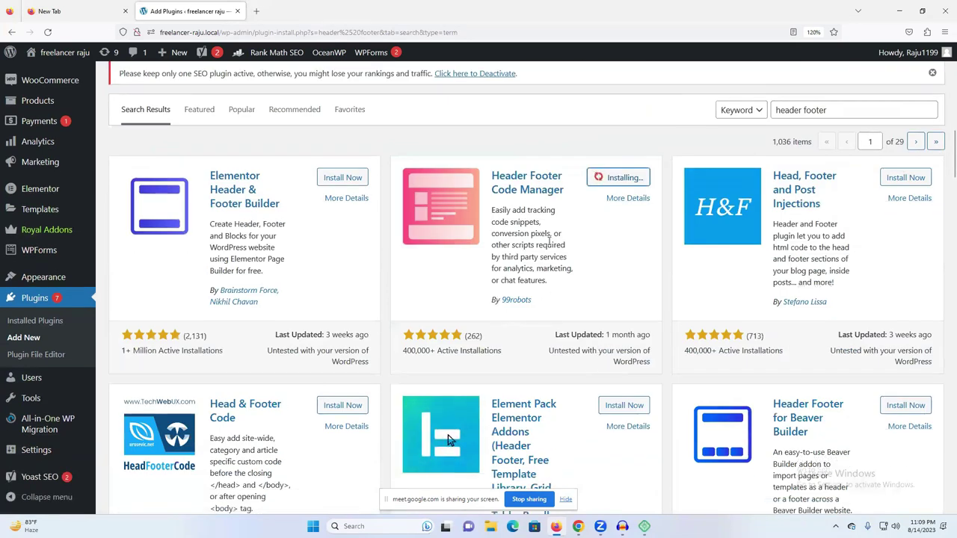
pyautogui.tripleClick(412, 351)
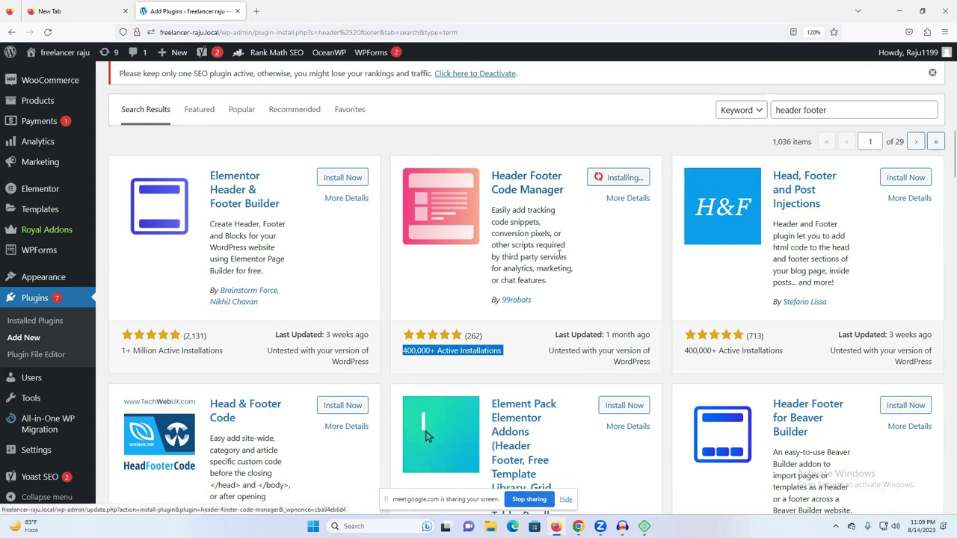
pyautogui.scroll(-5, 560, 274)
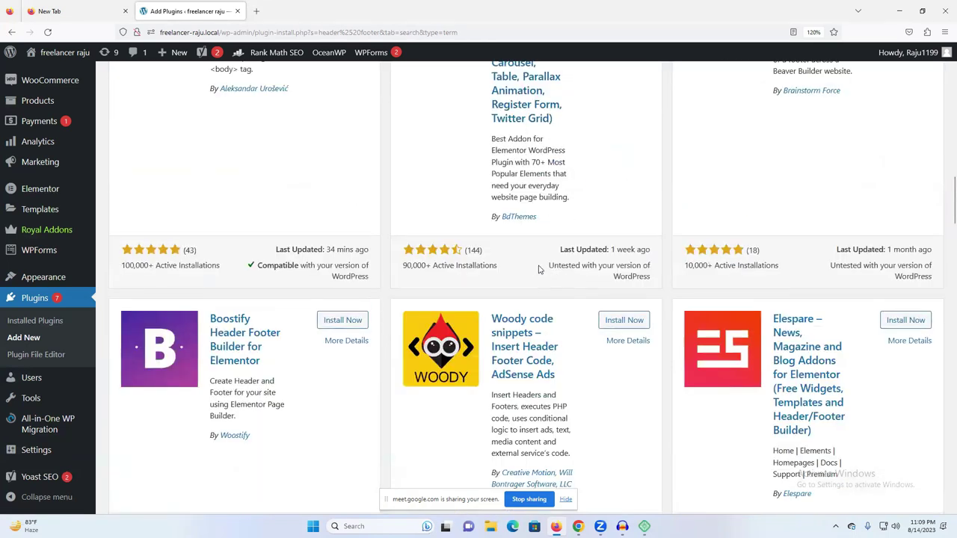
pyautogui.scroll(4, 530, 252)
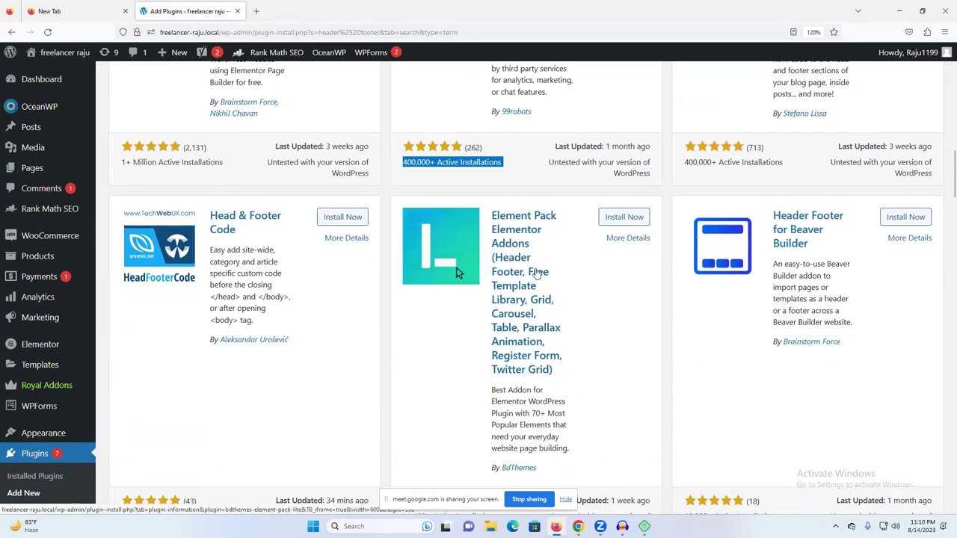
pyautogui.scroll(4, 545, 292)
pyautogui.scroll(1, 609, 354)
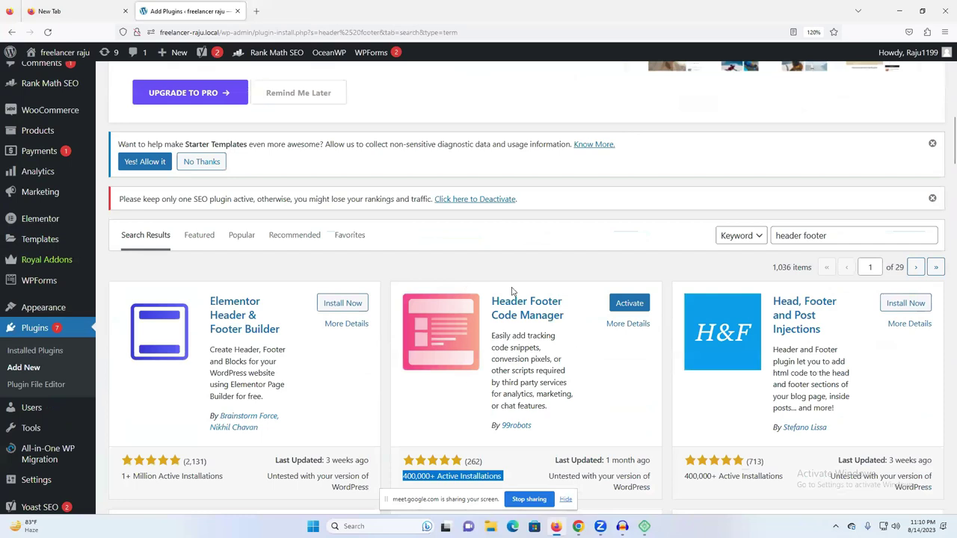
pyautogui.click(631, 304)
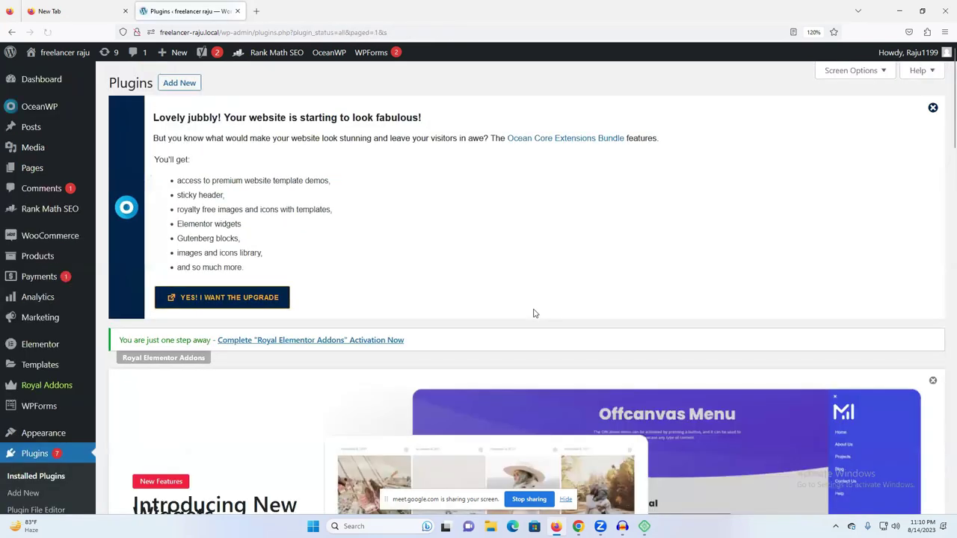
# Check Header Footer Code Manager among the installed plugins and open the HFCM snippets list.
pyautogui.scroll(-3, 535, 310)
pyautogui.scroll(-3, 520, 307)
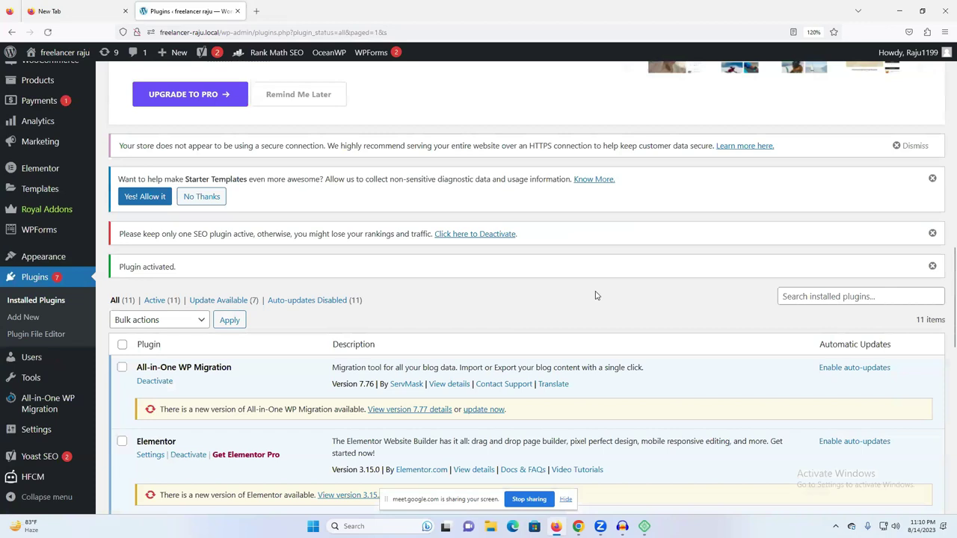
pyautogui.scroll(-6, 591, 295)
pyautogui.scroll(3, 471, 320)
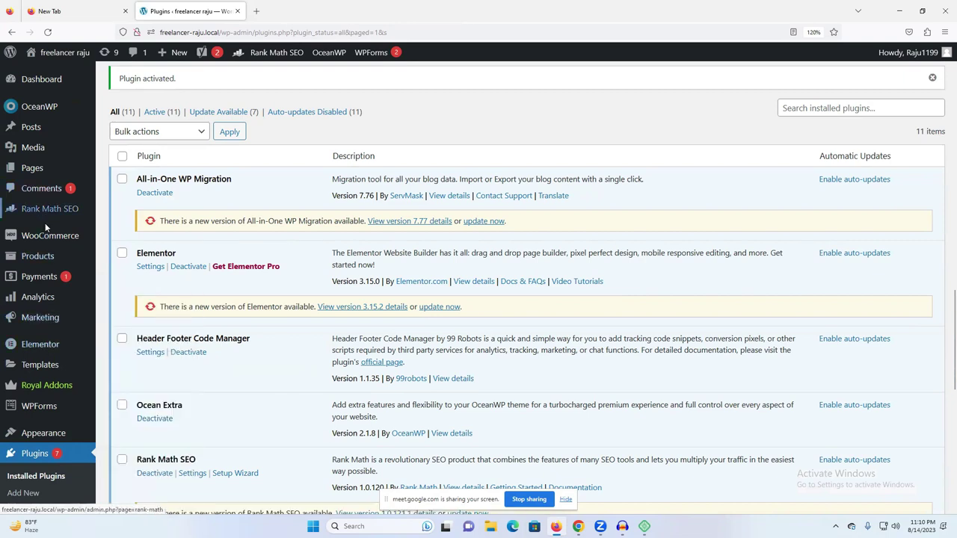
pyautogui.scroll(-2, 45, 224)
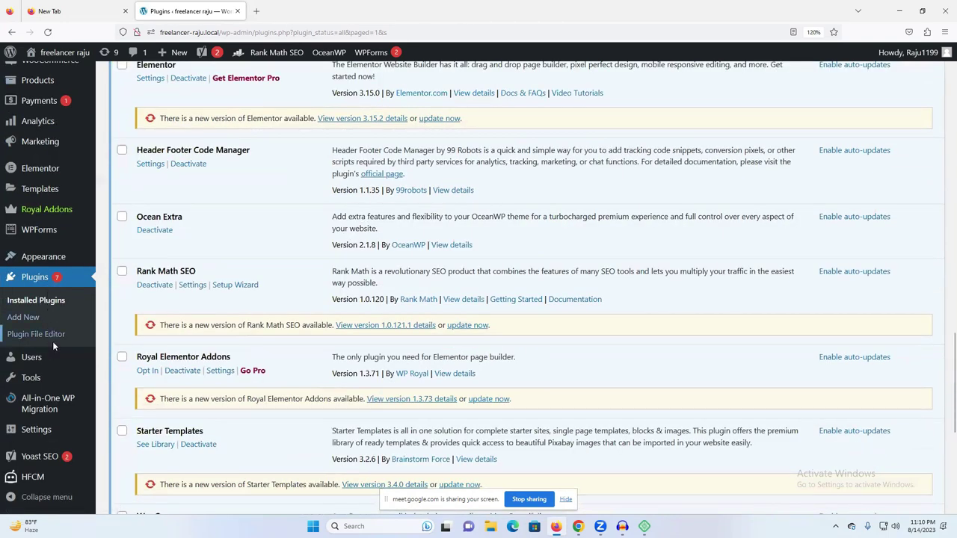
pyautogui.moveTo(29, 485)
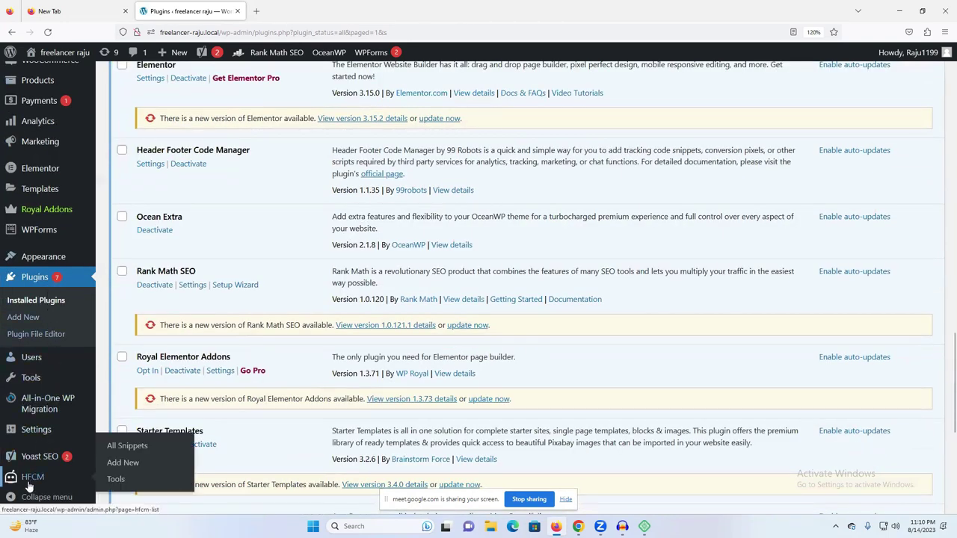
pyautogui.click(34, 484)
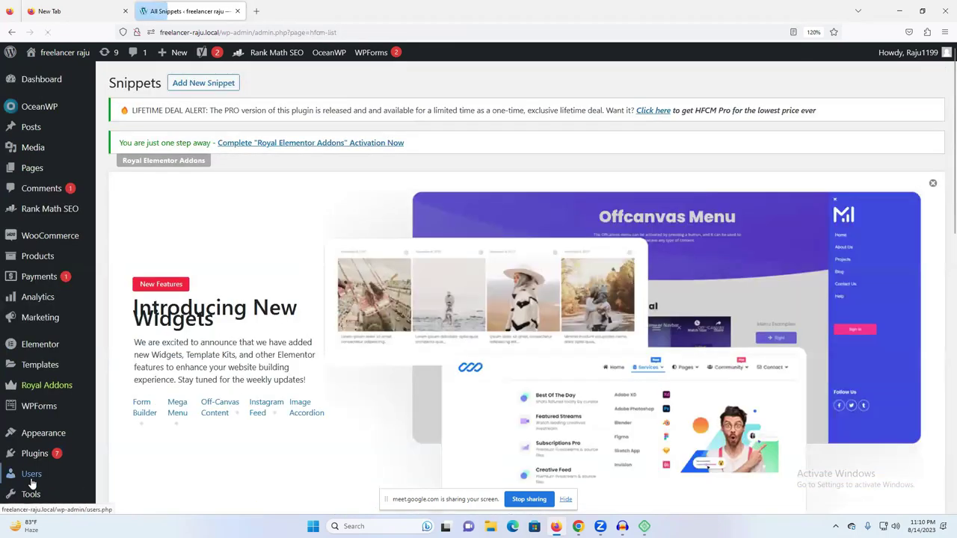
# Look over the snippets list, start a new snippet, and review the fields and code area of its form.
pyautogui.scroll(-4, 324, 342)
pyautogui.scroll(-5, 324, 343)
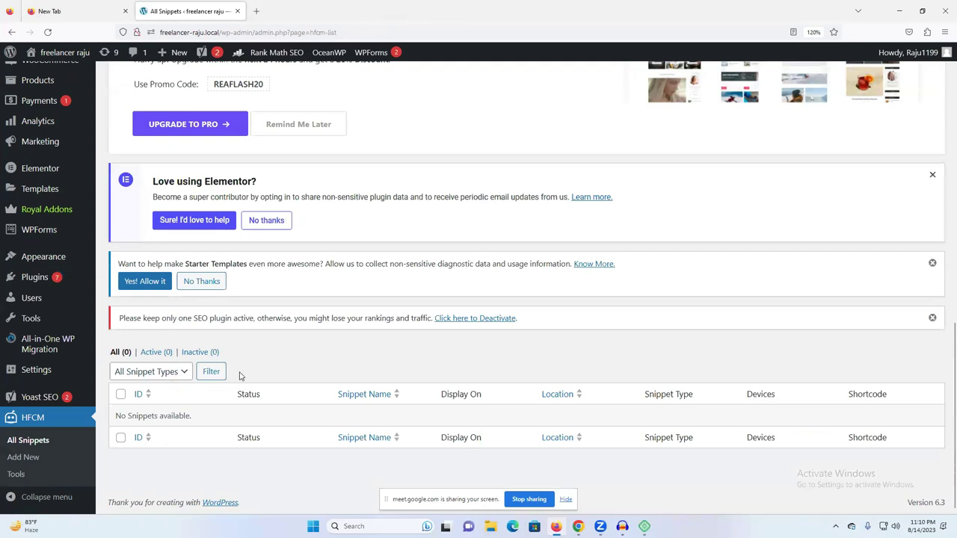
pyautogui.scroll(4, 219, 347)
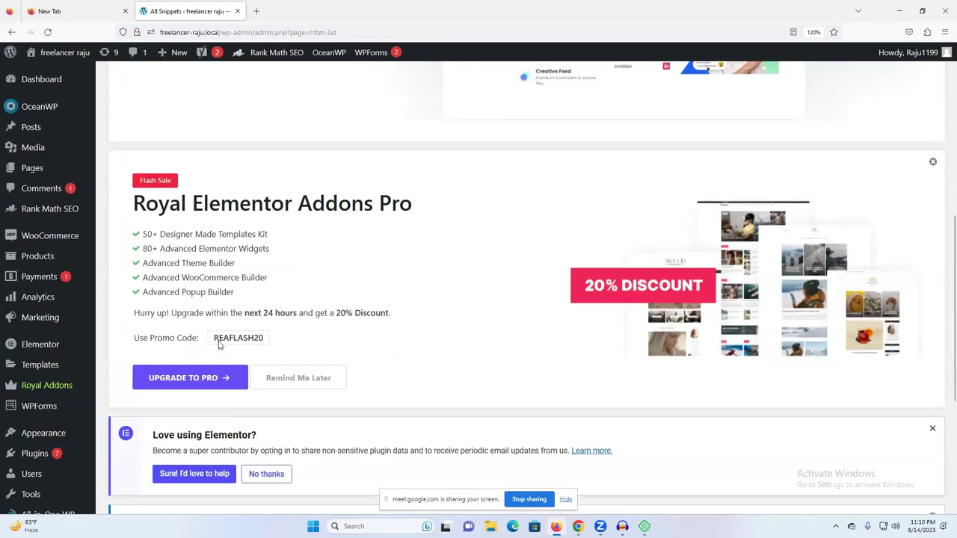
pyautogui.scroll(4, 220, 346)
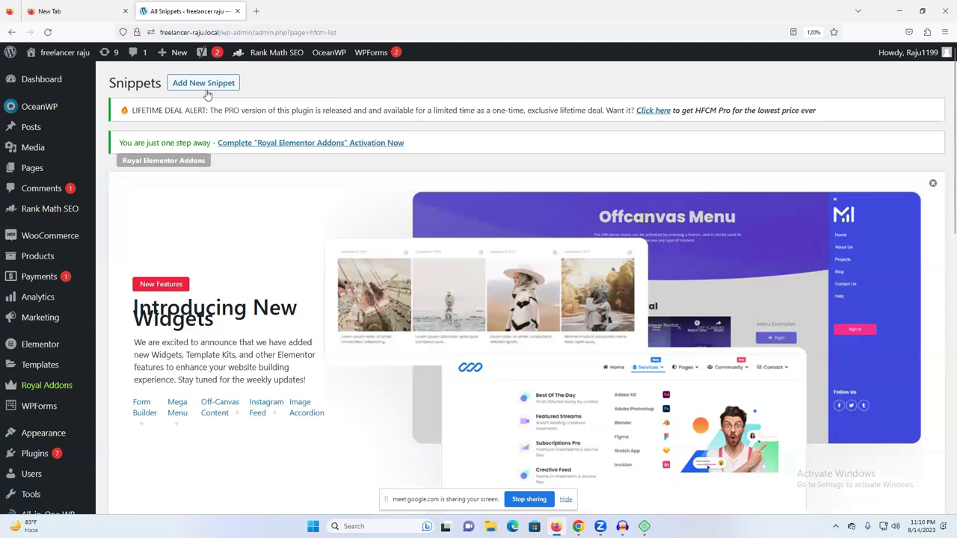
pyautogui.click(203, 87)
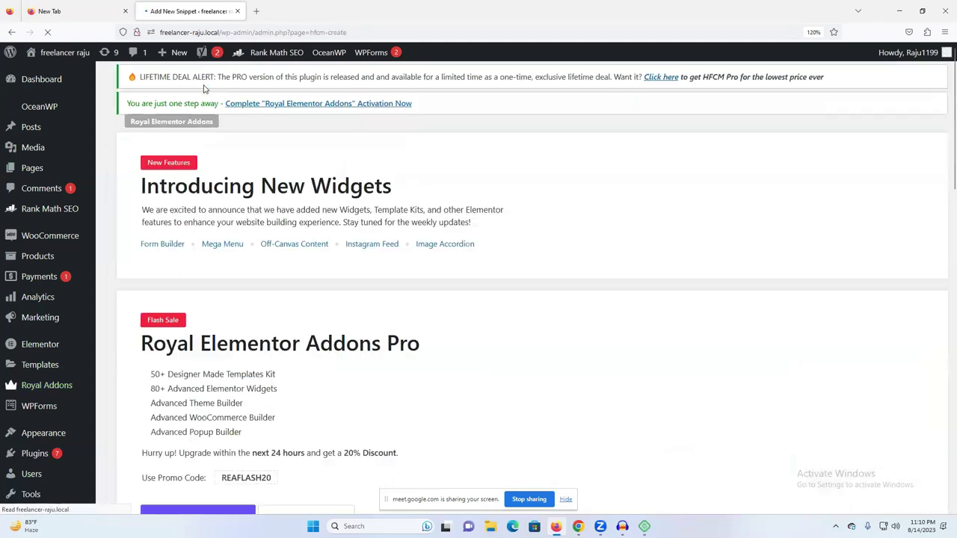
pyautogui.scroll(-3, 288, 238)
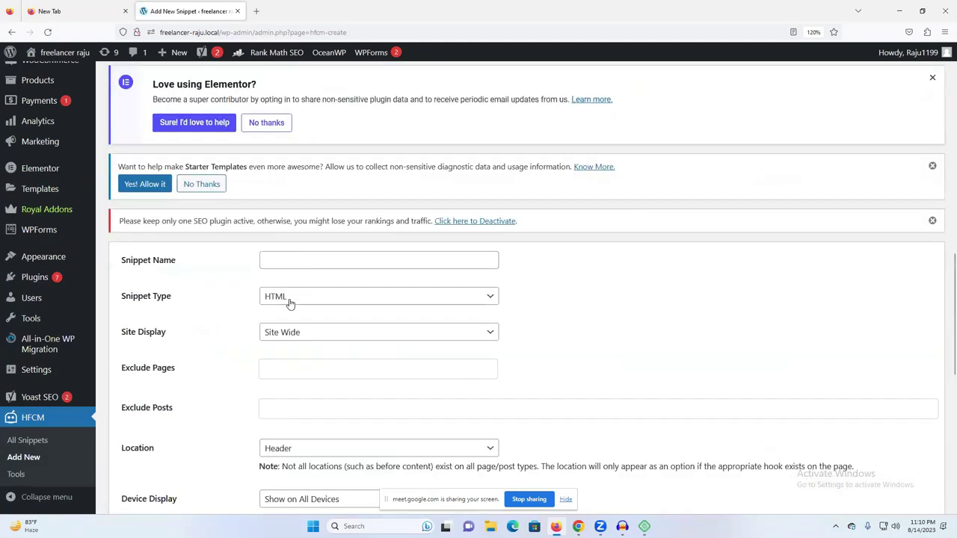
pyautogui.scroll(-3, 314, 289)
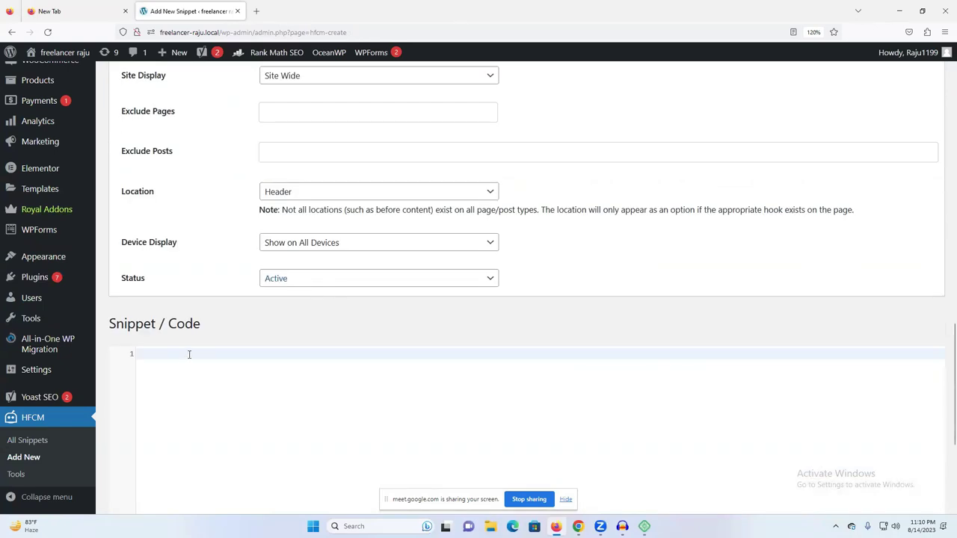
pyautogui.scroll(2, 336, 284)
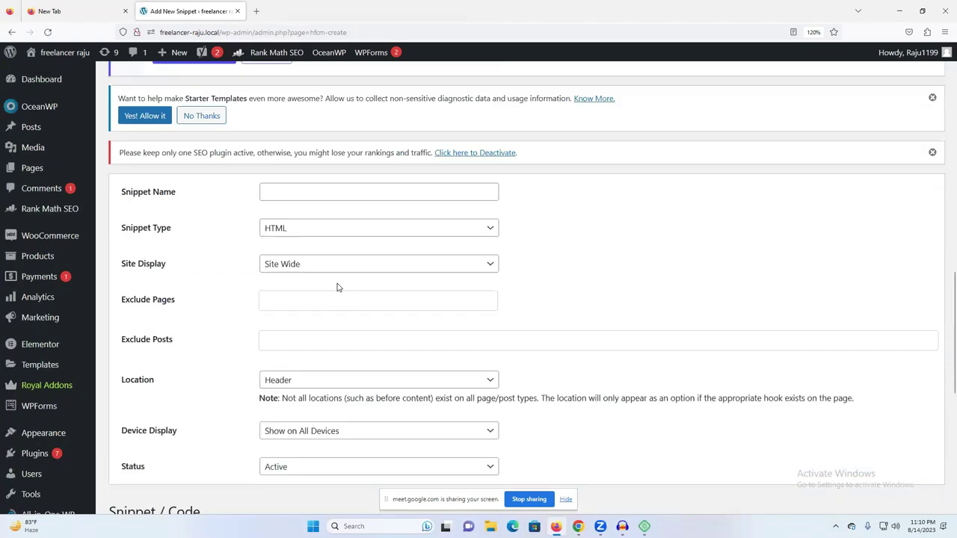
# Set the new snippet's location to Header.
pyautogui.click(304, 386)
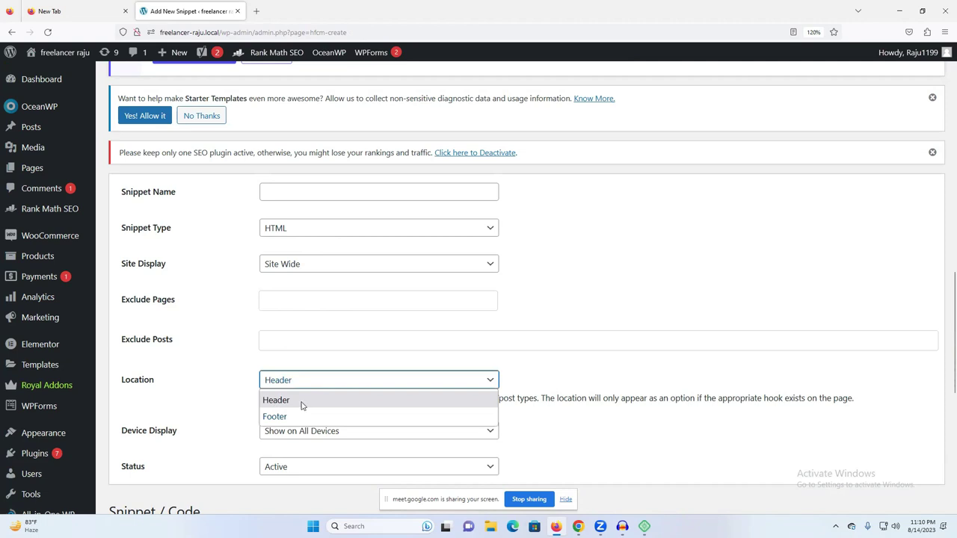
pyautogui.click(302, 403)
pyautogui.scroll(-2, 299, 459)
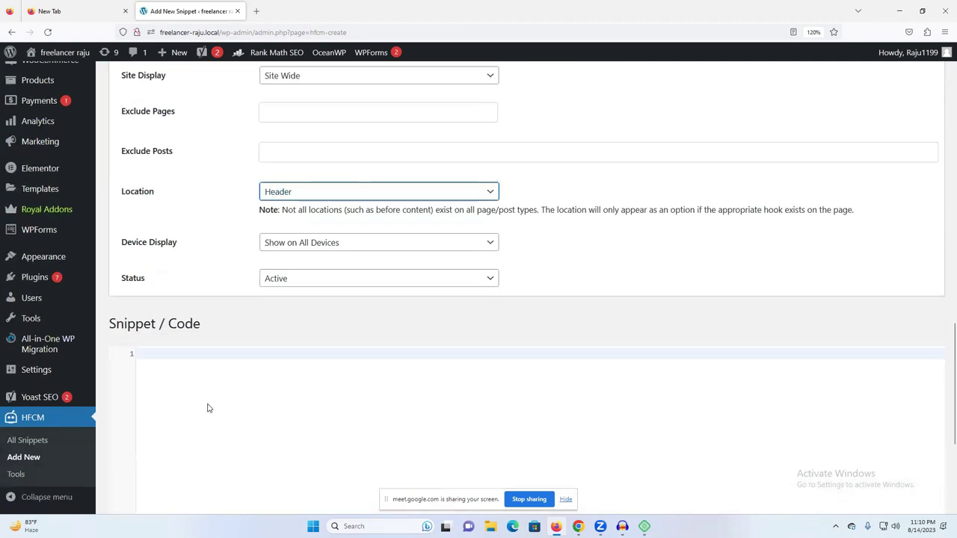
# Copy the manual-install Google tag from Analytics in Chrome and paste it into the snippet's code area in Firefox.
pyautogui.click(191, 360)
pyautogui.moveTo(578, 526)
pyautogui.click(554, 468)
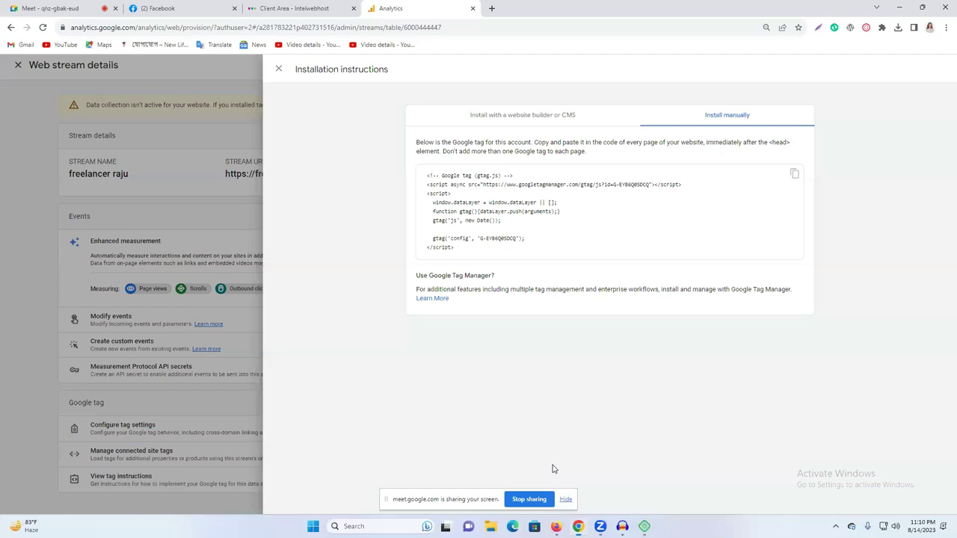
pyautogui.click(795, 176)
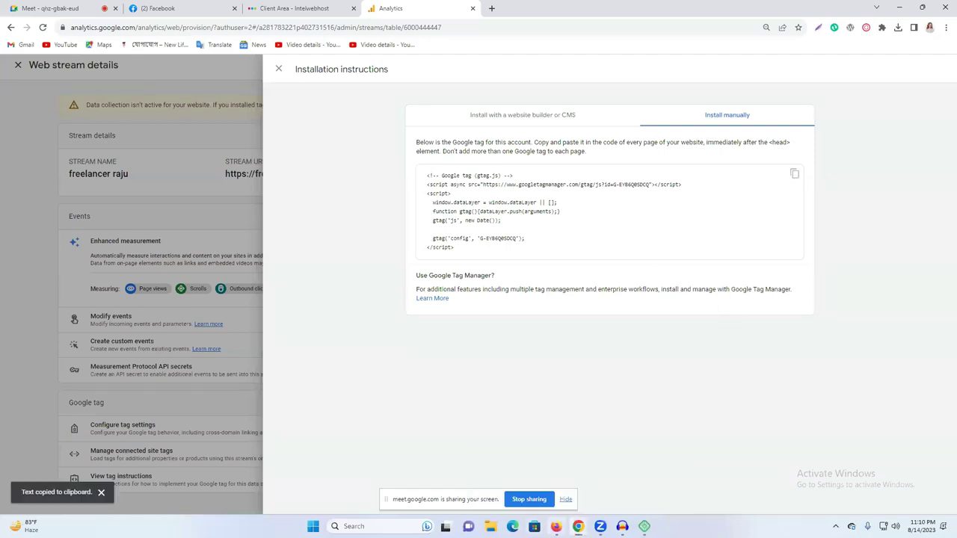
pyautogui.hotkey('alt', 'Tab')
pyautogui.hotkey('ctrl', 'v')
pyautogui.scroll(-3, 391, 372)
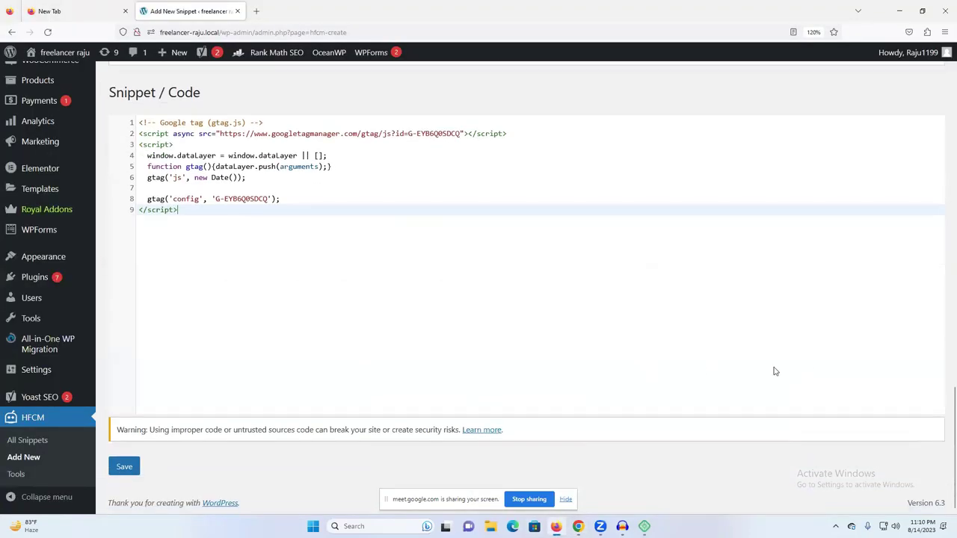
# Save the new snippet and check its stored code.
pyautogui.click(125, 466)
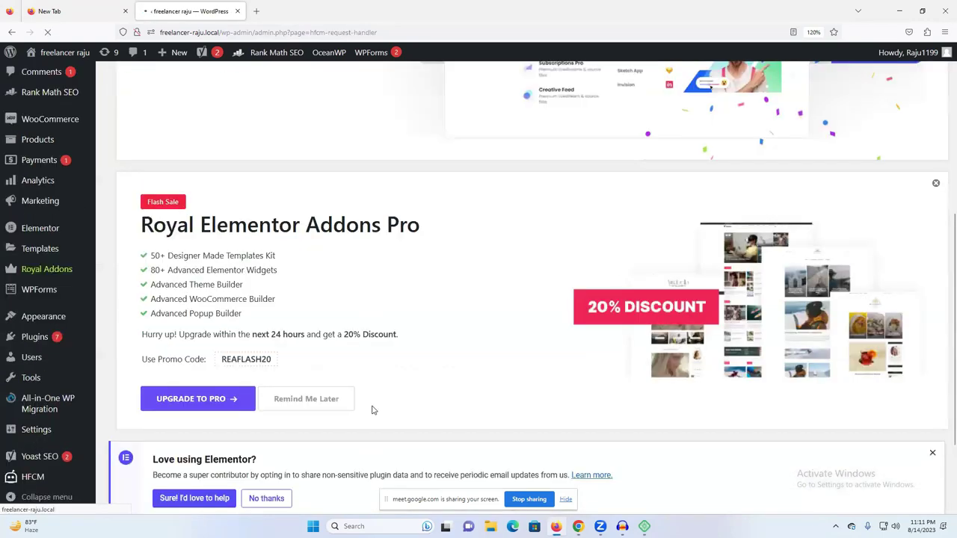
pyautogui.scroll(-10, 373, 410)
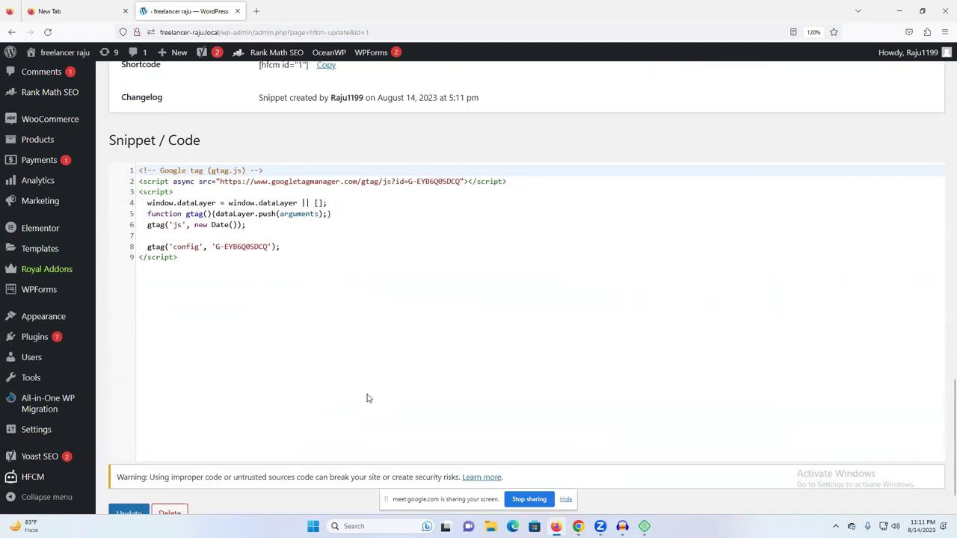
pyautogui.scroll(-1, 192, 448)
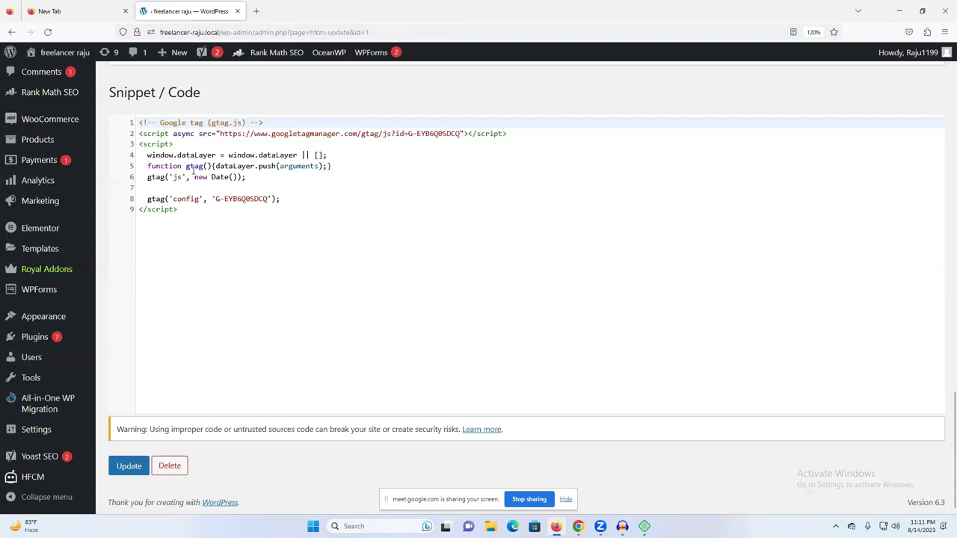
# Copy the Google tag again from the Analytics installation instructions in Chrome and return to the snippet in Firefox.
pyautogui.click(578, 526)
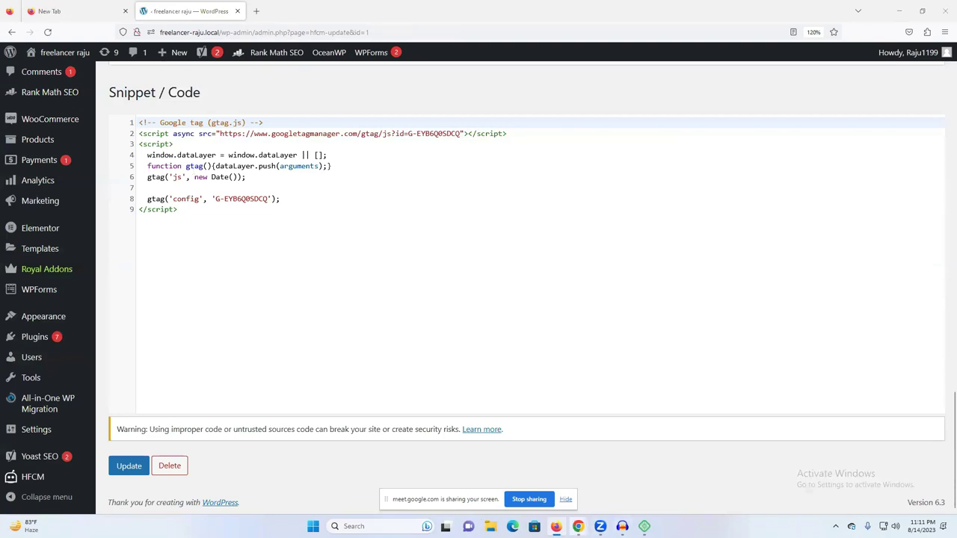
pyautogui.click(560, 495)
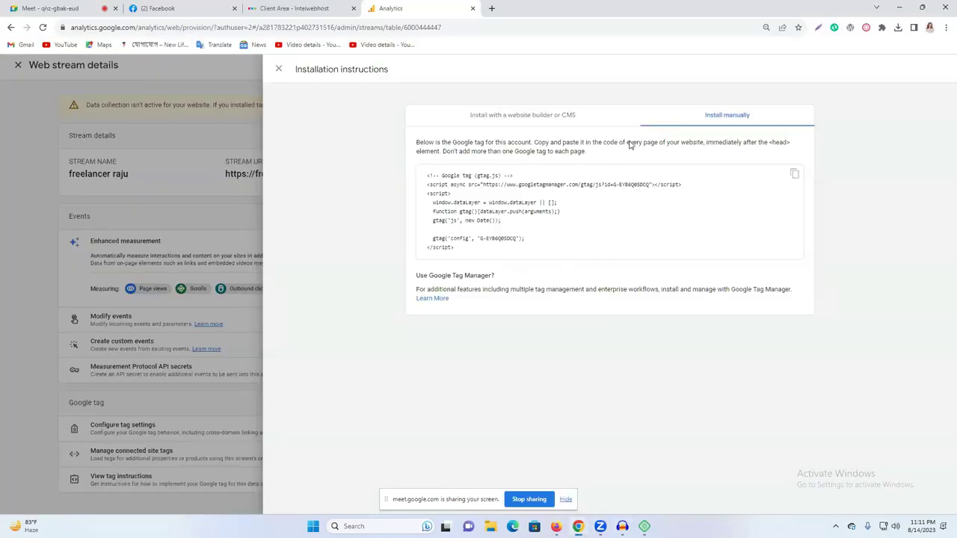
pyautogui.doubleClick(795, 175)
pyautogui.click(795, 174)
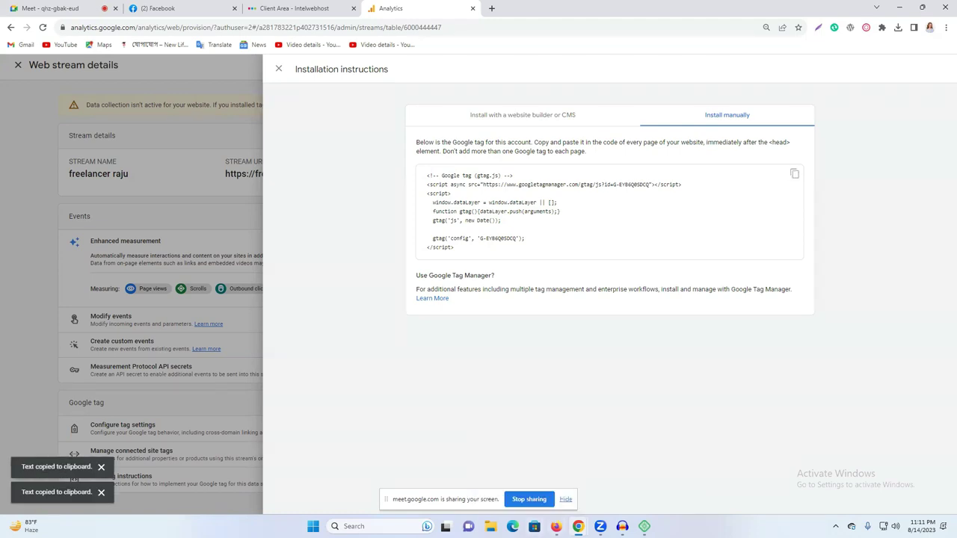
pyautogui.click(555, 526)
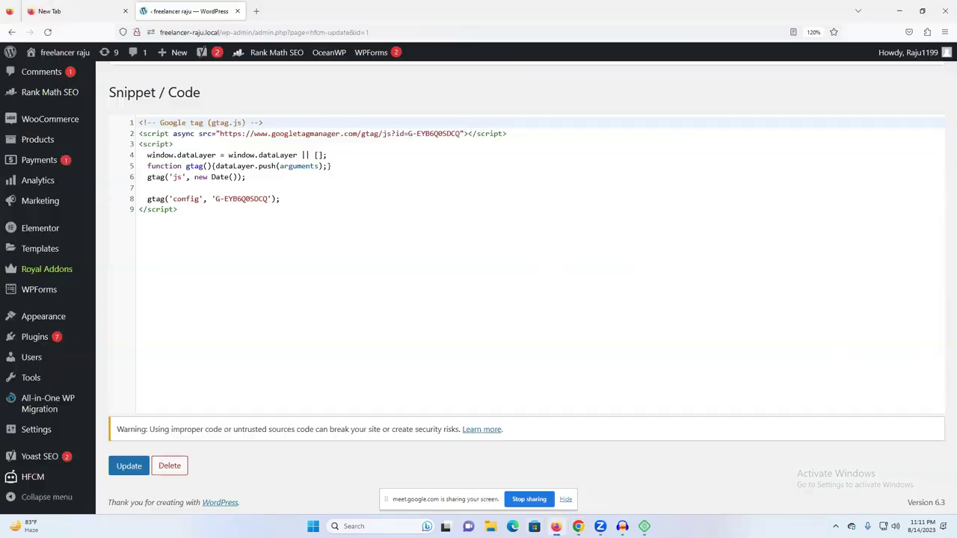
# Select and copy the whole Google tag in the saved snippet, and clear the code area.
pyautogui.moveTo(181, 209); pyautogui.dragTo(132, 129)
pyautogui.hotkey('ctrl', 'c')
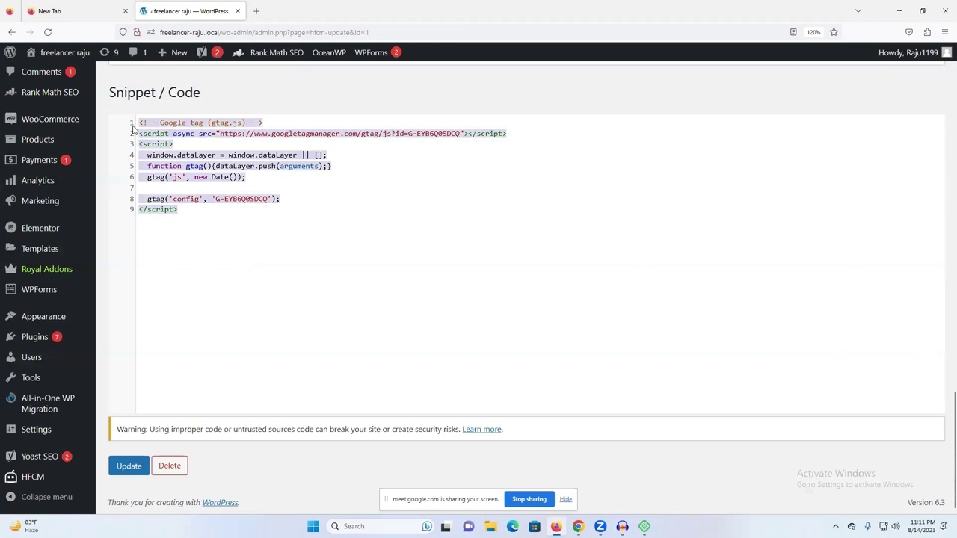
pyautogui.press('BackSpace')
# Set the snippet's location to Header, its device display to Show on All Devices and its status to Active.
pyautogui.scroll(5, 274, 321)
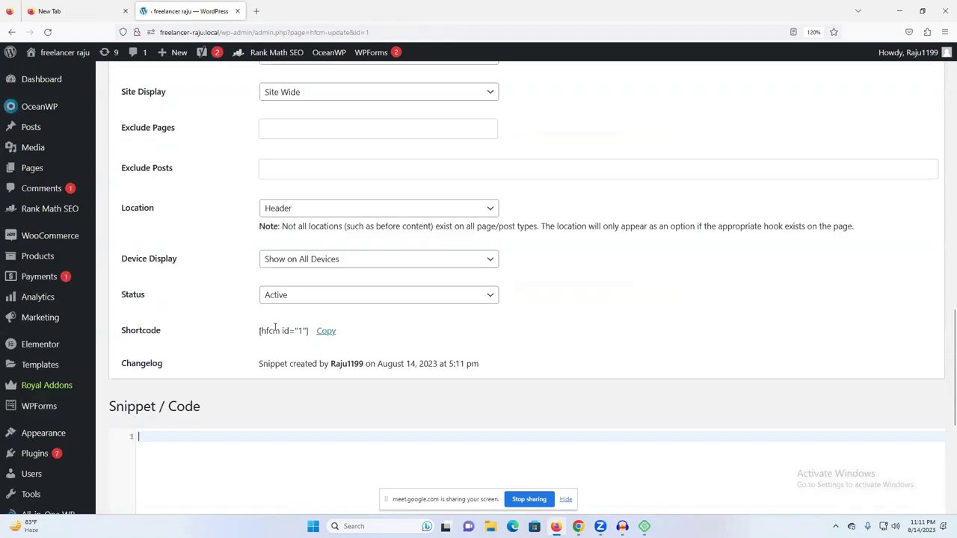
pyautogui.click(309, 272)
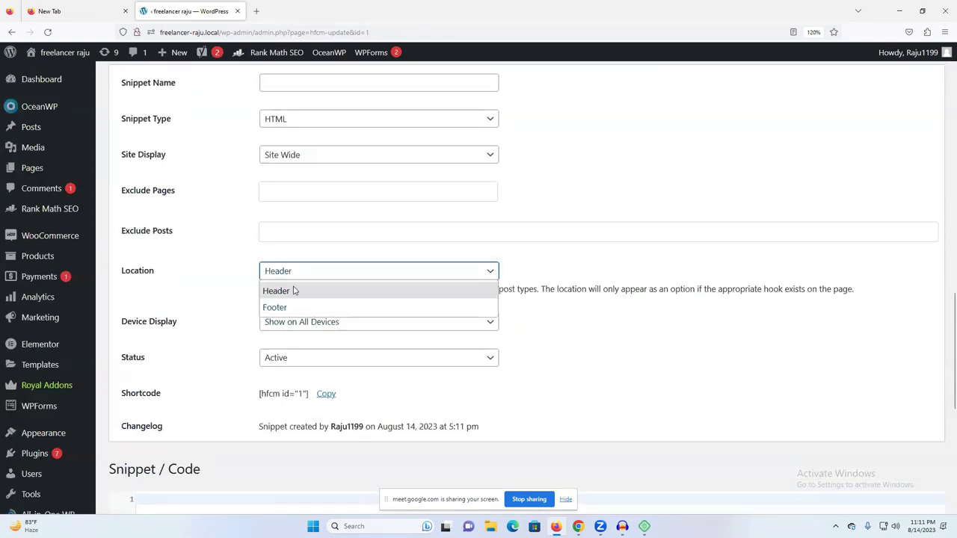
pyautogui.click(303, 288)
pyautogui.click(318, 323)
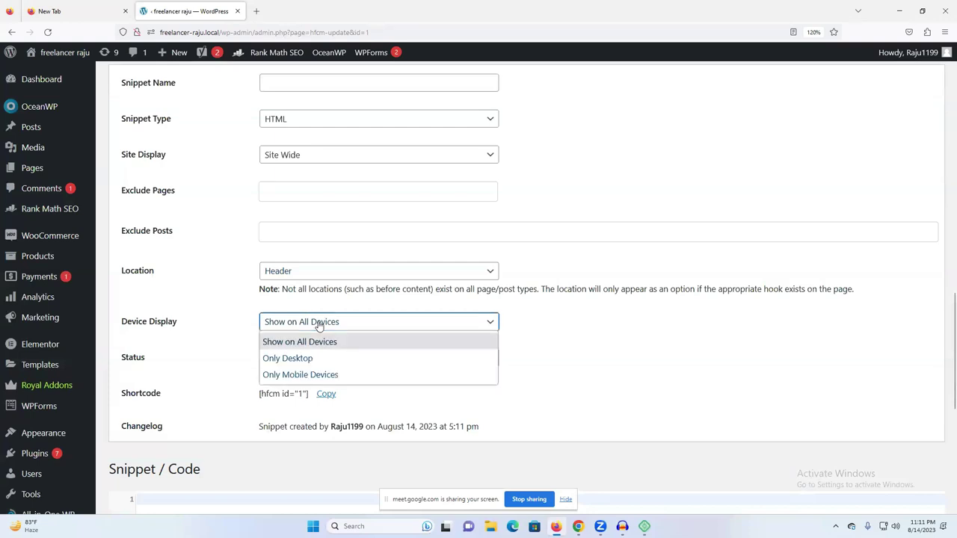
pyautogui.click(322, 343)
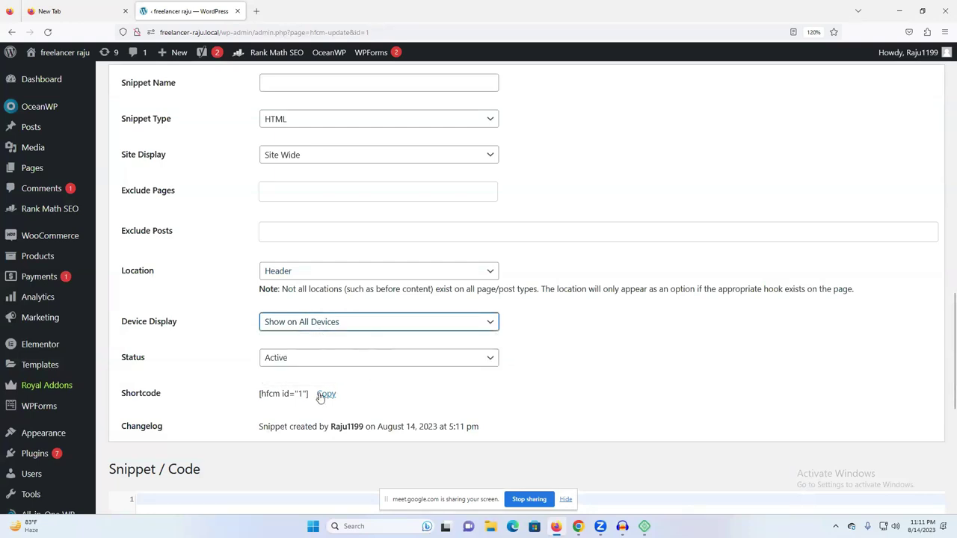
pyautogui.click(295, 359)
pyautogui.click(292, 376)
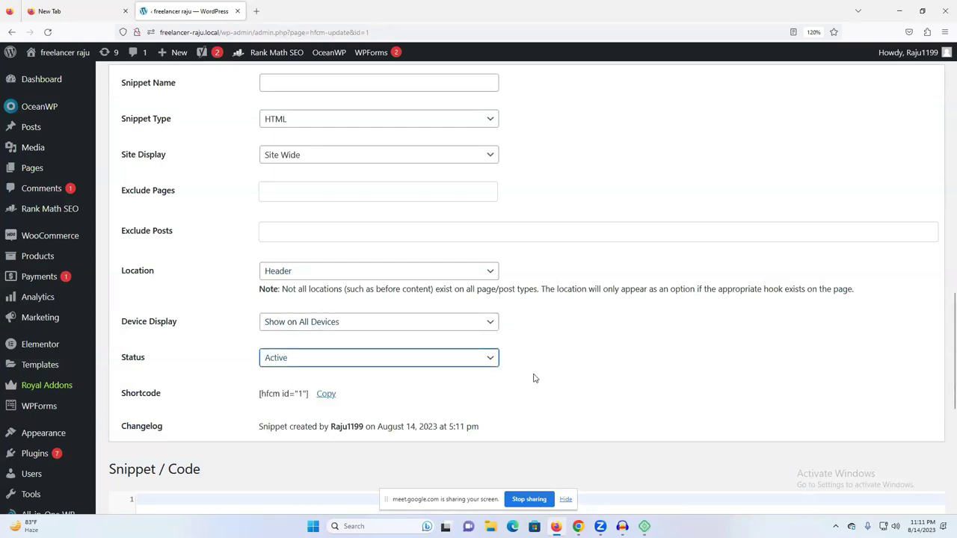
# Name the snippet "heder" and look at the pages that can be excluded without choosing any.
pyautogui.scroll(3, 498, 360)
pyautogui.click(305, 312)
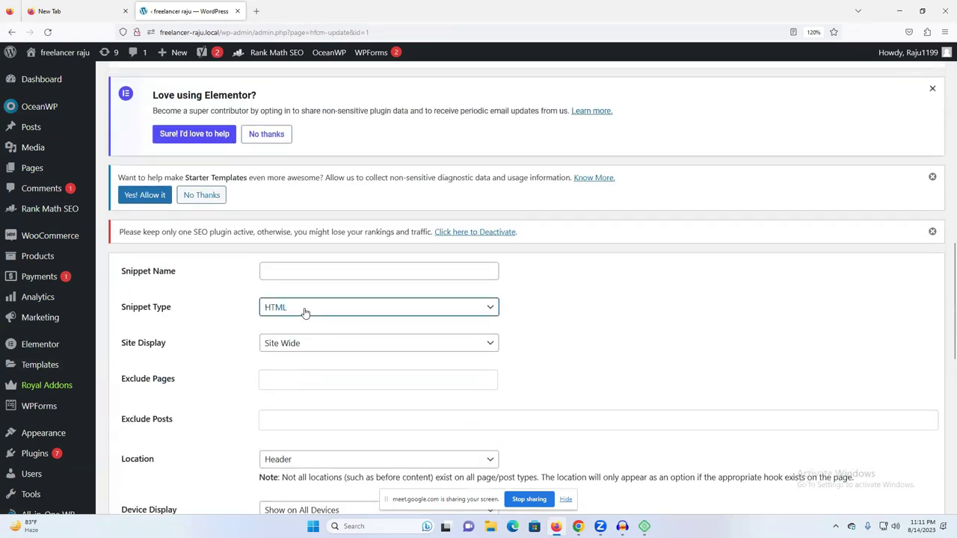
pyautogui.click(290, 270)
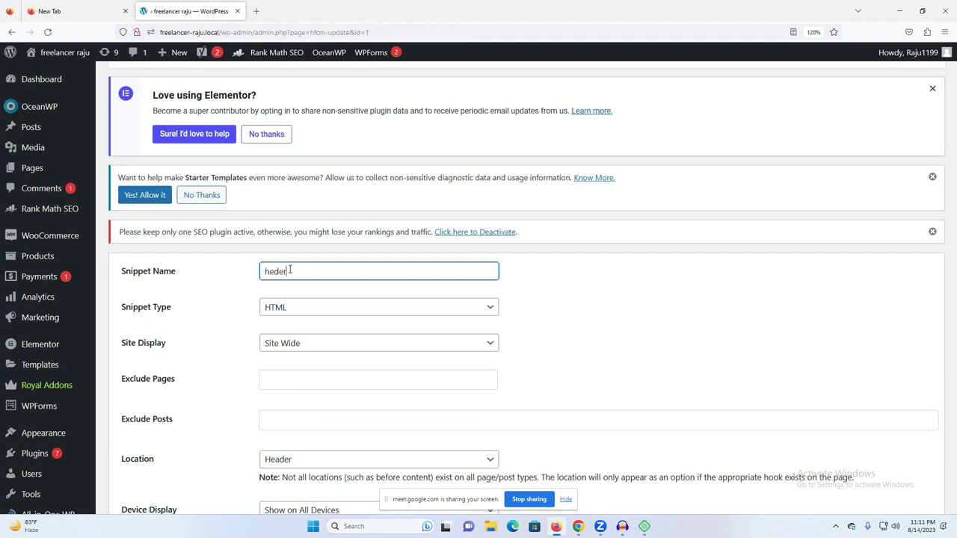
pyautogui.scroll(-3, 332, 225)
pyautogui.click(296, 189)
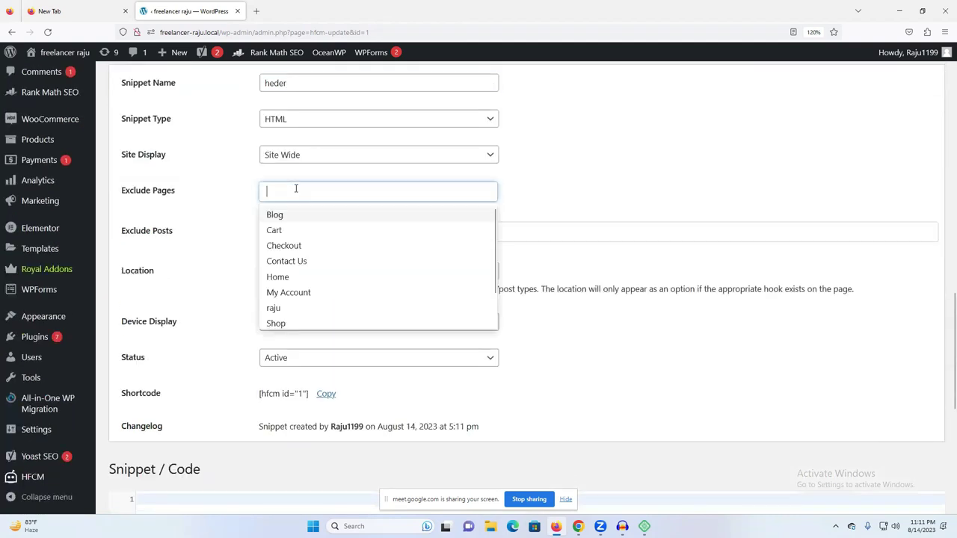
pyautogui.click(635, 190)
# Paste the Google tag into the snippet's empty code area and update the snippet.
pyautogui.scroll(-4, 509, 216)
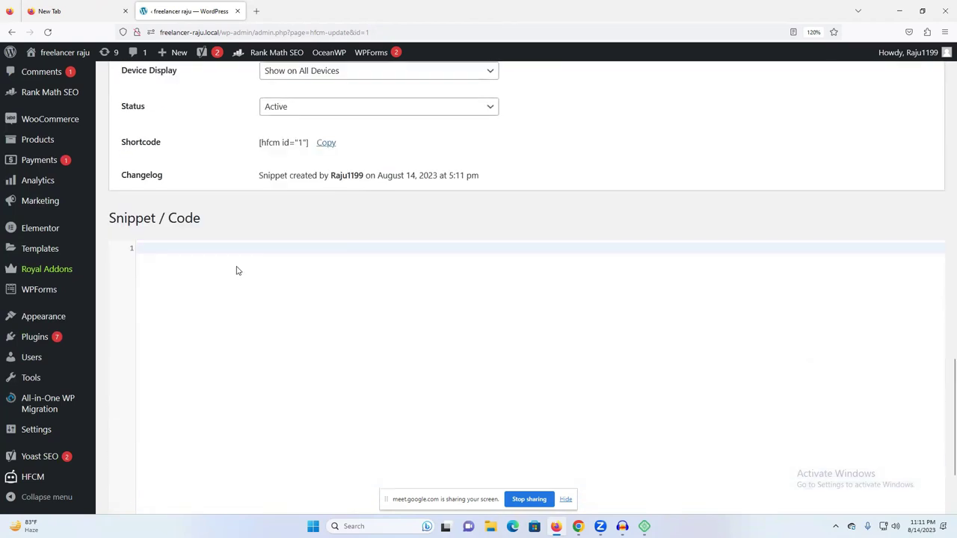
pyautogui.scroll(2, 237, 271)
pyautogui.hotkey('ctrl', 'v')
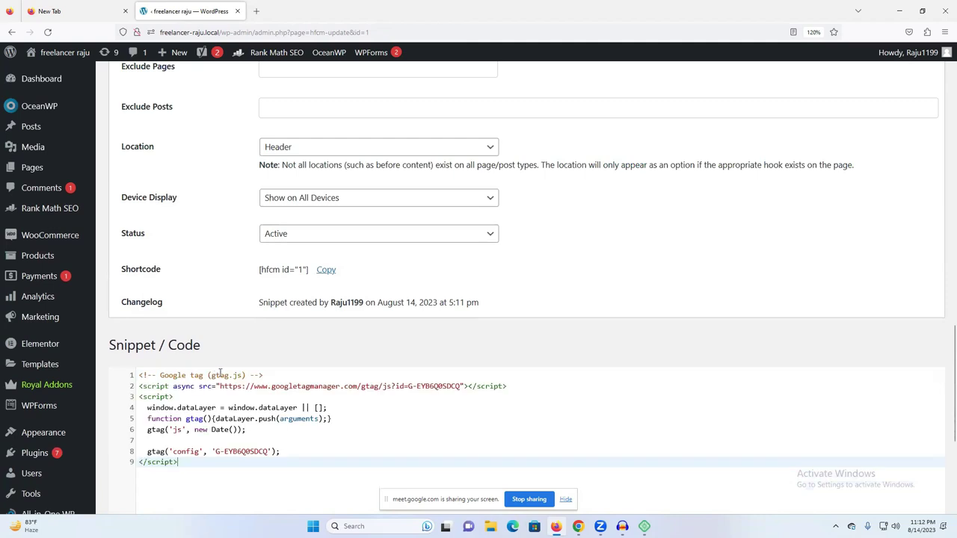
pyautogui.scroll(8, 442, 370)
pyautogui.scroll(-7, 437, 363)
pyautogui.scroll(-5, 432, 356)
pyautogui.click(128, 466)
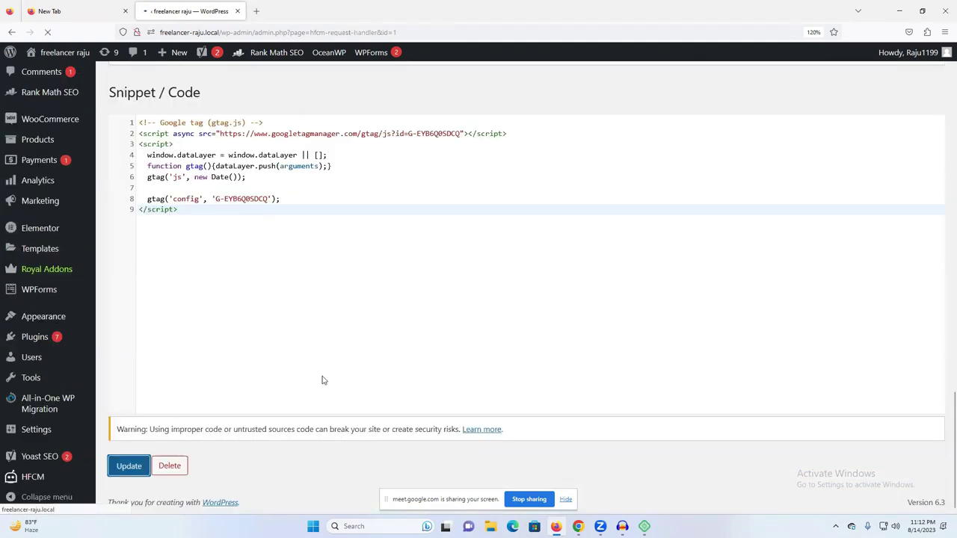
# Check the stored code of the updated snippet and reload its page.
pyautogui.scroll(-10, 323, 373)
pyautogui.scroll(-8, 323, 371)
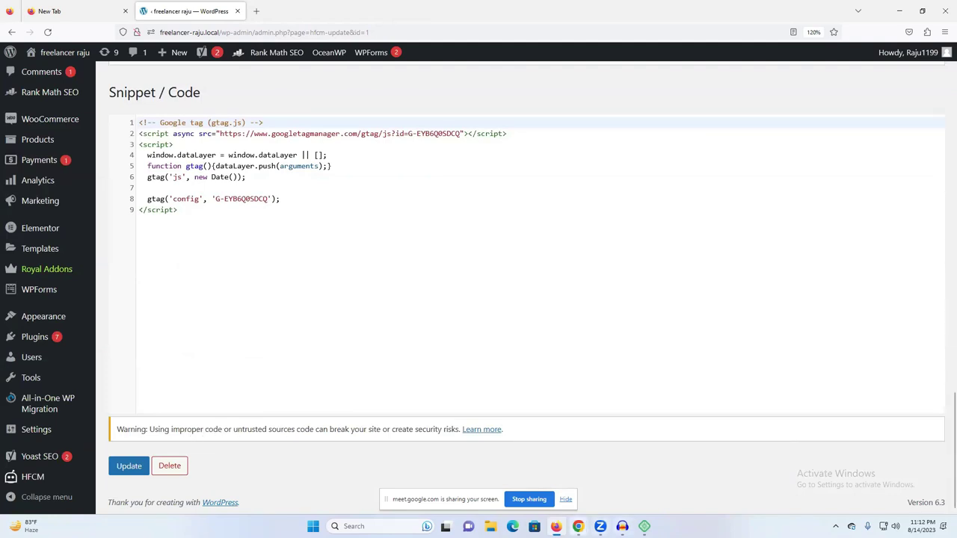
pyautogui.moveTo(578, 526)
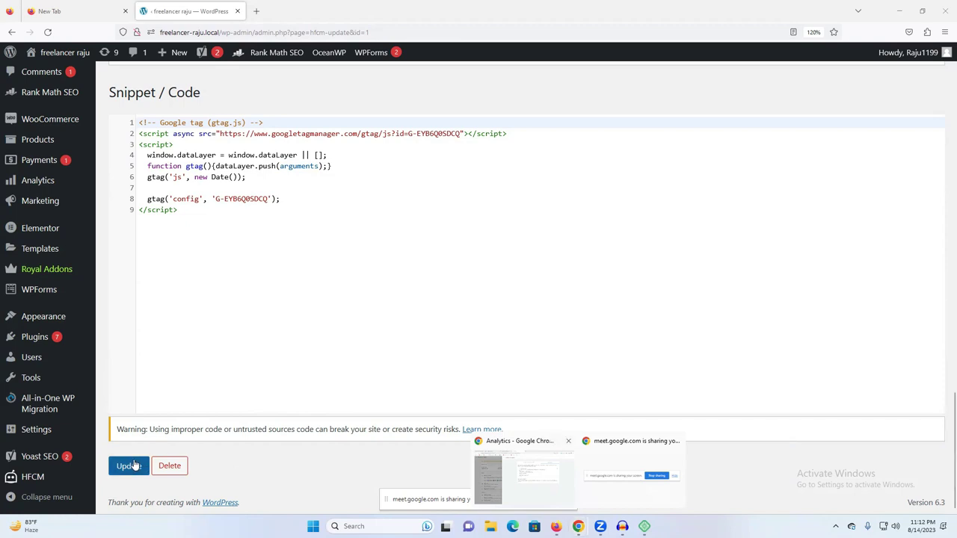
pyautogui.click(47, 32)
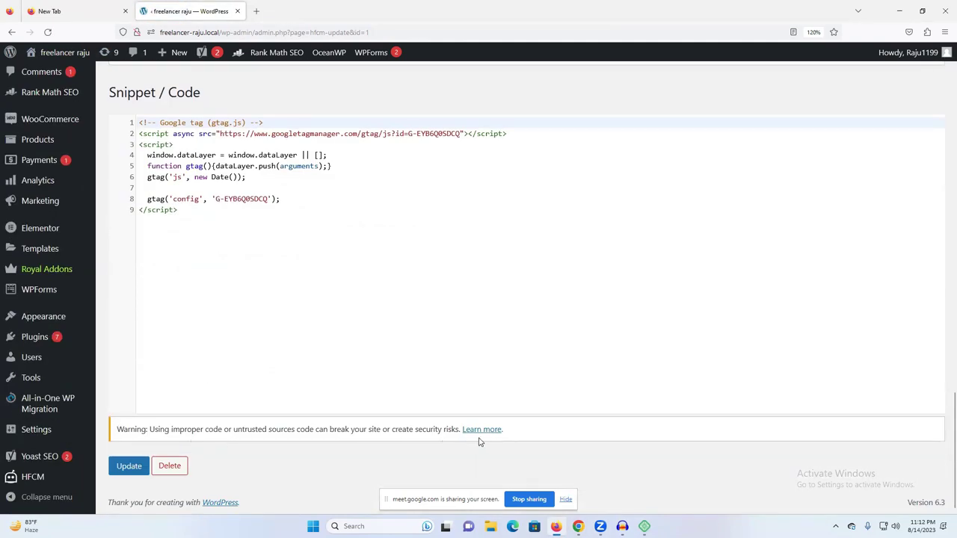
# Deactivate Yoast SEO through the notice about keeping one SEO plugin, and check the installed plugins list.
pyautogui.scroll(5, 406, 414)
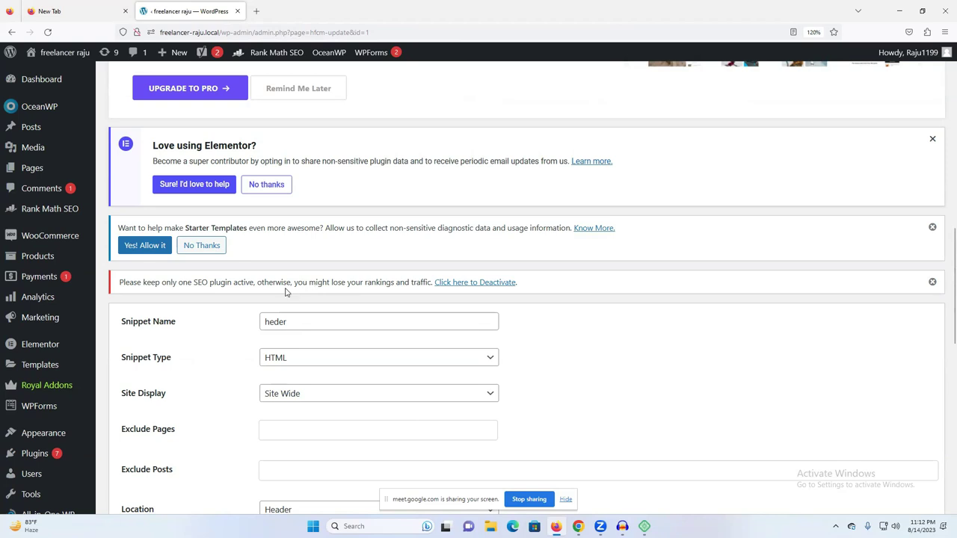
pyautogui.click(471, 287)
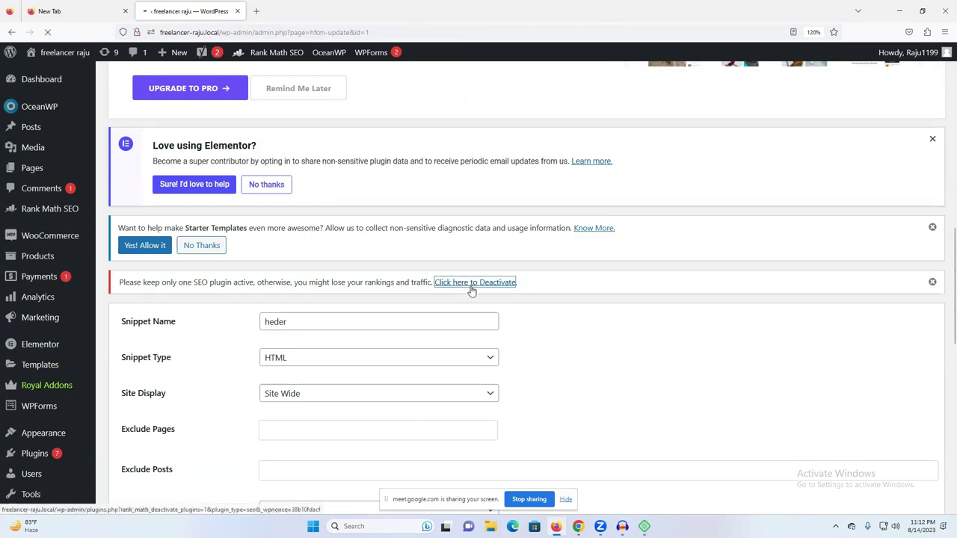
pyautogui.scroll(-4, 423, 303)
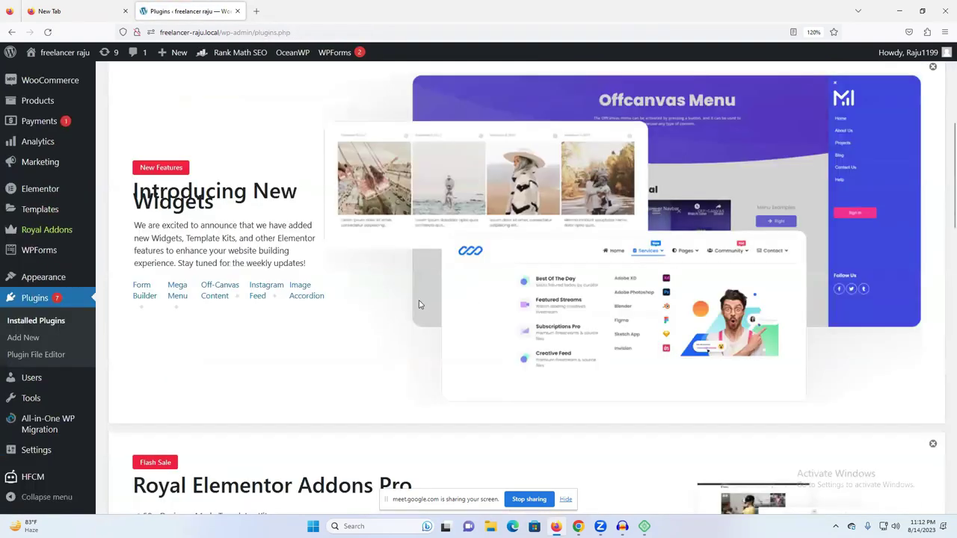
pyautogui.scroll(-15, 419, 304)
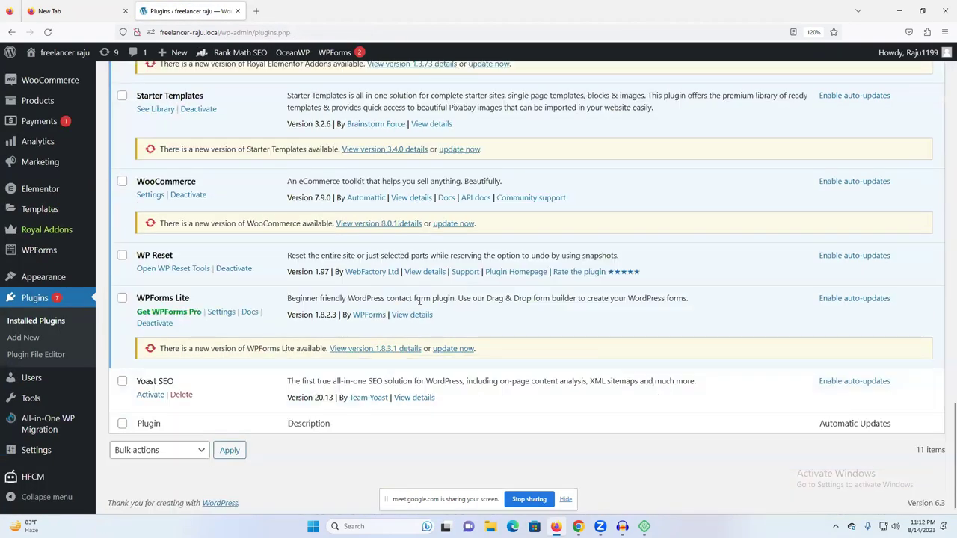
pyautogui.scroll(8, 417, 302)
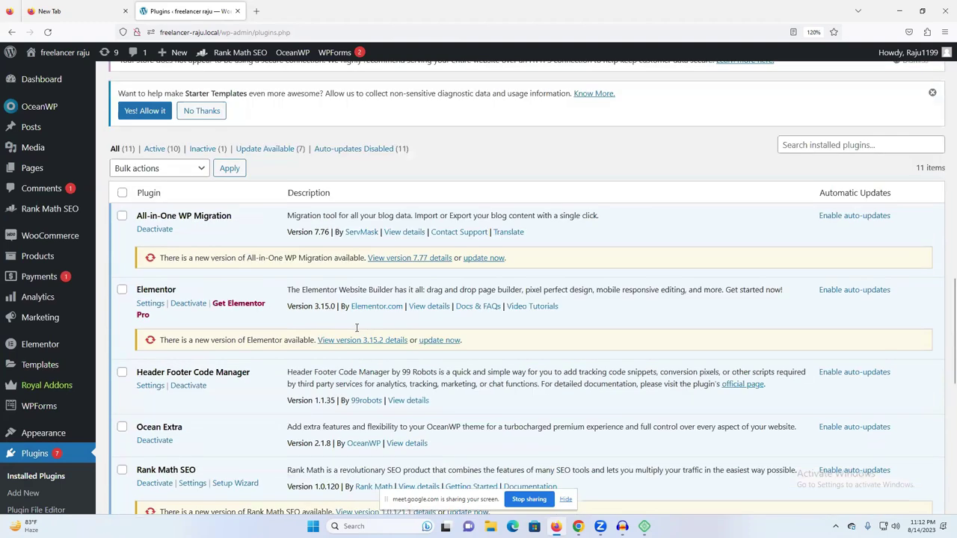
pyautogui.scroll(-8, 356, 329)
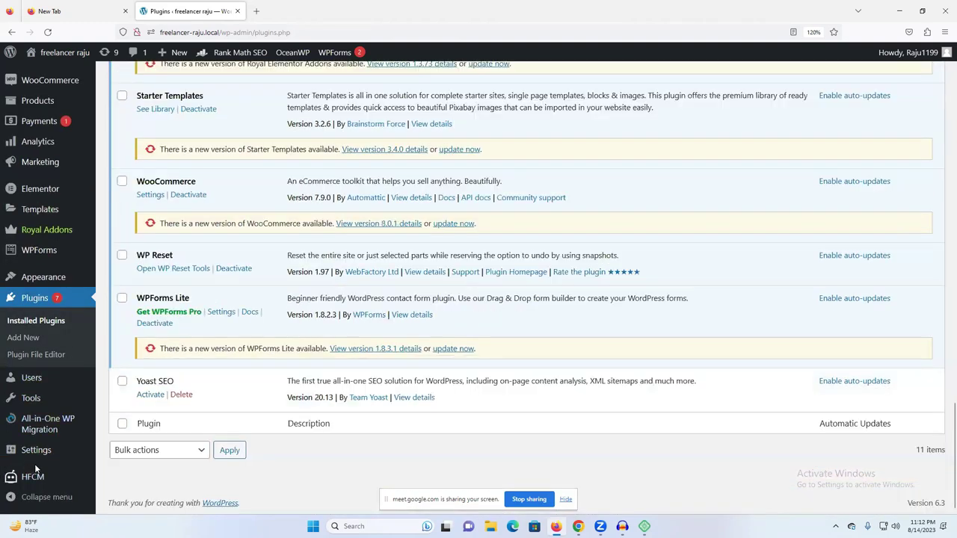
# Open the HFCM snippets list and check the "heder" snippet's entry.
pyautogui.click(28, 478)
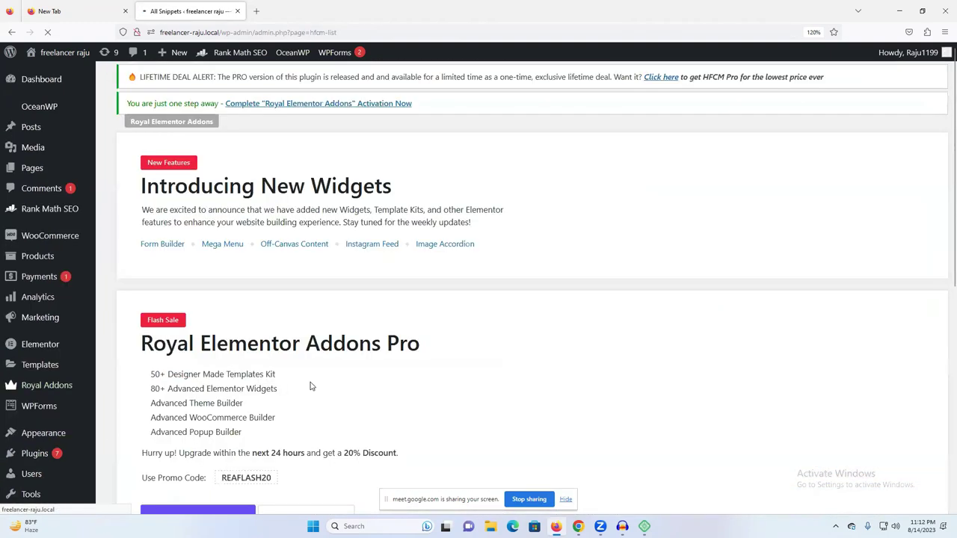
pyautogui.scroll(-10, 310, 385)
pyautogui.moveTo(347, 406)
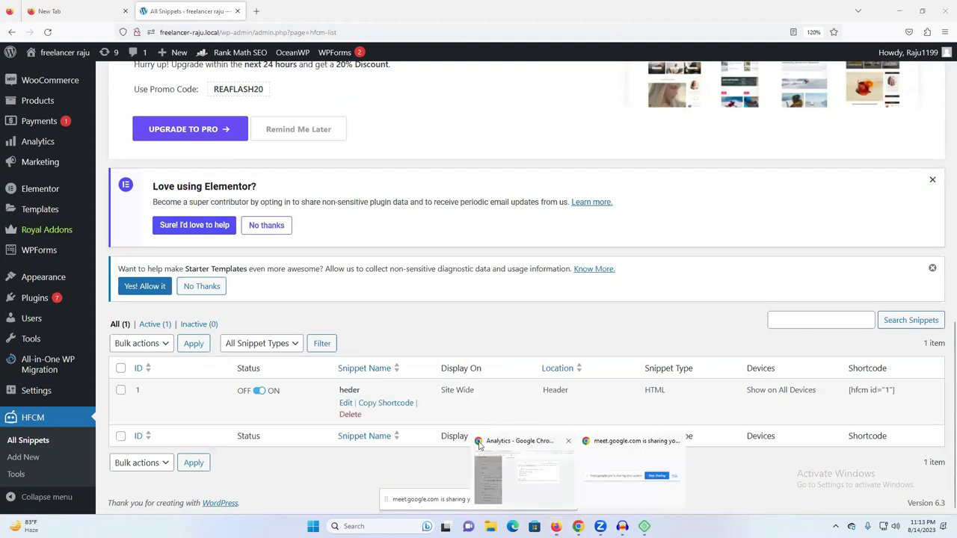
# Switch to Google Analytics in Chrome, close the installation instructions and web stream details, and view the Home overview's user cards.
pyautogui.moveTo(70, 383)
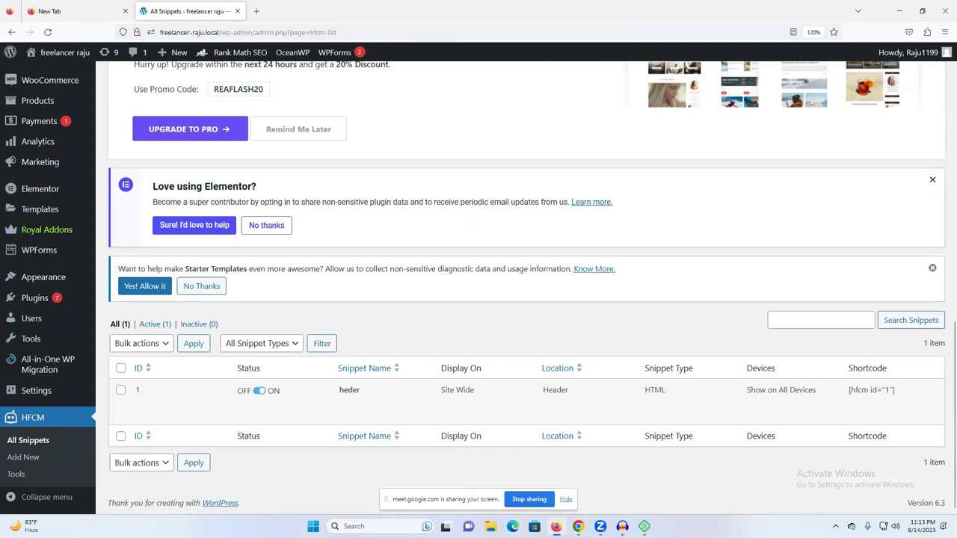
pyautogui.click(559, 525)
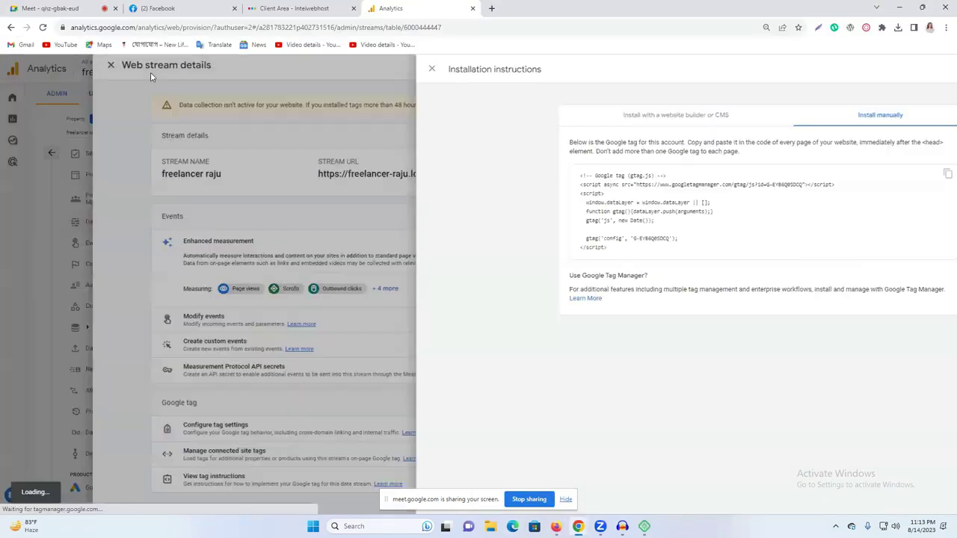
pyautogui.click(151, 71)
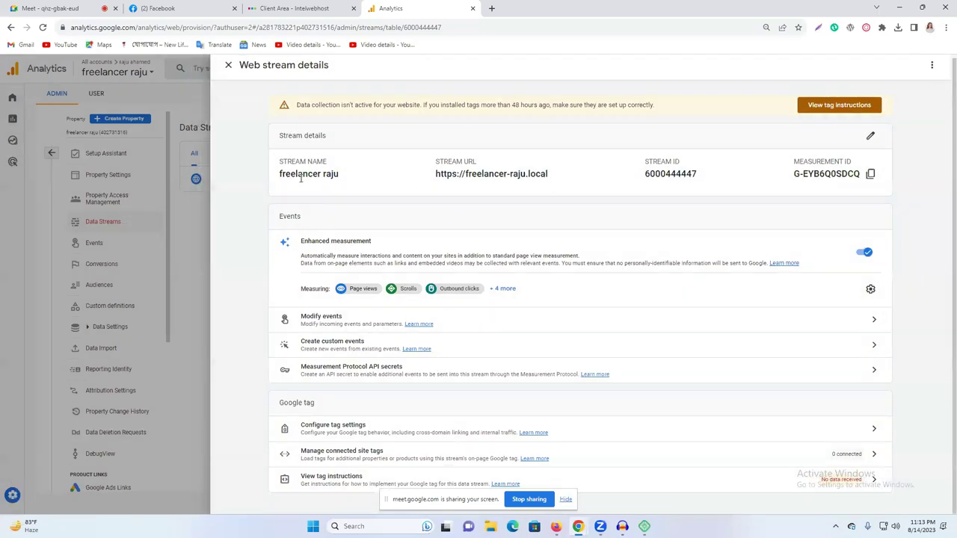
pyautogui.click(228, 66)
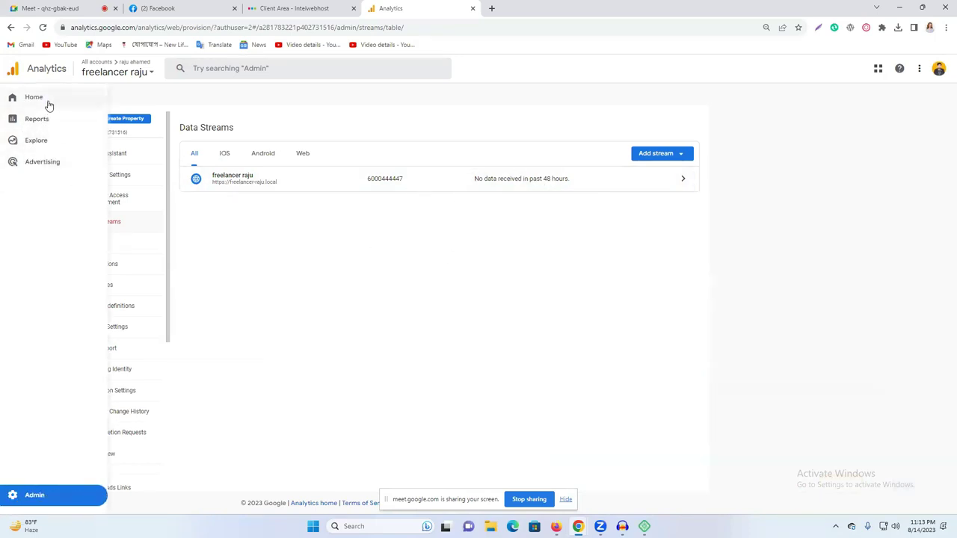
pyautogui.click(49, 97)
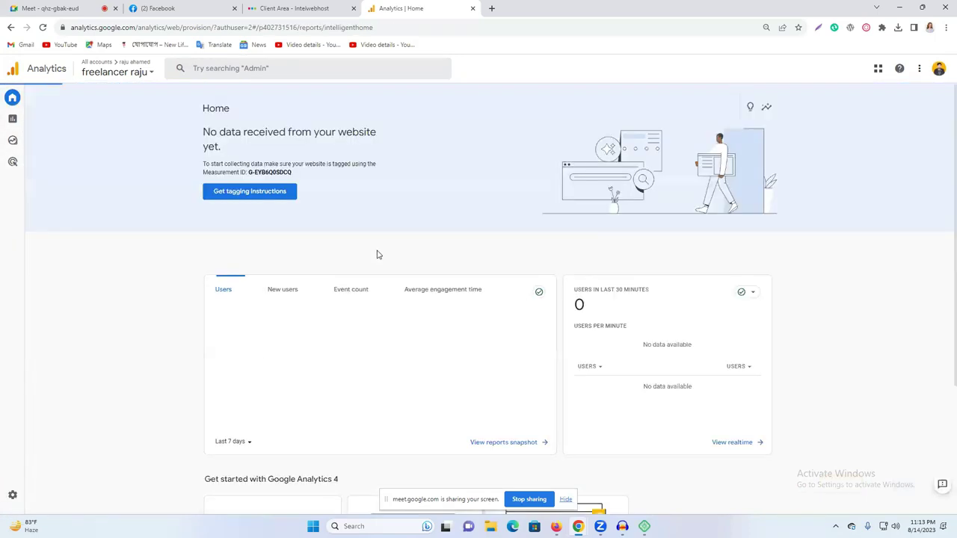
pyautogui.scroll(-2, 551, 295)
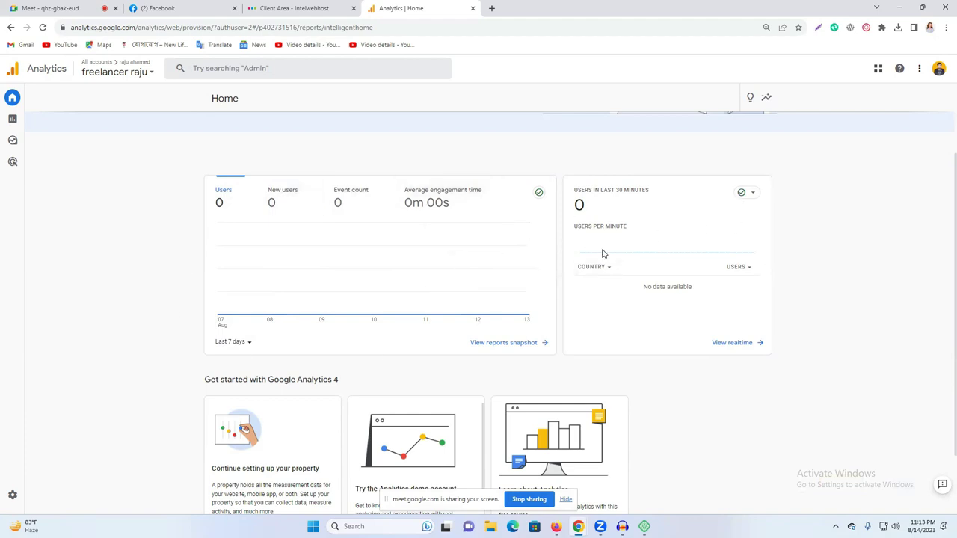
# Switch back to the WordPress admin in Firefox and open the live site in a new tab.
pyautogui.click(556, 527)
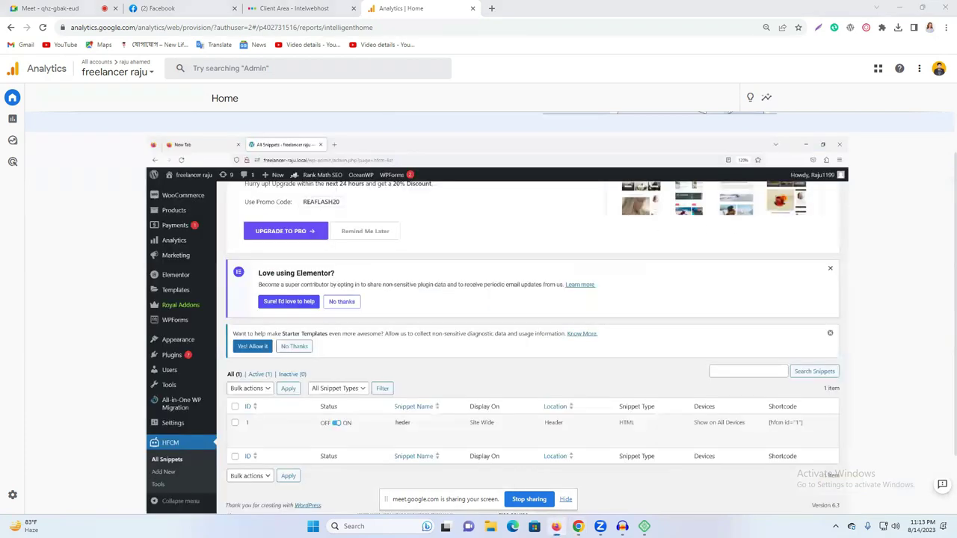
pyautogui.moveTo(69, 59)
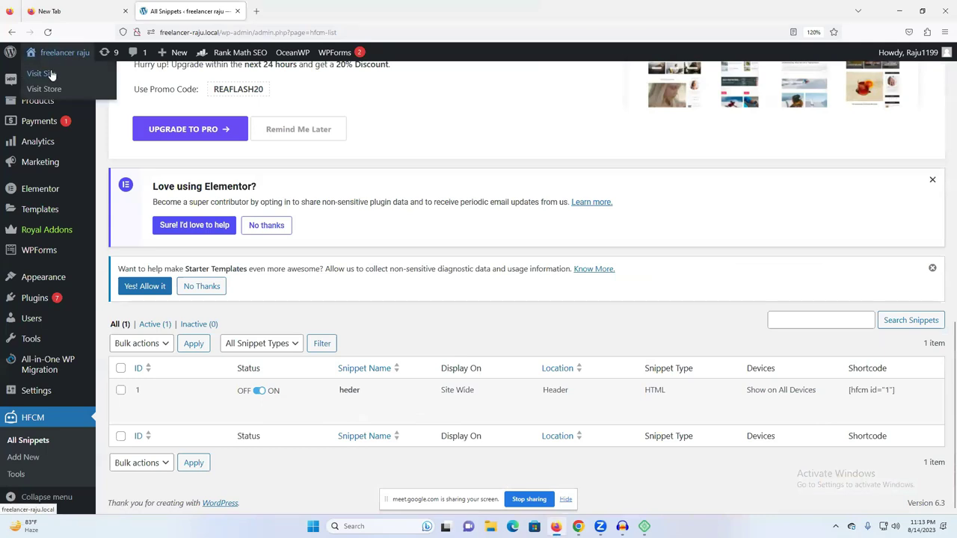
pyautogui.rightClick(50, 74)
pyautogui.click(82, 80)
pyautogui.click(299, 11)
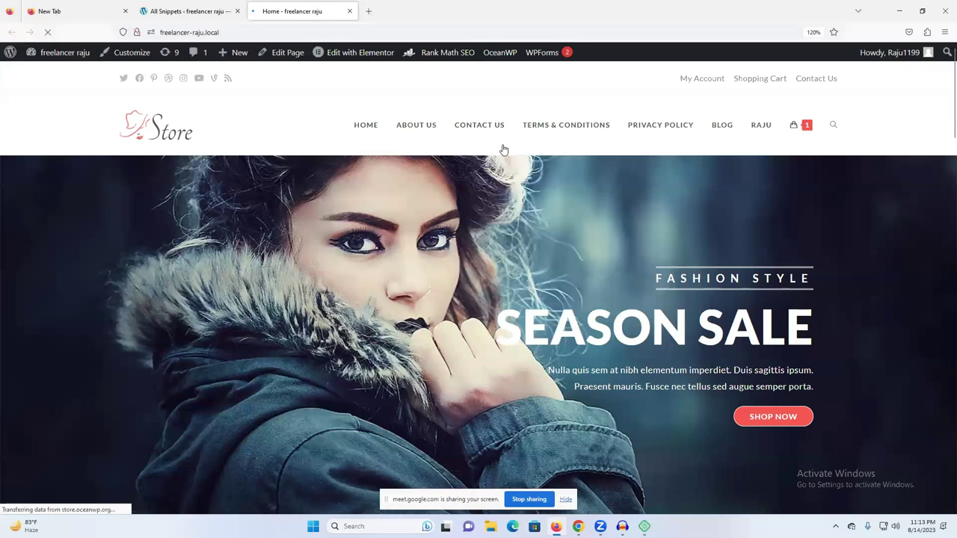
# Open the storefront's Home and Contact Us links in separate new tabs and view both loaded pages.
pyautogui.rightClick(370, 130)
pyautogui.click(404, 135)
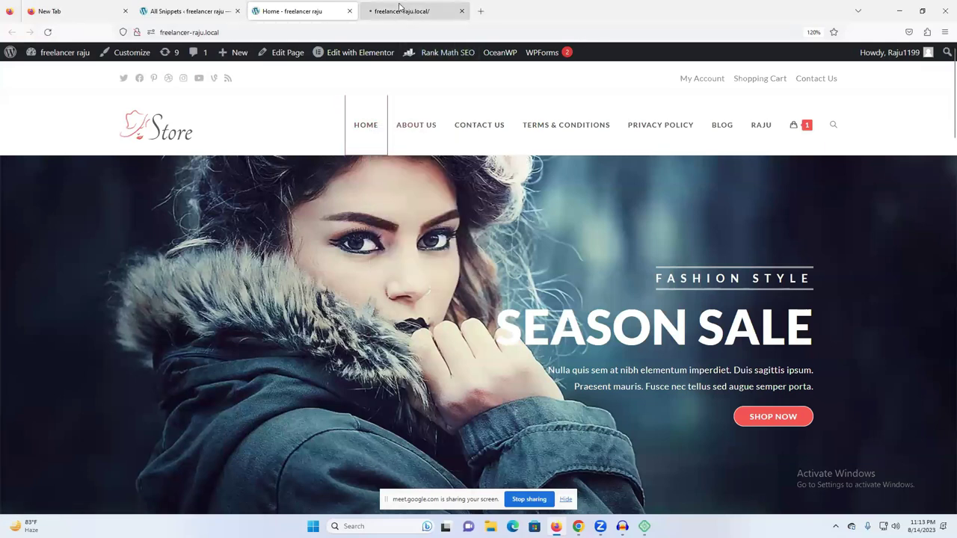
pyautogui.click(288, 9)
pyautogui.rightClick(481, 125)
pyautogui.click(493, 133)
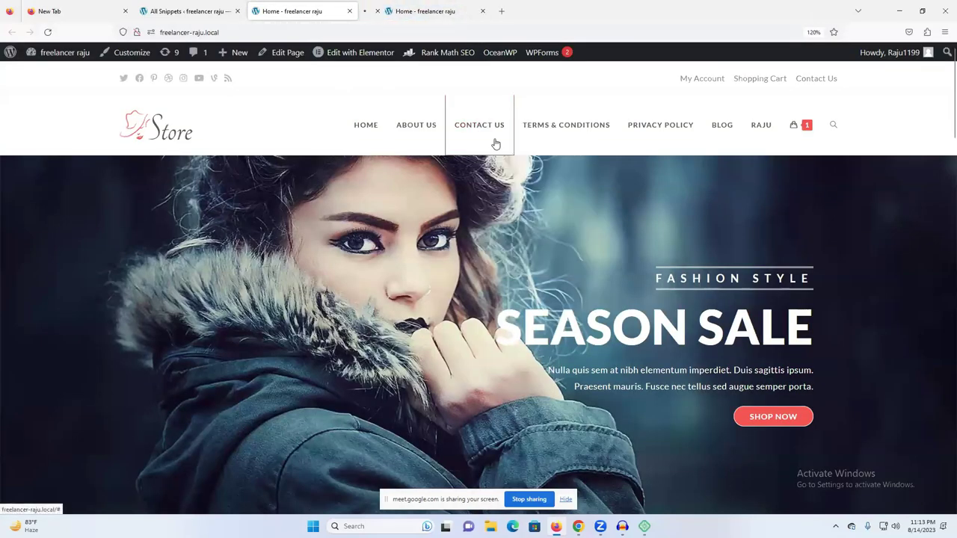
pyautogui.click(410, 7)
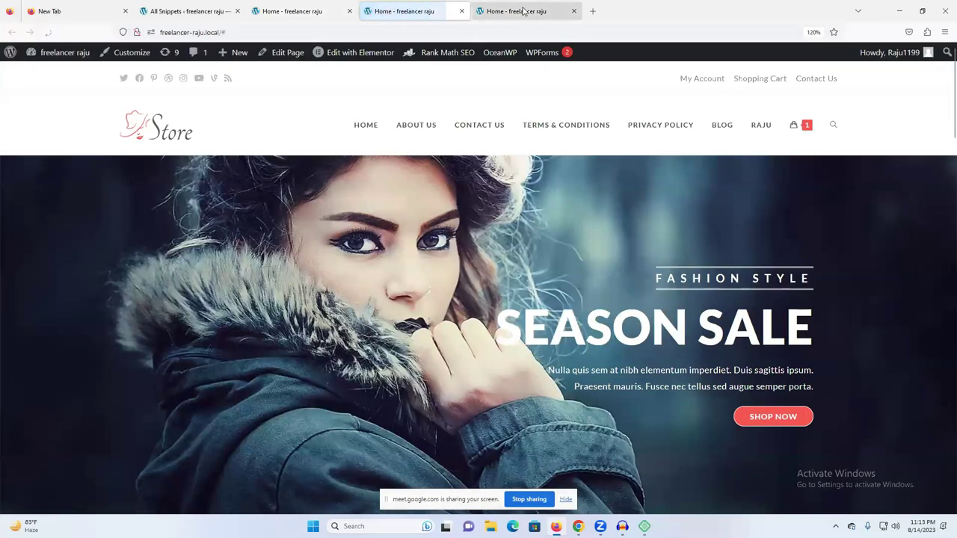
pyautogui.click(398, 11)
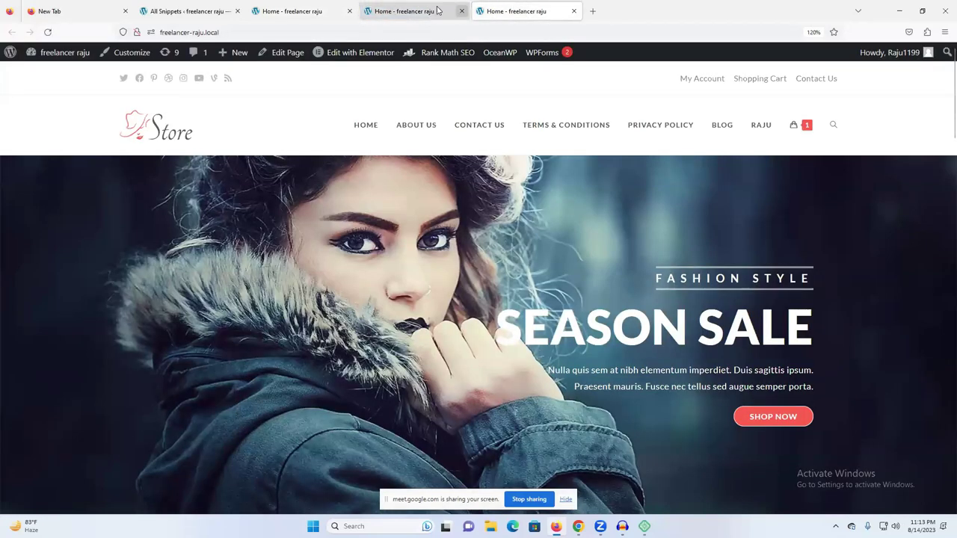
# Return to Google Analytics in Chrome and reload the Home overview to check for visitor data.
pyautogui.moveTo(578, 526)
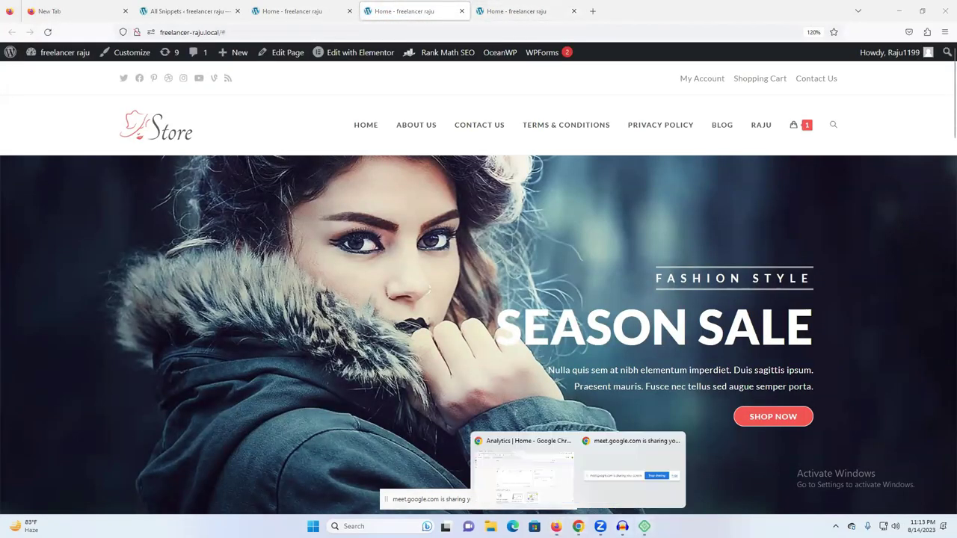
pyautogui.click(511, 486)
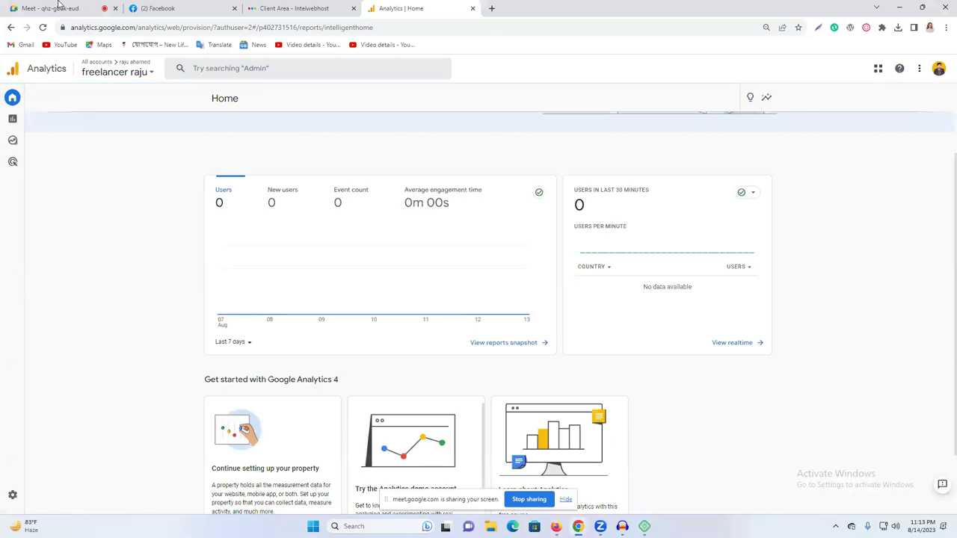
pyautogui.click(43, 27)
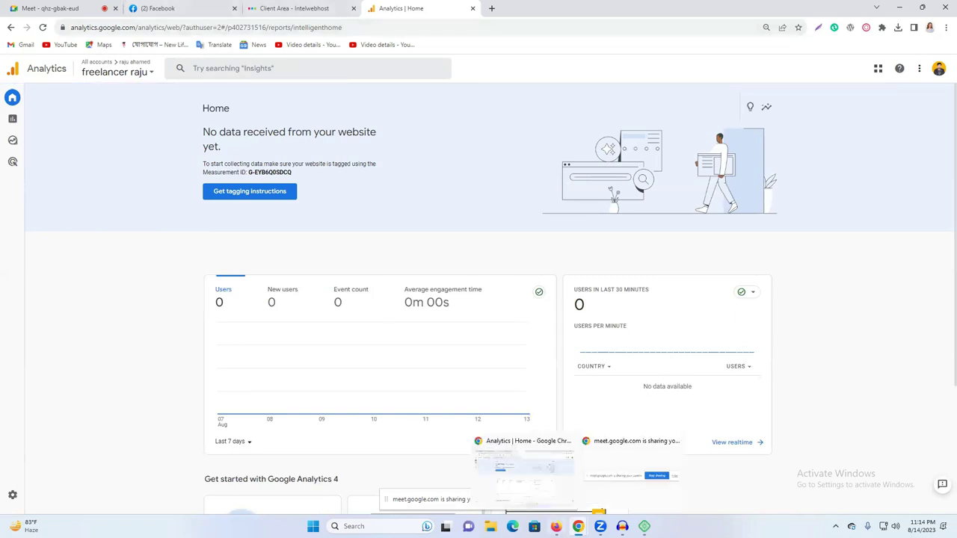
# Copy the storefront's web address from its home page in Firefox.
pyautogui.click(556, 526)
pyautogui.click(191, 15)
pyautogui.click(340, 9)
pyautogui.rightClick(204, 33)
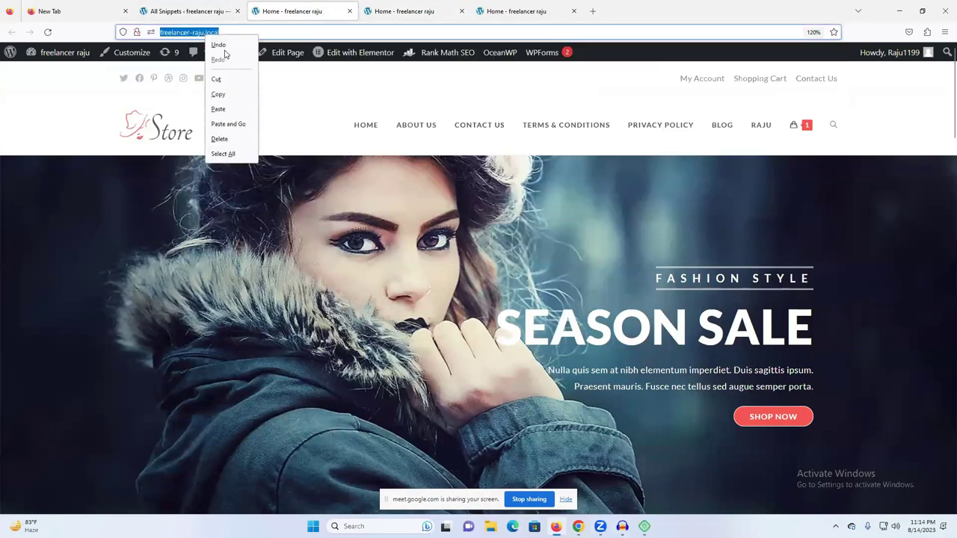
pyautogui.click(248, 96)
# Switch to Facebook in Chrome and send the copied site address to the New Life Learning group chat.
pyautogui.moveTo(578, 526)
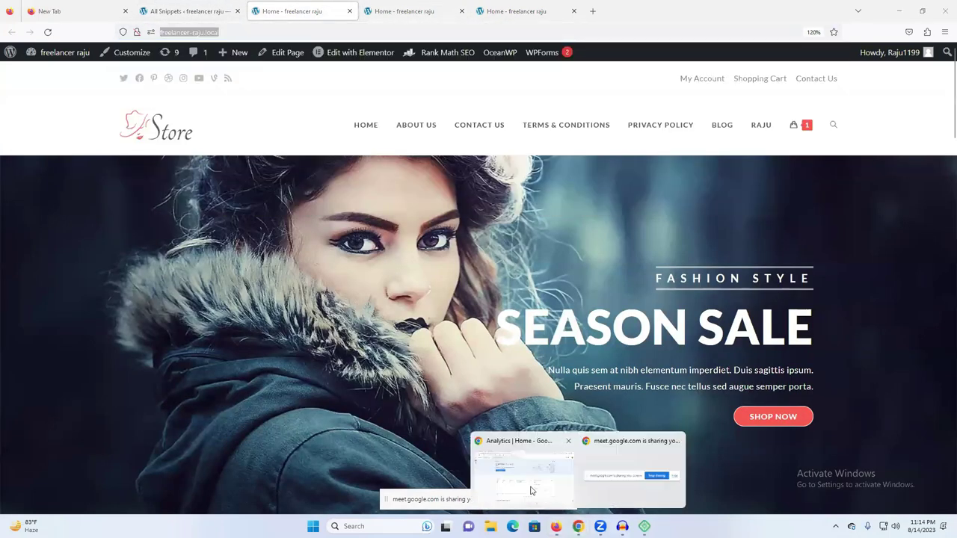
pyautogui.click(511, 478)
pyautogui.click(128, 8)
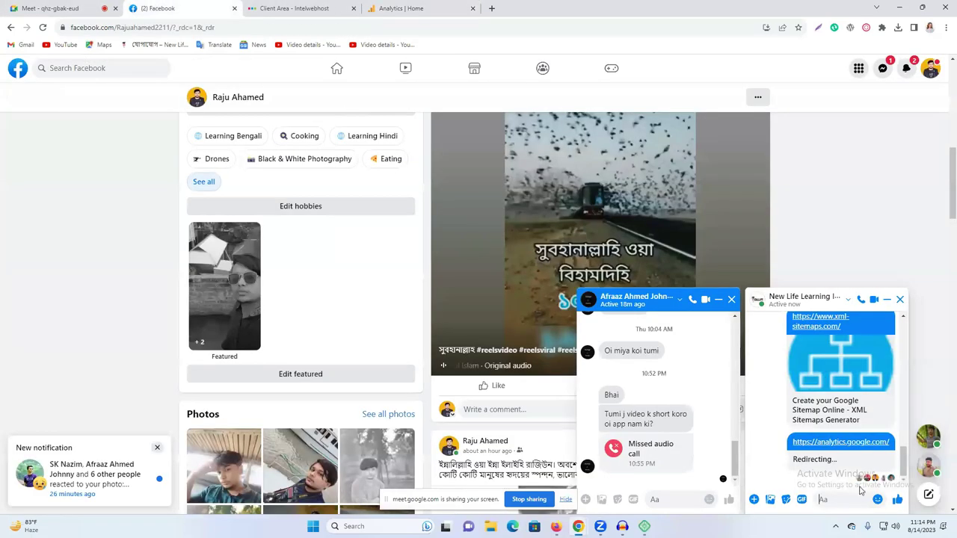
pyautogui.hotkey('ctrl', 'v')
pyautogui.press('Return')
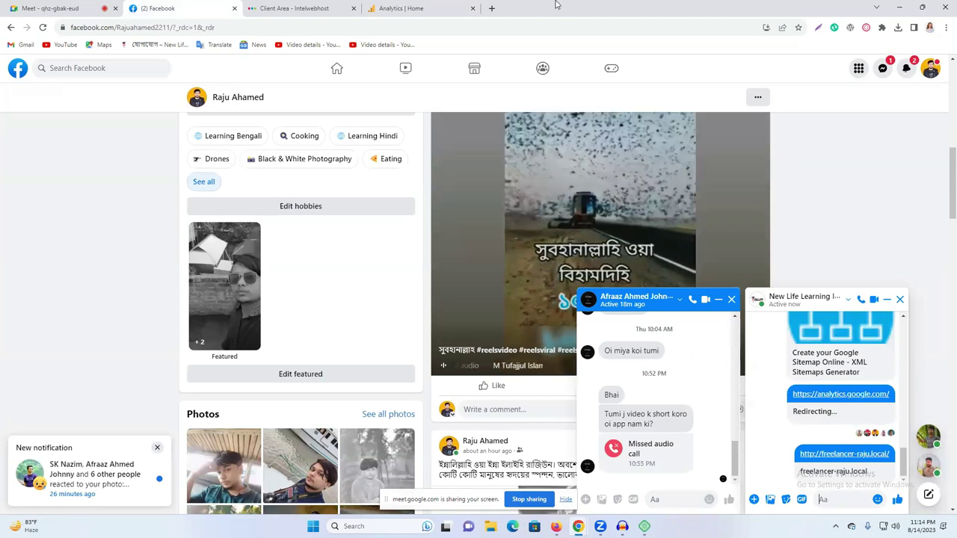
# Examine the users in the last 30 minutes, users per minute and country figures on the Analytics Home overview.
pyautogui.click(462, 8)
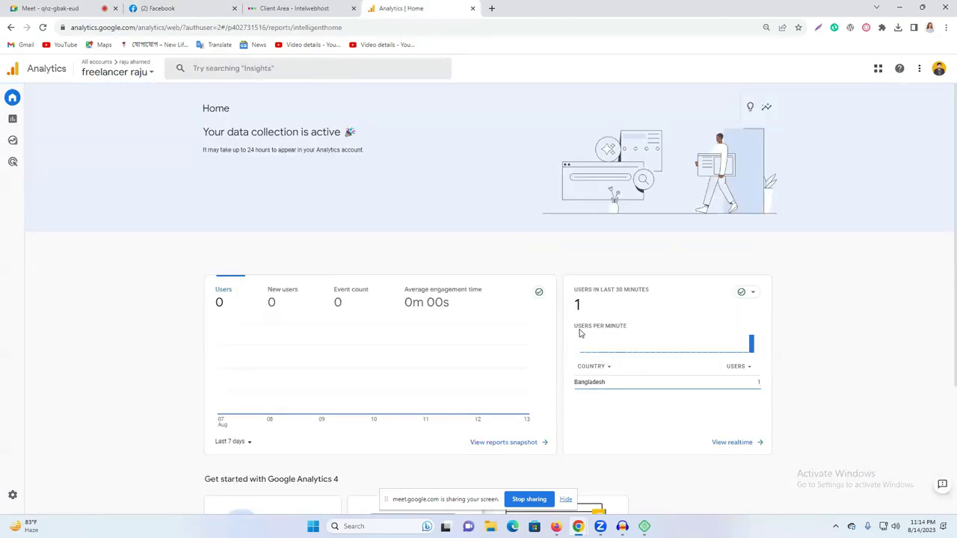
pyautogui.moveTo(579, 326); pyautogui.dragTo(634, 331)
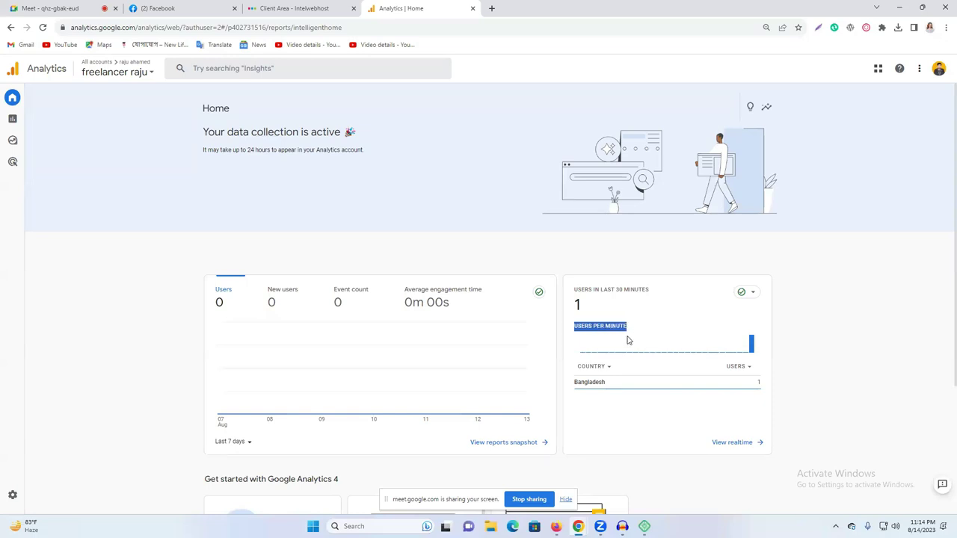
pyautogui.doubleClick(577, 303)
pyautogui.moveTo(599, 385)
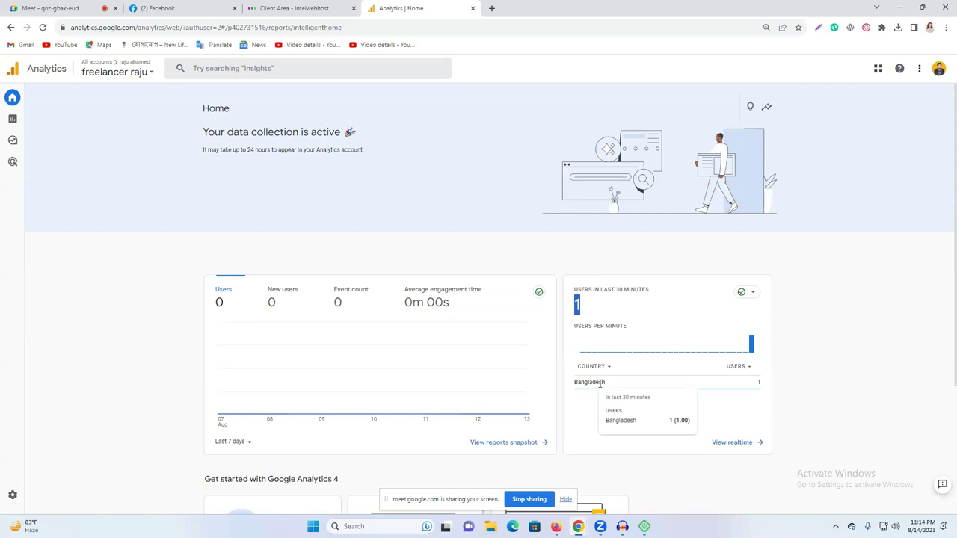
pyautogui.scroll(-1, 776, 372)
pyautogui.scroll(-1, 776, 372)
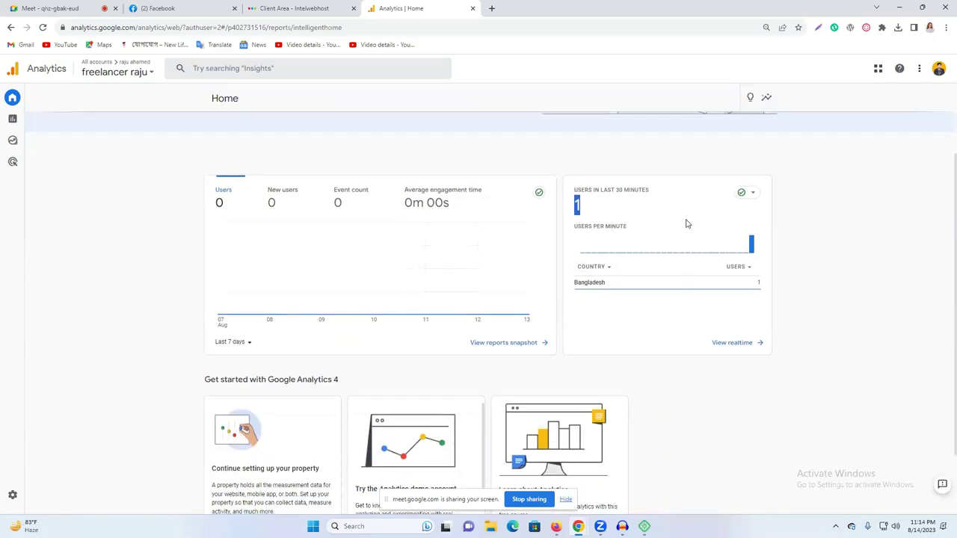
pyautogui.scroll(-1, 838, 250)
pyautogui.scroll(-1, 838, 251)
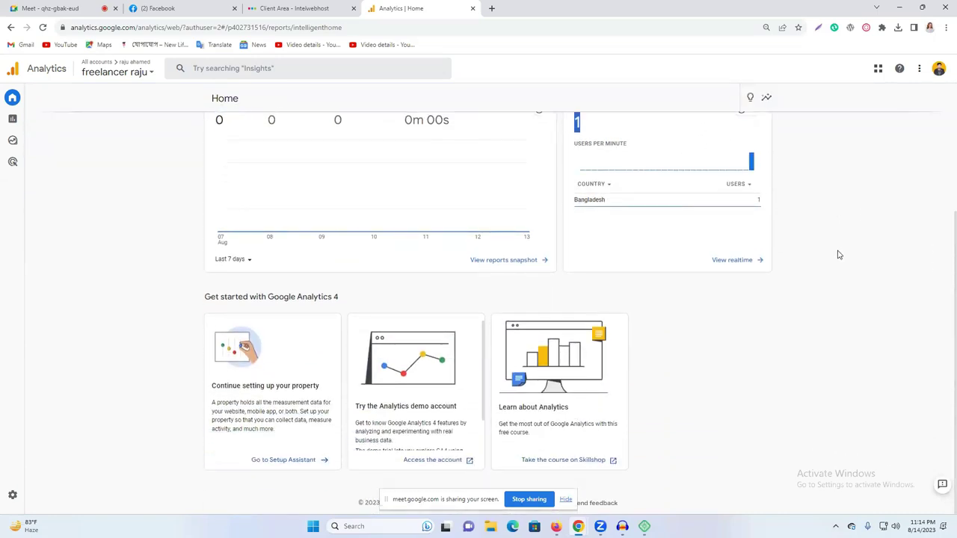
pyautogui.scroll(2, 485, 305)
pyautogui.scroll(-2, 641, 260)
pyautogui.scroll(1, 640, 260)
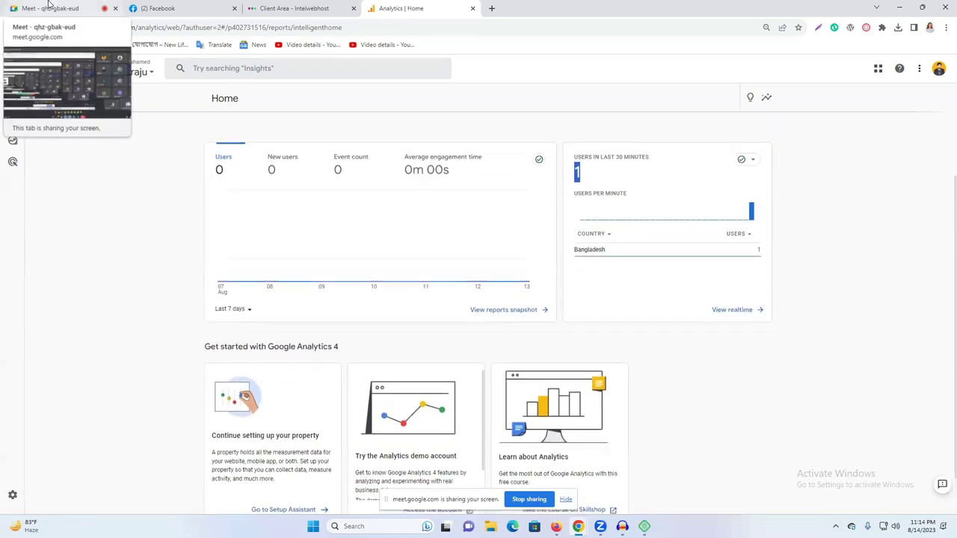
# Check the Google Meet call and the shared link in the Facebook group chat, then return to the Analytics Home overview.
pyautogui.click(75, 6)
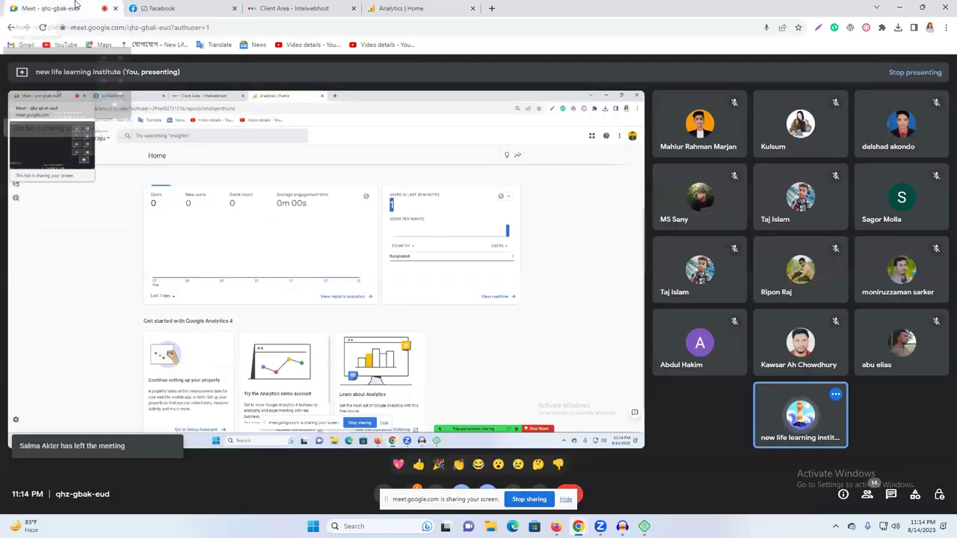
pyautogui.click(158, 9)
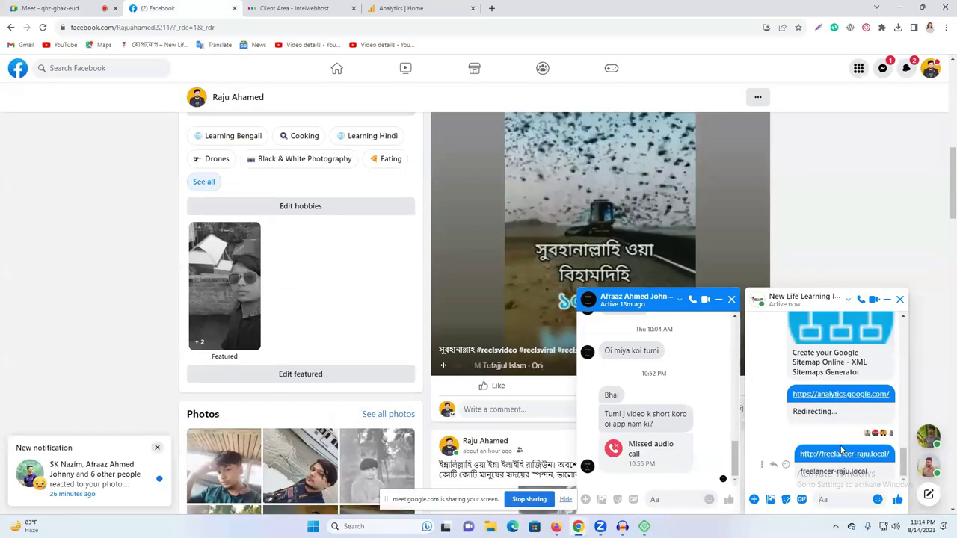
pyautogui.scroll(-3, 599, 224)
pyautogui.click(402, 8)
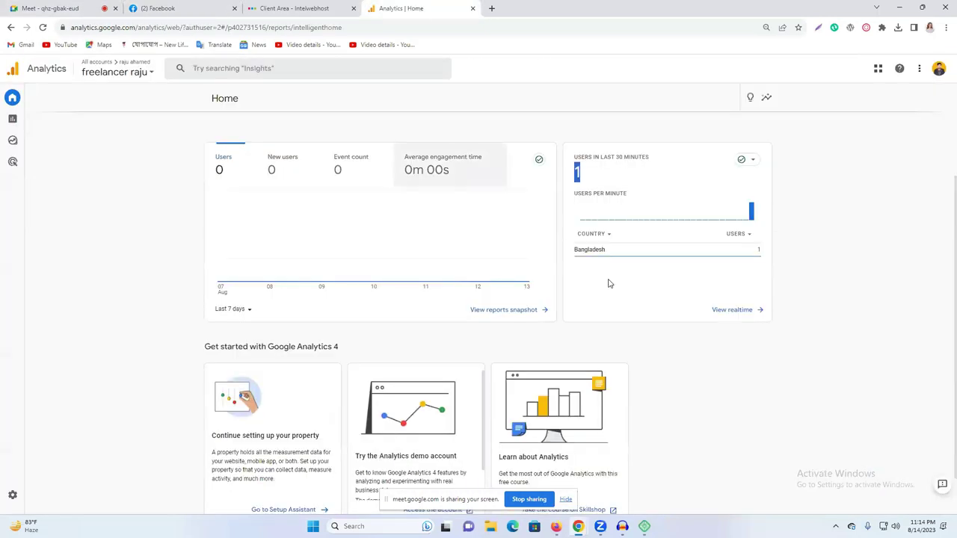
pyautogui.scroll(2, 620, 299)
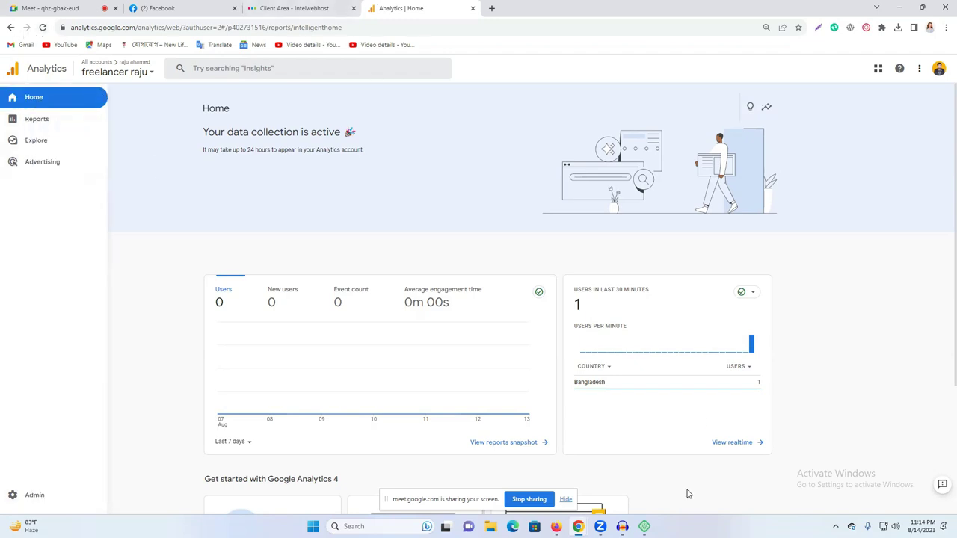
# Check the site's running status in Local and its storefront in Firefox, then go back to the Analytics realtime users card.
pyautogui.hotkey('alt', 'Tab')
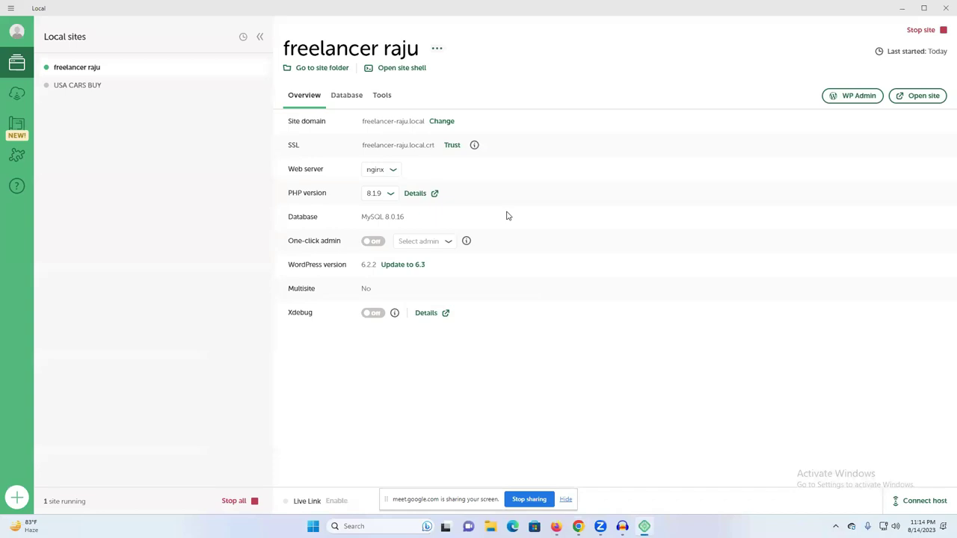
pyautogui.click(556, 526)
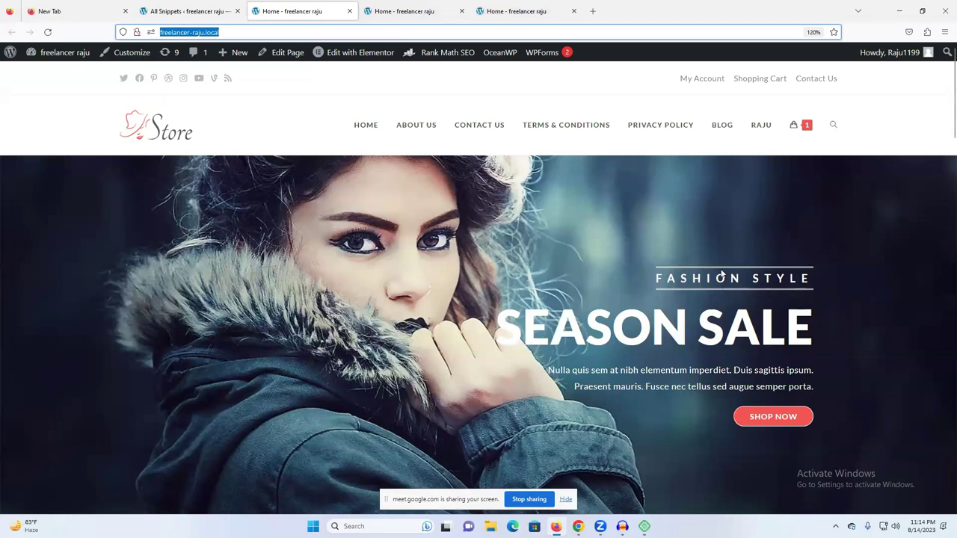
pyautogui.hotkey('alt', 'Tab')
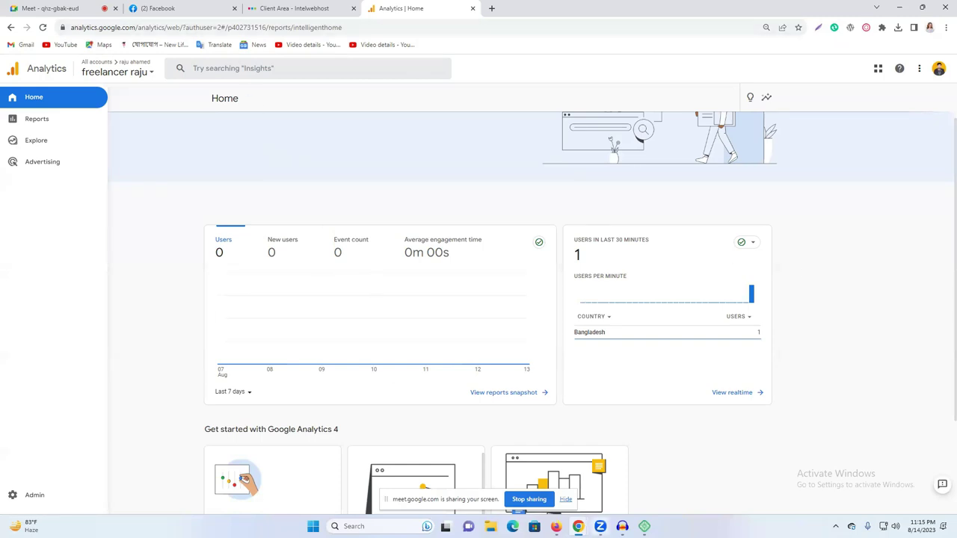
pyautogui.click(644, 526)
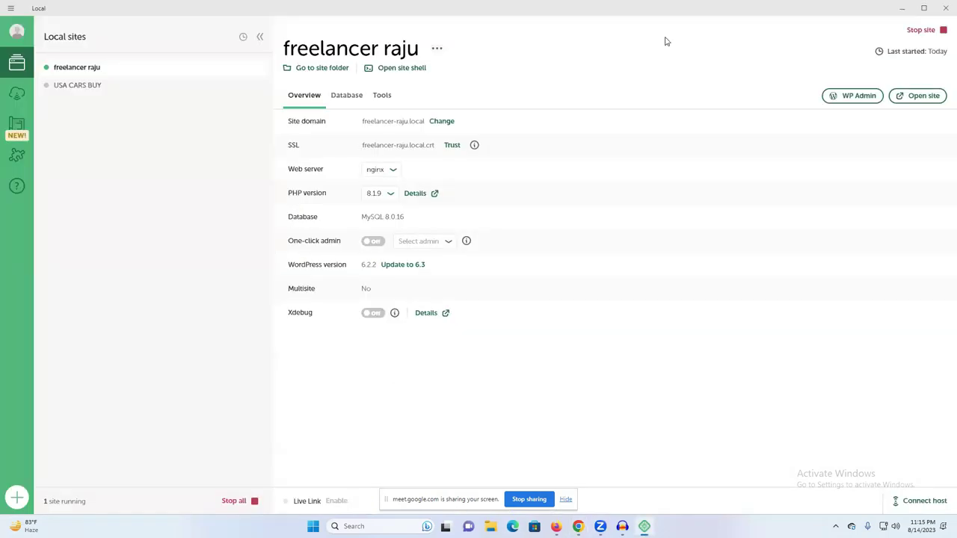
pyautogui.click(903, 12)
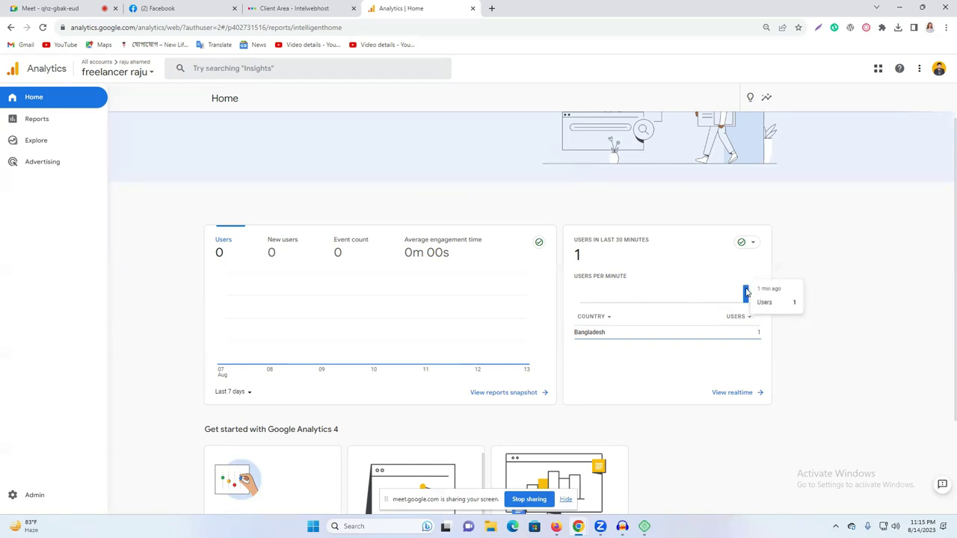
# Inspect the latest users-per-minute bar and the country row in the realtime users card on Analytics Home.
pyautogui.moveTo(749, 291)
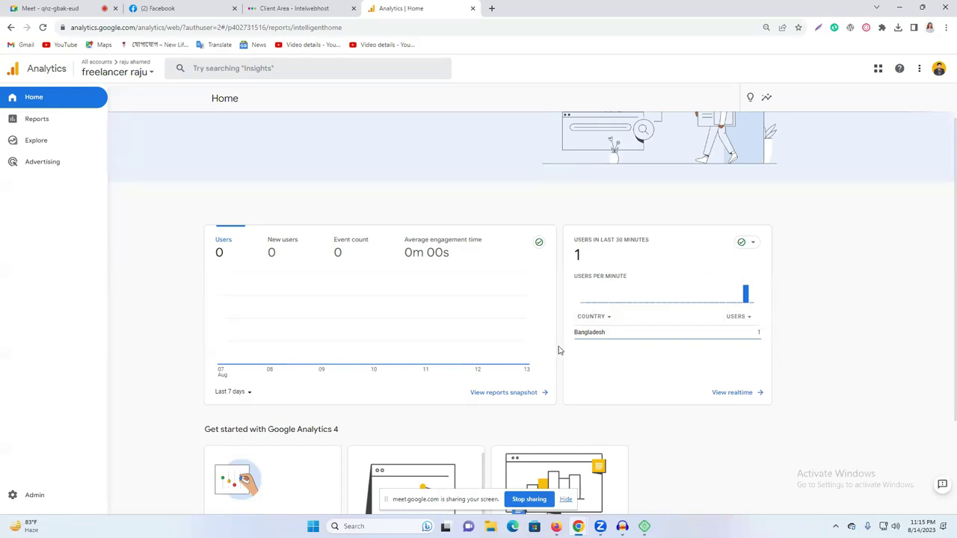
pyautogui.doubleClick(596, 334)
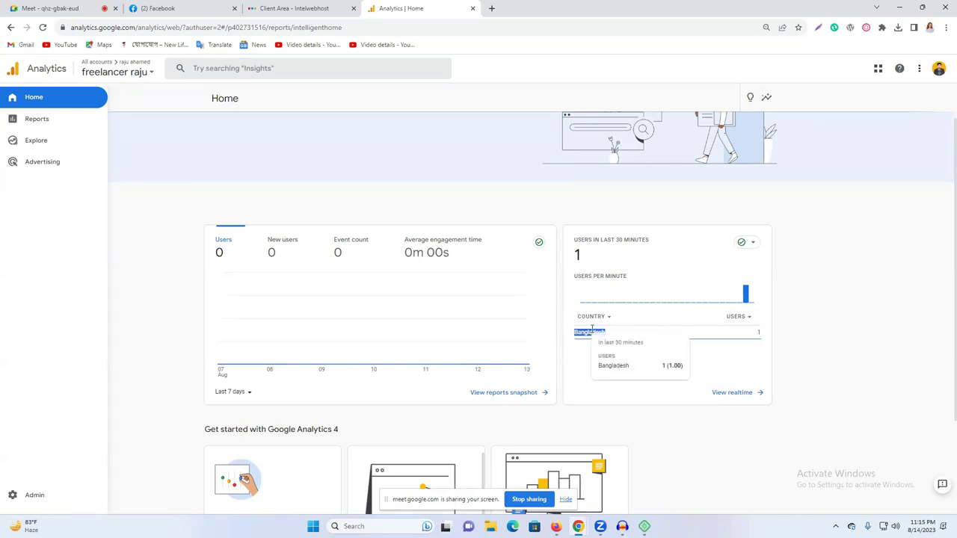
pyautogui.scroll(-2, 782, 280)
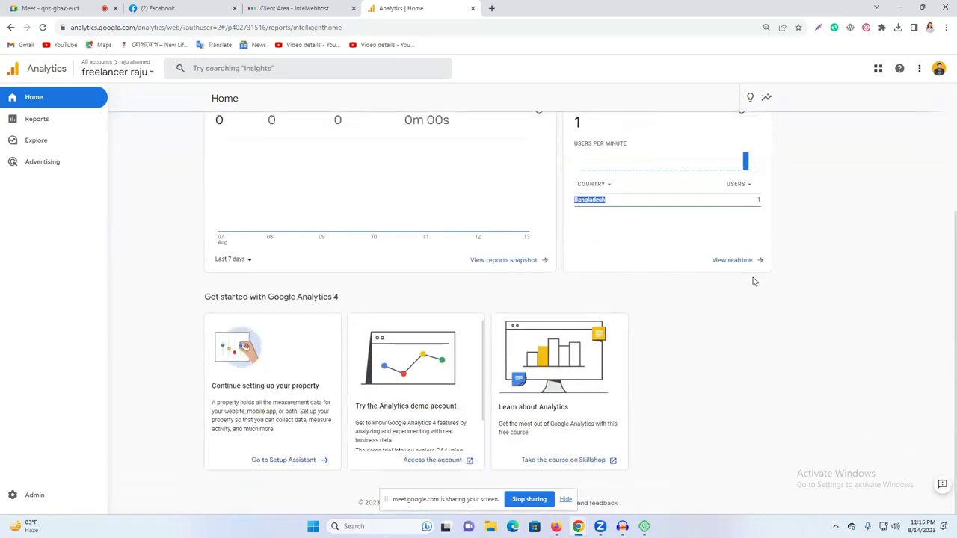
pyautogui.scroll(2, 754, 281)
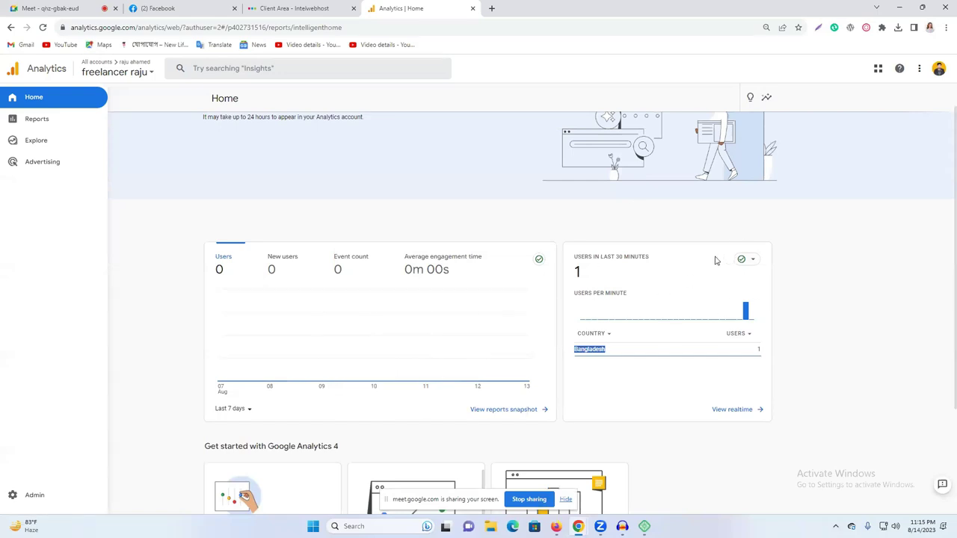
pyautogui.click(629, 292)
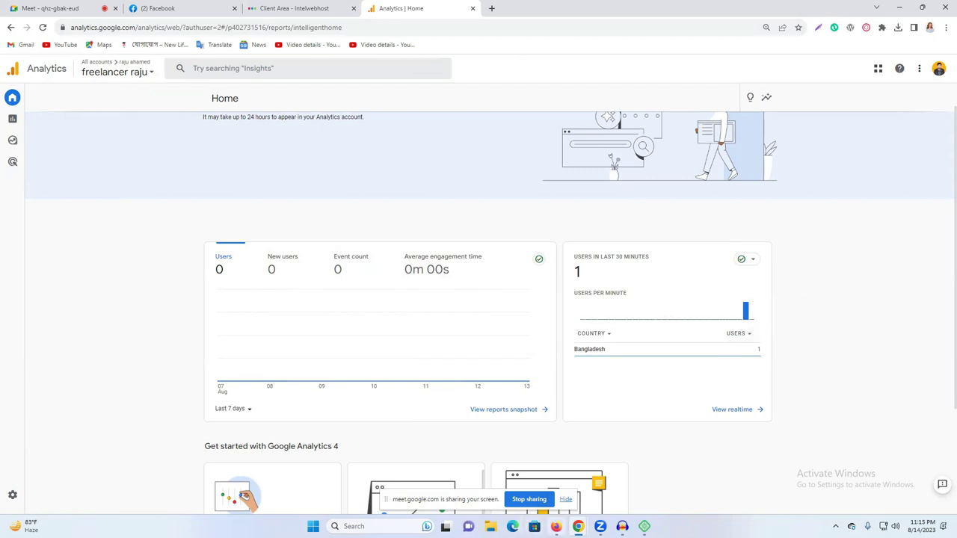
# Switch to Firefox and look through the storefront home page down to the newsletter and collection banners.
pyautogui.click(556, 526)
pyautogui.scroll(-15, 345, 272)
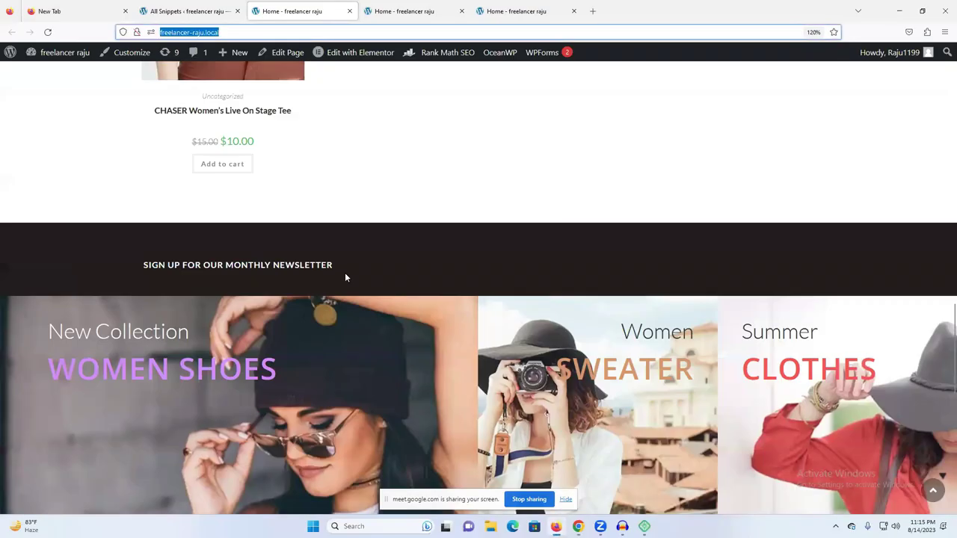